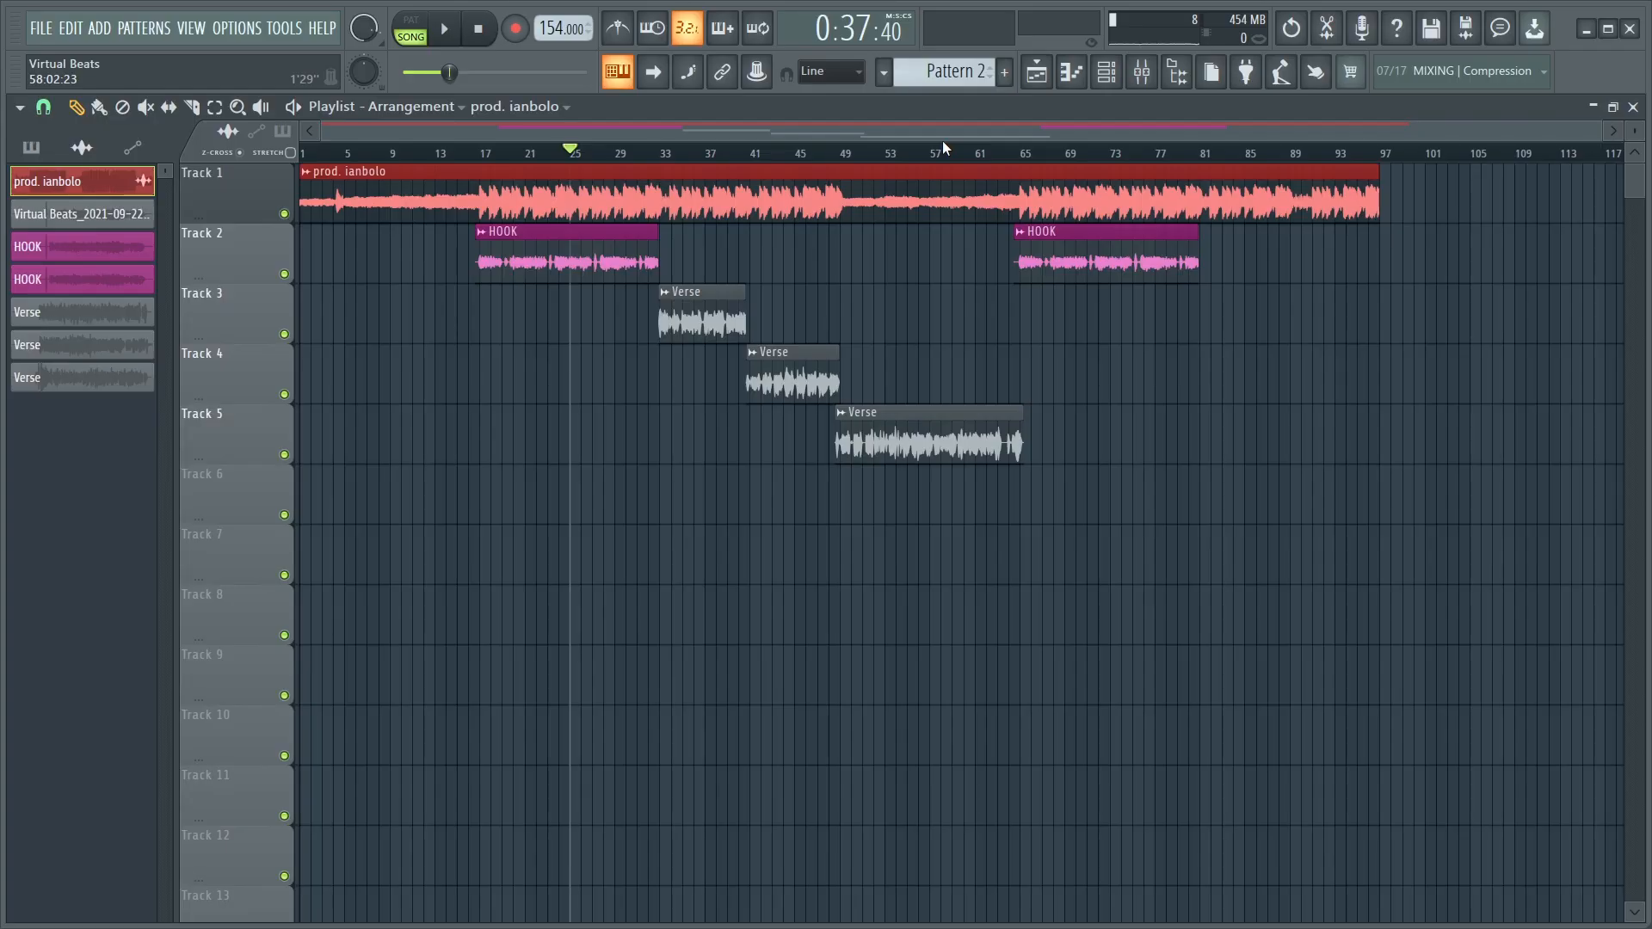
Step: Play the song from the current position to hear the finished vocals, and stop playback back at the start
key(space)
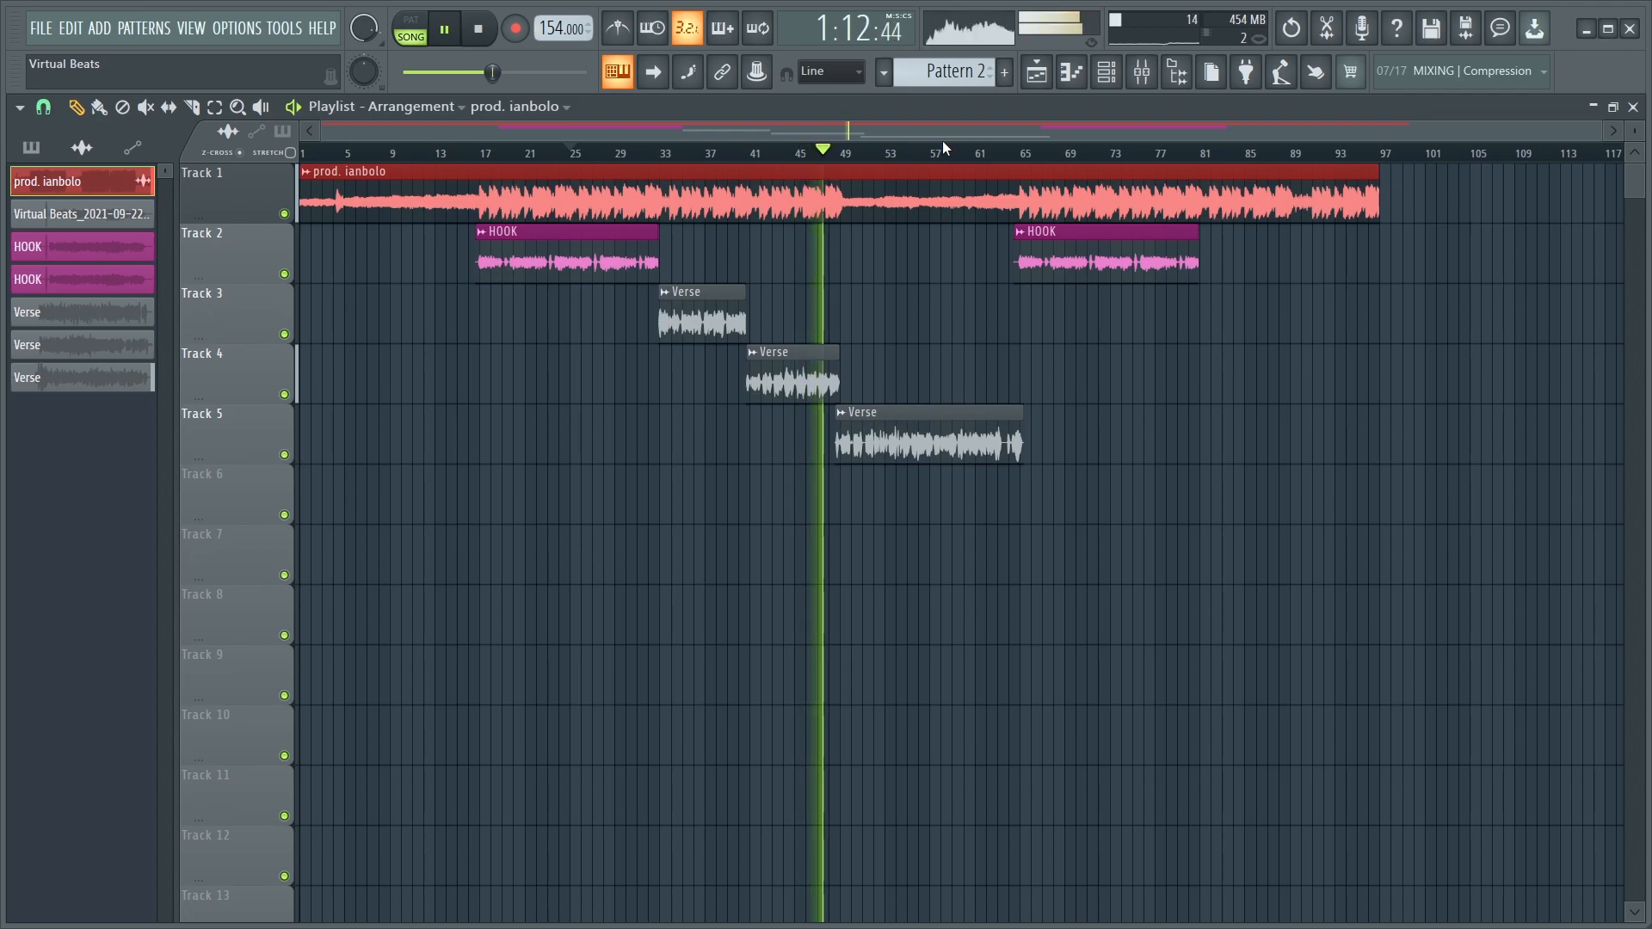
key(space)
click(479, 29)
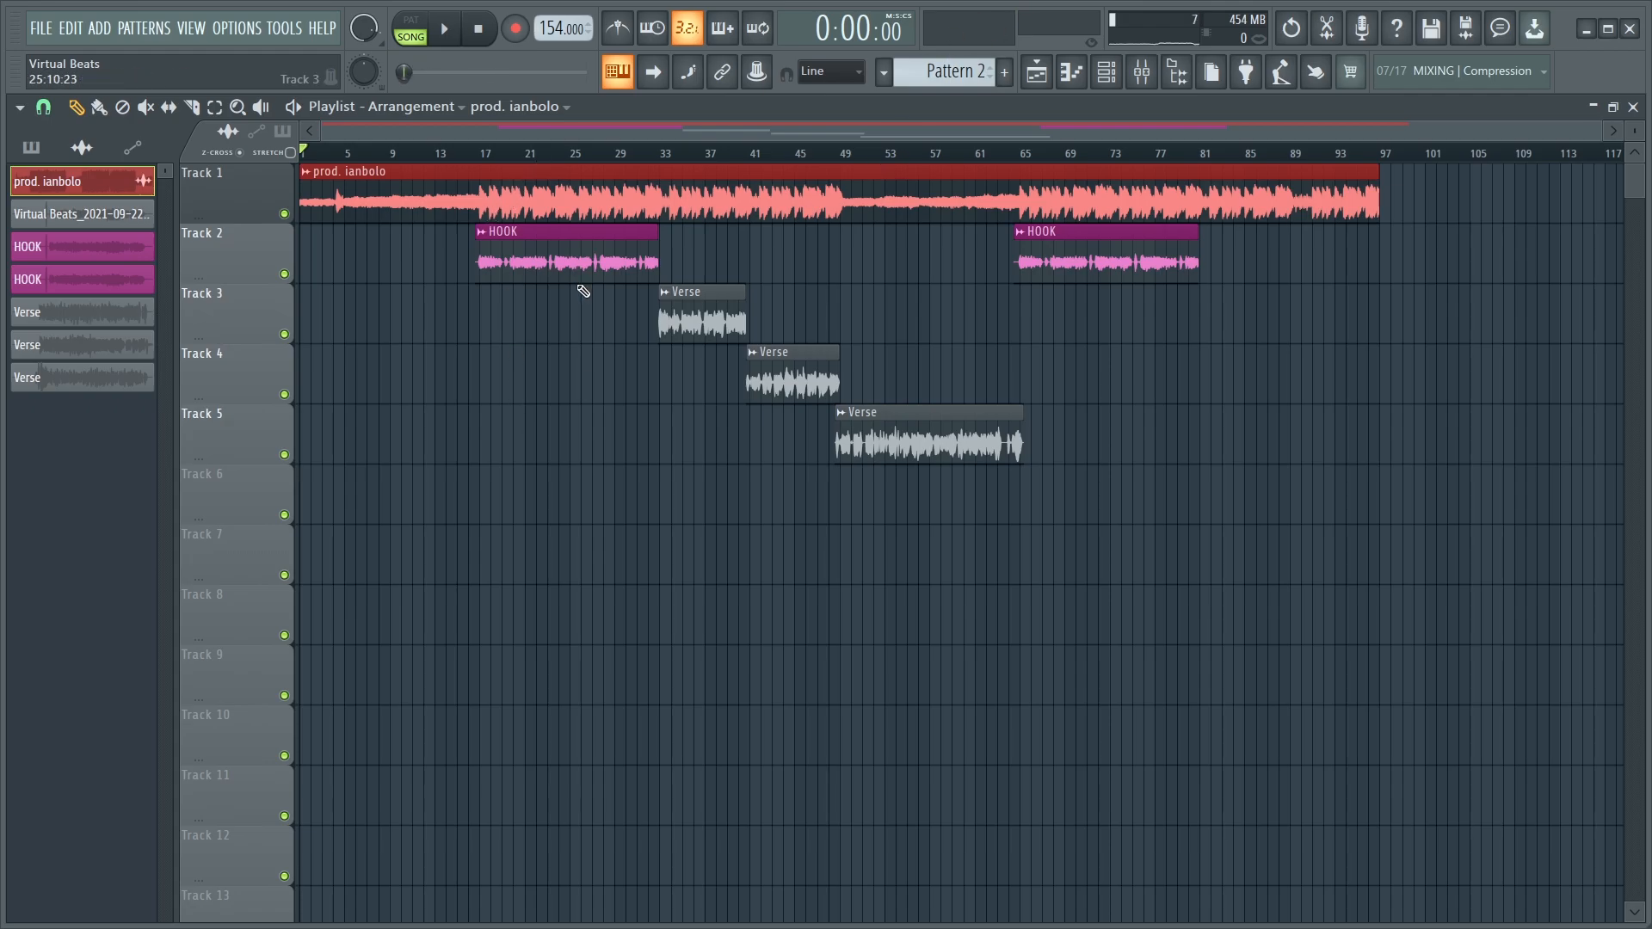
Step: Open the first HOOK clip's settings and its Vocals mixer track, and position the mixer window over the playlist
double_click(573, 239)
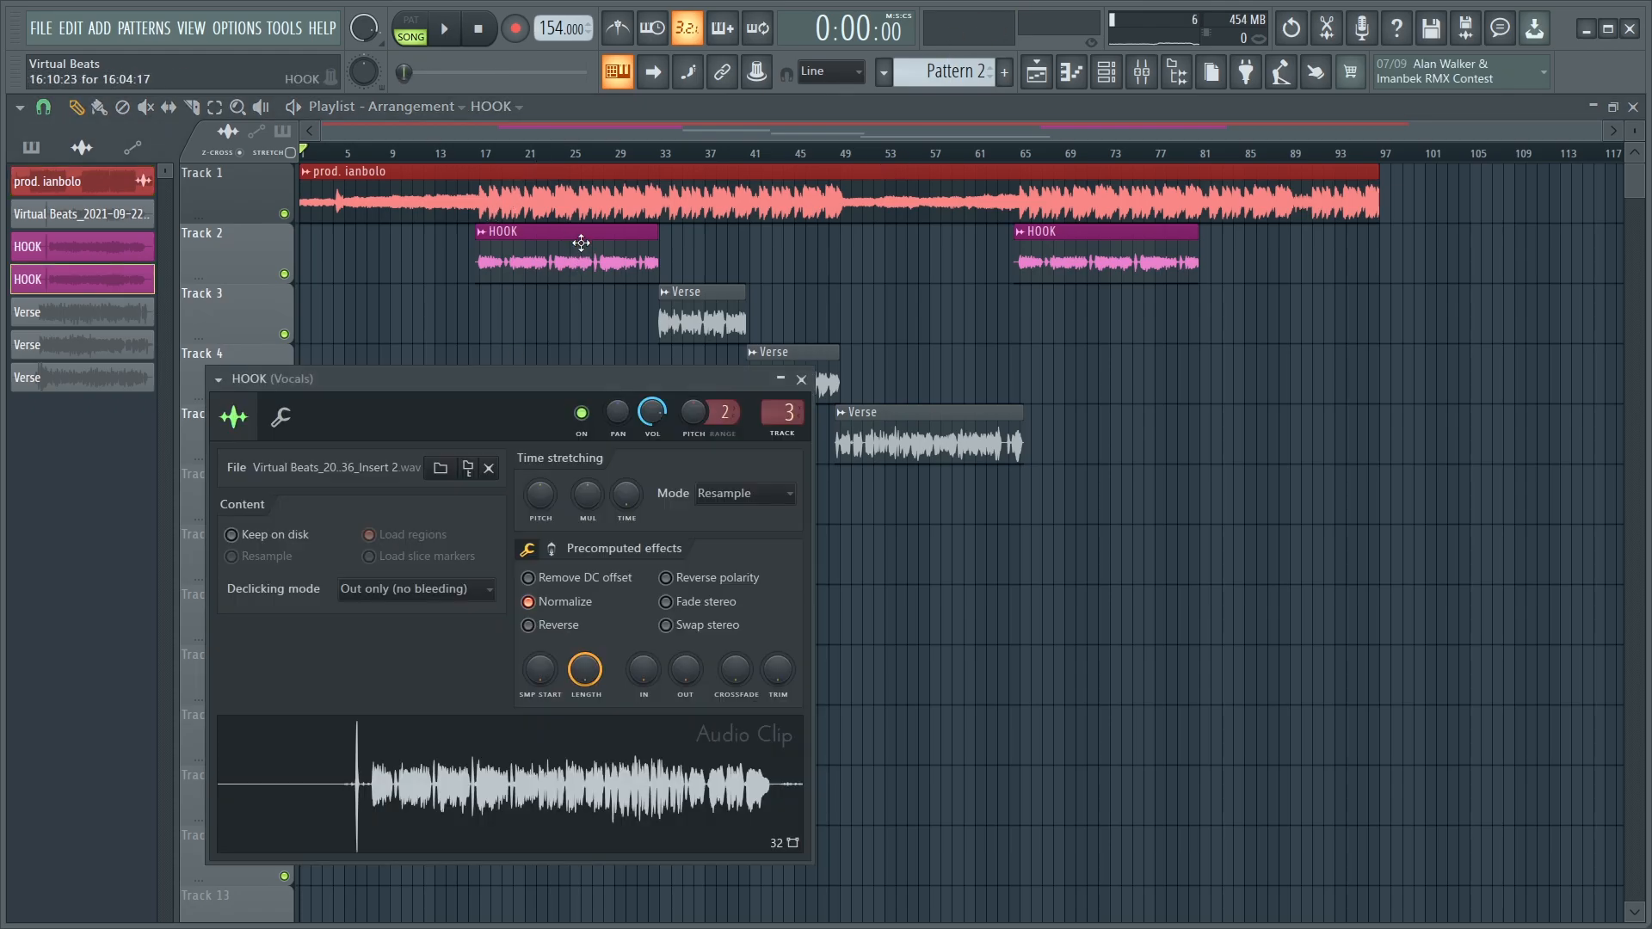
double_click(775, 408)
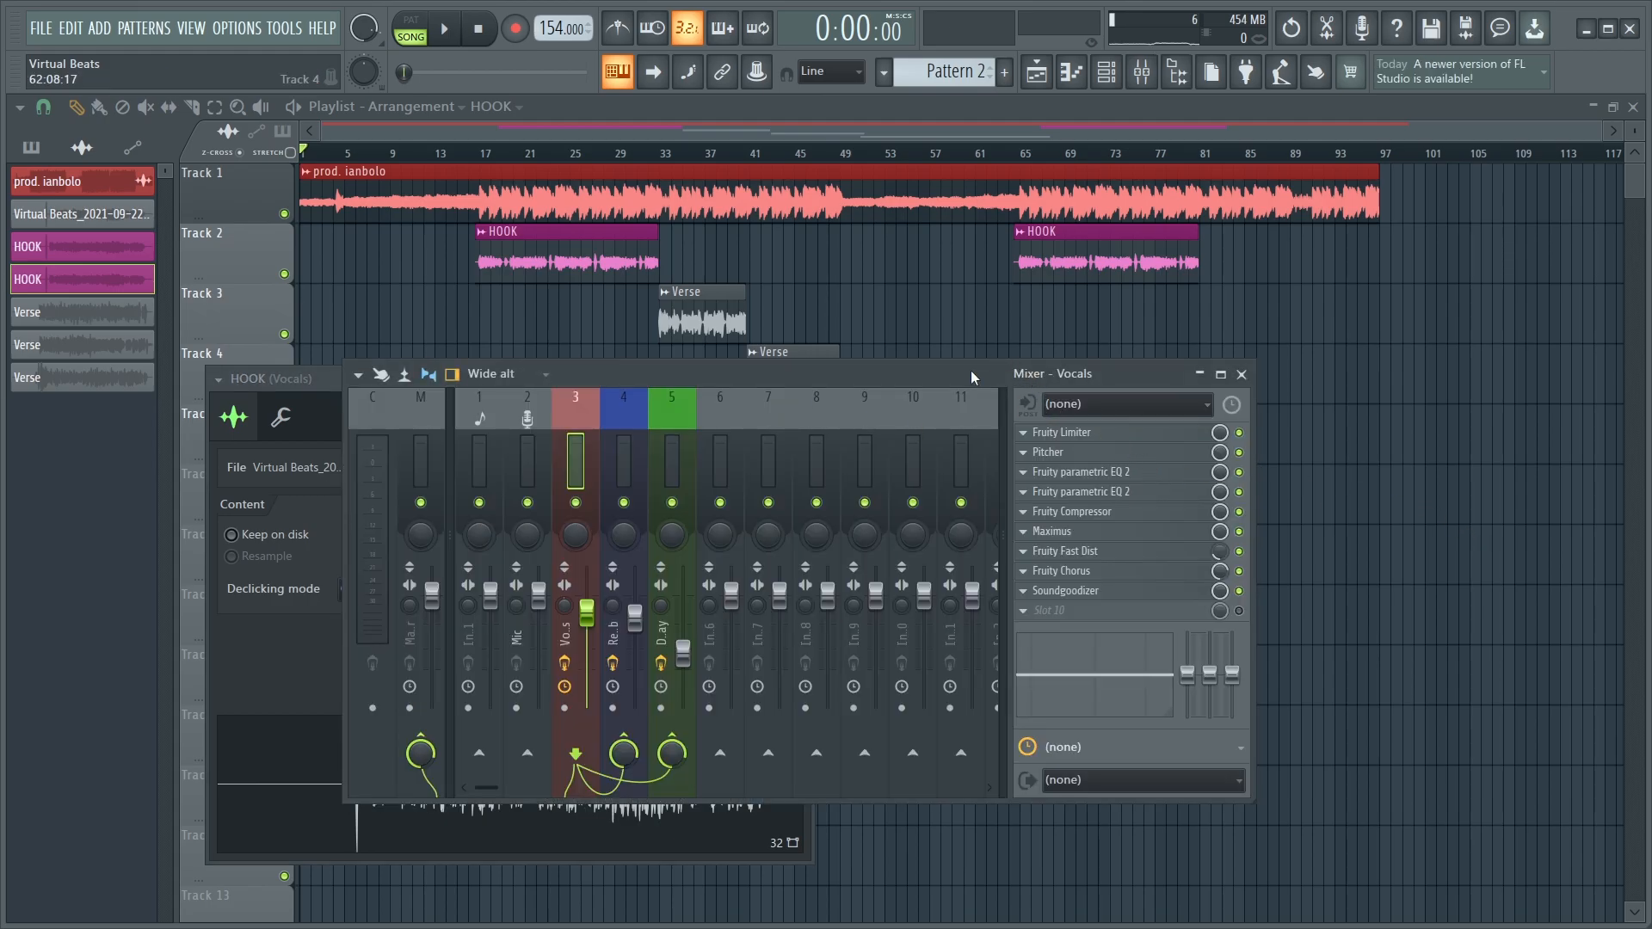
drag(933, 374, 1084, 313)
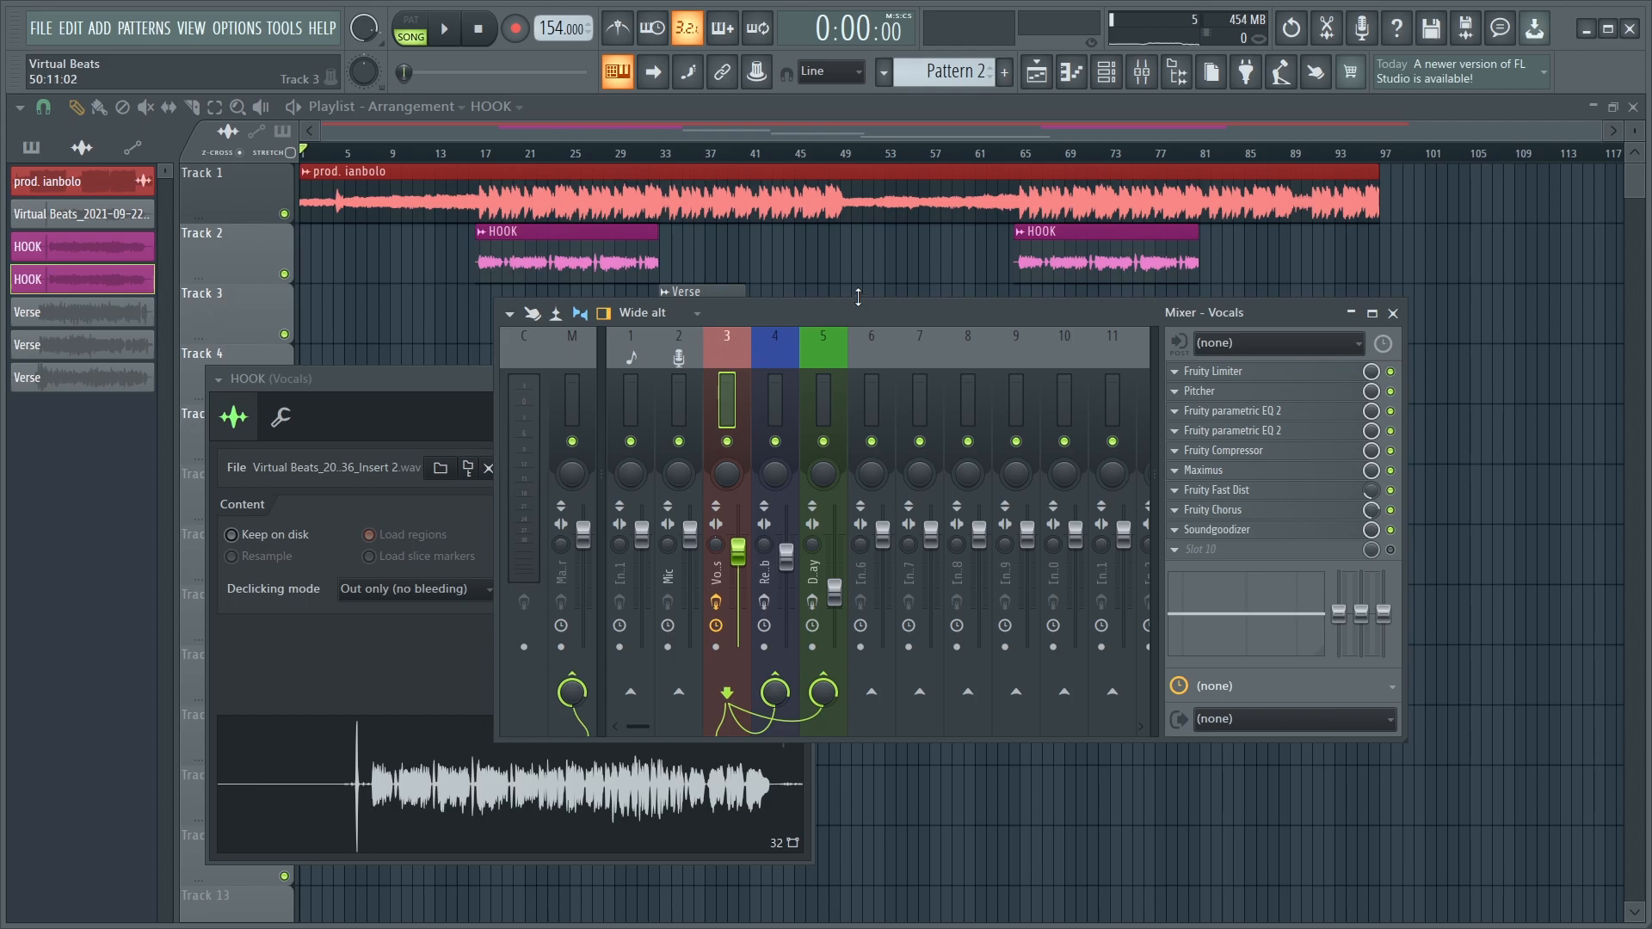
drag(858, 312, 982, 249)
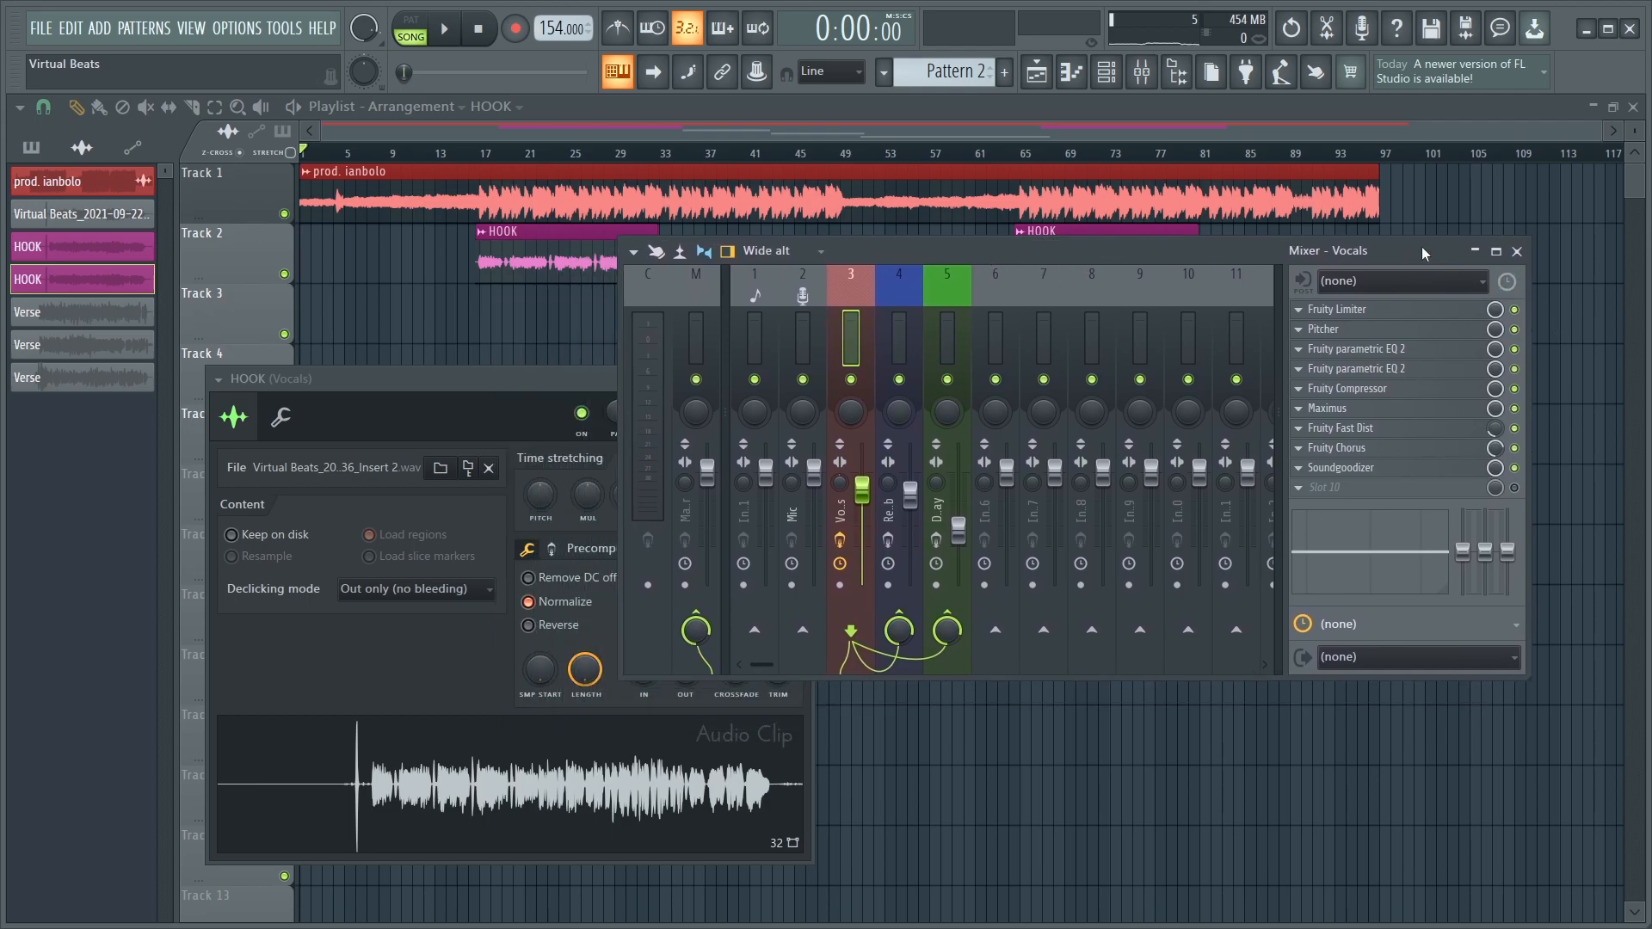
drag(1432, 250, 1217, 237)
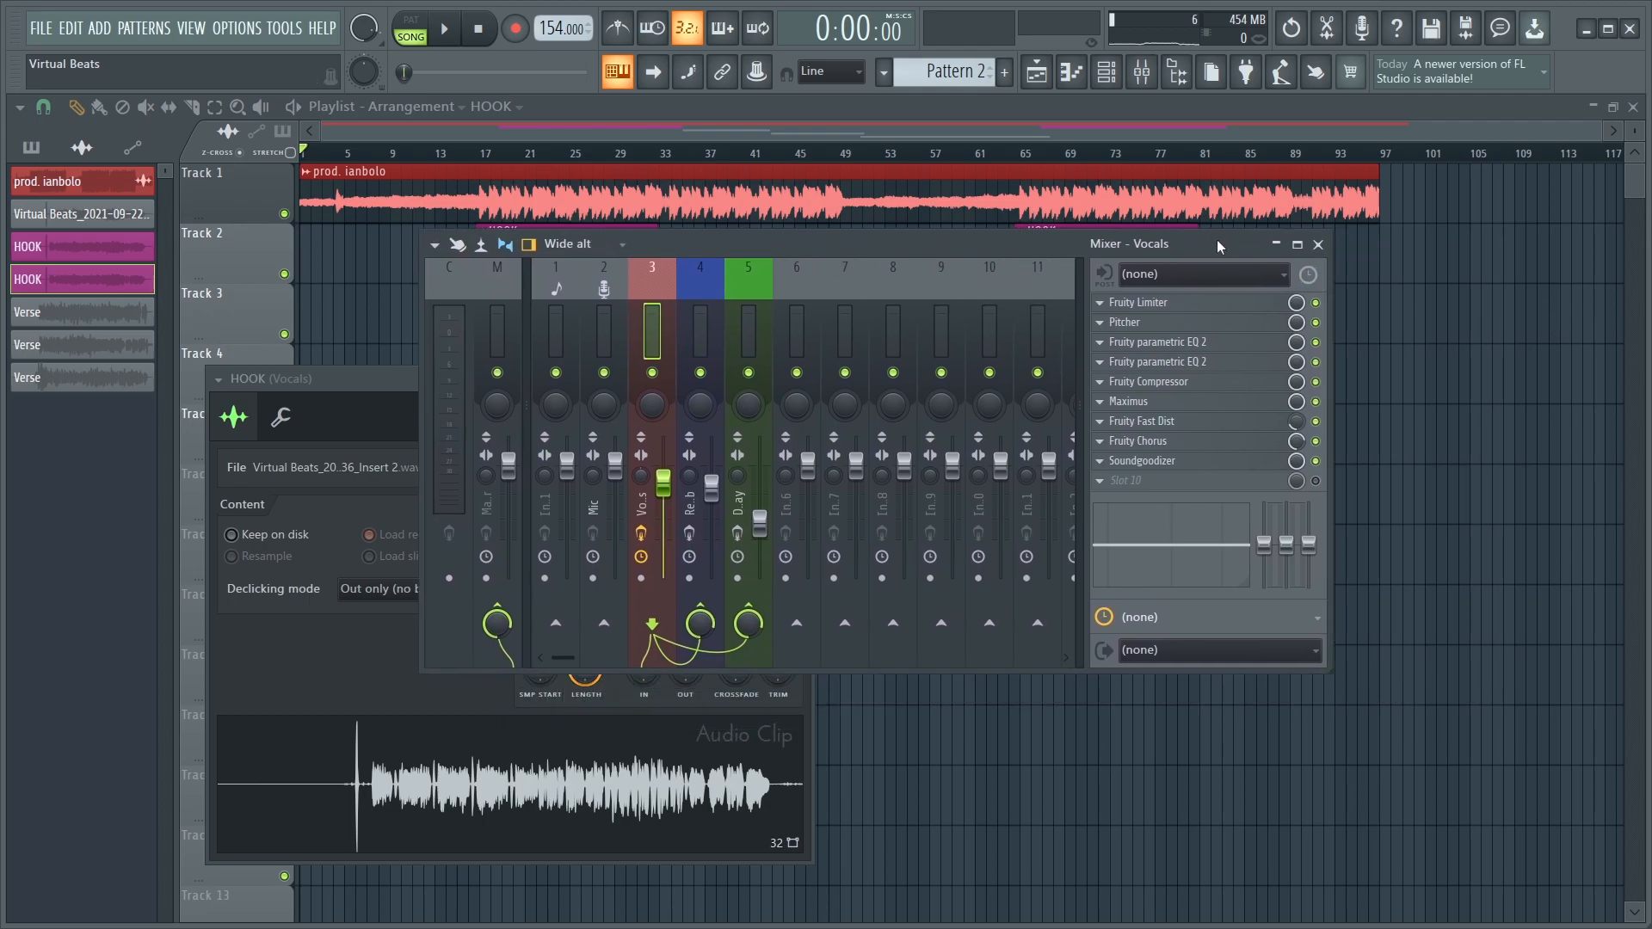
Step: Open Fruity Limiter on the Vocals track and disable every other effect, from Pitcher through Soundgoodizer
click(1180, 303)
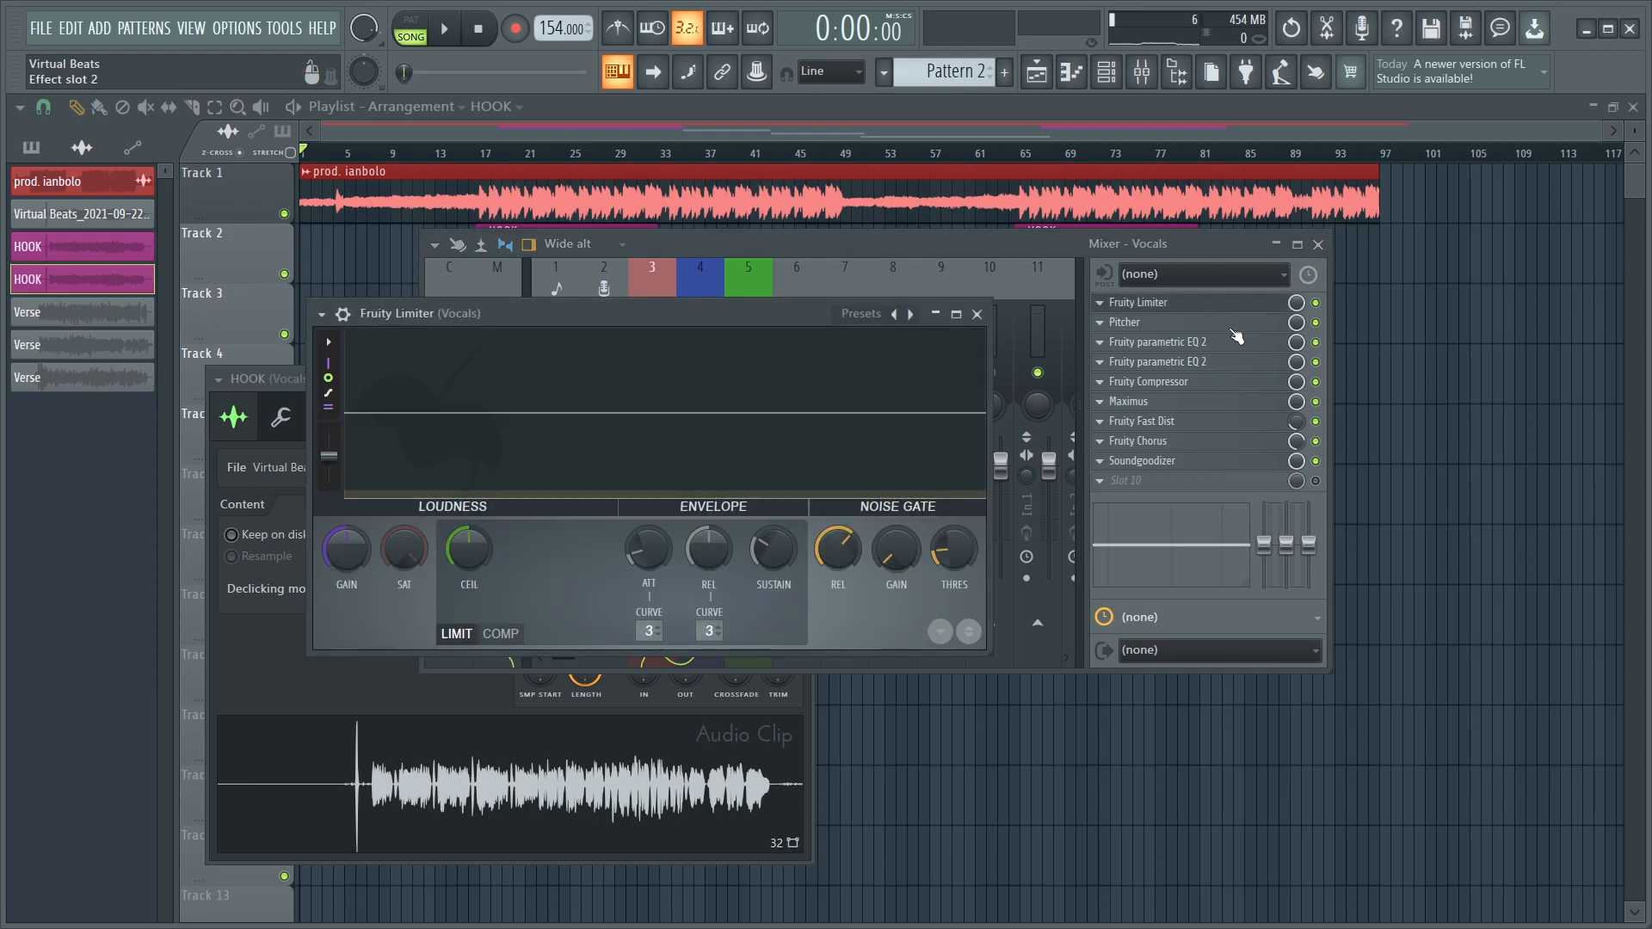
click(1316, 322)
click(1315, 343)
click(1316, 362)
click(1315, 382)
click(1315, 421)
click(1315, 441)
click(1316, 461)
click(1315, 402)
click(1247, 303)
Step: Look over the Fruity Limiter presets without choosing one, and move the limiter window aside to expose the mixer tracks
click(867, 315)
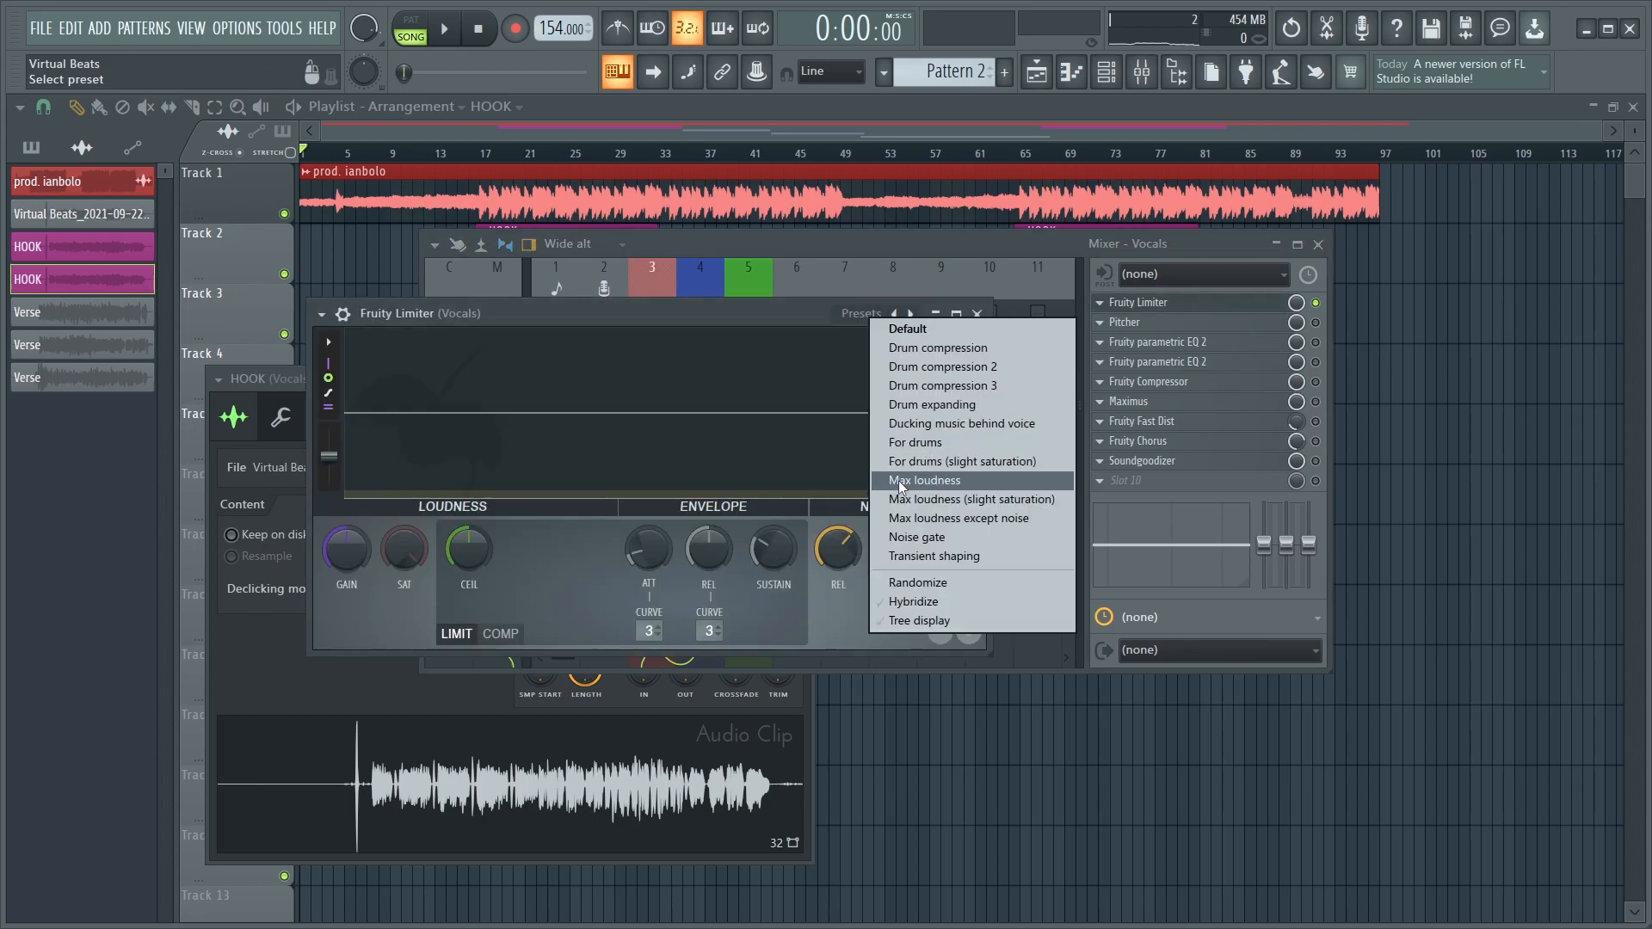
click(806, 311)
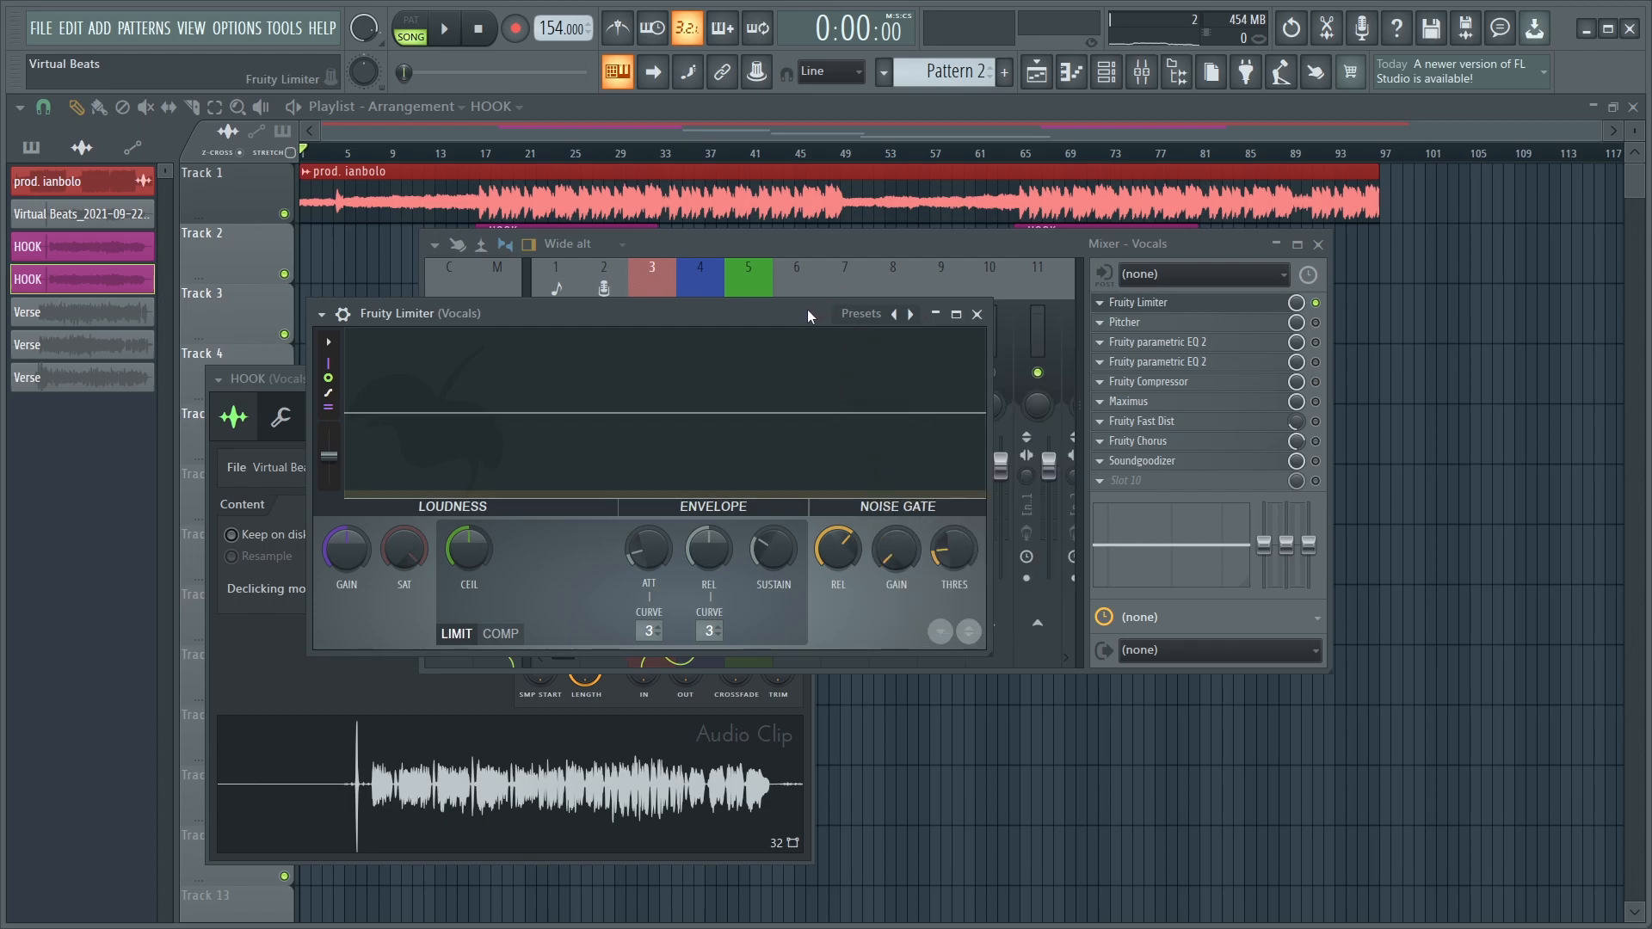
drag(800, 312, 1299, 311)
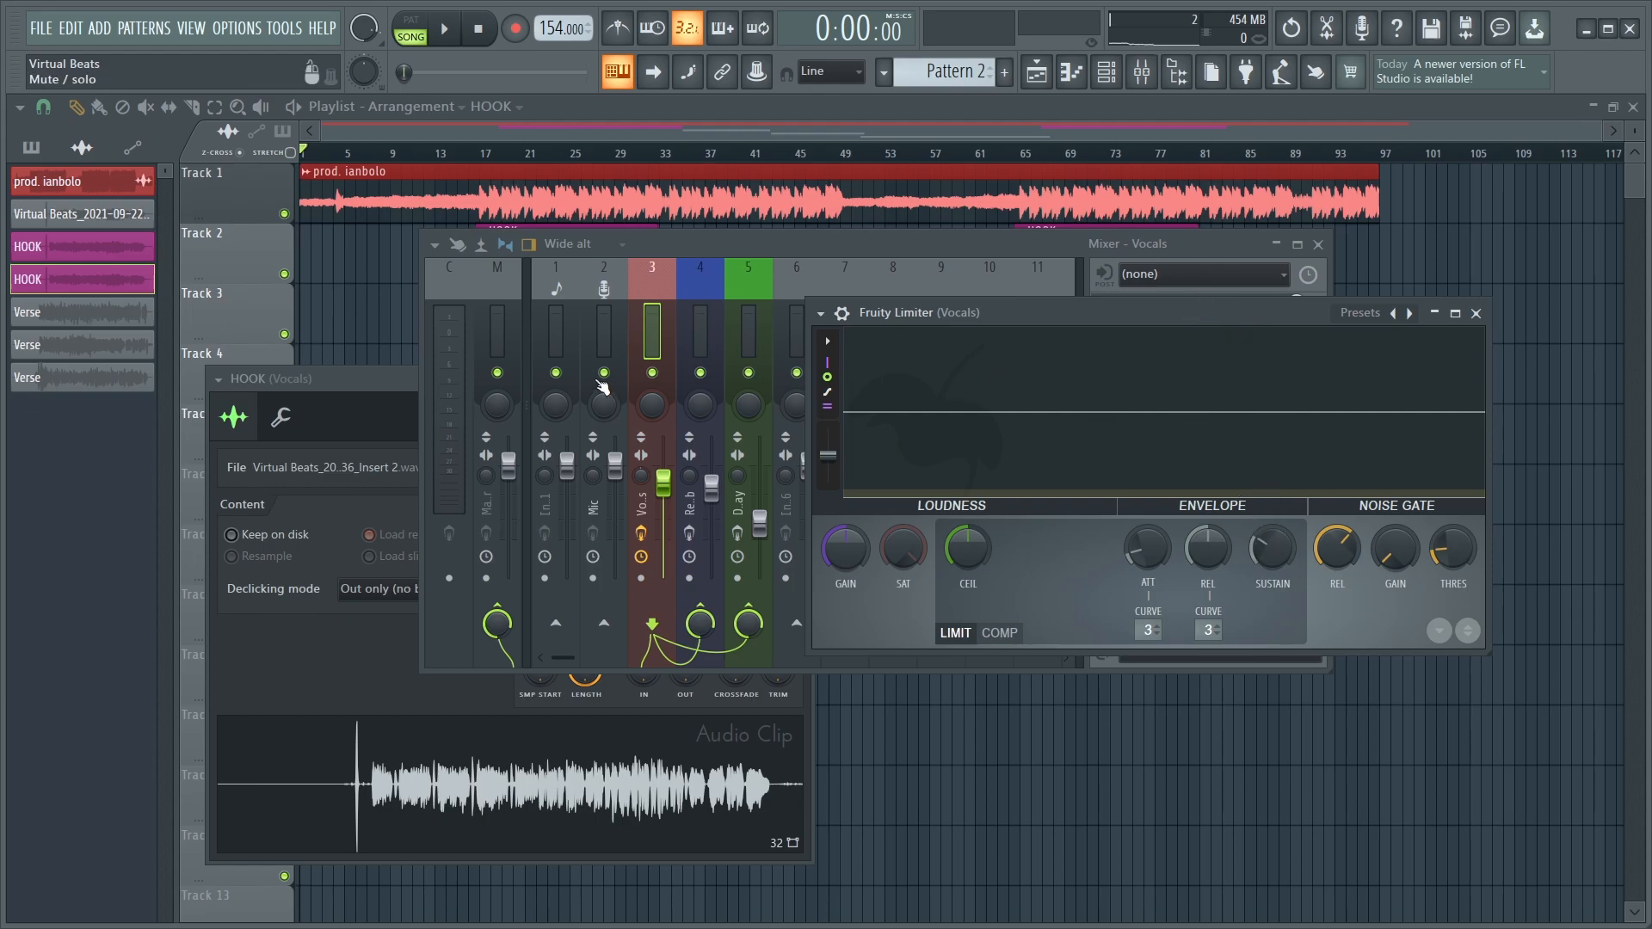
Step: With the Vocals track soloed, play the hook from bar 17 and examine the vocal signal in Fruity Limiter
click(1169, 298)
click(1168, 298)
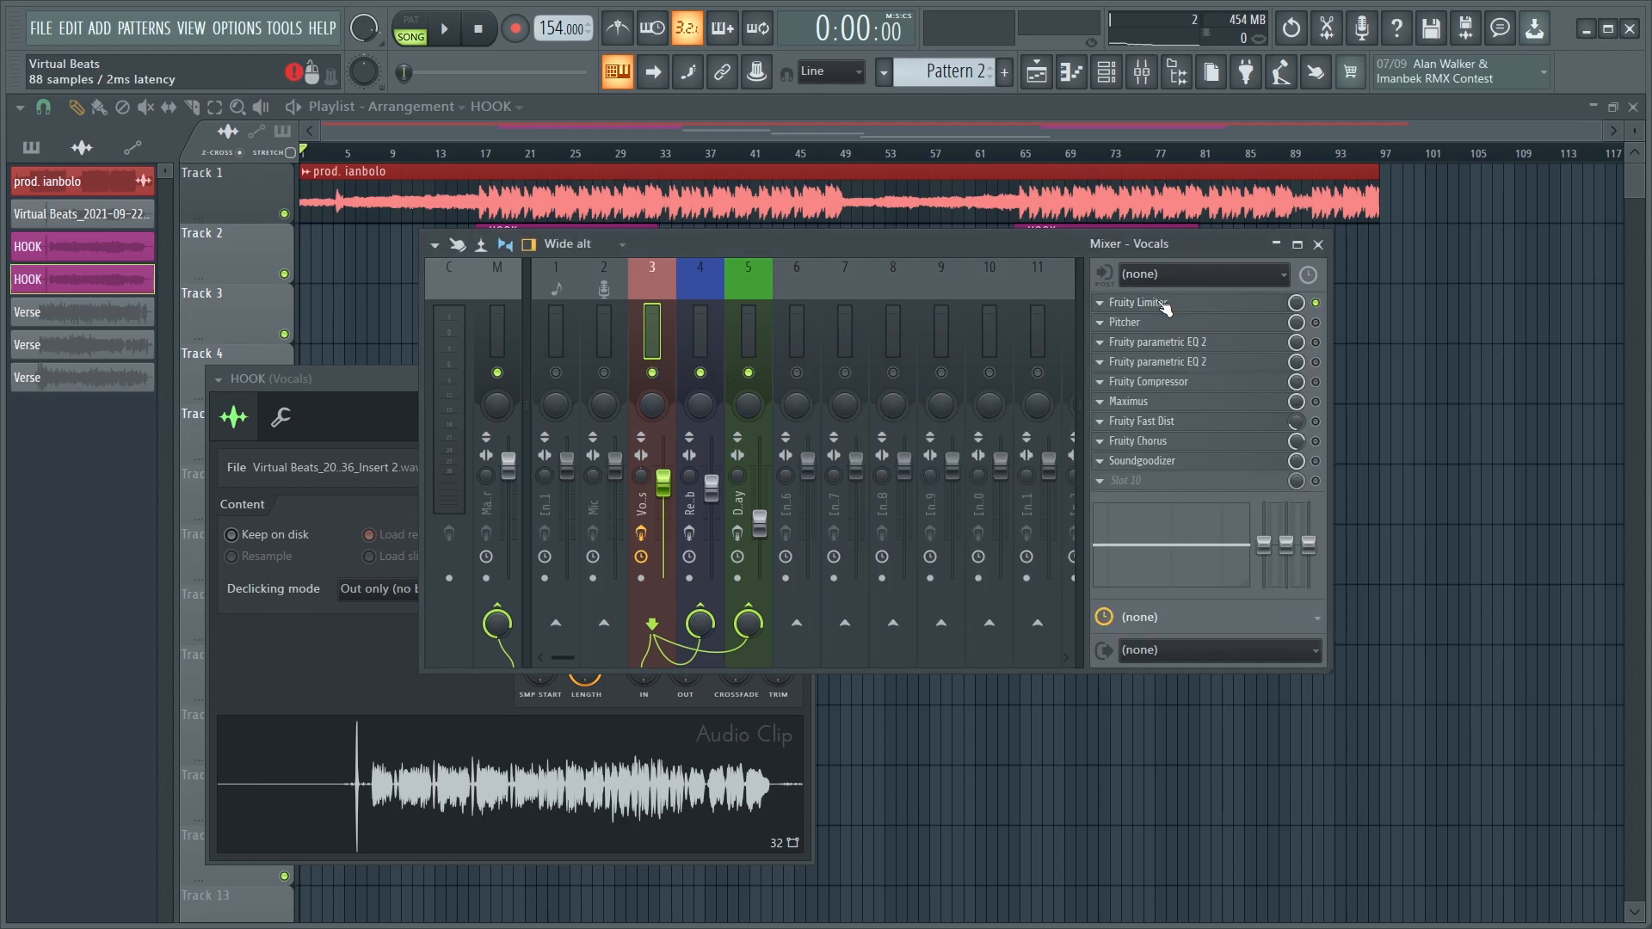
drag(1157, 301, 801, 224)
key(space)
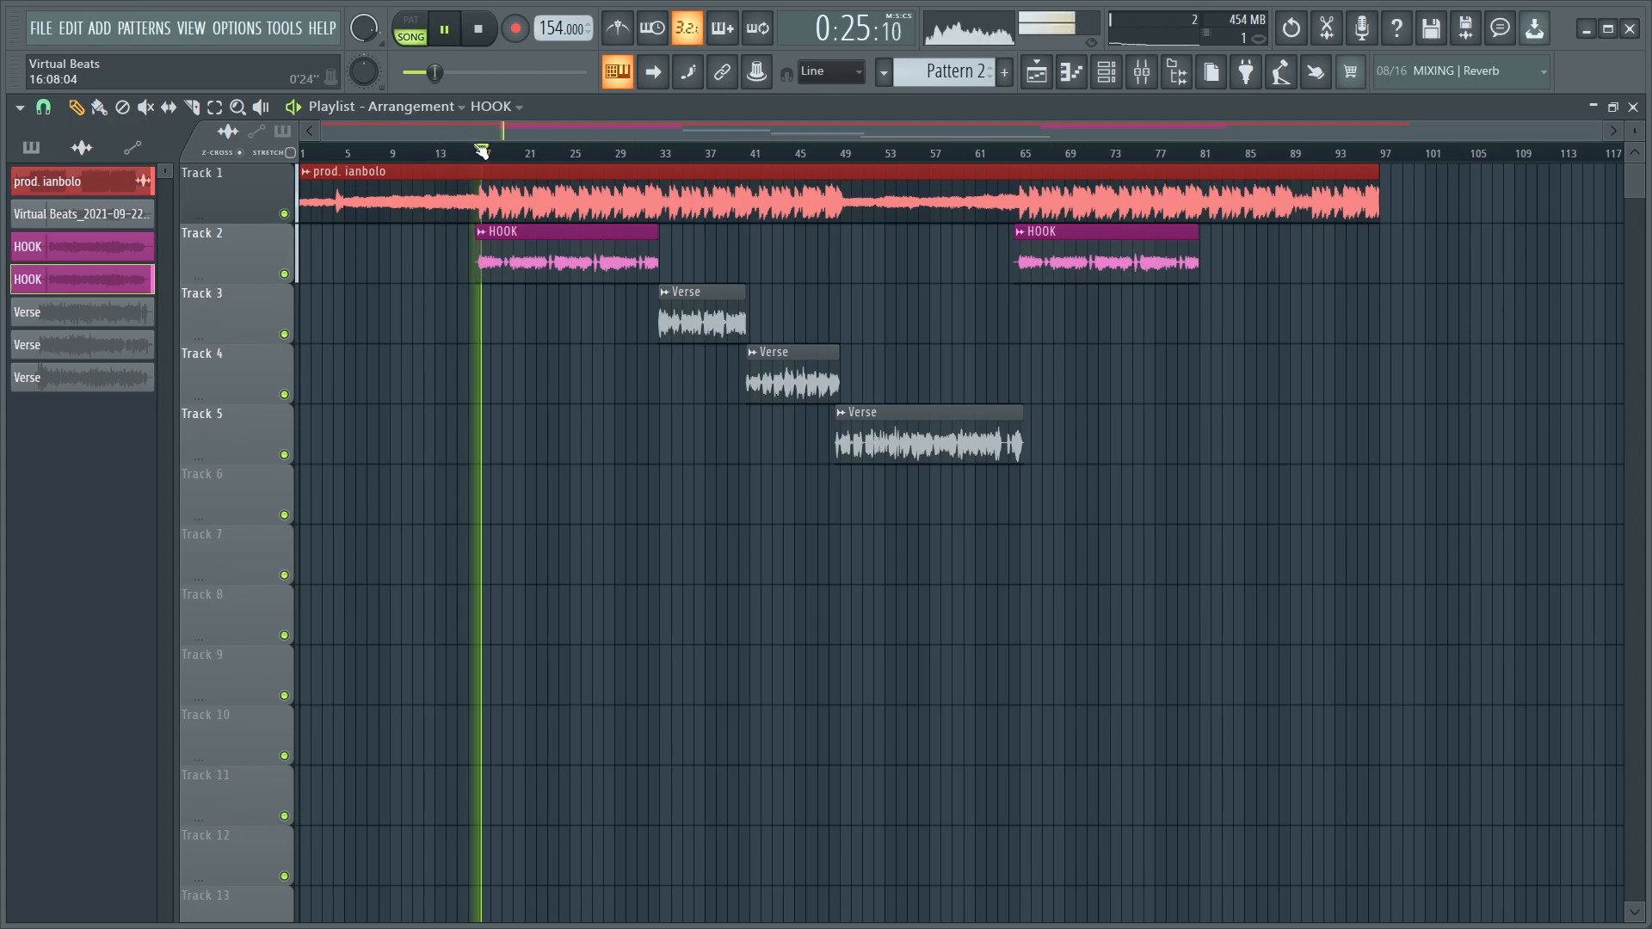
click(1141, 72)
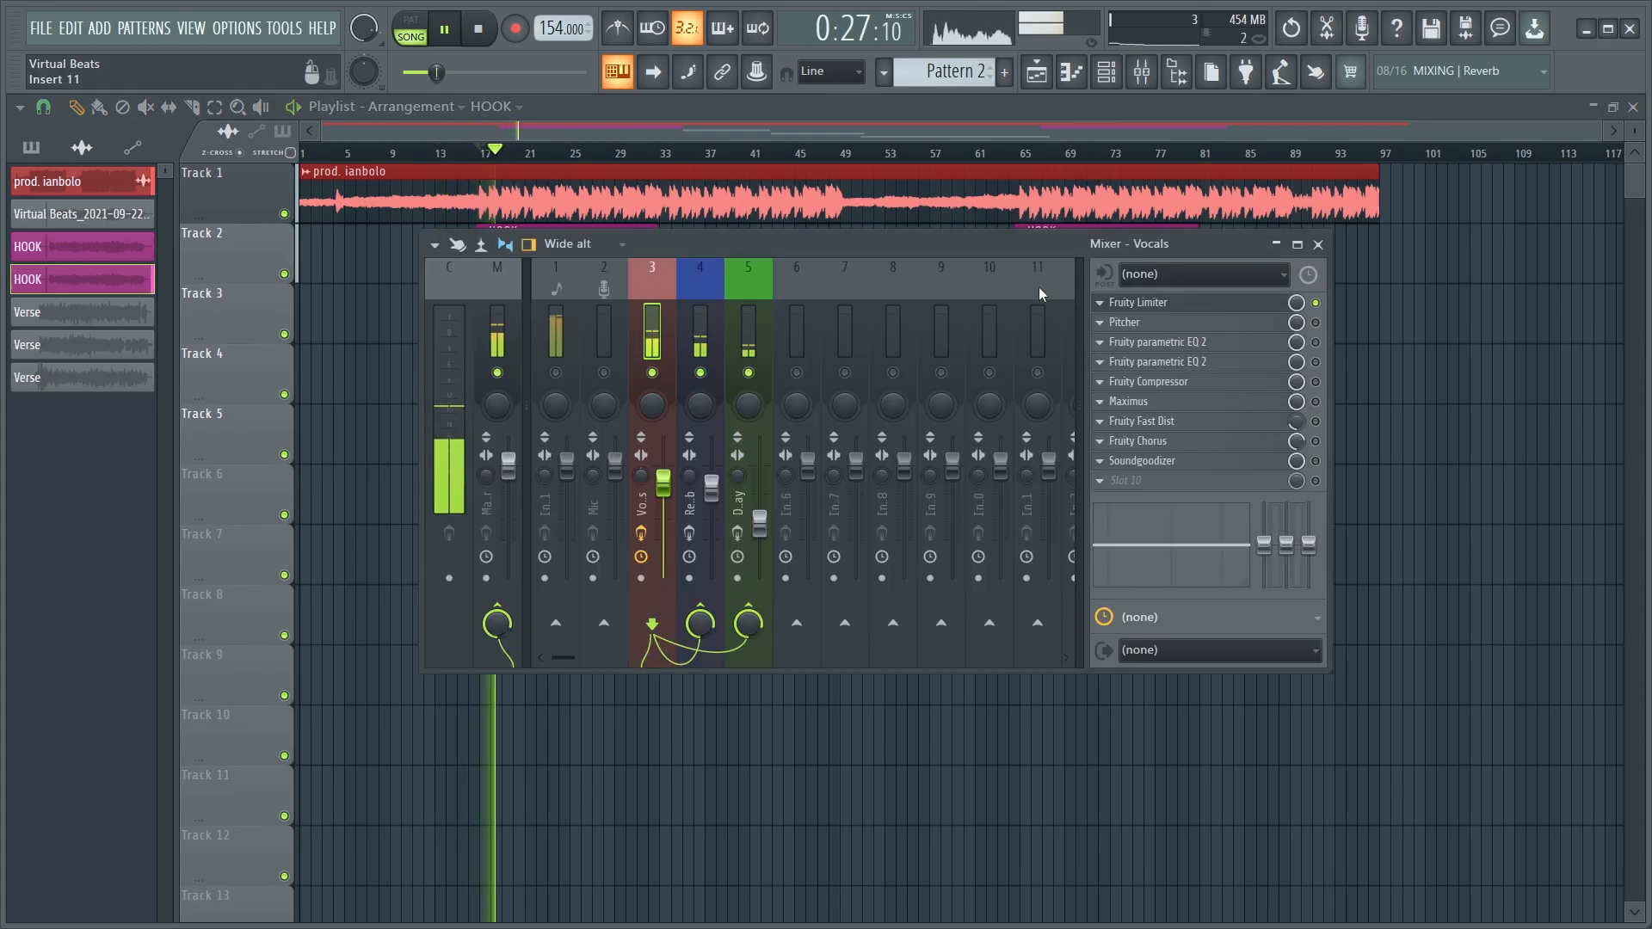
click(1230, 302)
key(space)
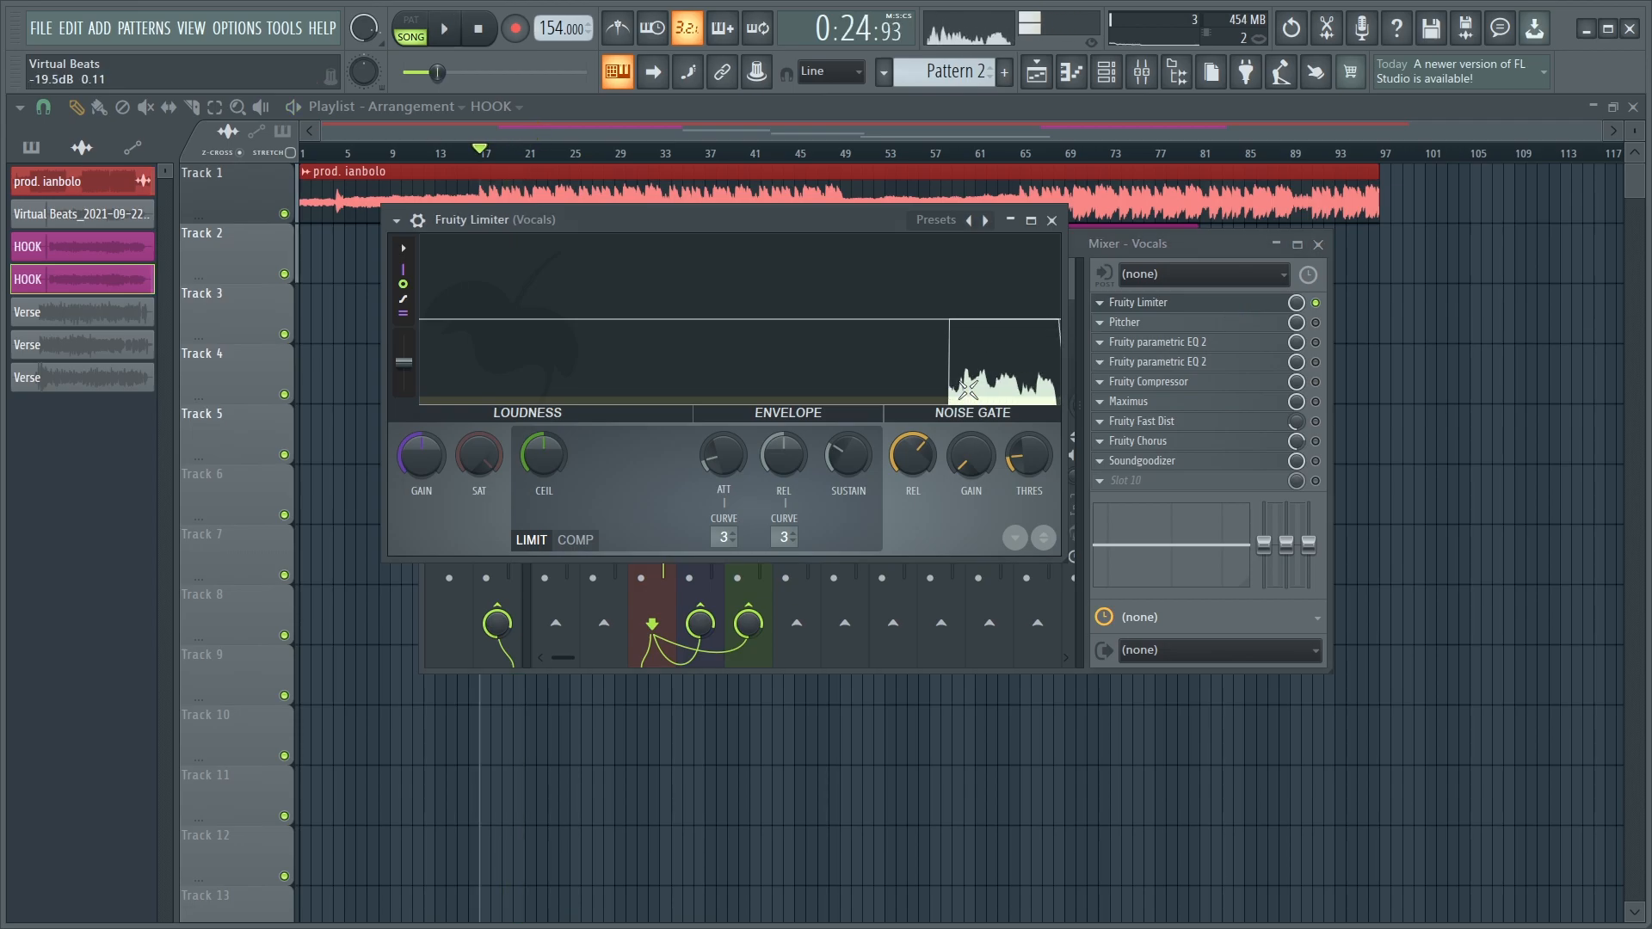
Step: Try Fruity Limiter noise gate thresholds of -7.6 dB, -15.0 dB and 0.0 dB, playing the hook to compare the gating
drag(1029, 456, 1029, 443)
key(space)
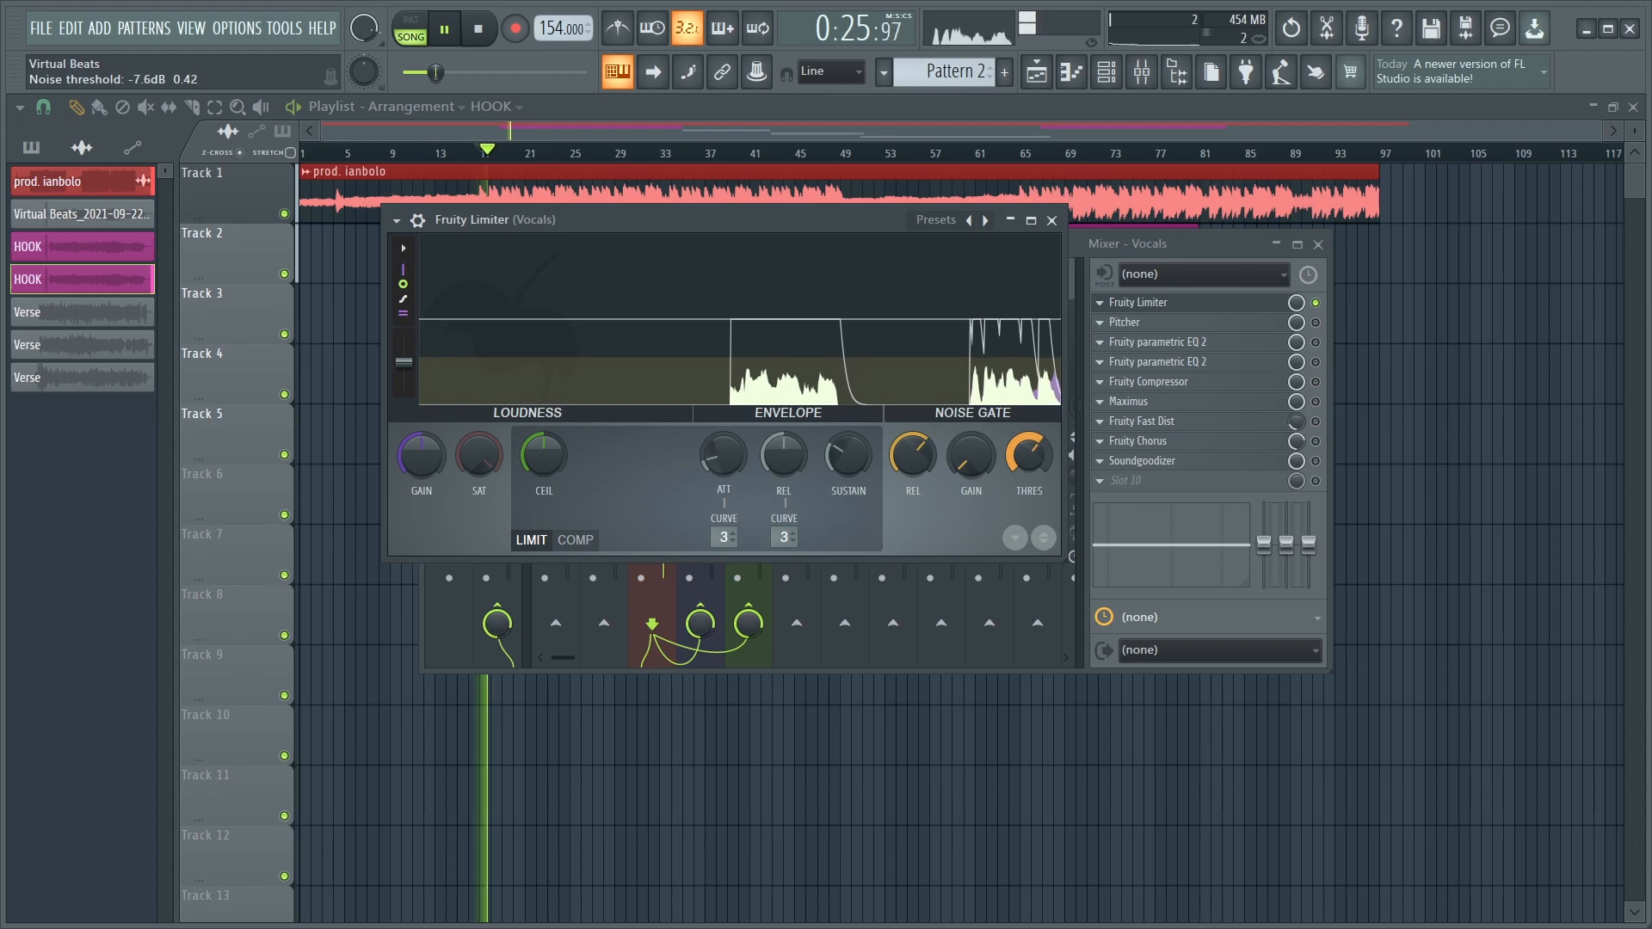
drag(1035, 447, 1029, 451)
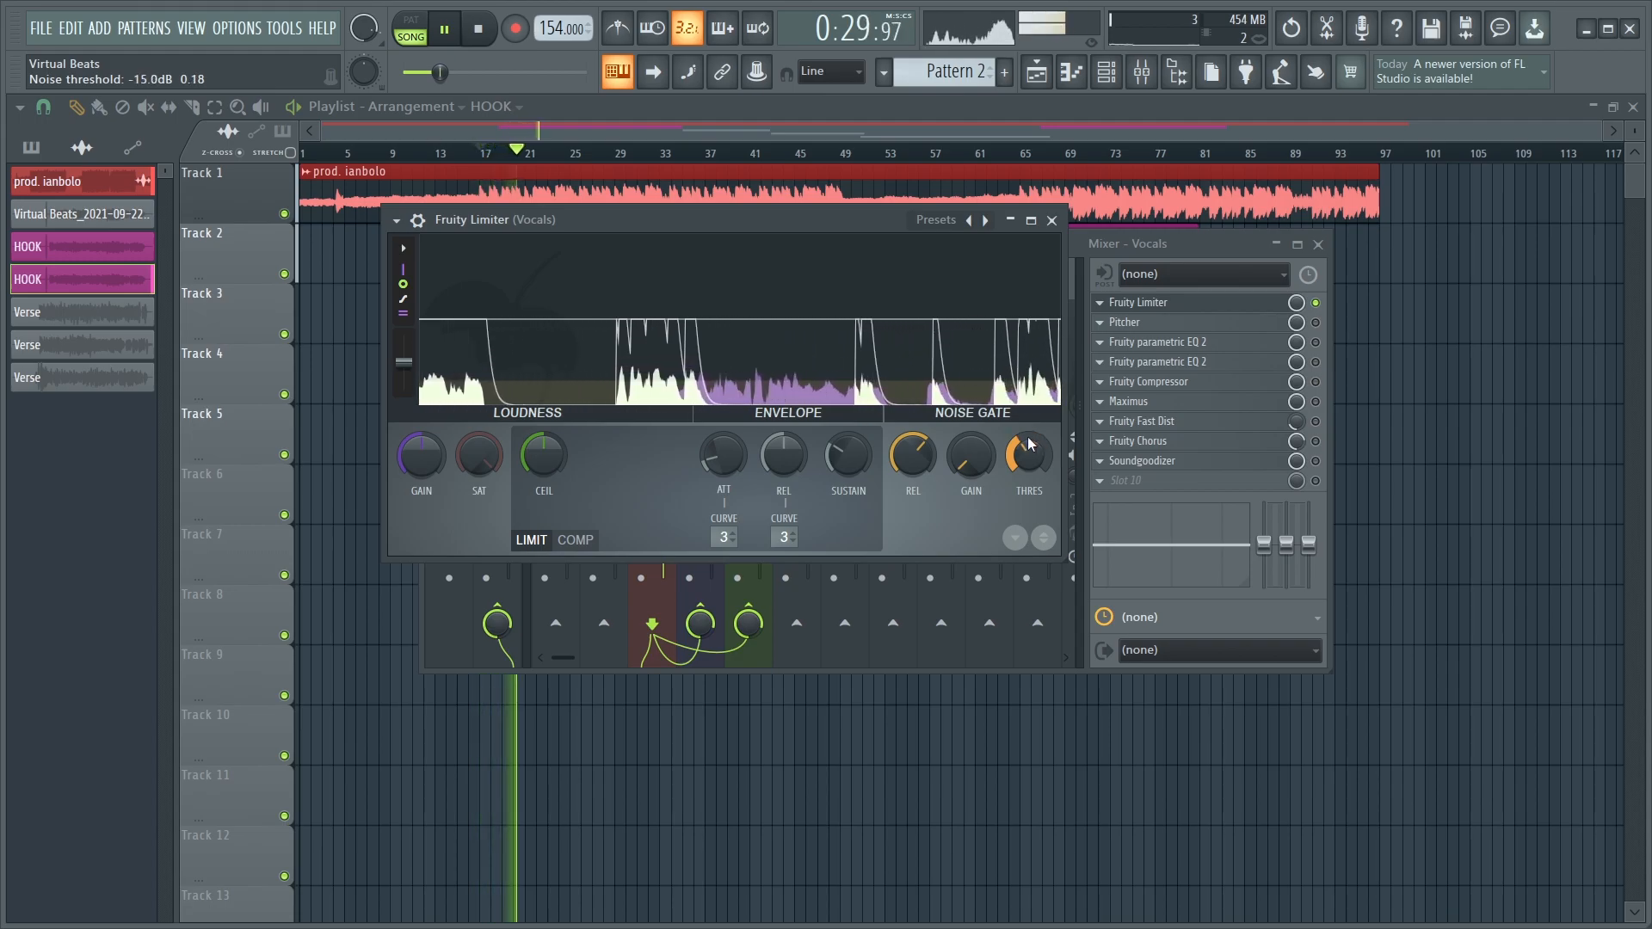
key(space)
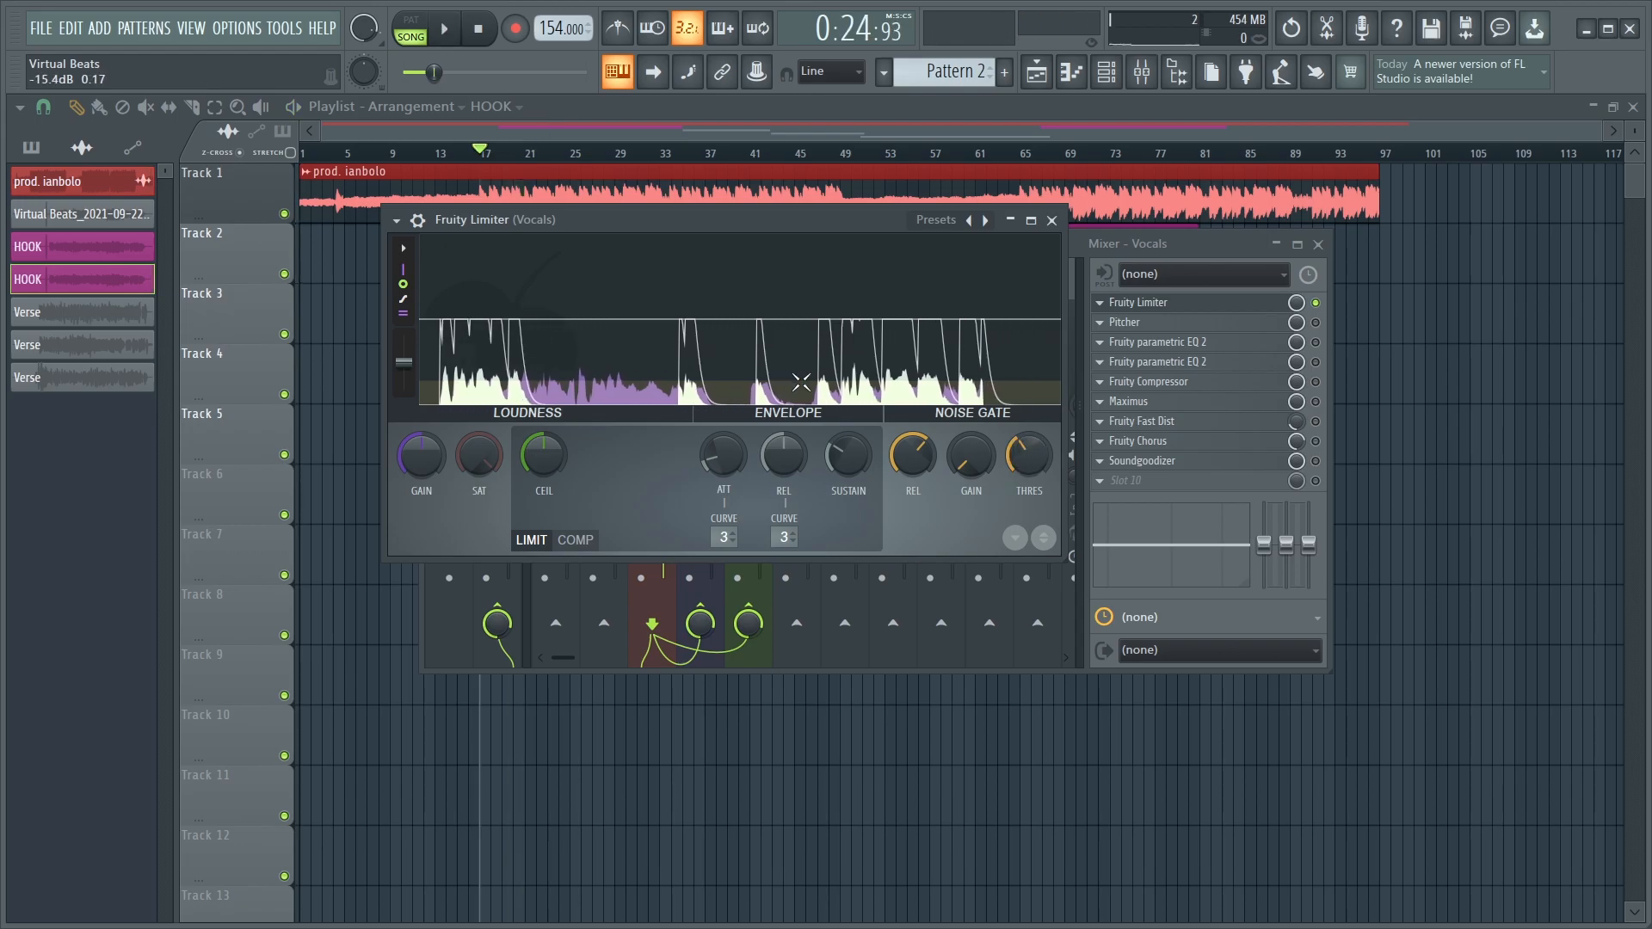
drag(1029, 454, 1029, 379)
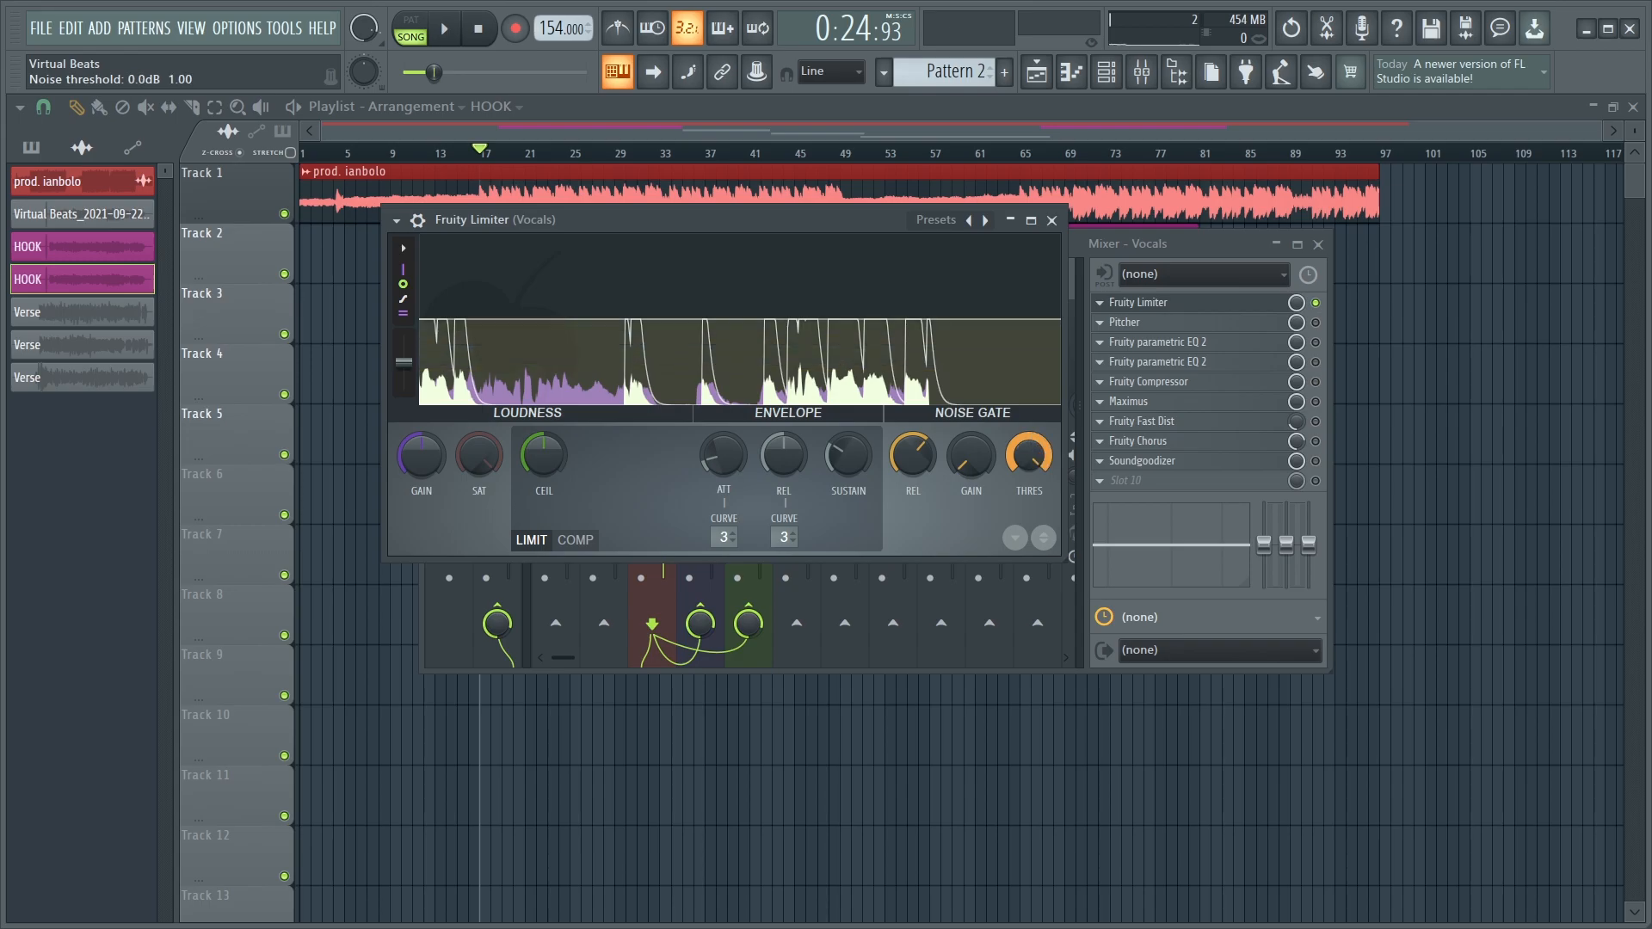
drag(1029, 379, 1047, 400)
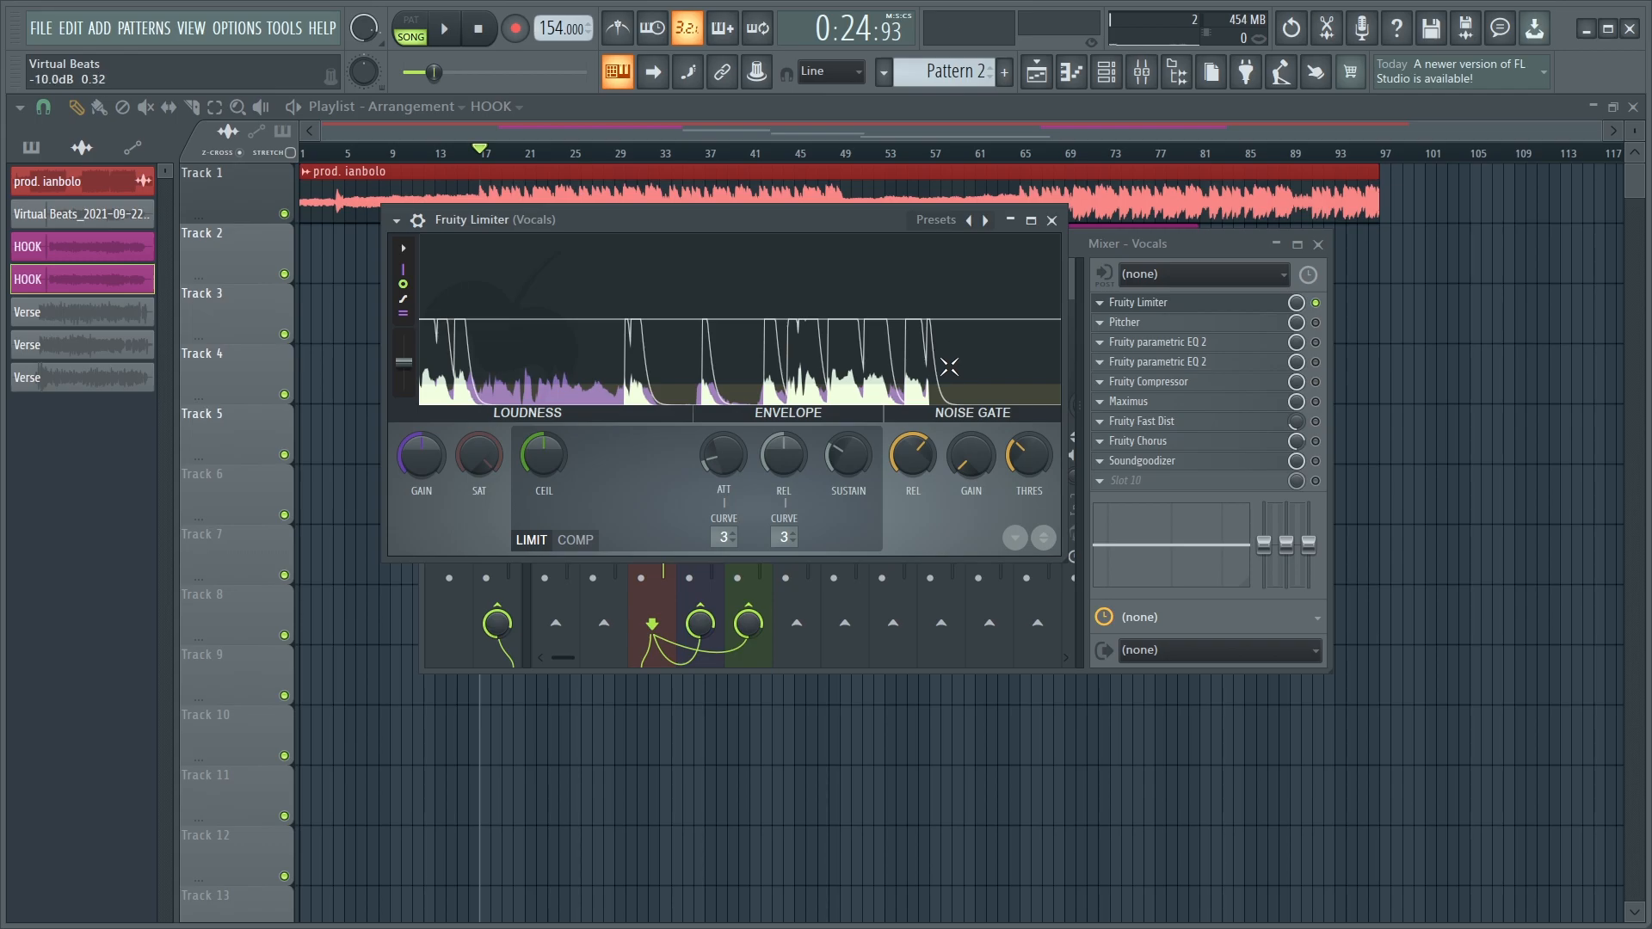
Step: Lower the noise gate threshold to just below -28.8 dB and play the hook to check it
drag(1028, 454, 1028, 495)
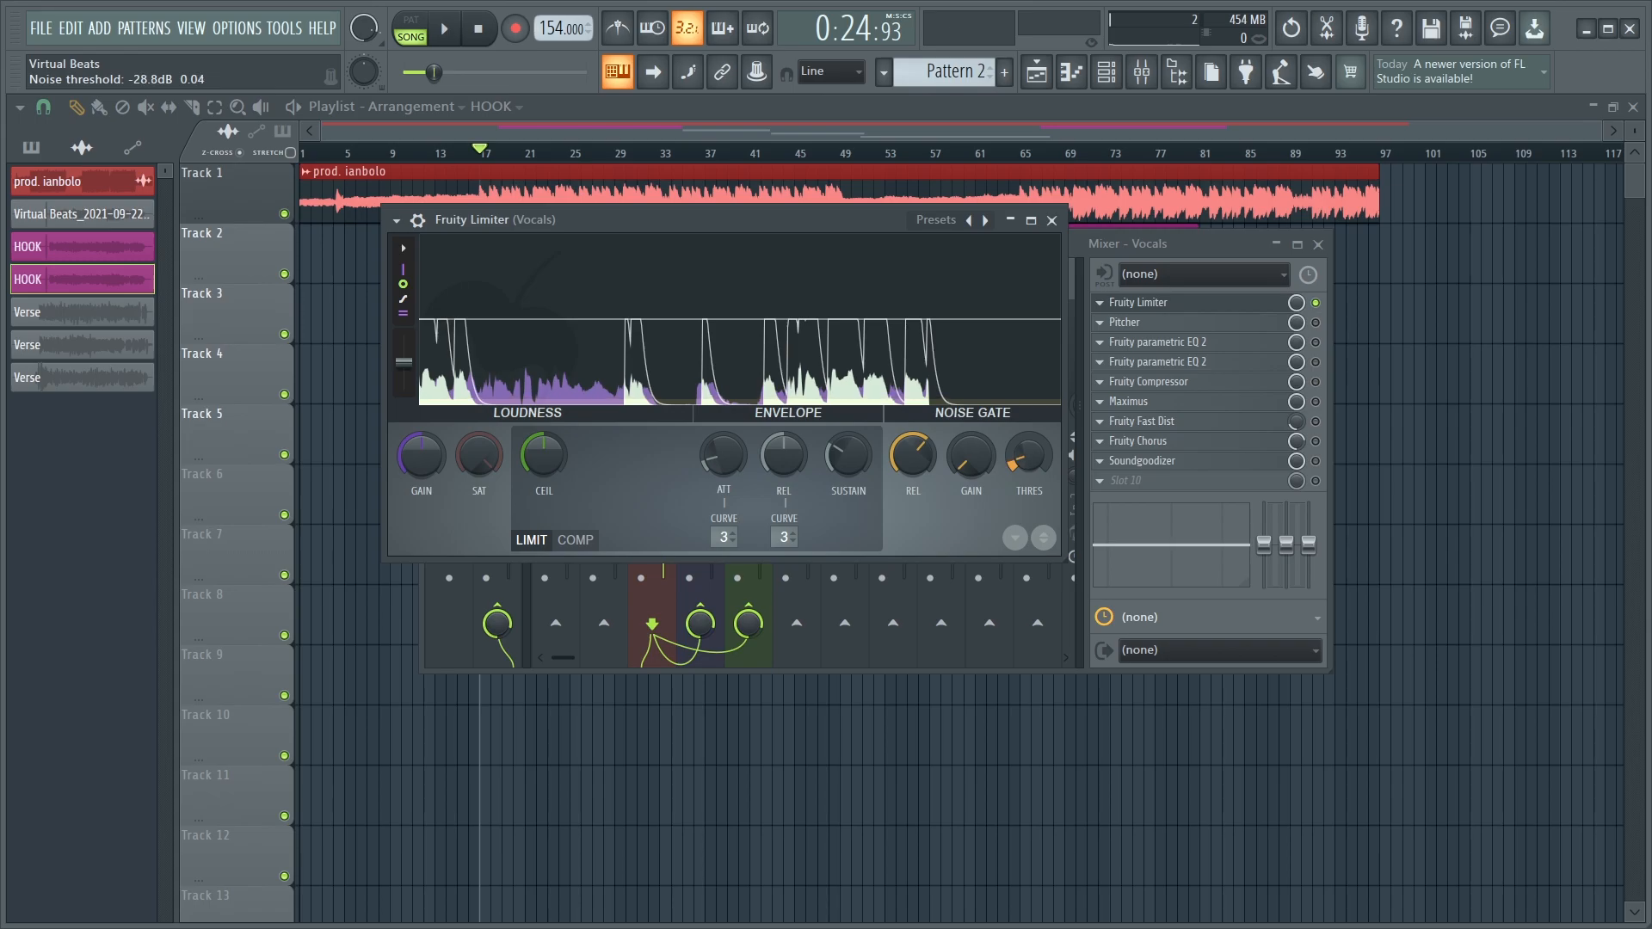
drag(1028, 495, 1028, 499)
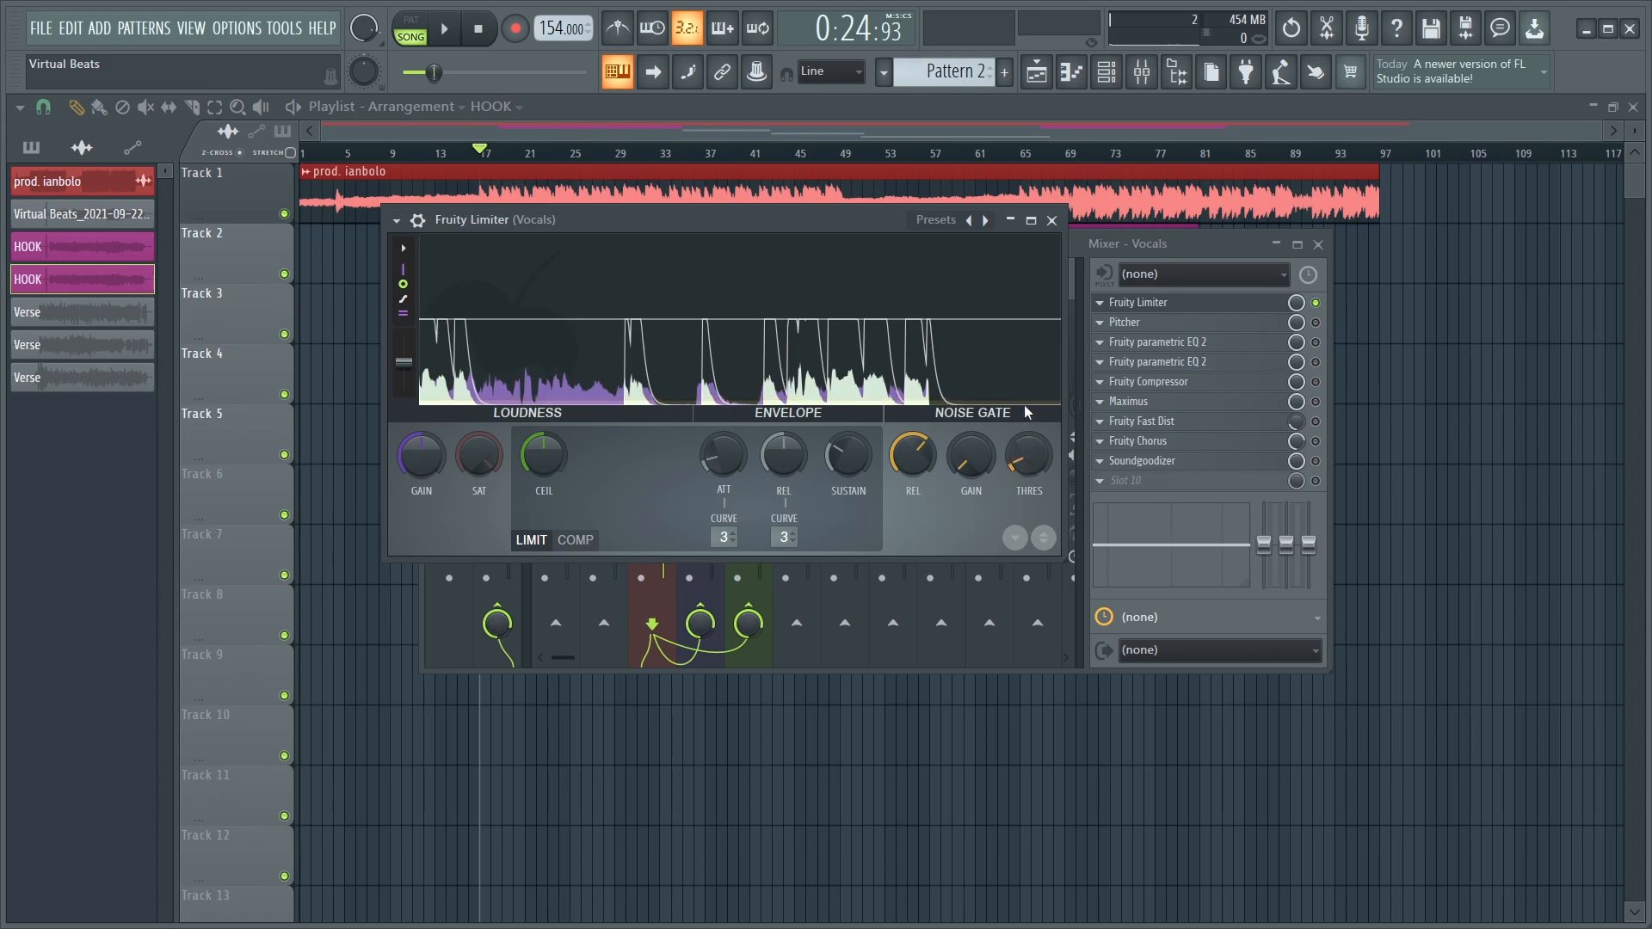
key(space)
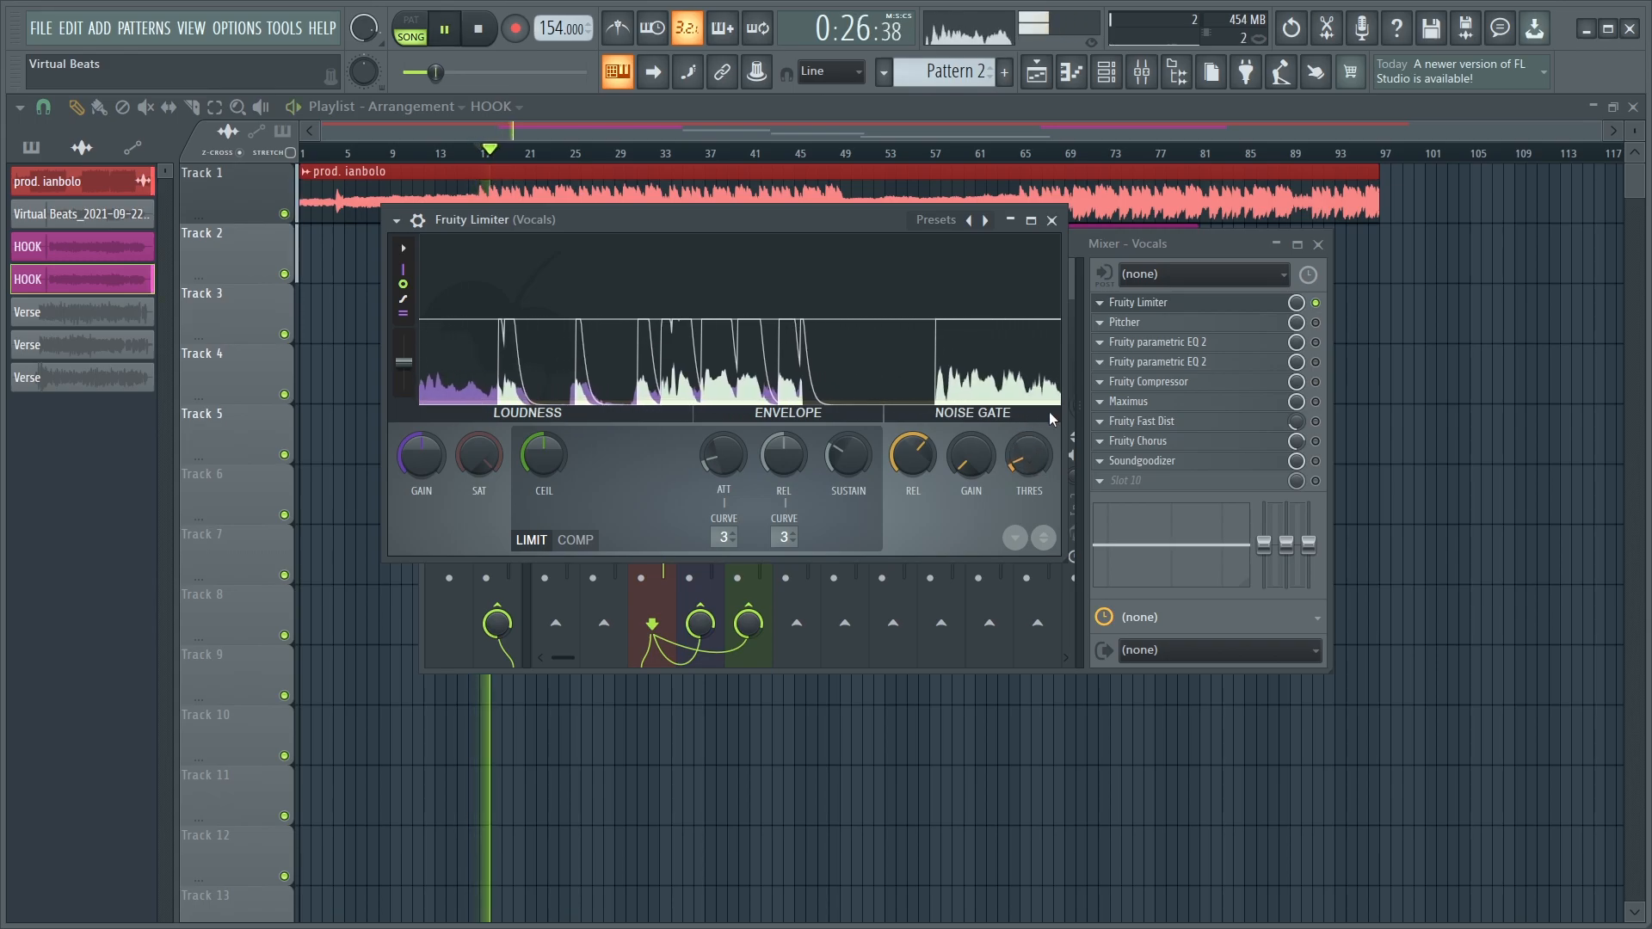
key(space)
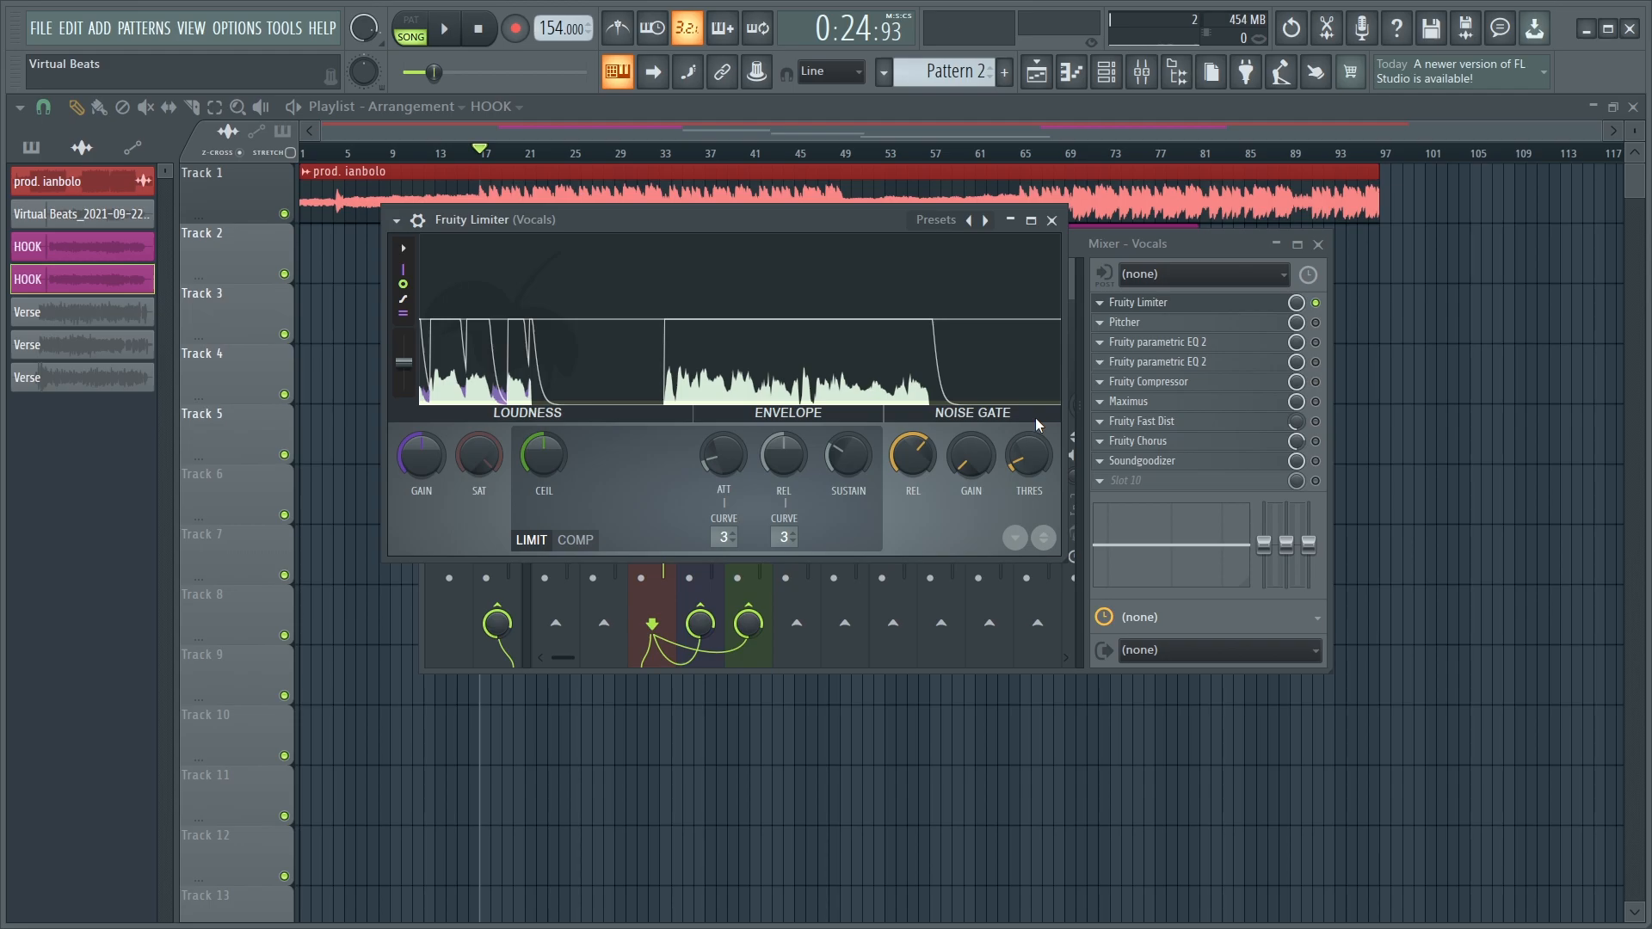
Step: Open Pitcher on the Vocals track, enable it, and move its window clear of the vocal mixer channels
click(1164, 309)
click(1177, 323)
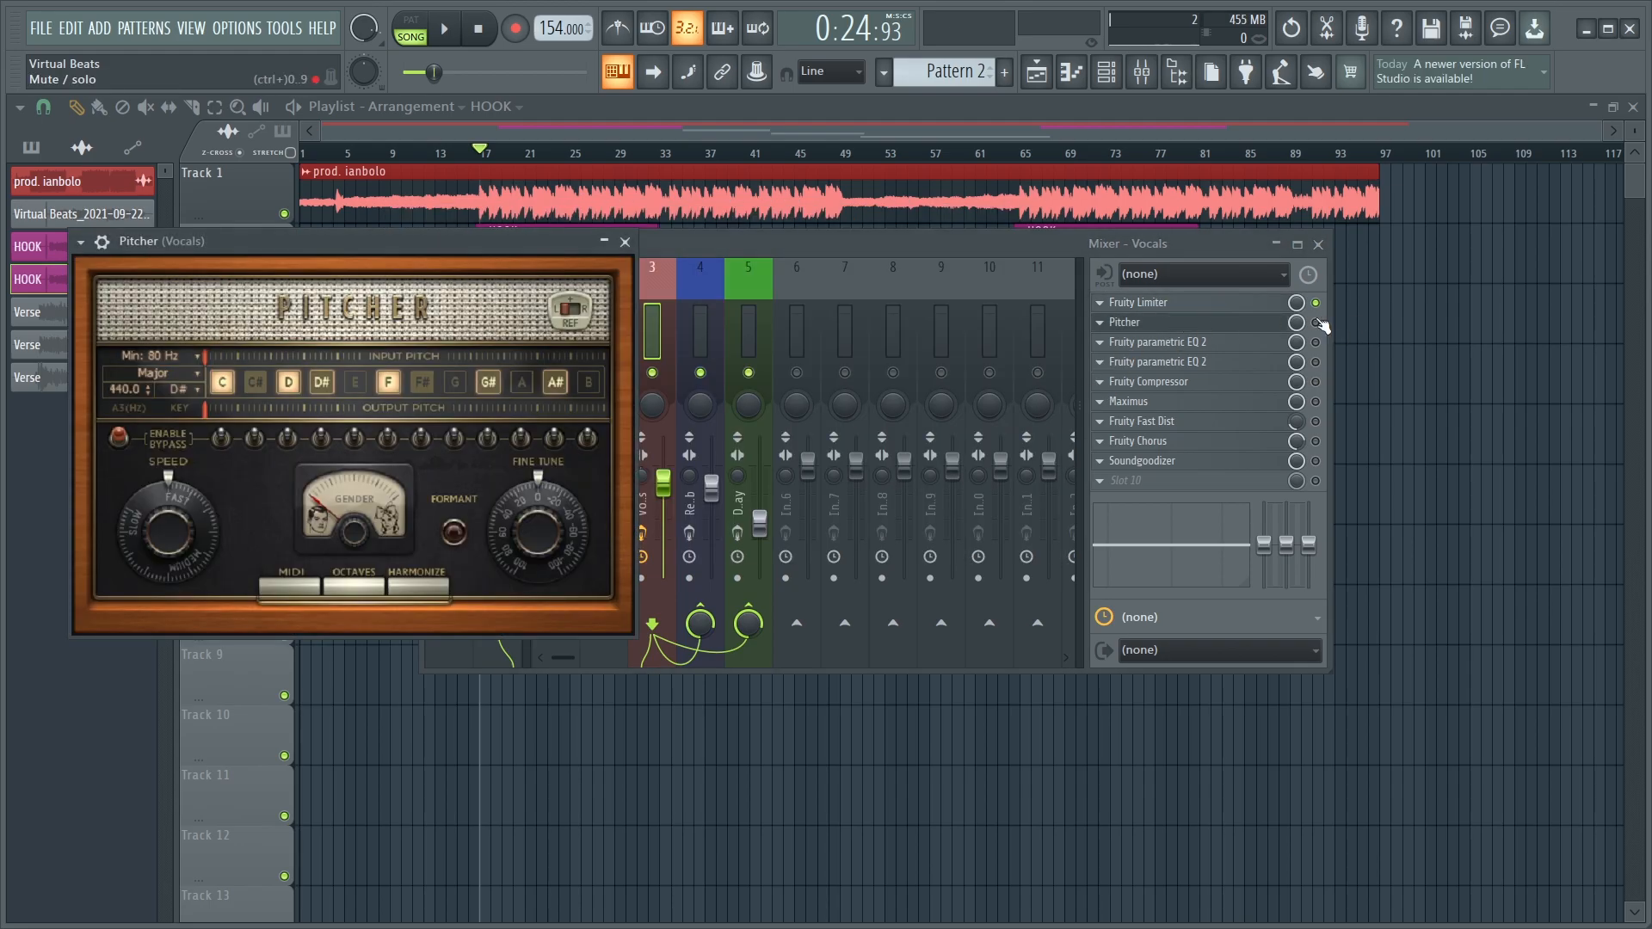
click(1317, 323)
click(1256, 326)
click(1255, 326)
drag(302, 239, 1095, 168)
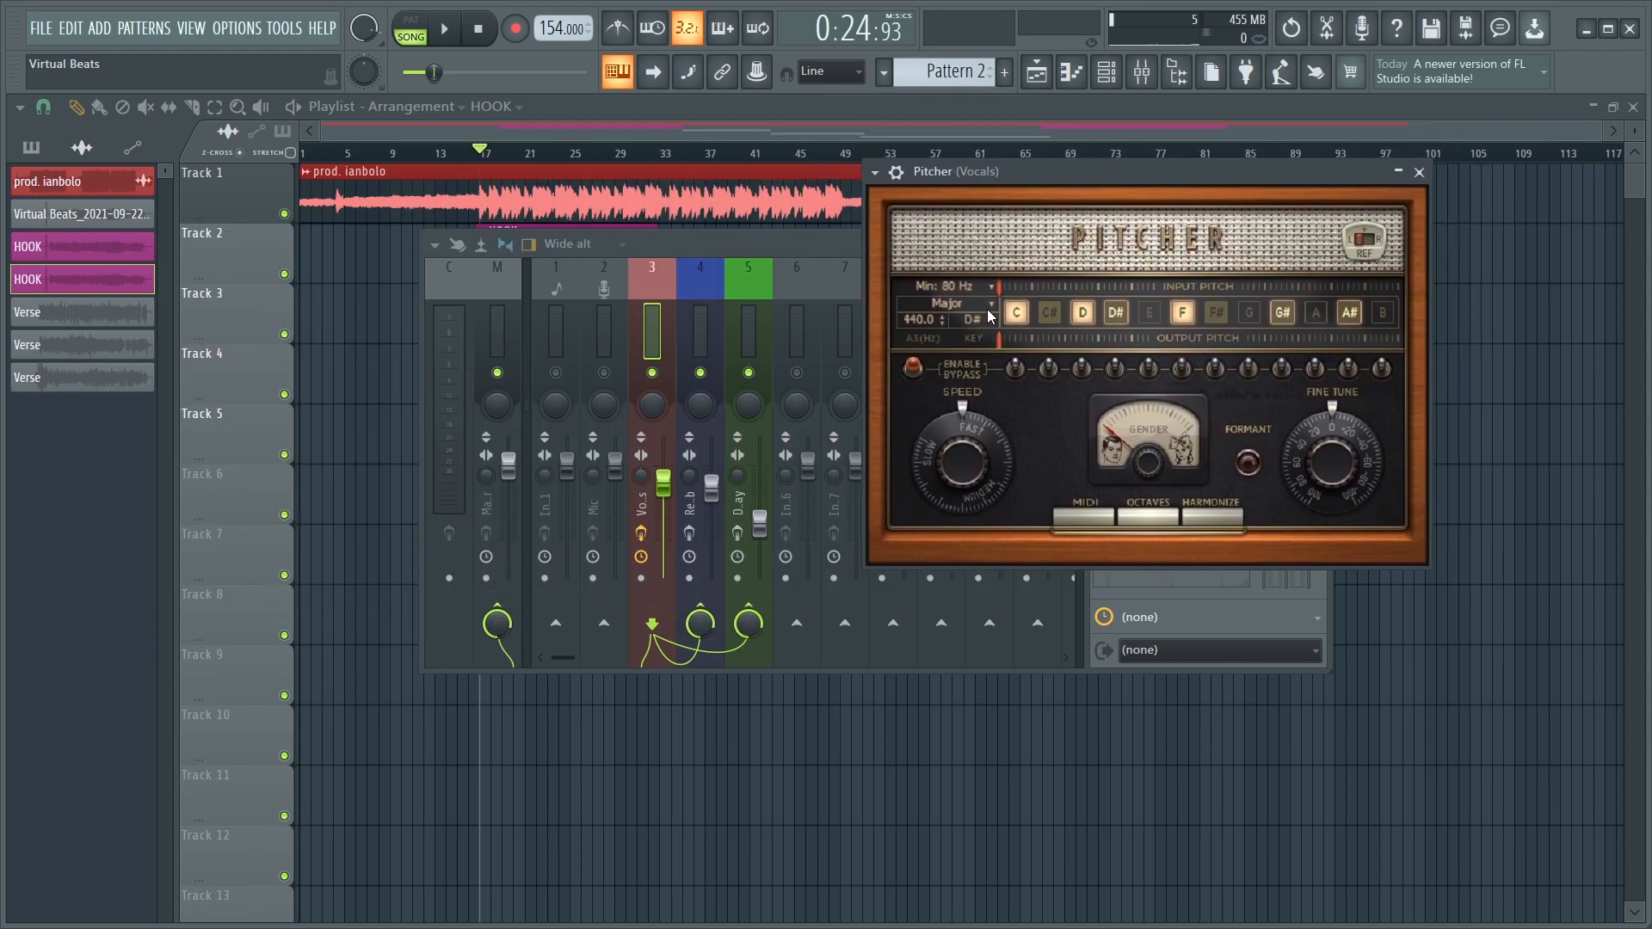
Step: Review Pitcher's minimum frequency options and select 80 Hz
click(965, 288)
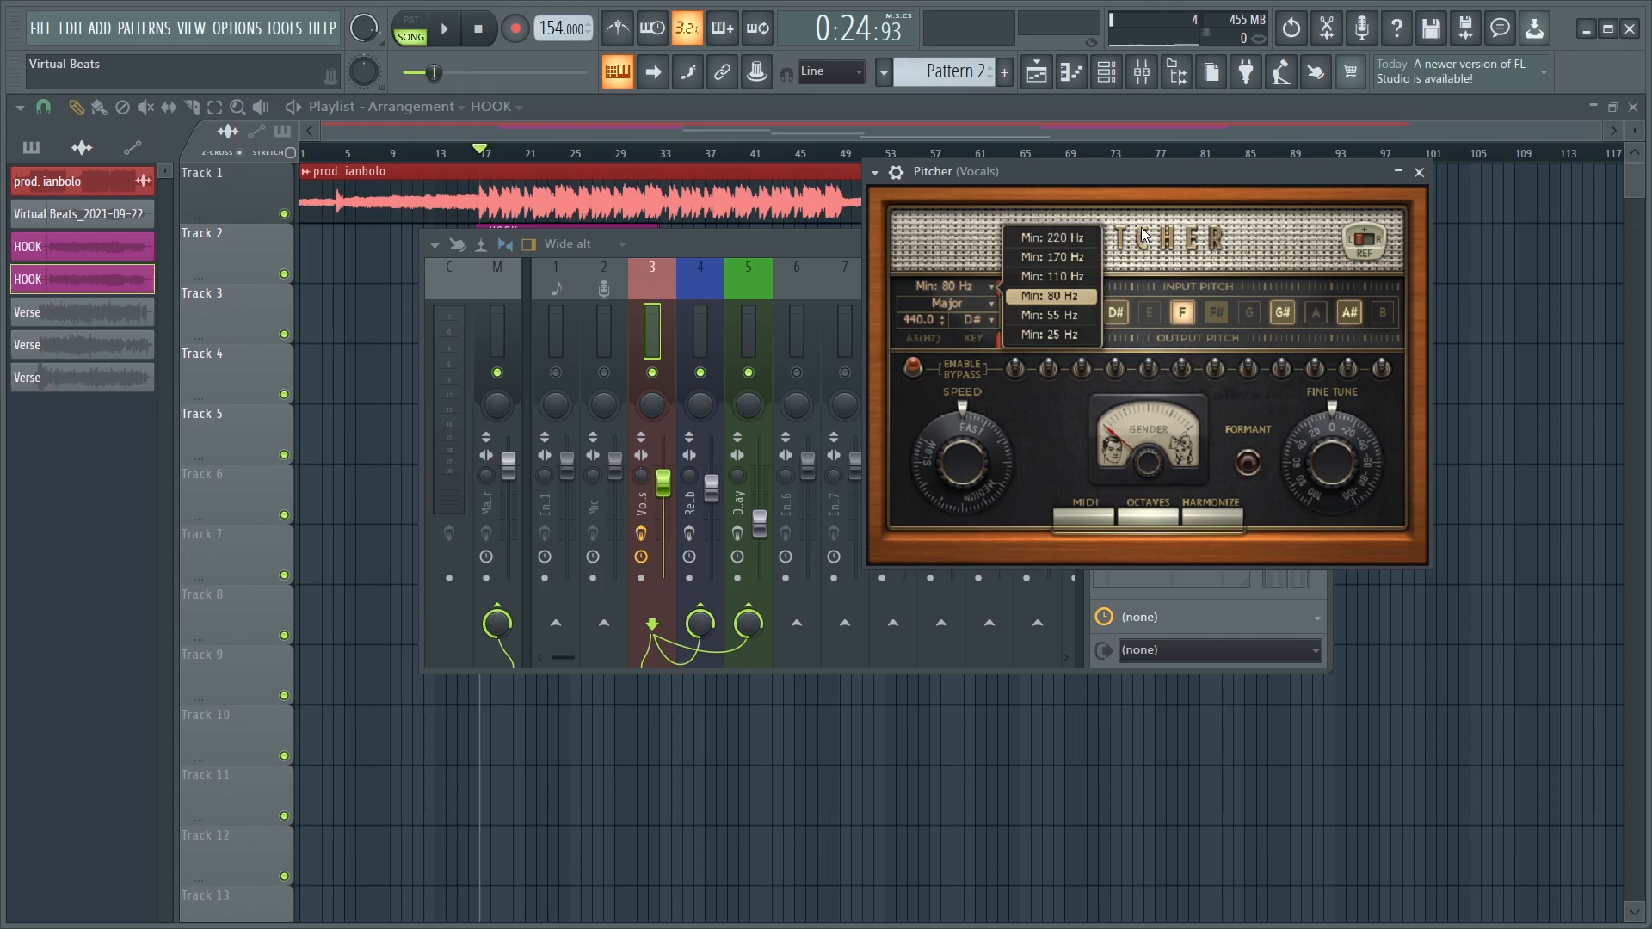
click(1120, 164)
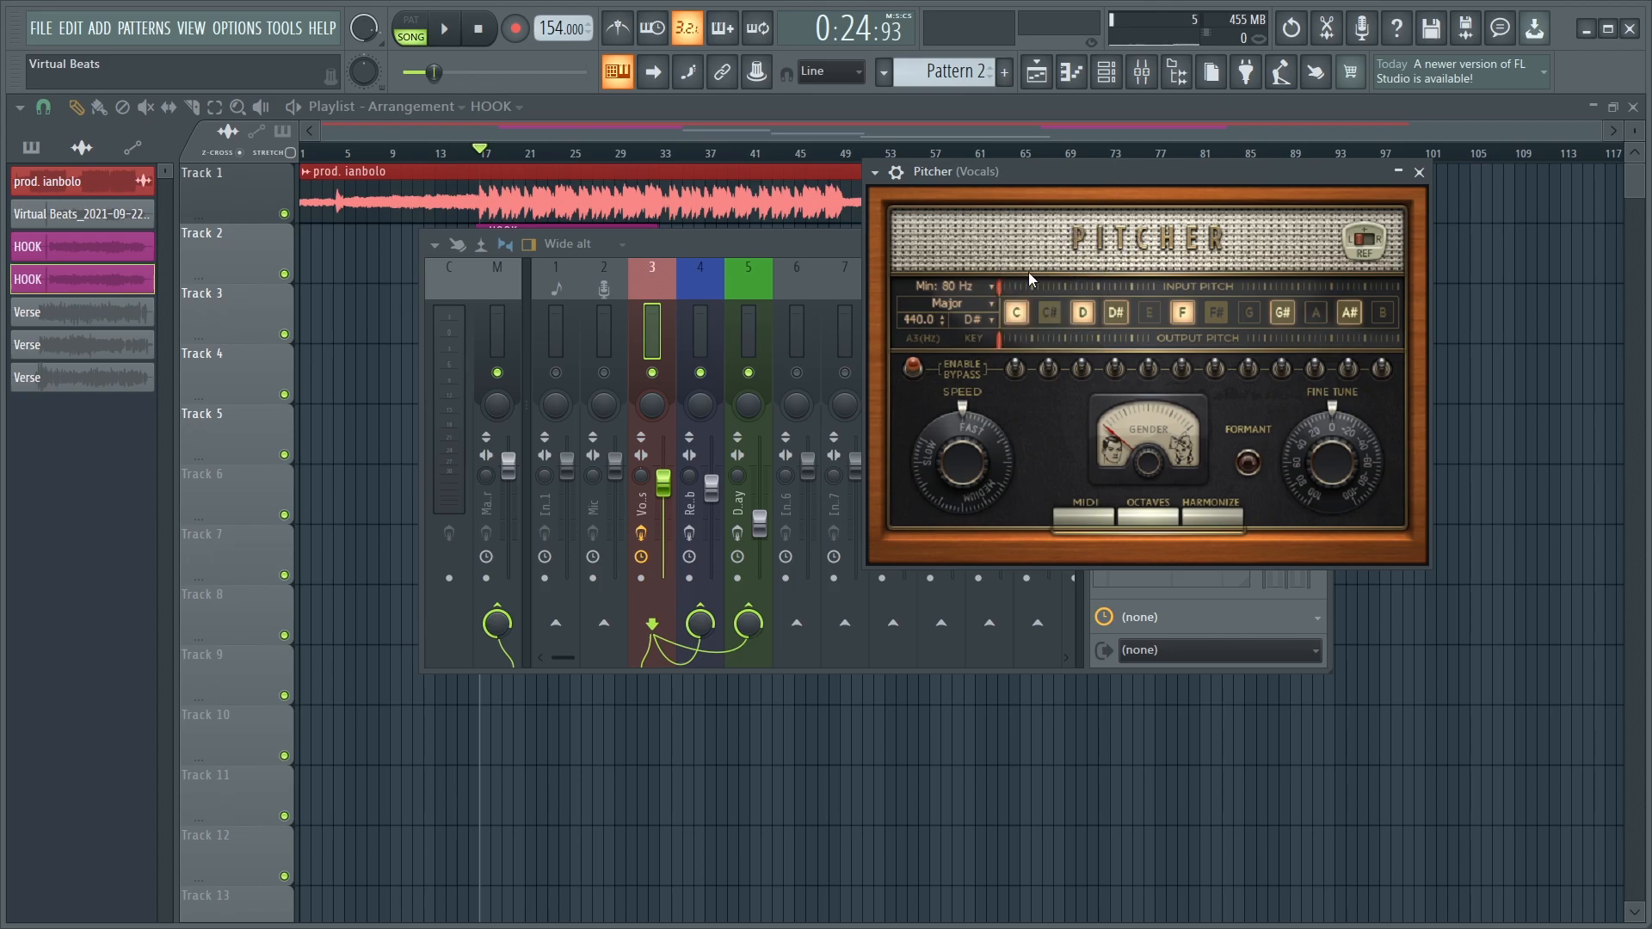
click(983, 292)
click(1055, 296)
Step: Try different positions of Pitcher's Gender control and return it to its original setting
drag(1148, 457, 1120, 351)
drag(1130, 449, 1131, 492)
drag(1153, 405, 1153, 449)
Step: Sweep Pitcher's Fine Tune in both directions, reset it to 0, and play the hook to check the tuning
drag(1328, 430, 1328, 441)
drag(1340, 427, 1339, 499)
drag(1339, 434, 1339, 261)
drag(1350, 437, 1350, 527)
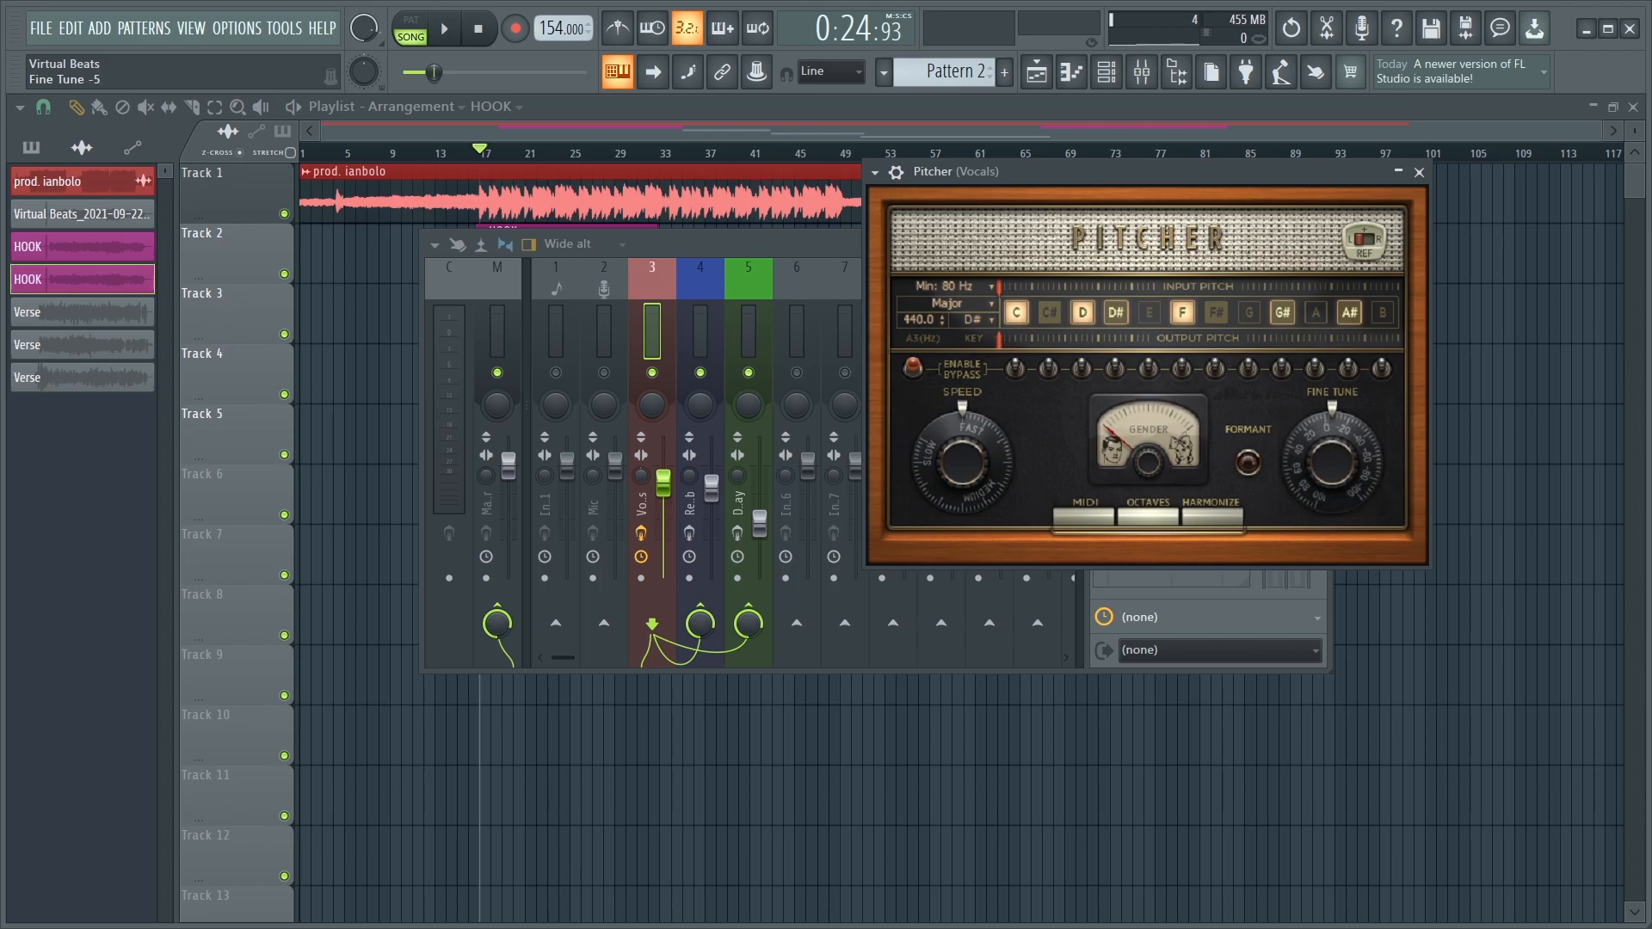
key(space)
mouse_move(1324, 435)
mouse_down()
mouse_move(1324, 345)
mouse_move(1324, 516)
mouse_move(1324, 431)
mouse_up()
key(space)
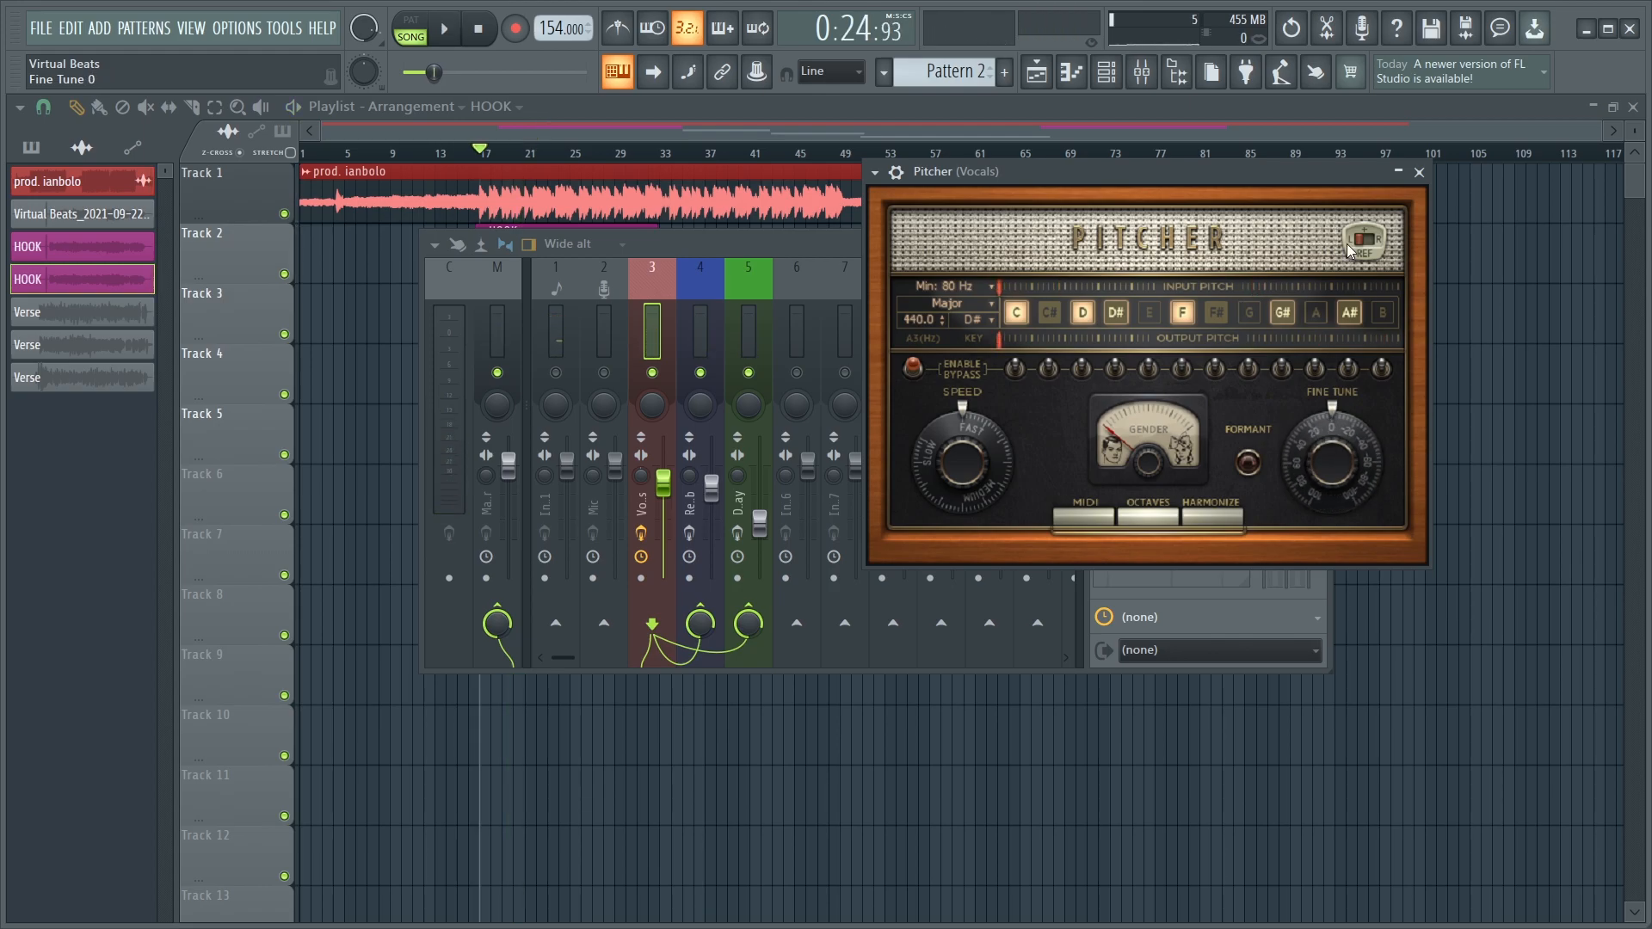
key(space)
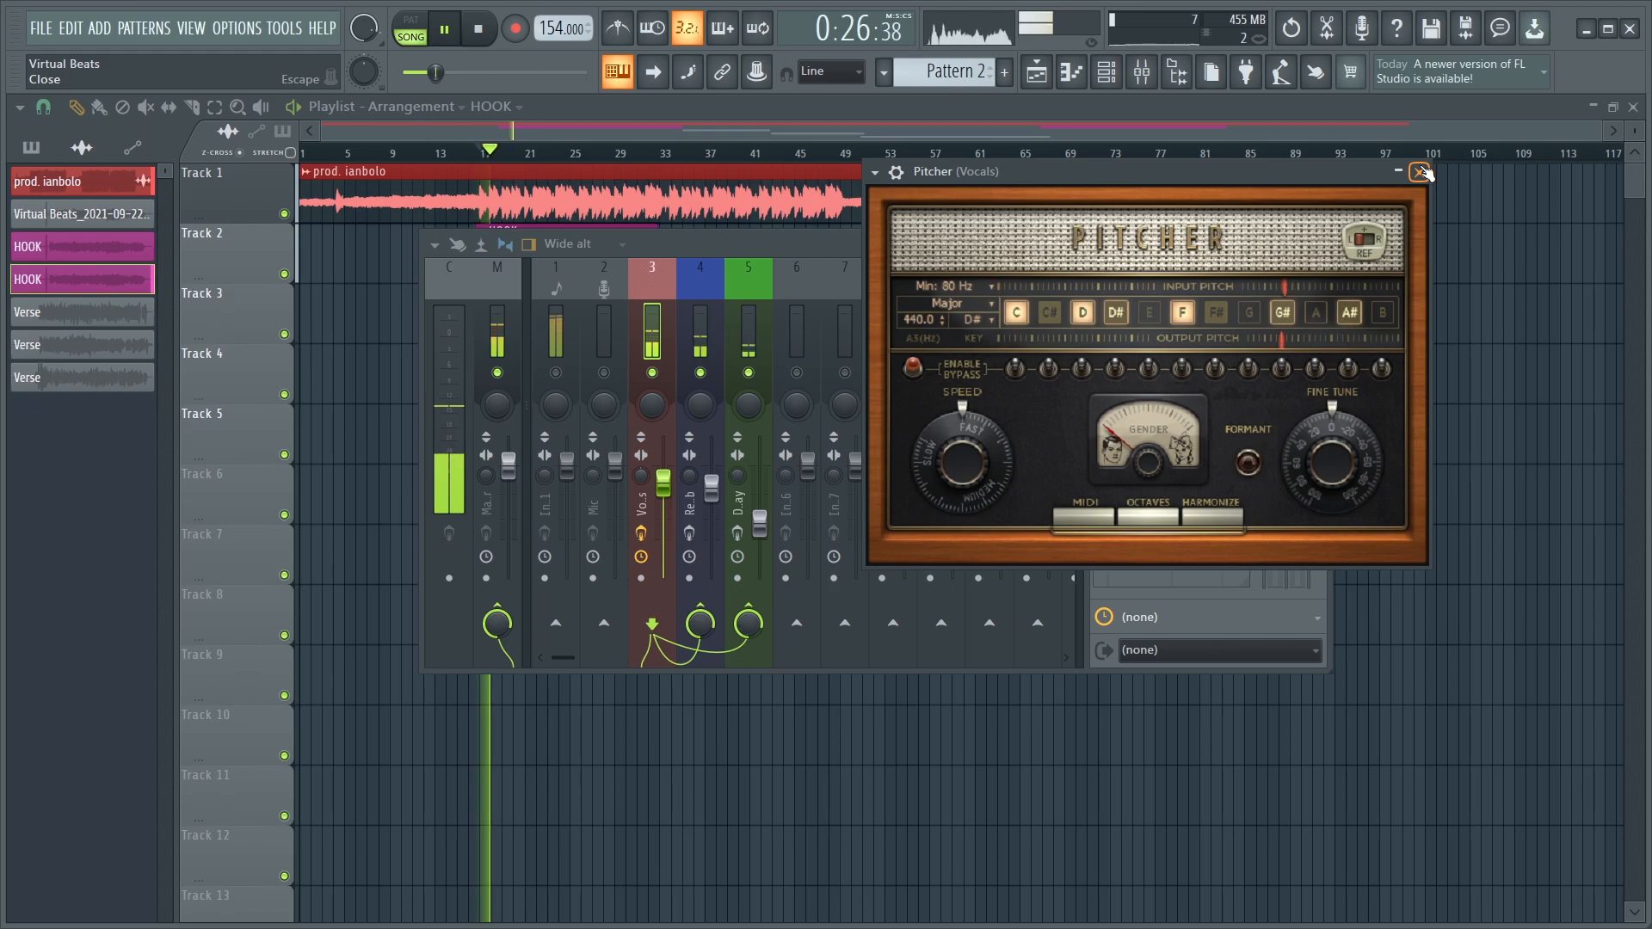
key(space)
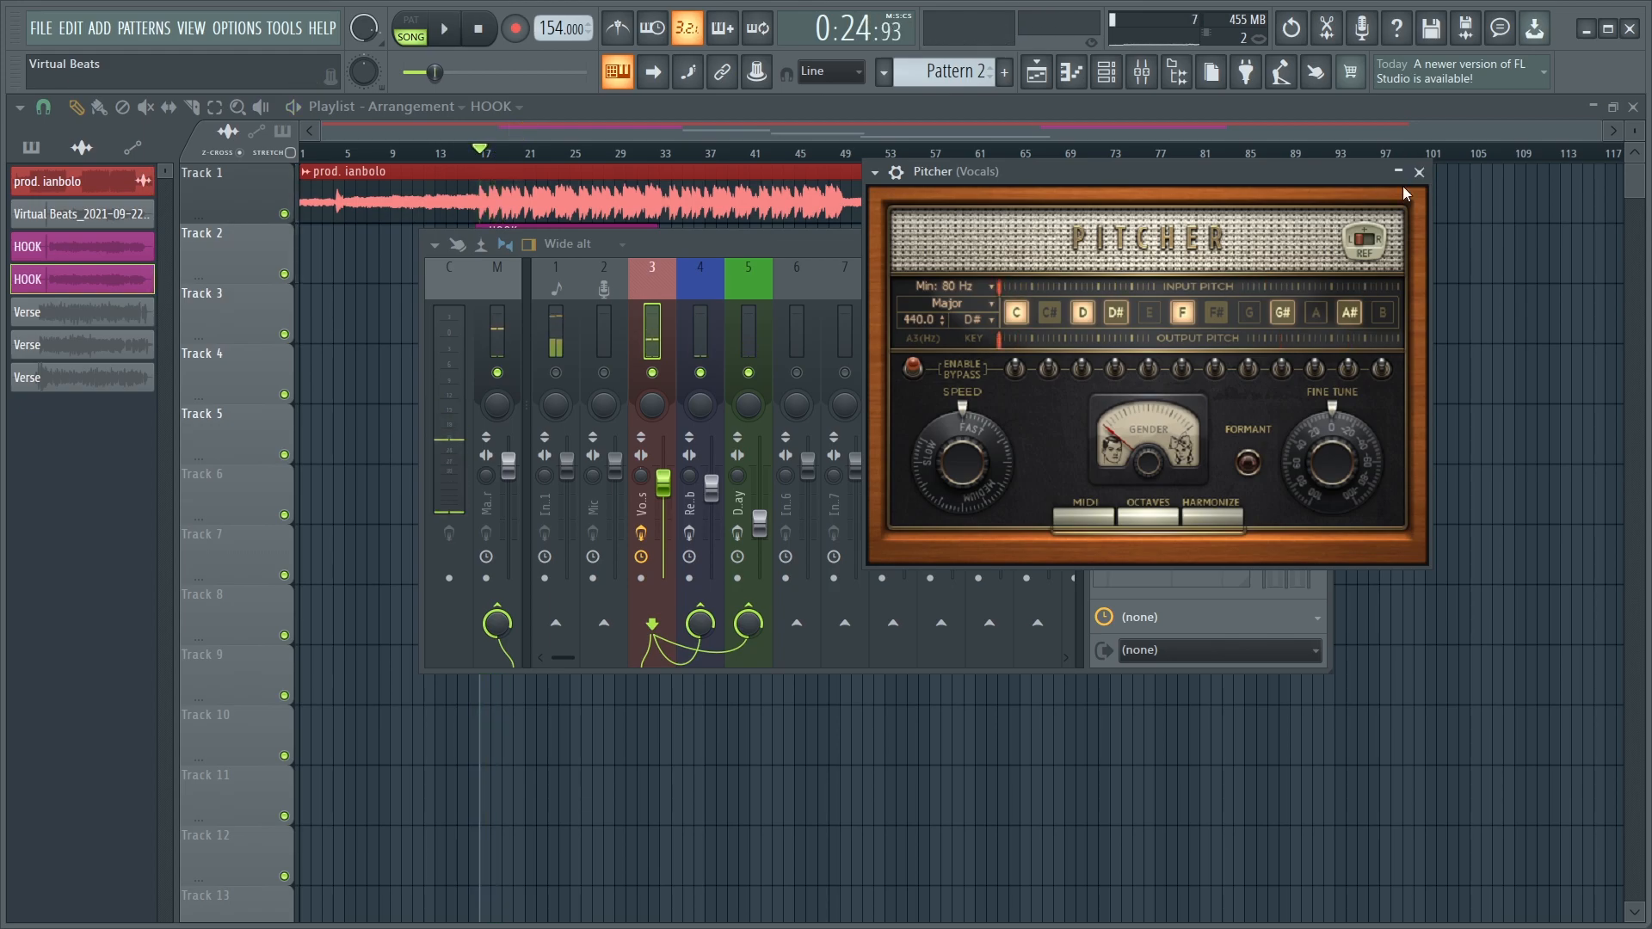
Step: Play the hook while trying Pitcher's correction speed at 50, and return the speed to the fast end
drag(961, 462, 961, 382)
key(space)
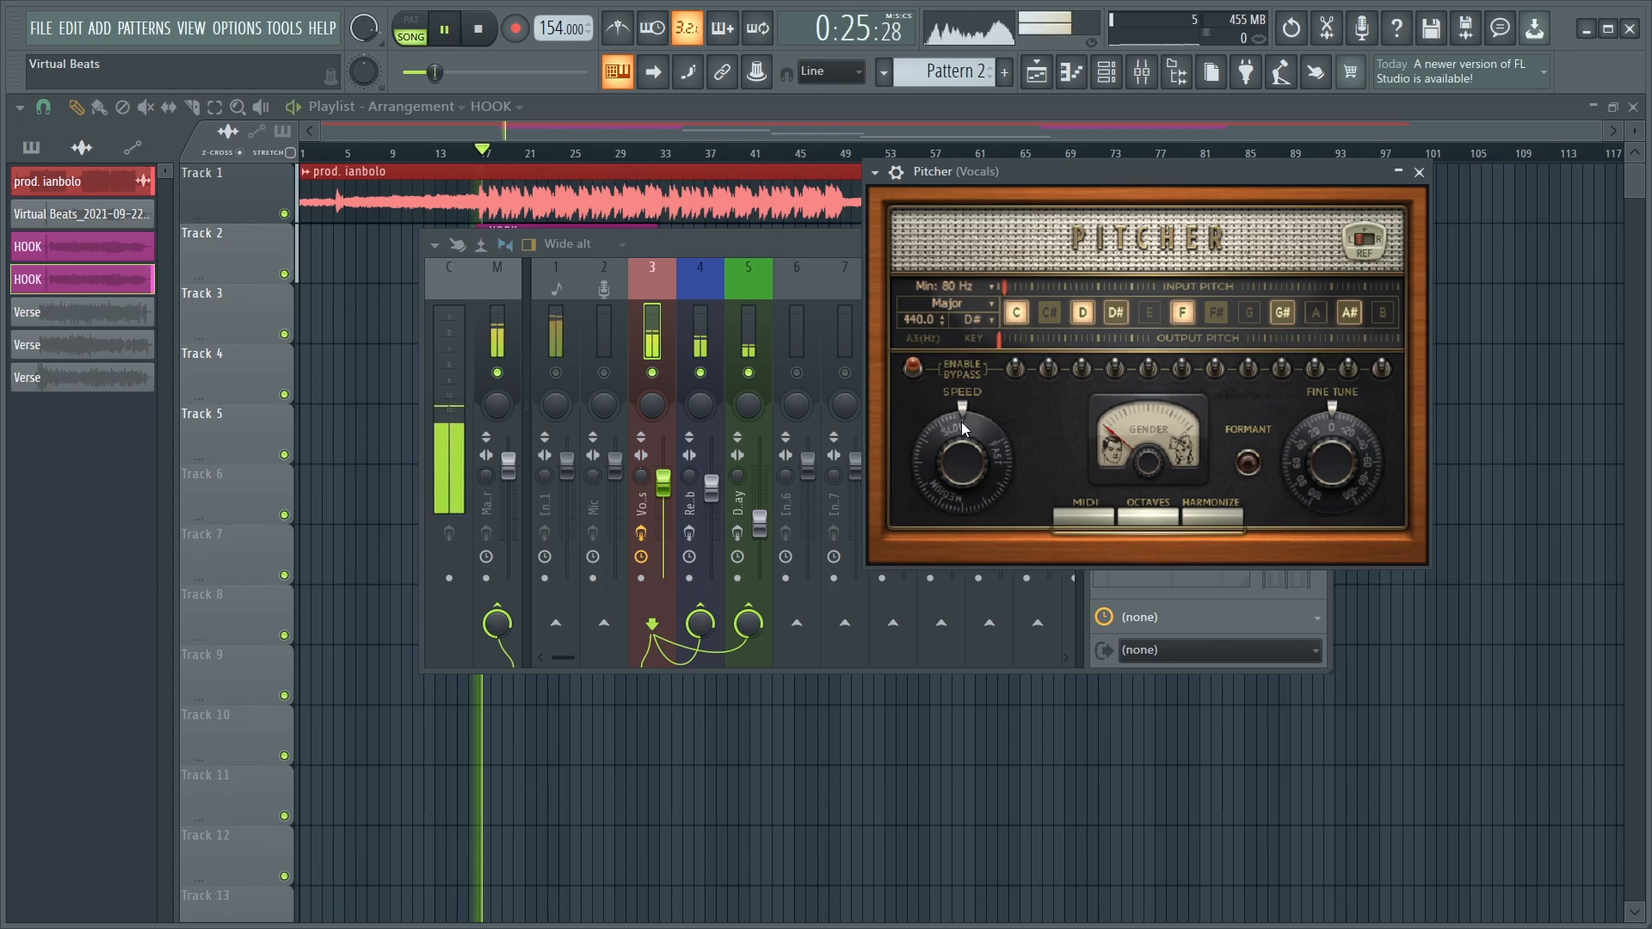
drag(961, 462, 961, 510)
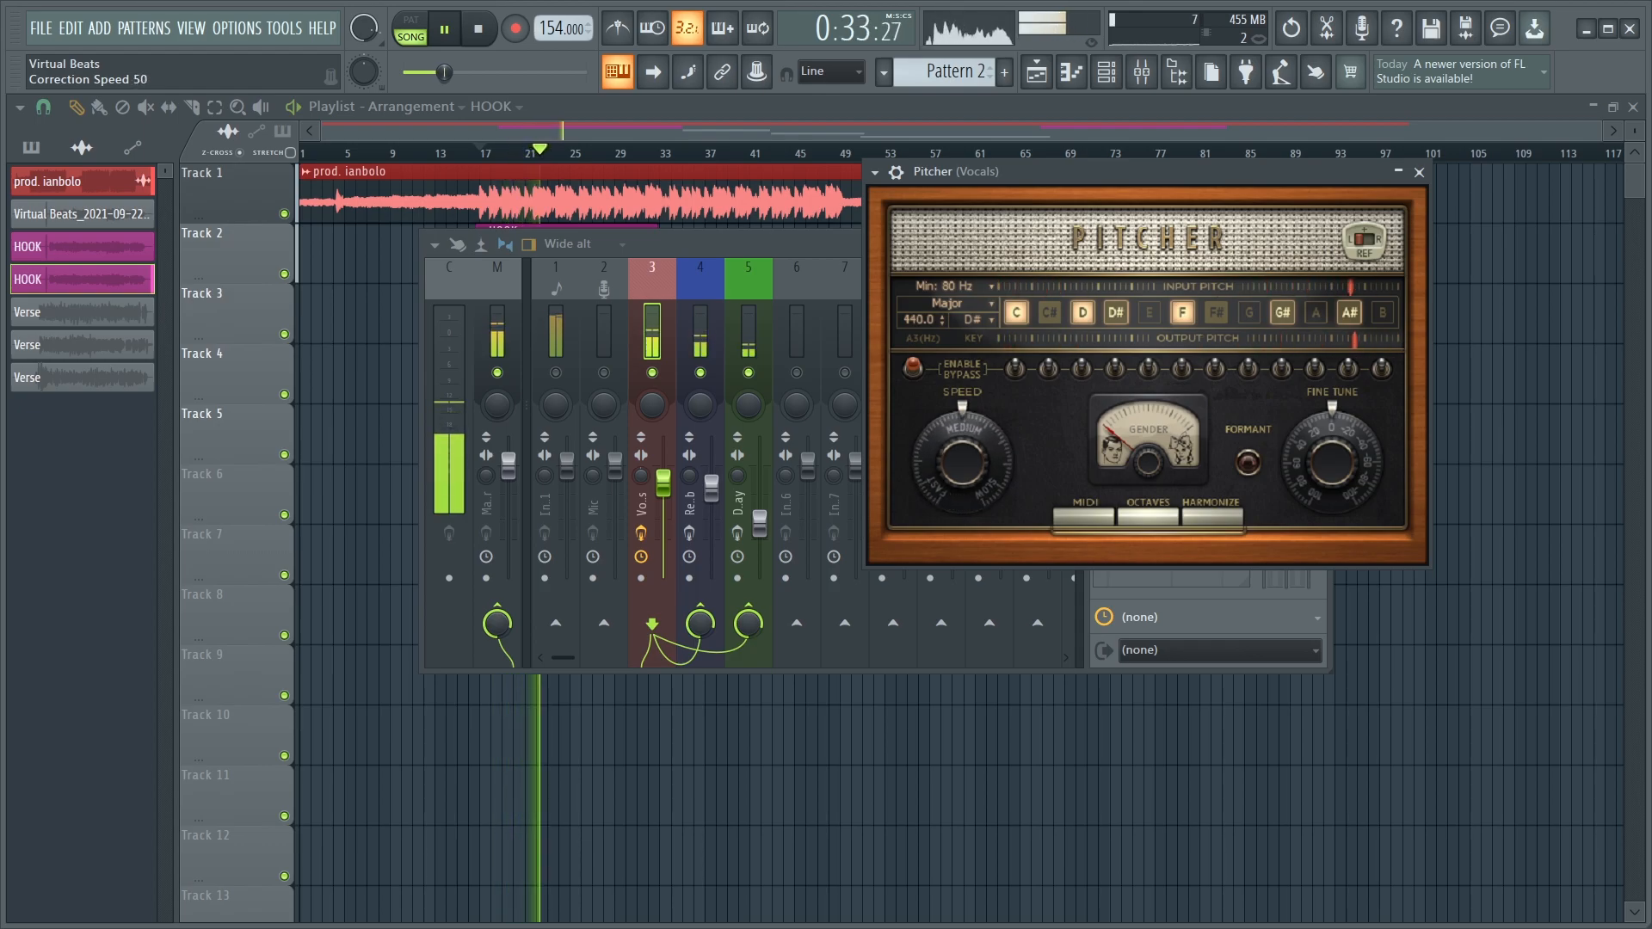
drag(960, 462, 960, 413)
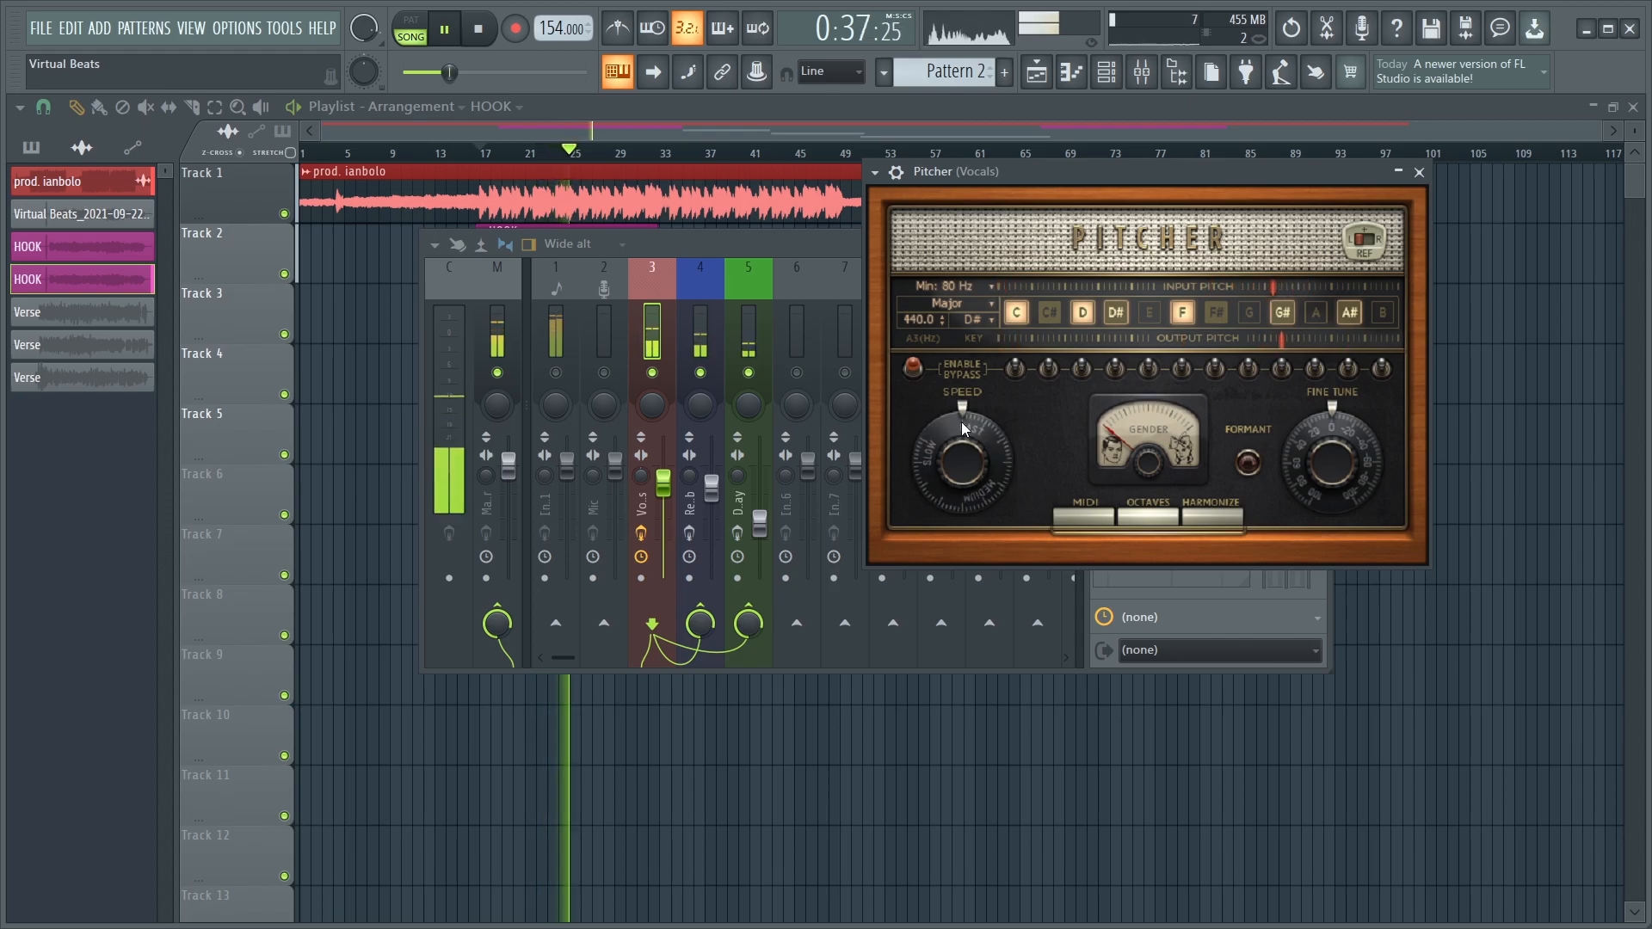
Step: Stop playback, close Pitcher, and enable and open the first Fruity Parametric EQ 2 on the Vocals track
key(space)
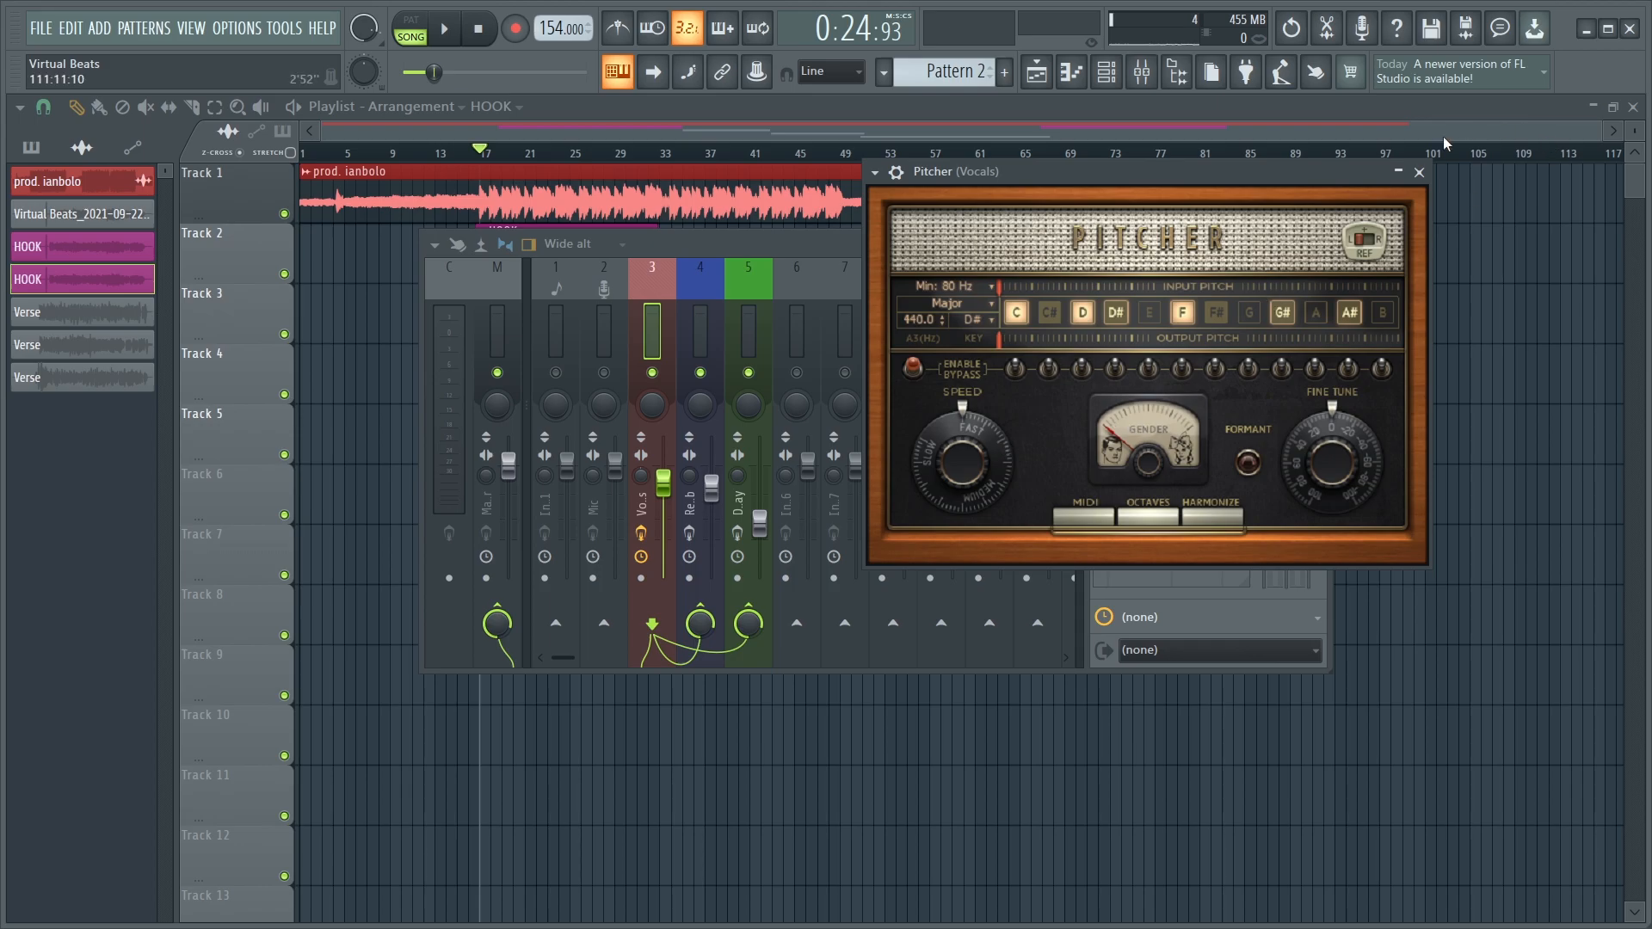
click(1419, 172)
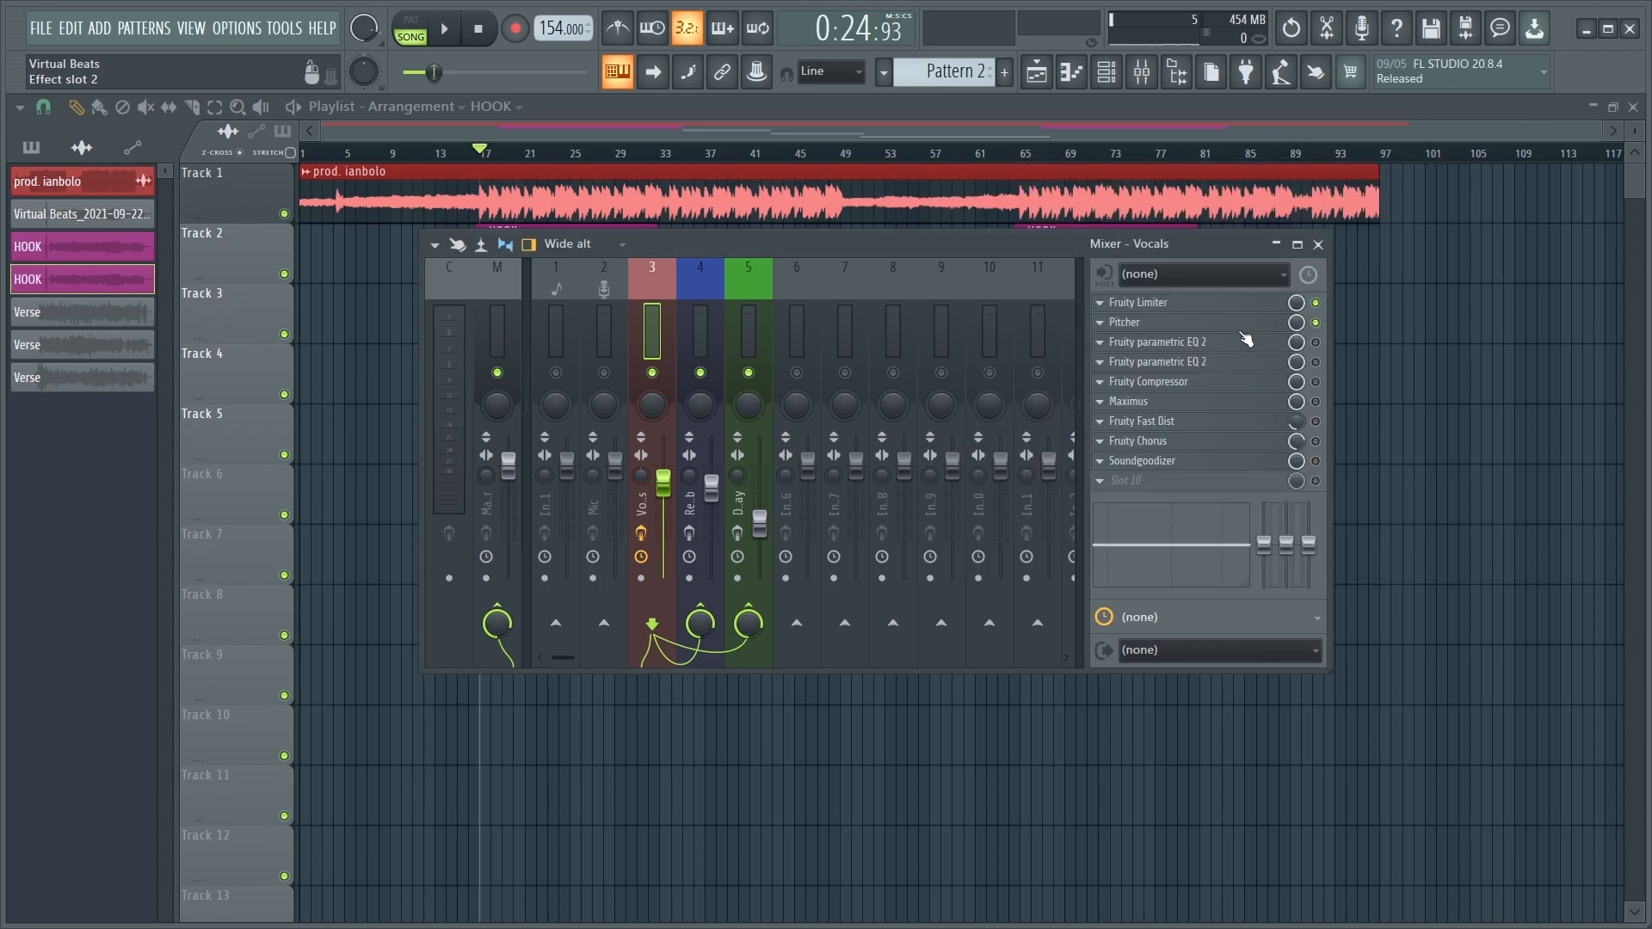
click(1315, 341)
click(1279, 338)
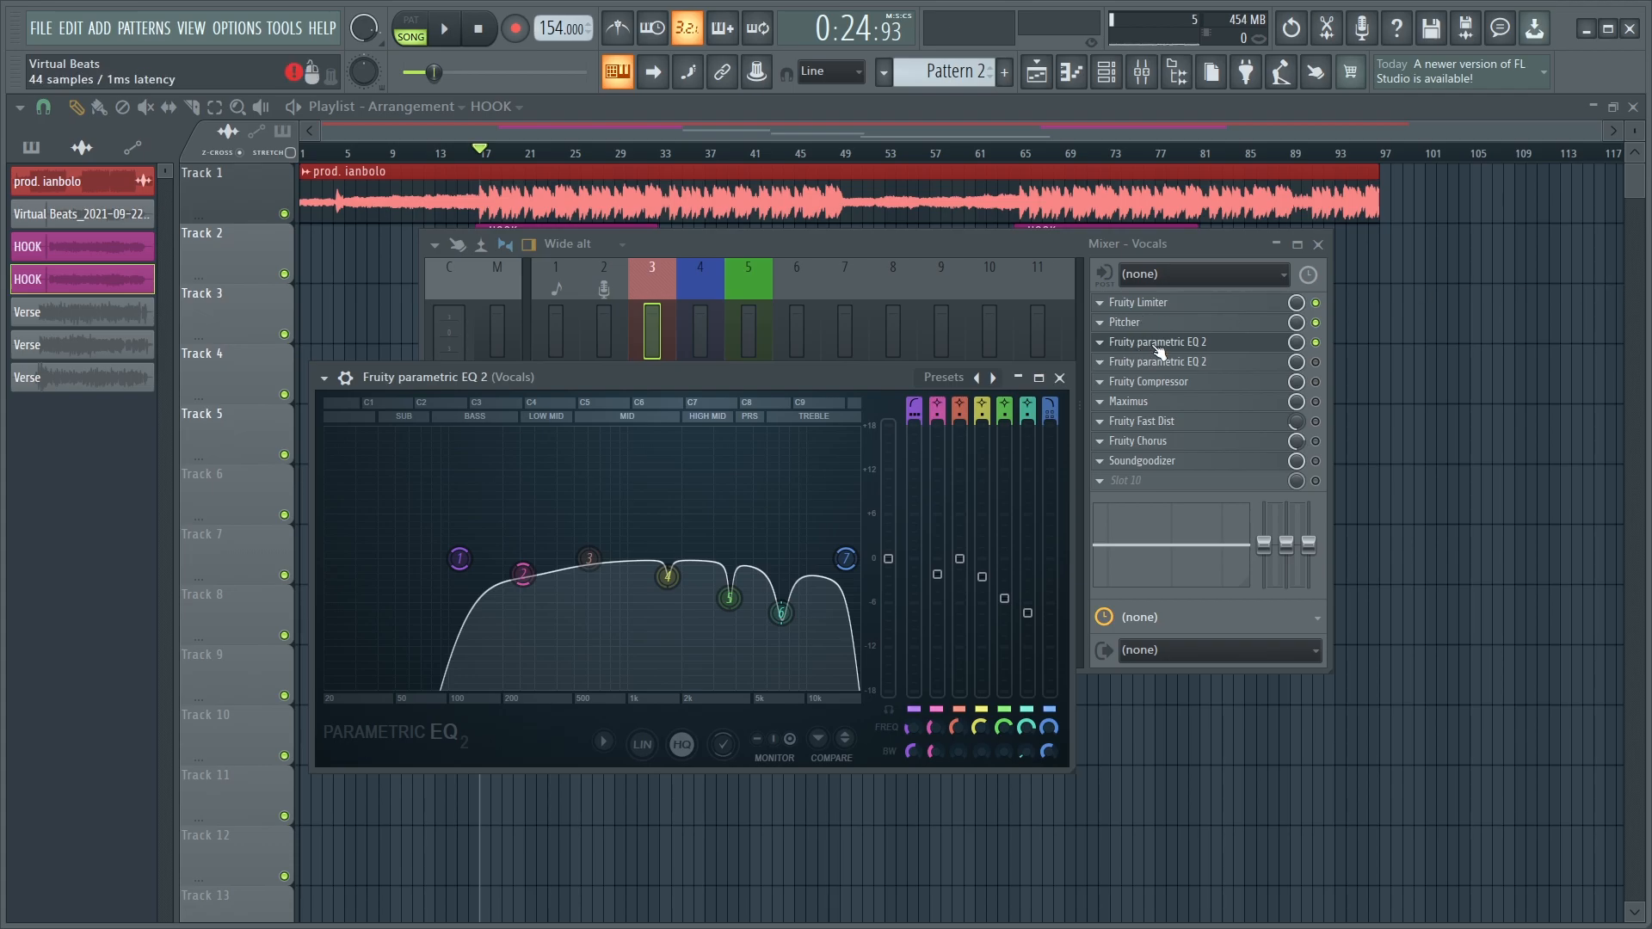
Step: Load a new Fruity Parametric EQ 2 into slot 10 of the Vocals track and arrange both EQ windows side by side
click(1101, 482)
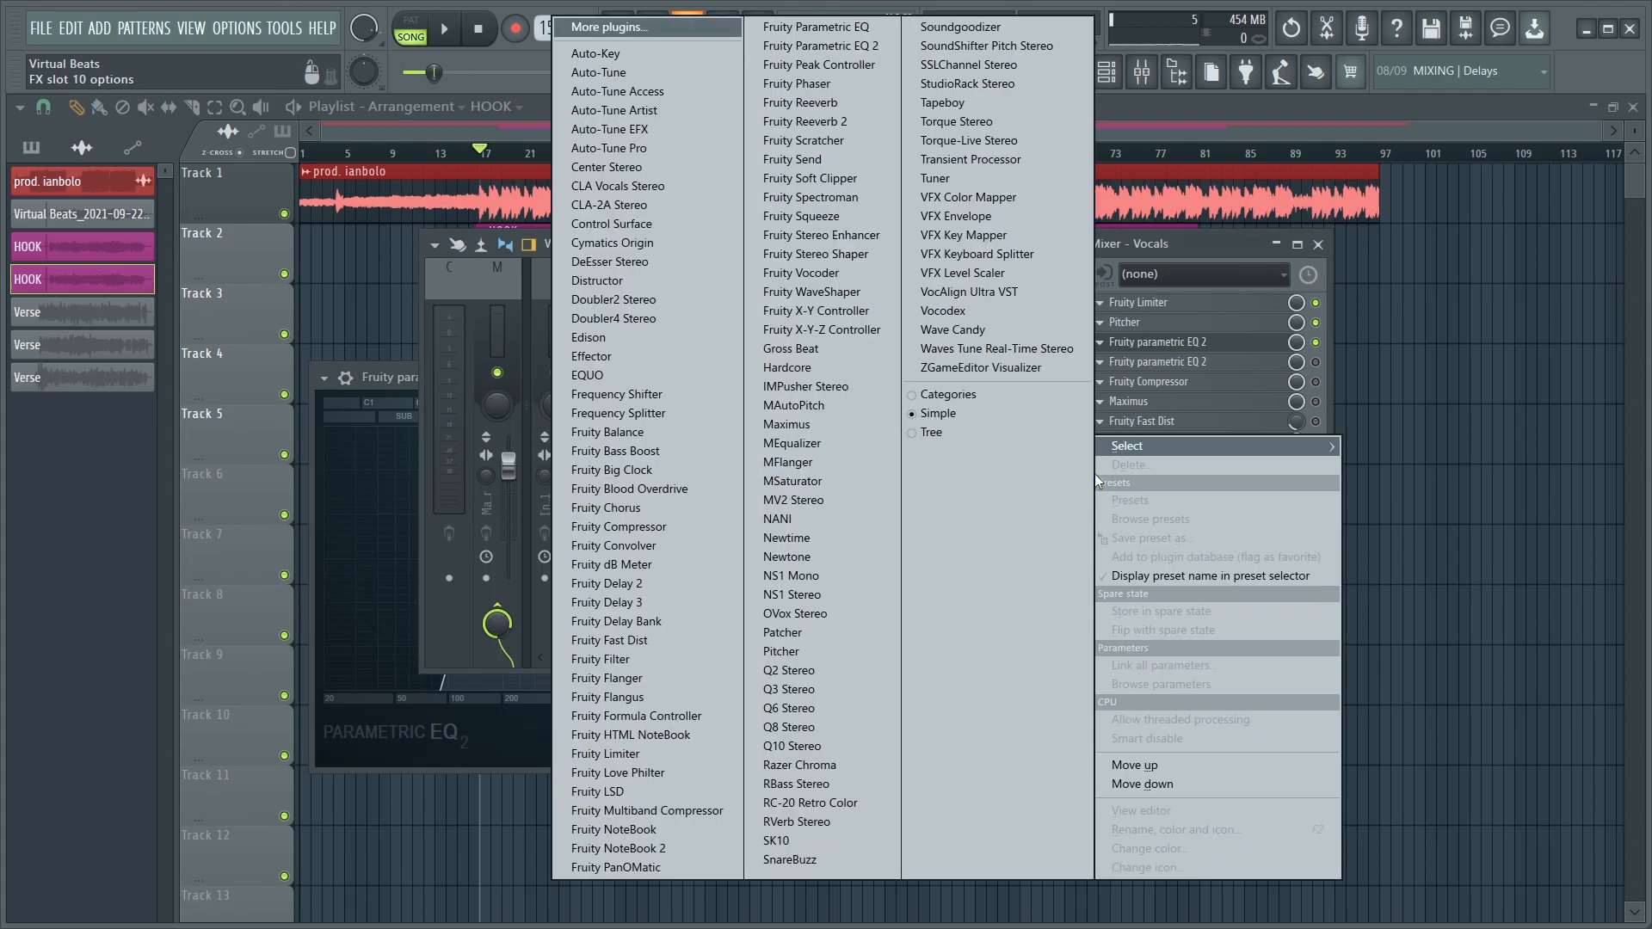
click(812, 53)
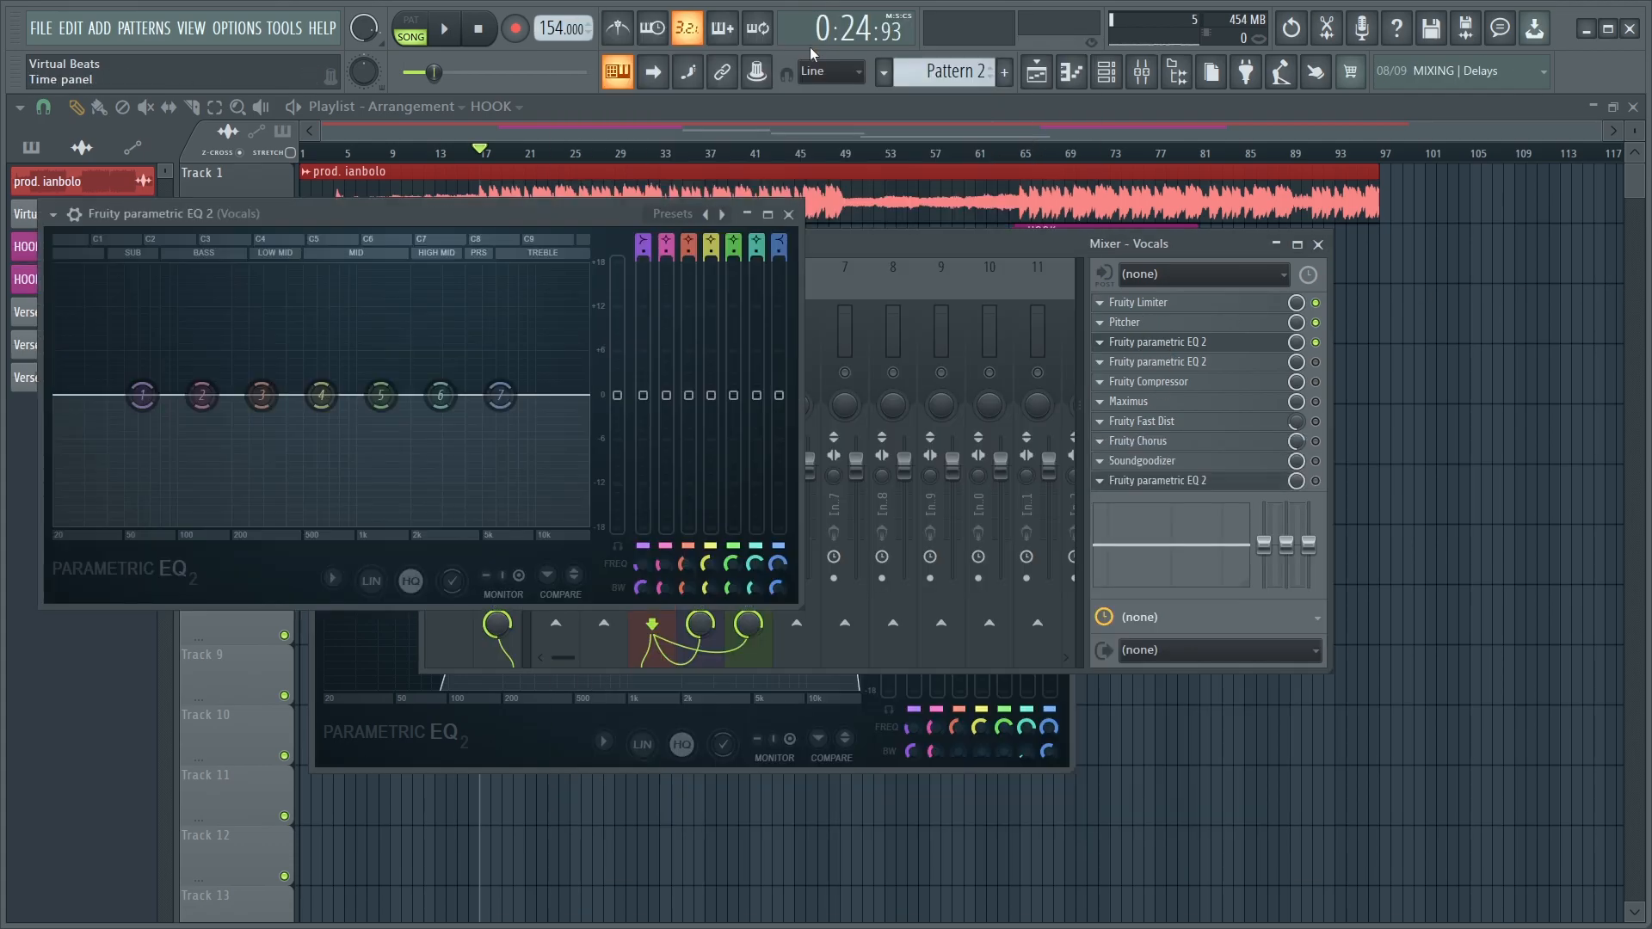
drag(1643, 333, 1496, 399)
click(1318, 245)
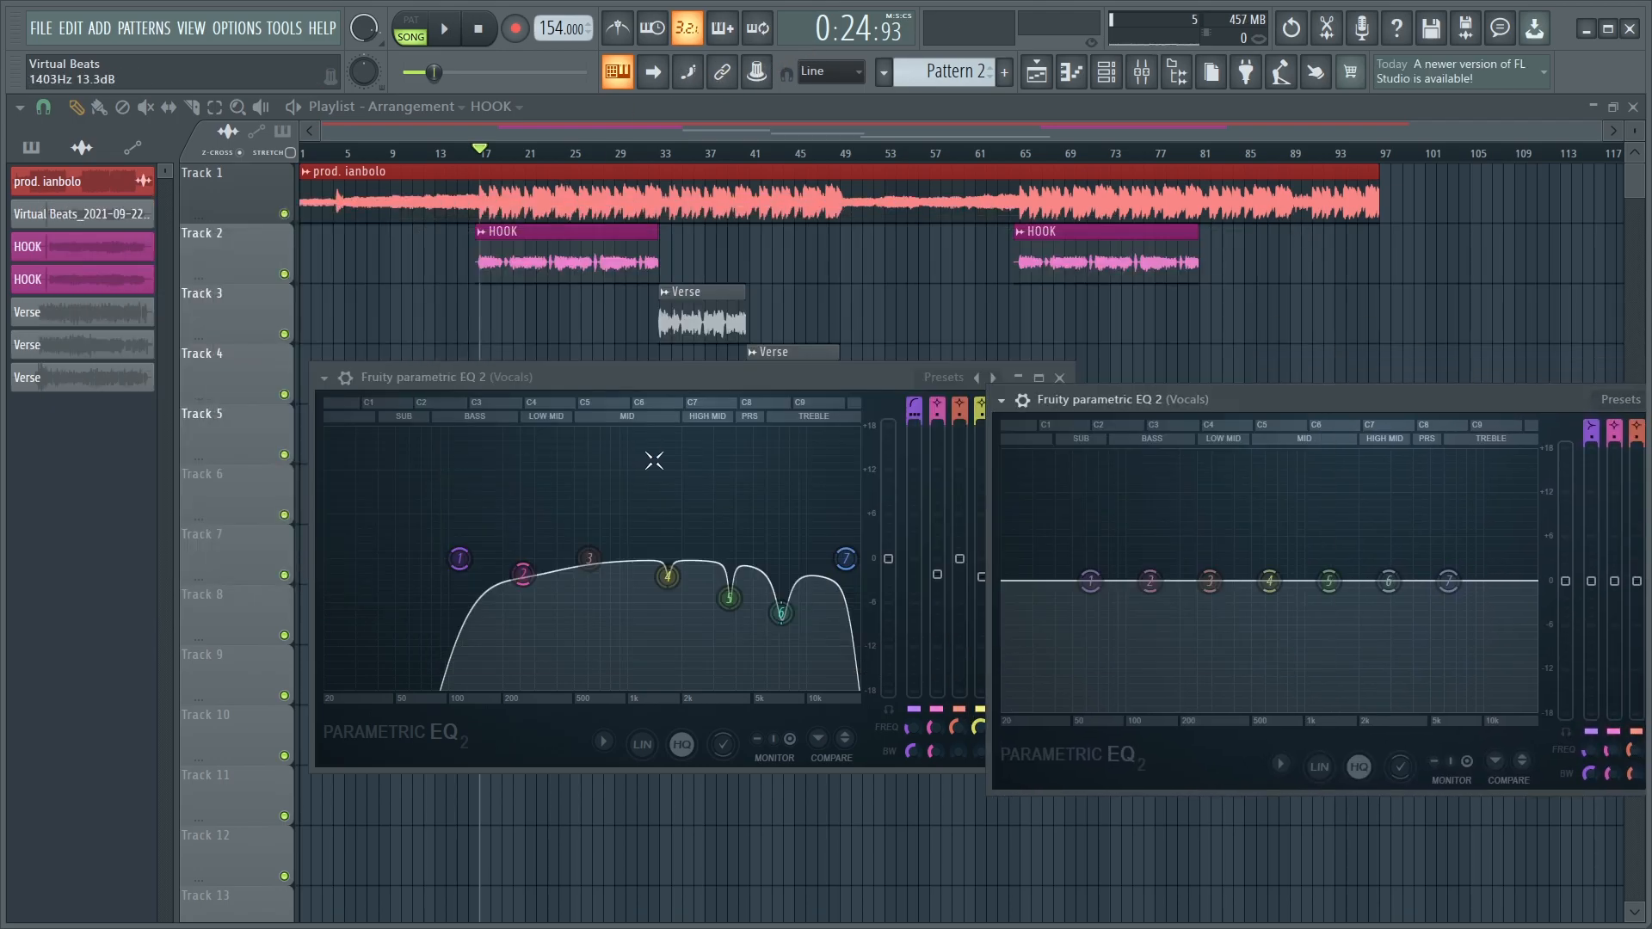
drag(689, 377, 404, 323)
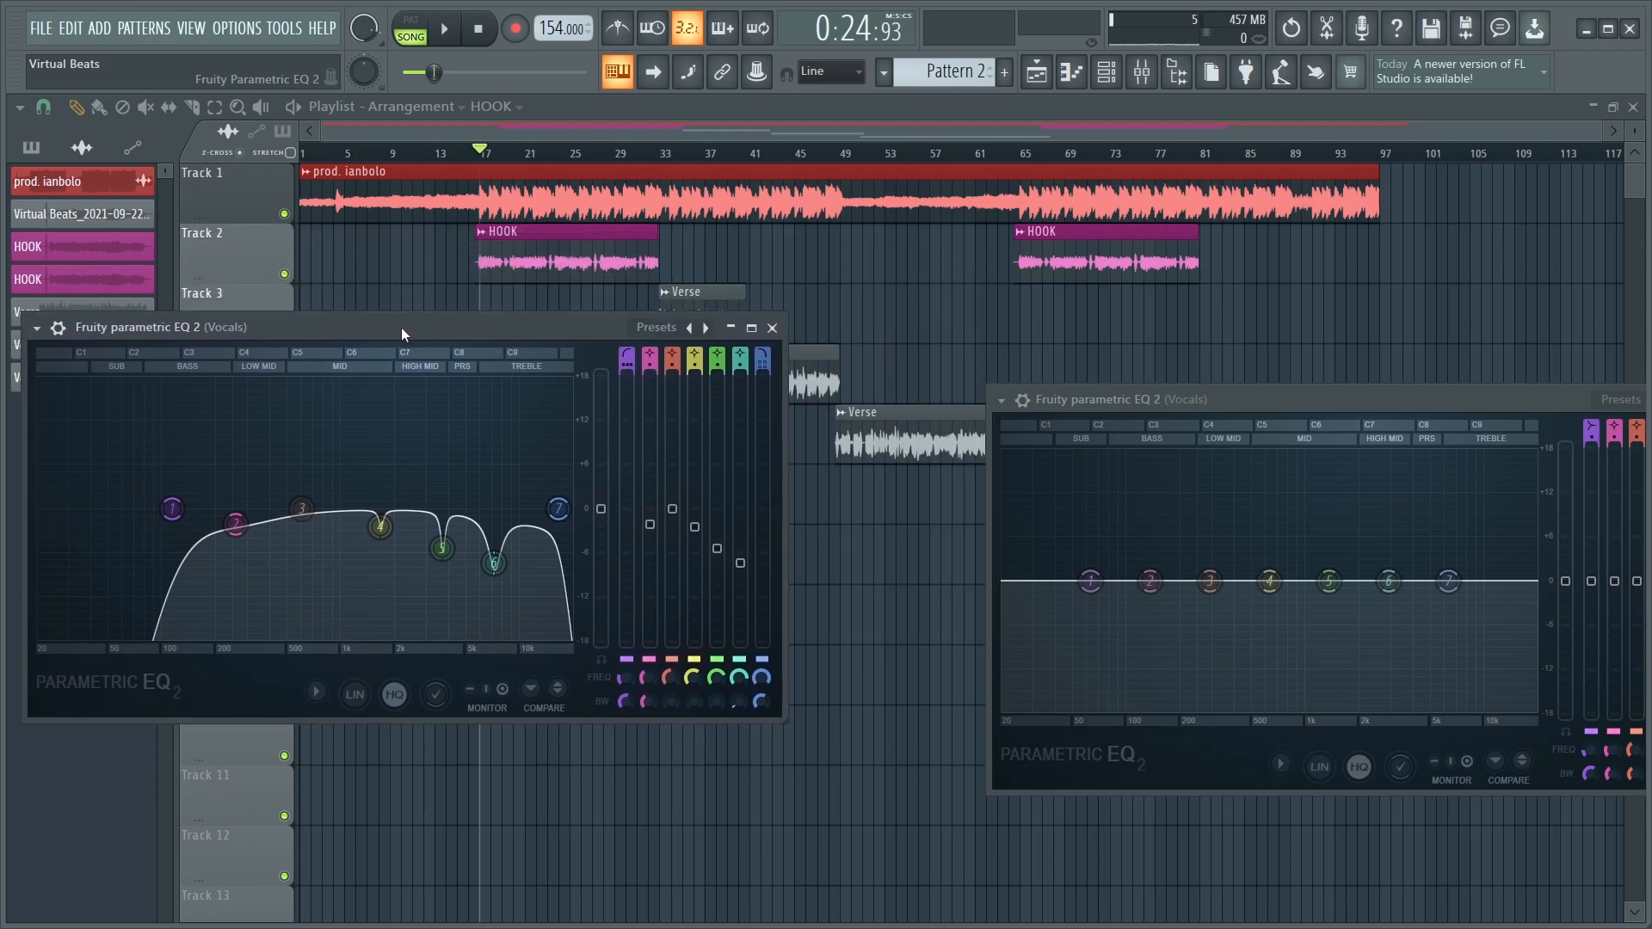
drag(1278, 397, 1129, 318)
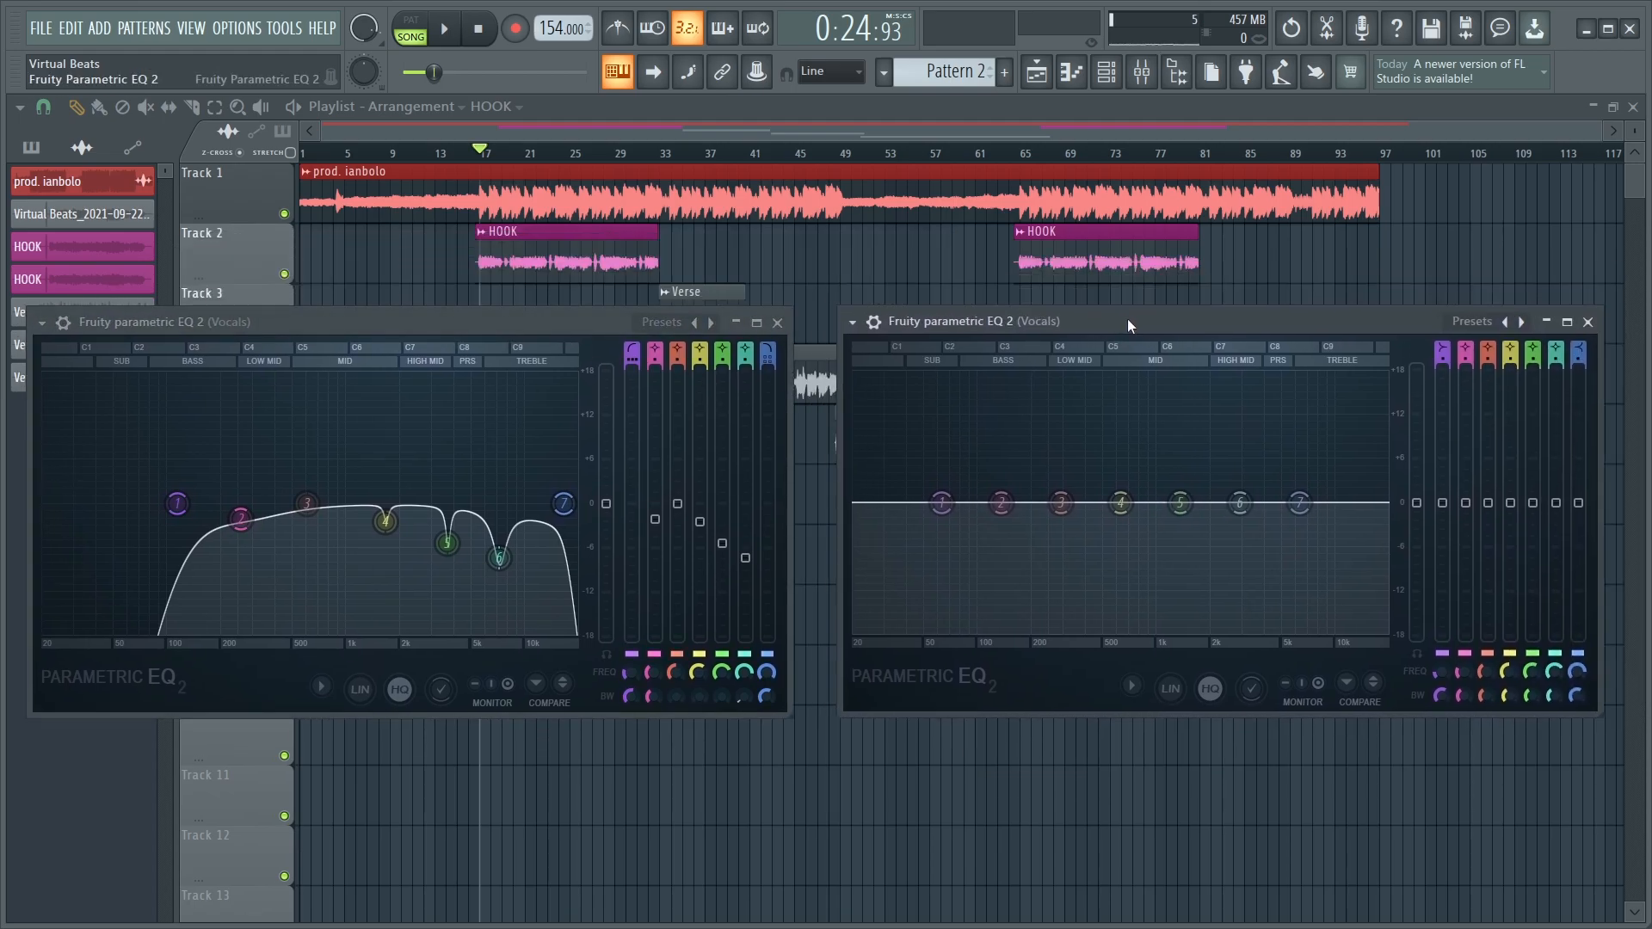
Step: Change band 1 of the new EQ to a high-pass filter
right_click(941, 504)
mouse_move(986, 557)
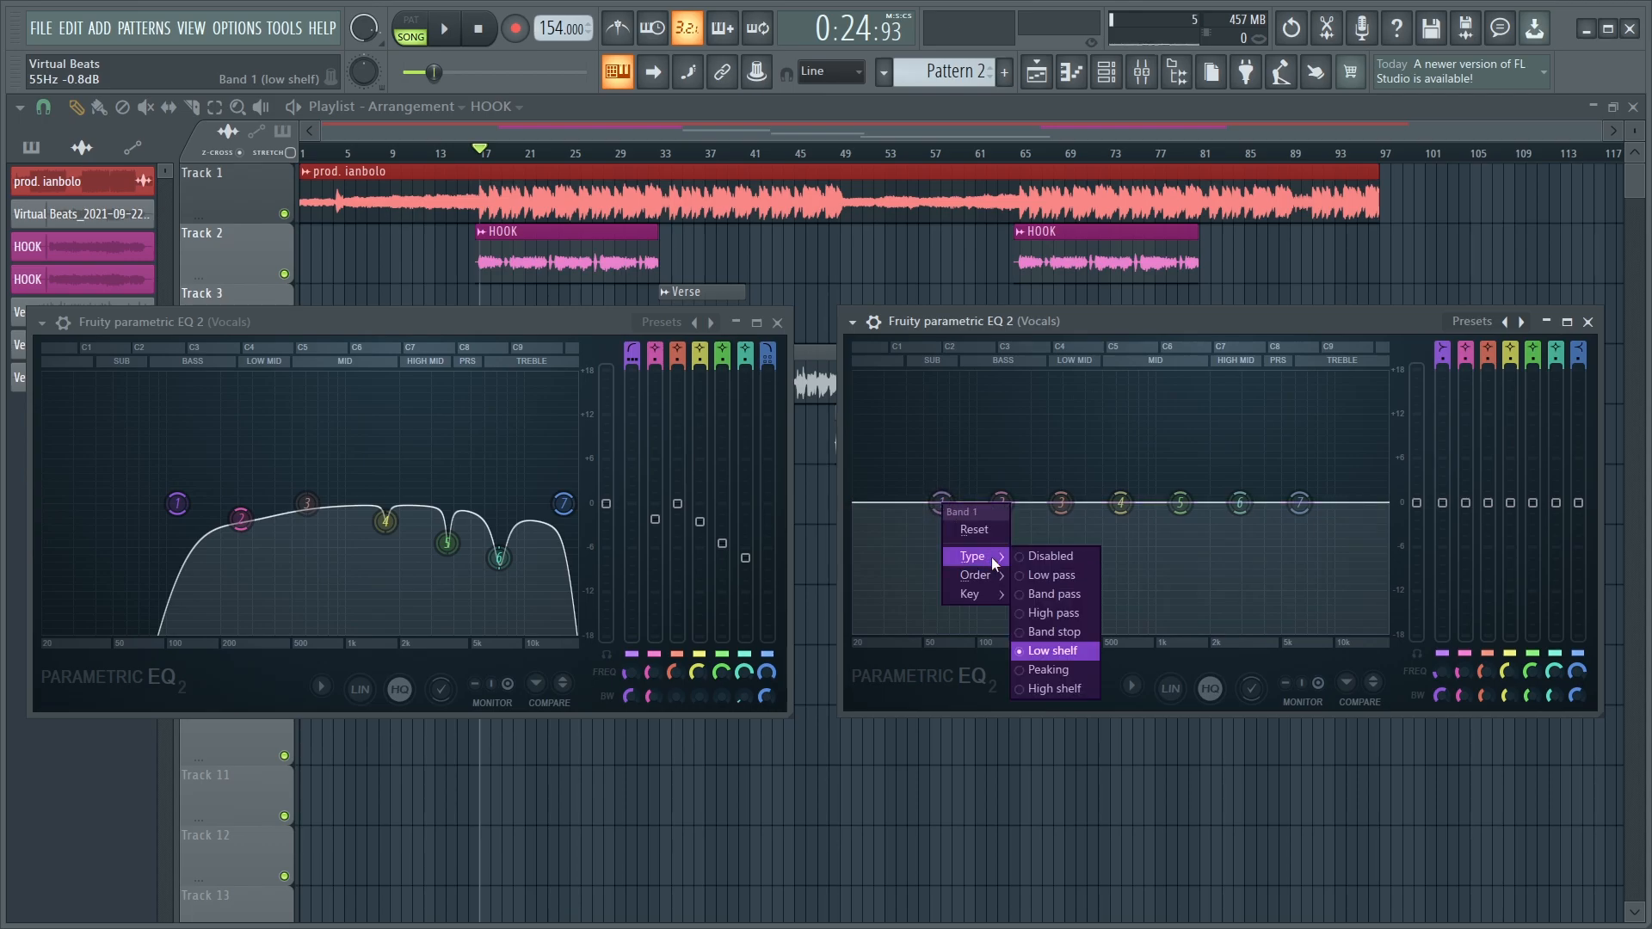
click(1058, 611)
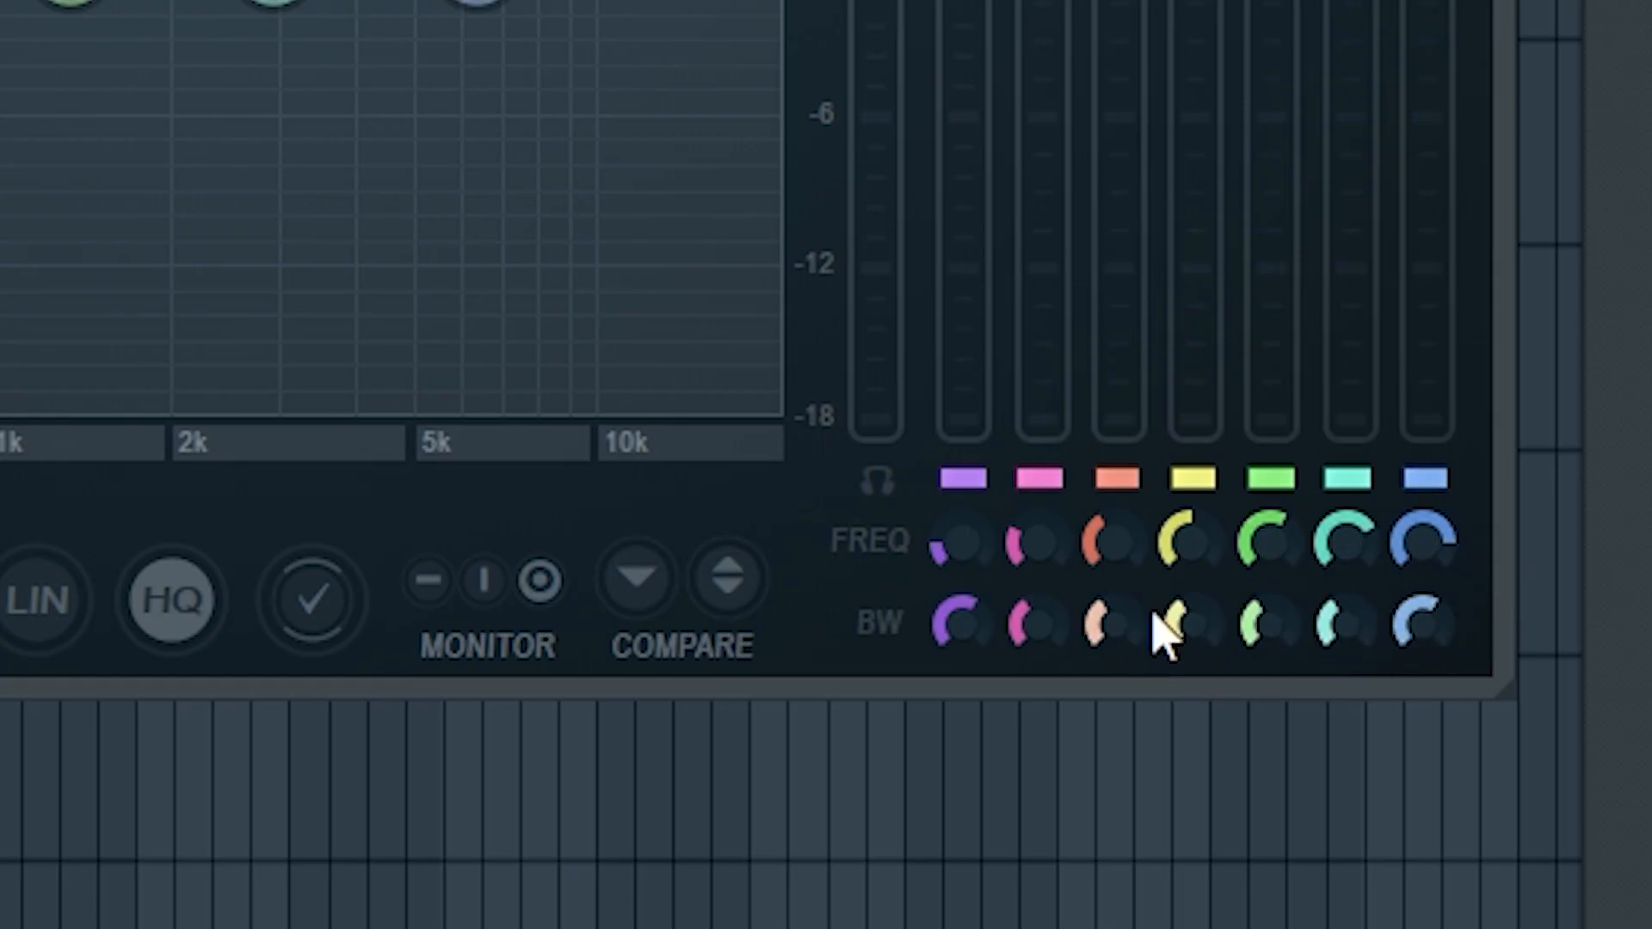
Step: Reduce the bandwidth of bands 2 through 6 in the new EQ to 0%
drag(1038, 643, 1039, 775)
drag(1114, 624, 1114, 740)
drag(1191, 624, 1192, 740)
drag(1265, 624, 1265, 688)
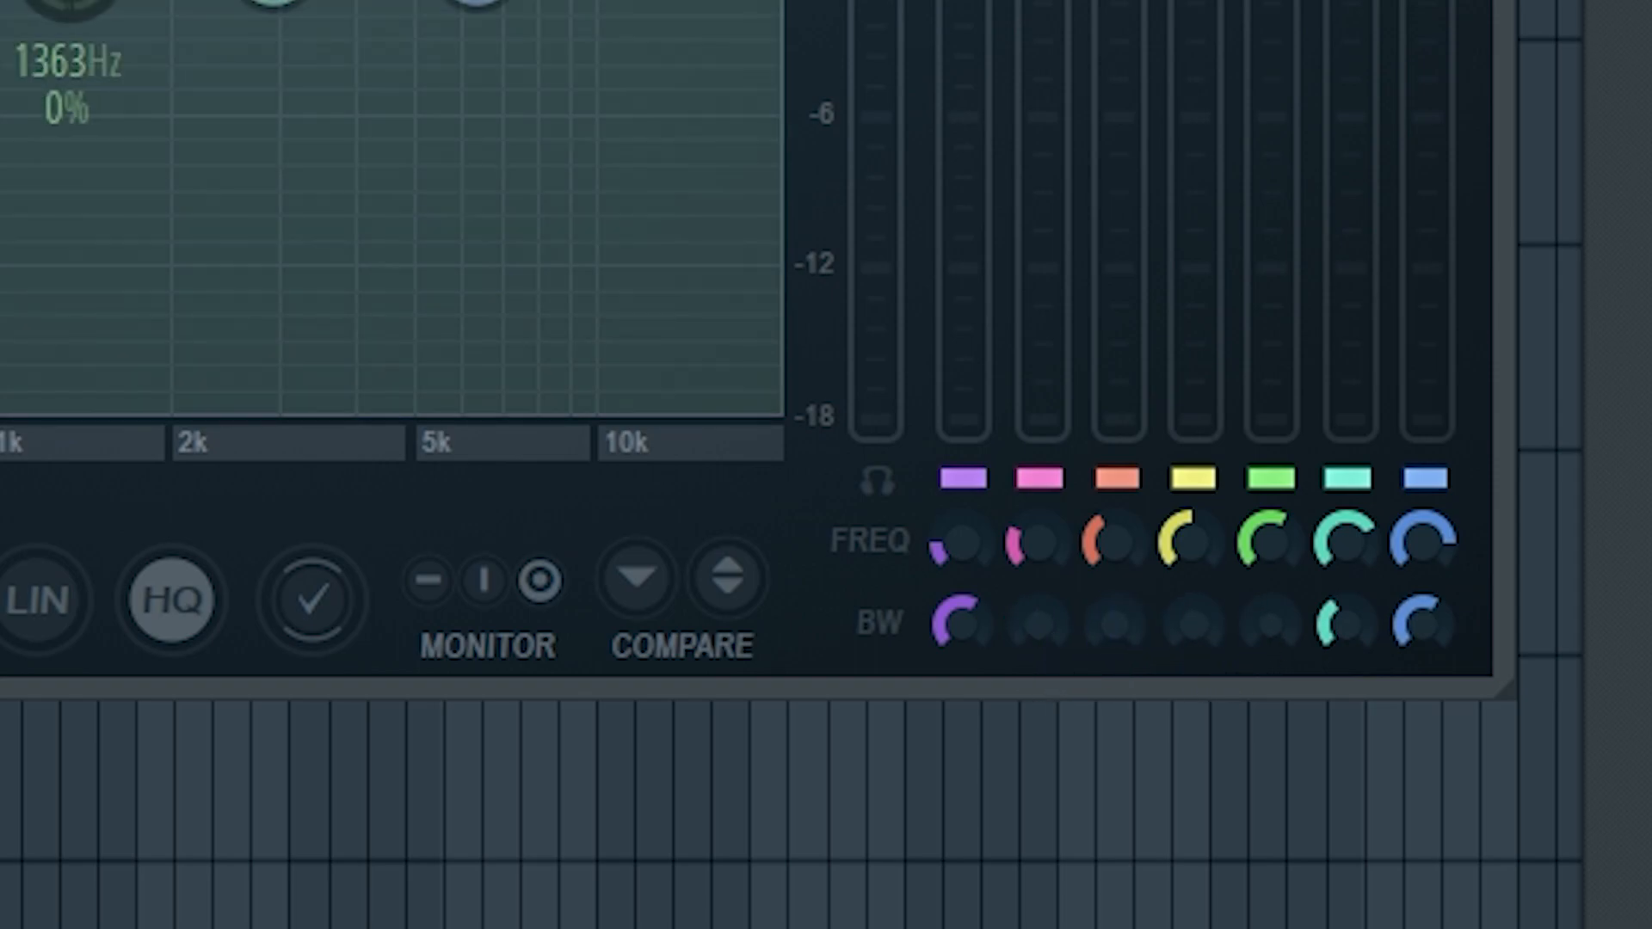
drag(1365, 638, 1364, 731)
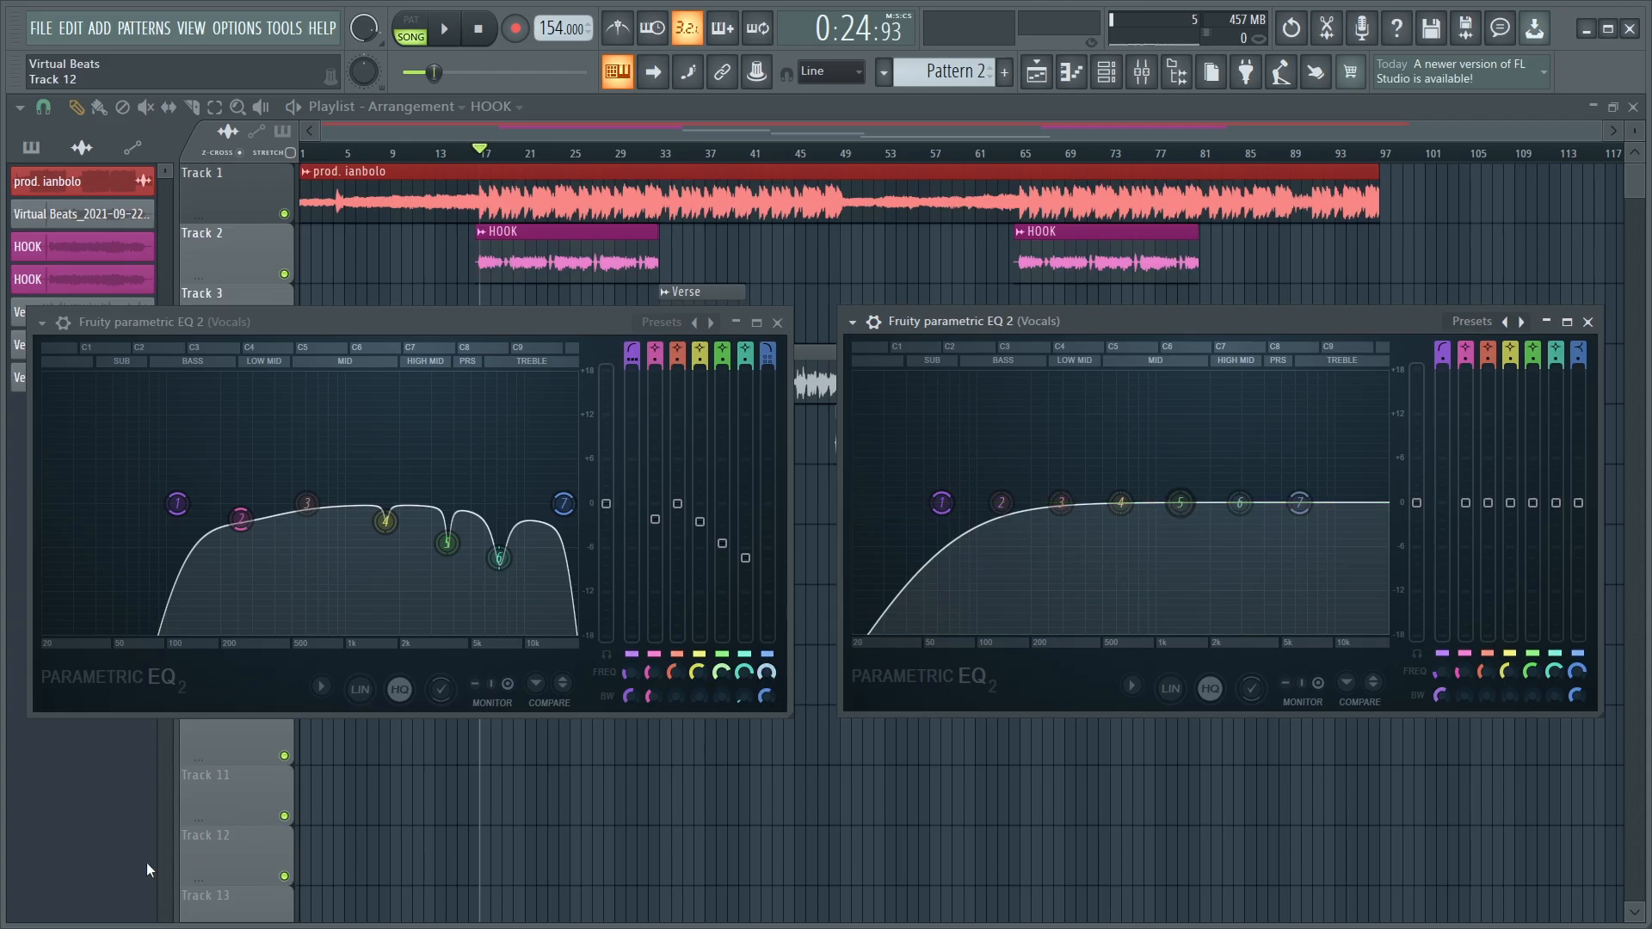
Step: Raise band 1's cutoff slightly, then move the new EQ directly after Pitcher in the Vocals chain and show its window
mouse_move(958, 515)
mouse_down()
mouse_move(979, 514)
mouse_move(902, 503)
mouse_move(960, 503)
mouse_up()
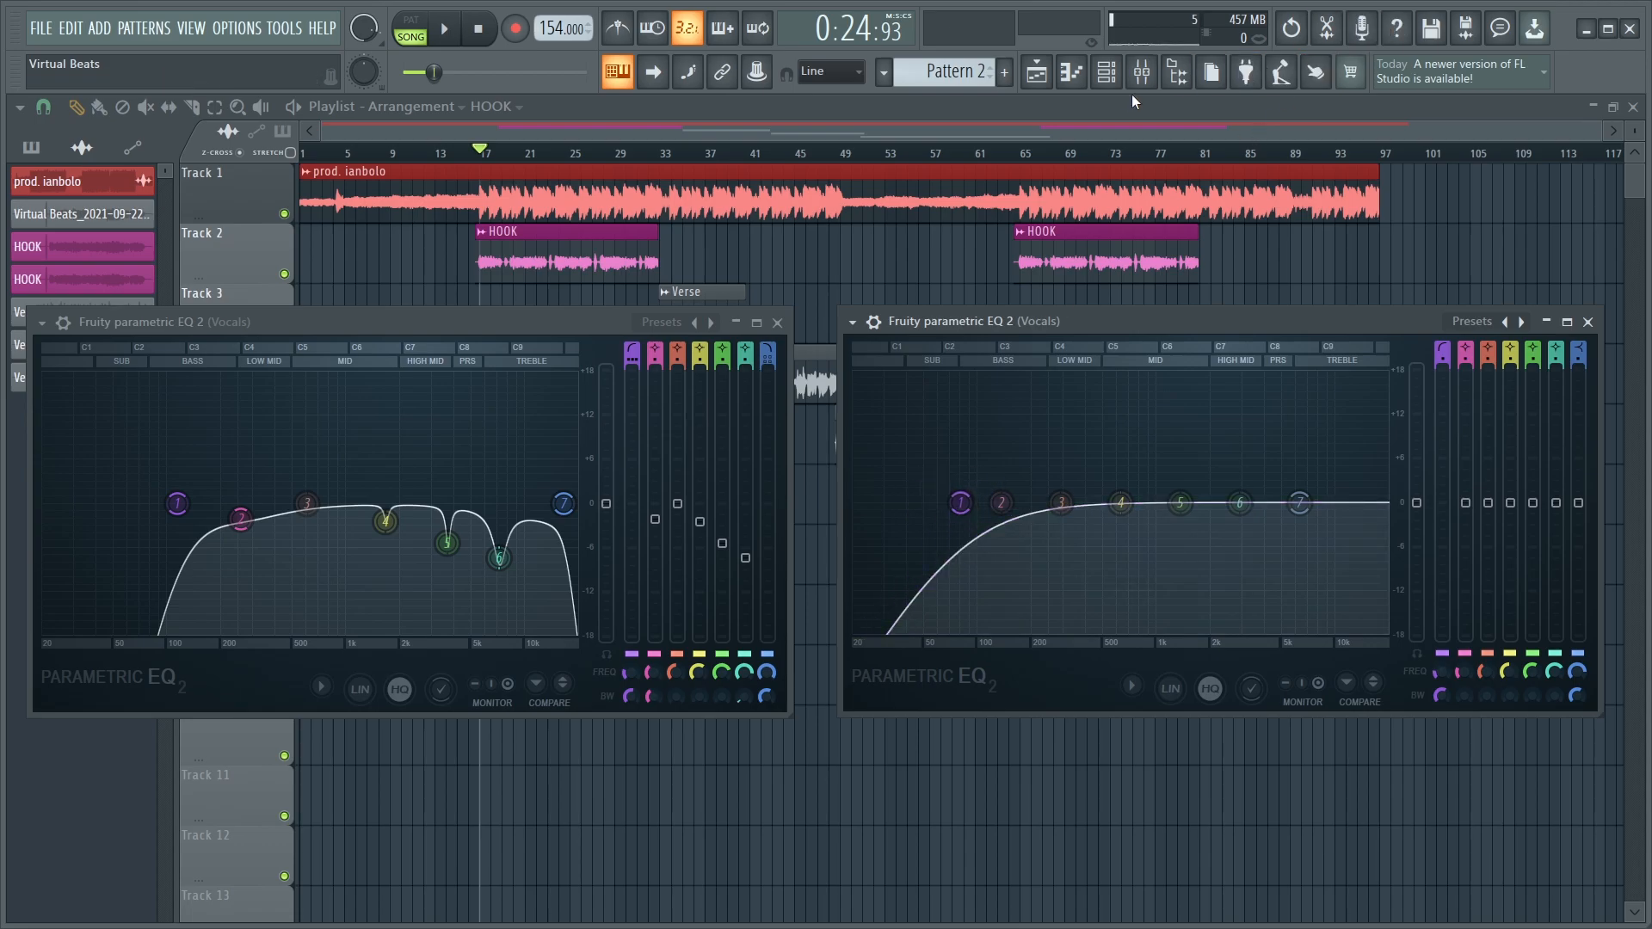
click(1142, 72)
drag(1244, 489, 1246, 351)
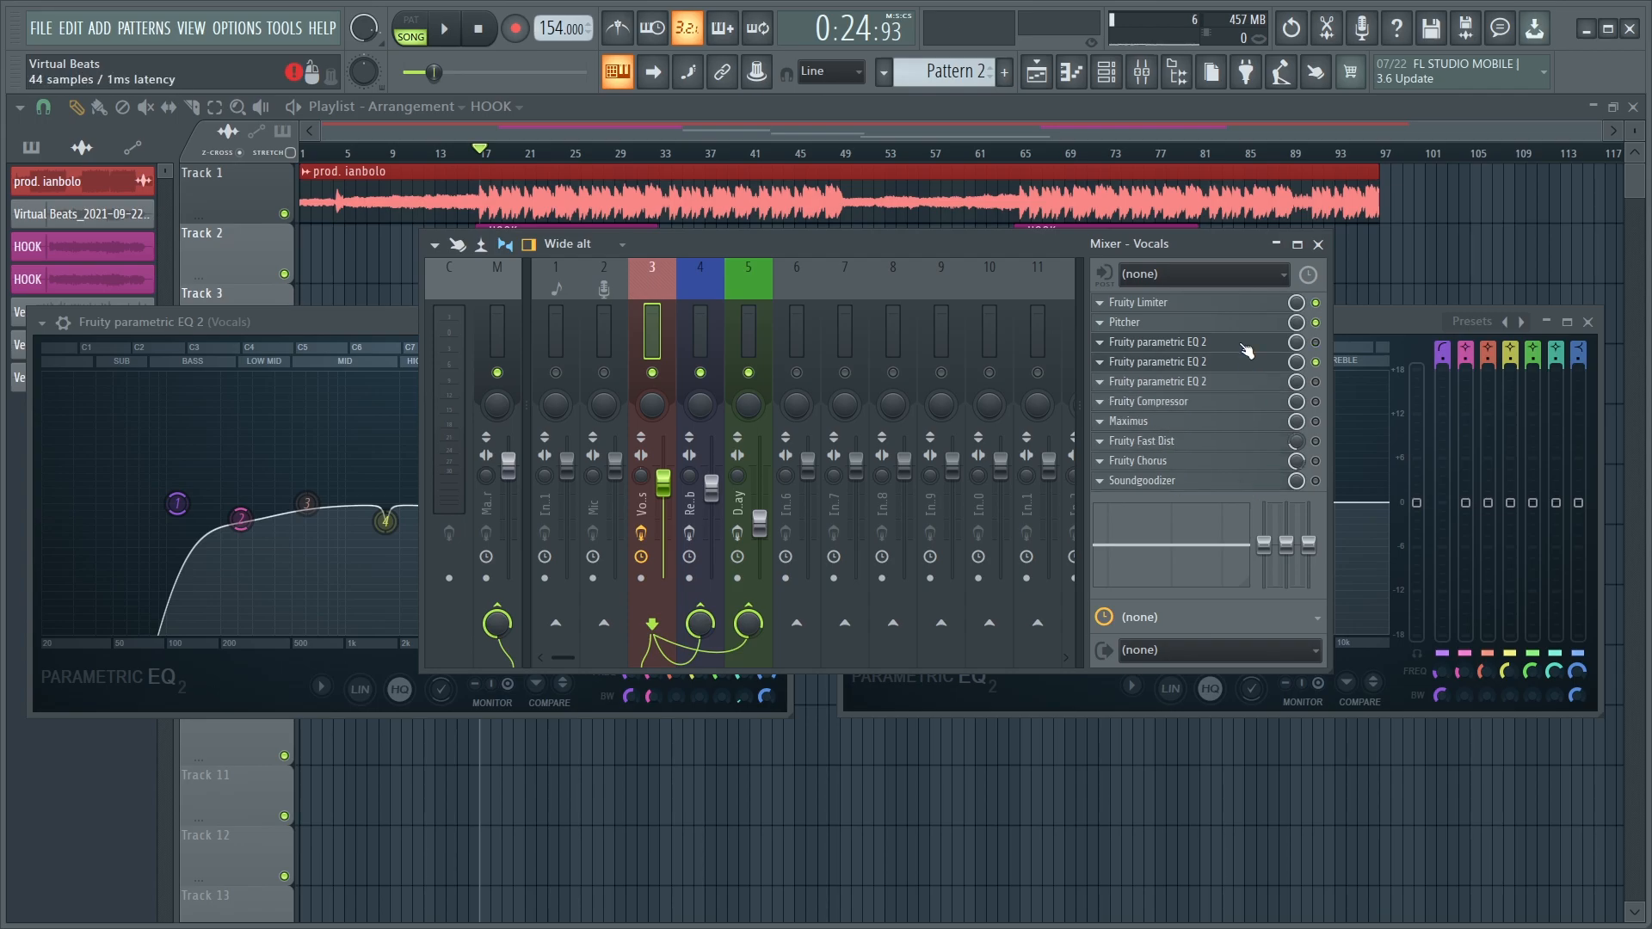
click(1282, 345)
click(1282, 345)
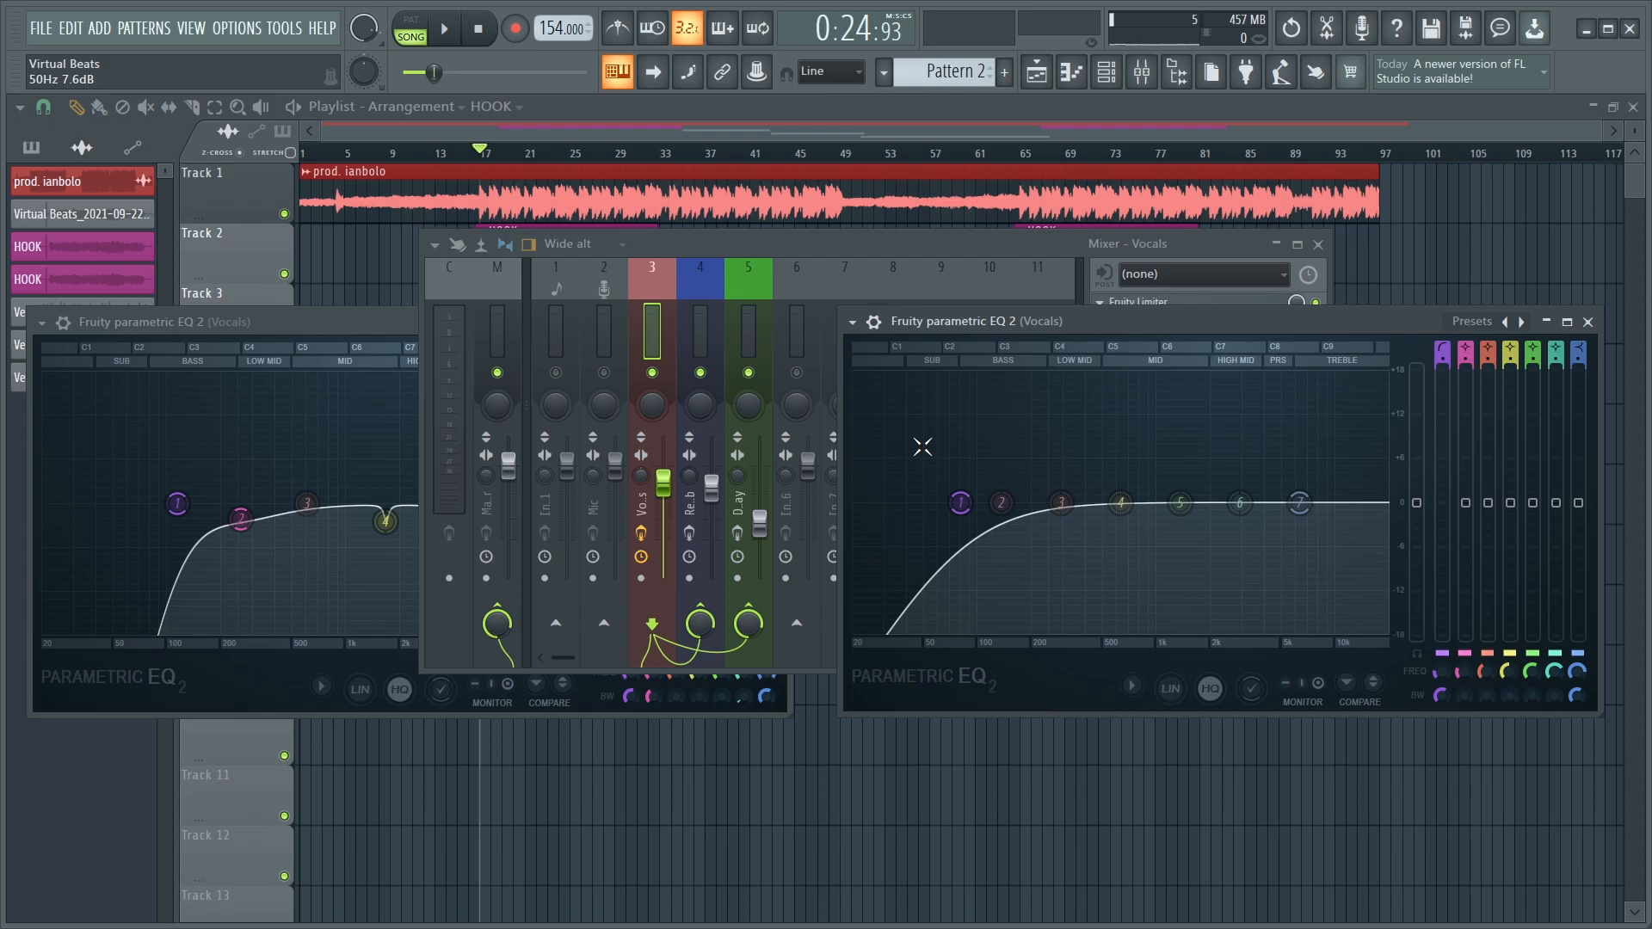
Step: Try band 1's high-pass cutoff at 1004 Hz and play the hook to hear the thinned vocal
mouse_move(960, 503)
mouse_down()
mouse_move(1004, 502)
mouse_move(969, 502)
mouse_up()
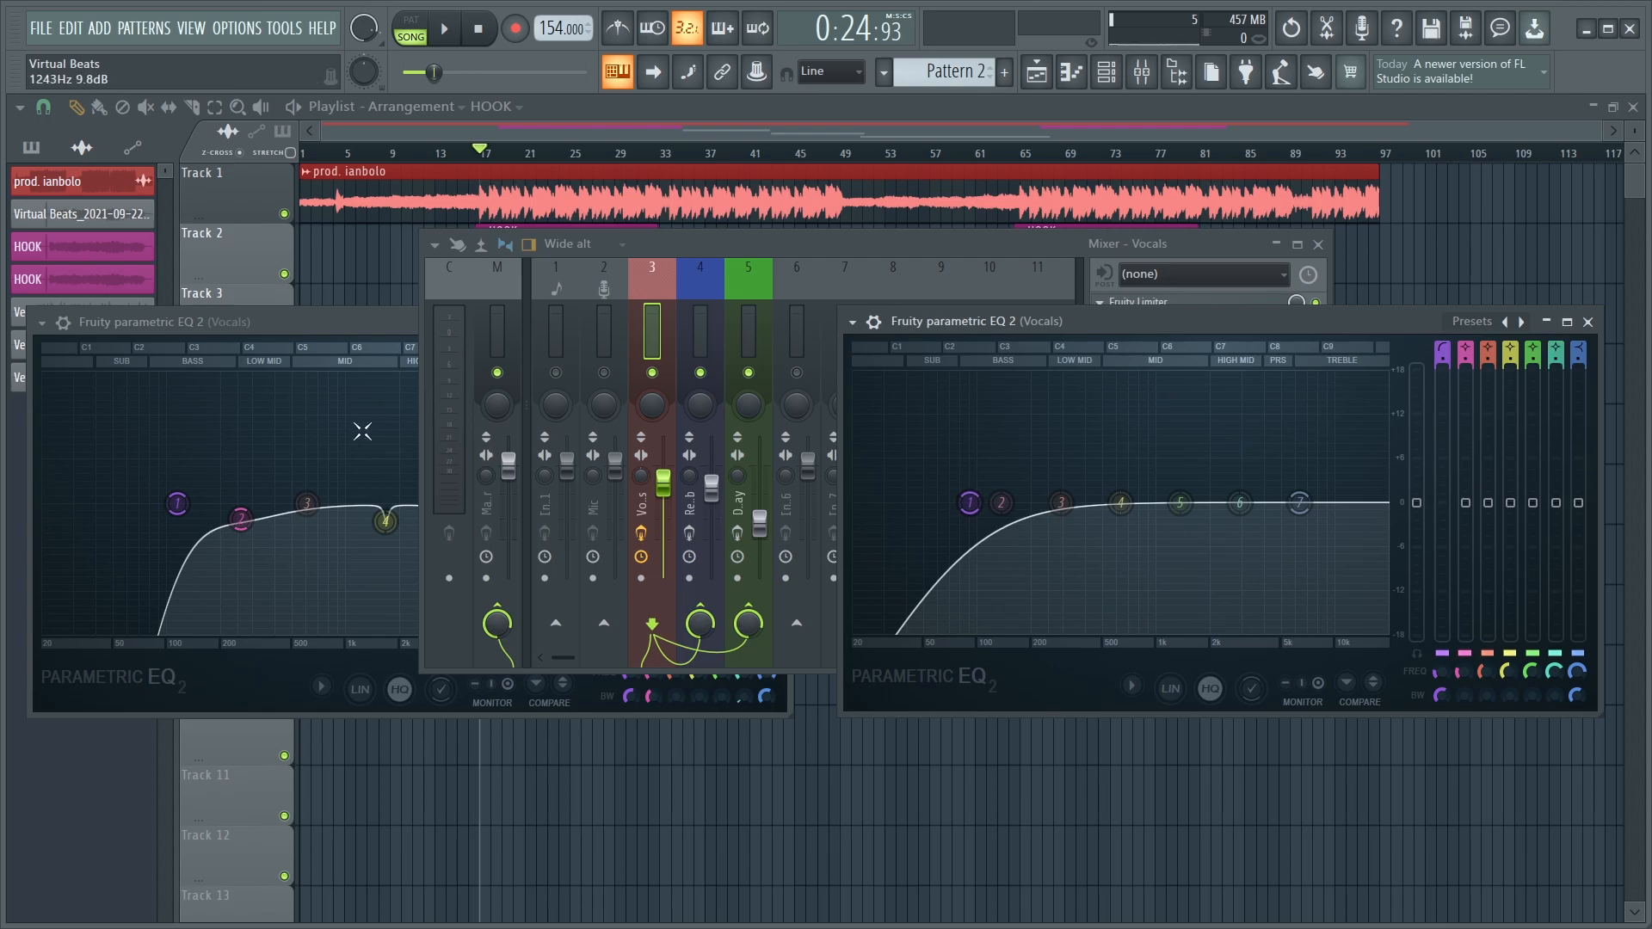
drag(970, 503, 1155, 503)
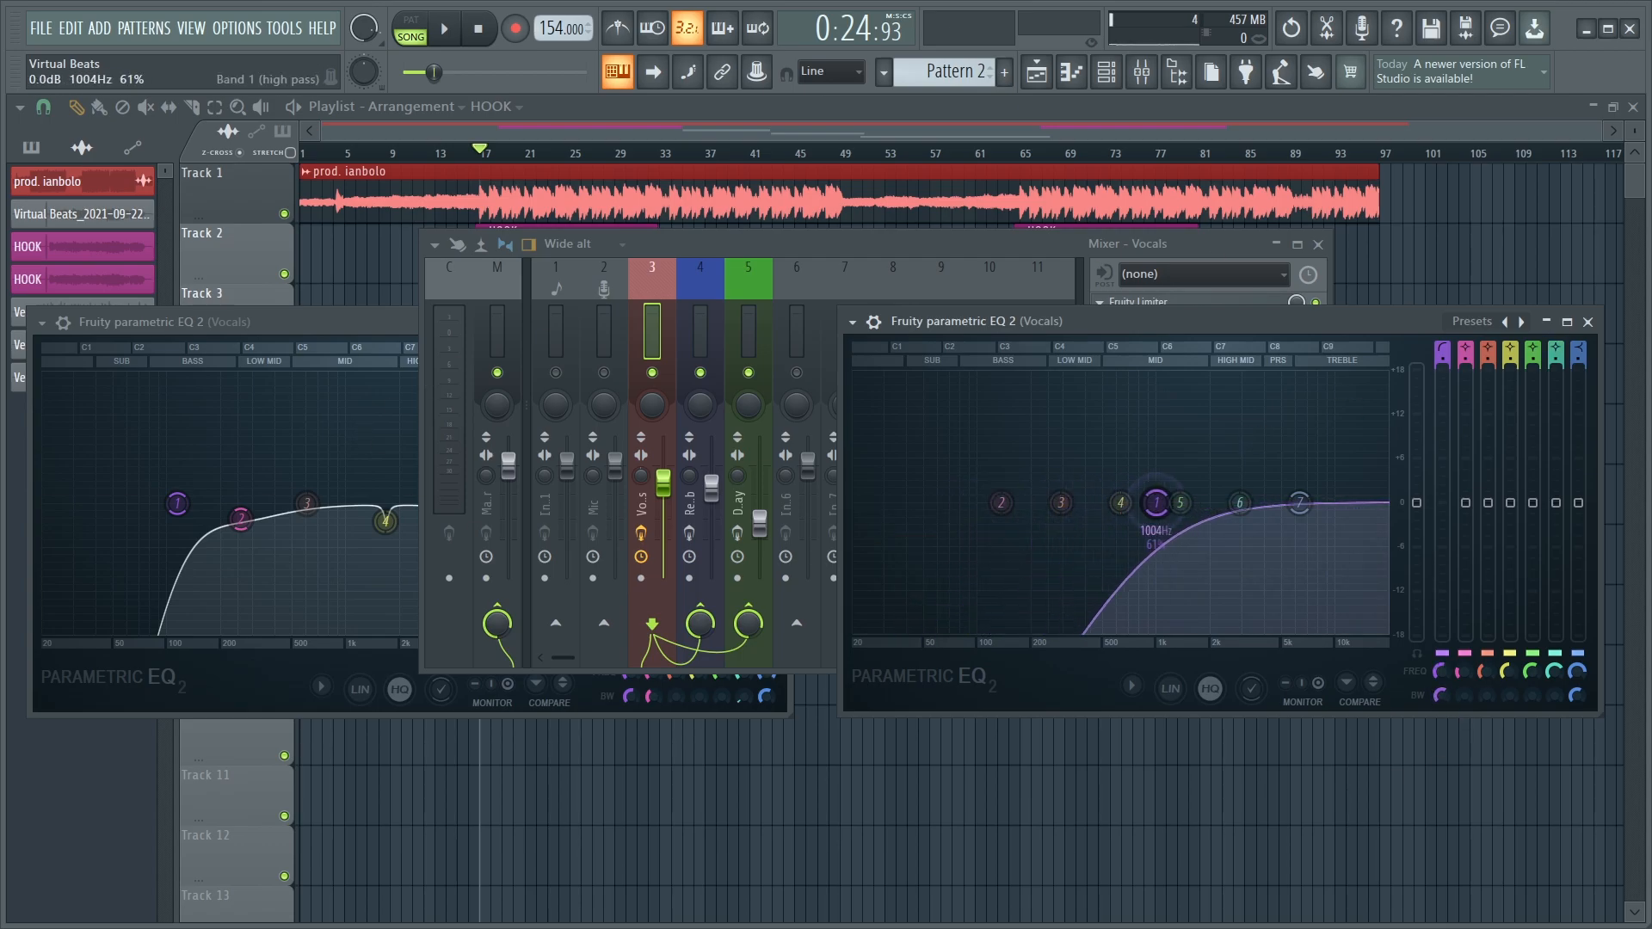
key(space)
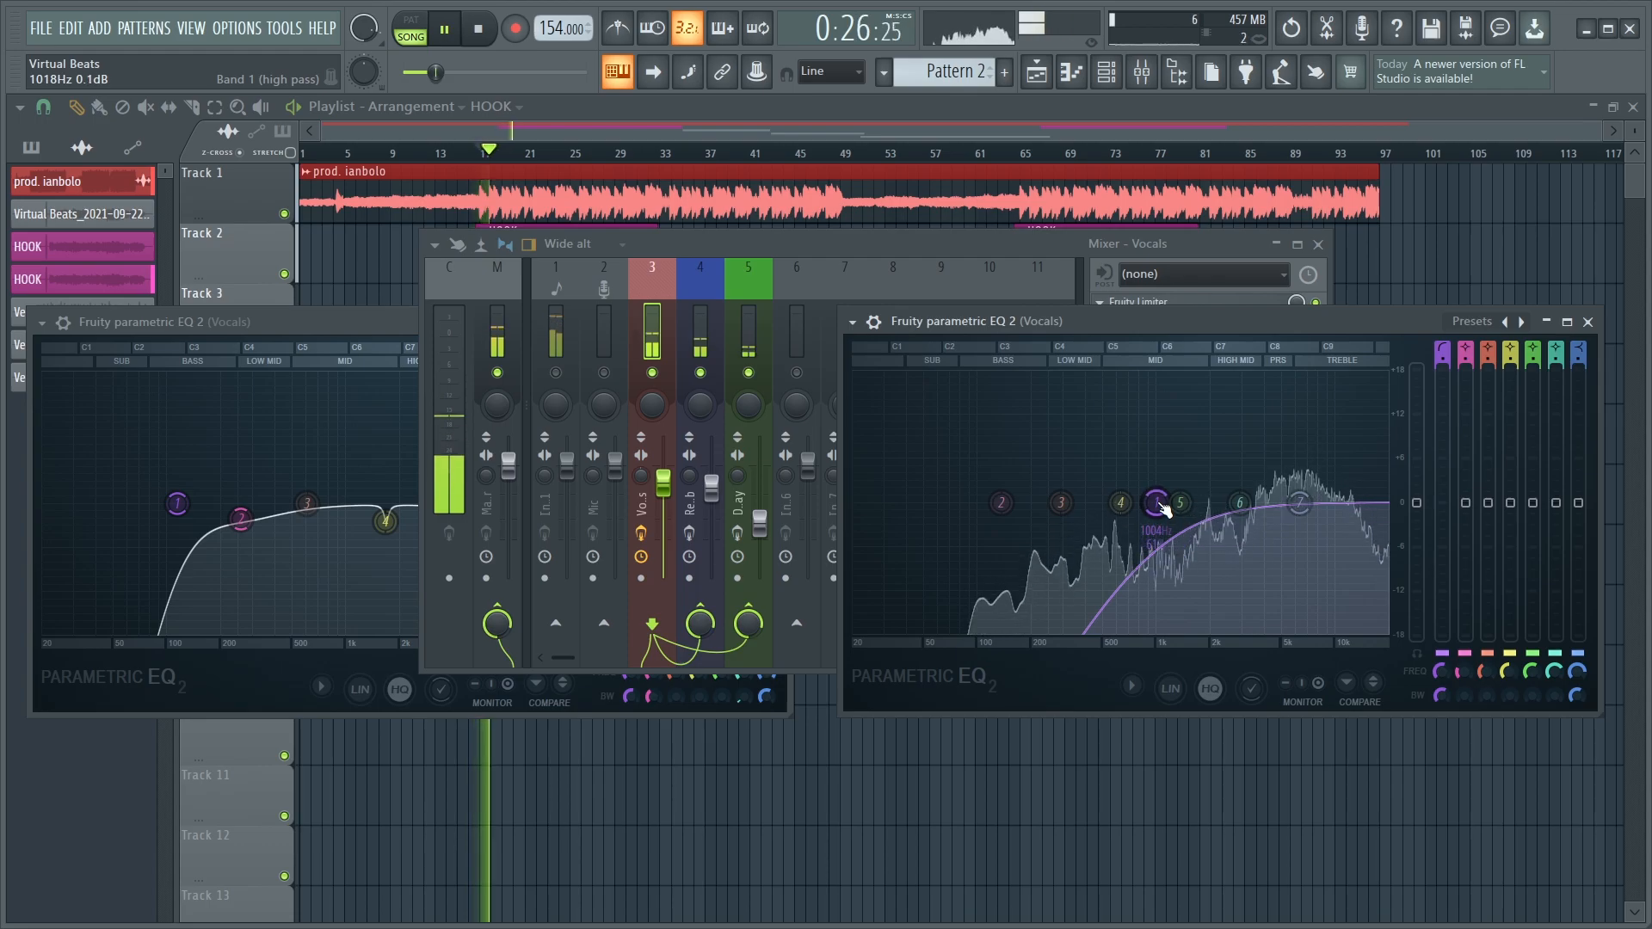
key(space)
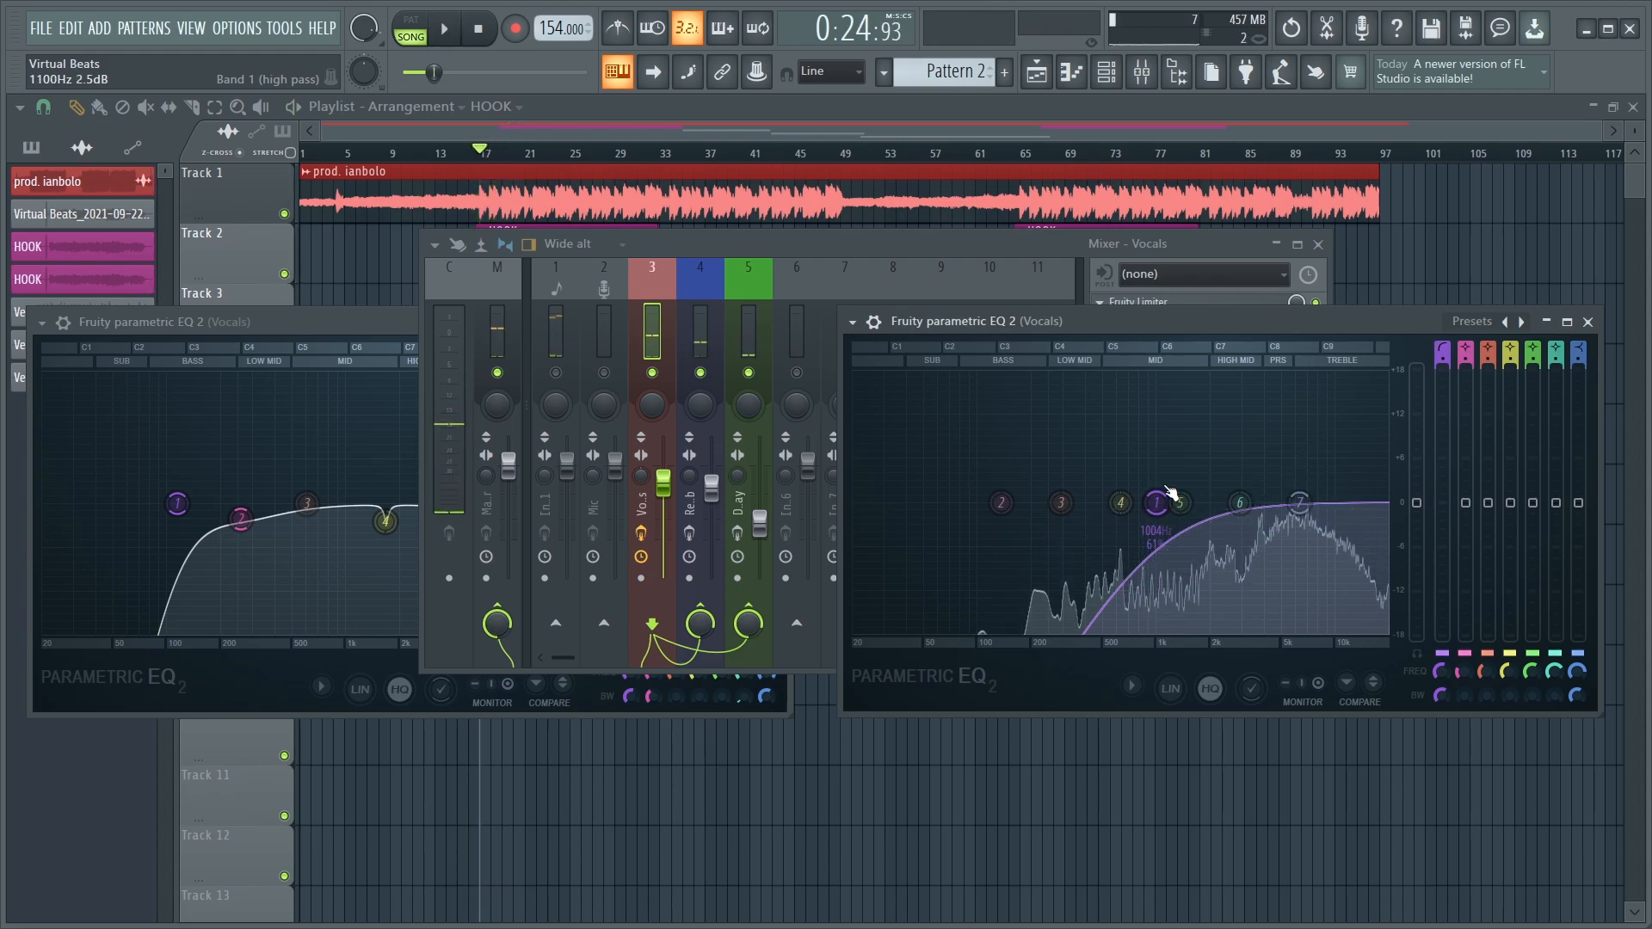
Step: Lower band 1's cutoff to 25 Hz, then raise it during playback of the hook to just above 100 Hz
drag(1155, 502, 867, 502)
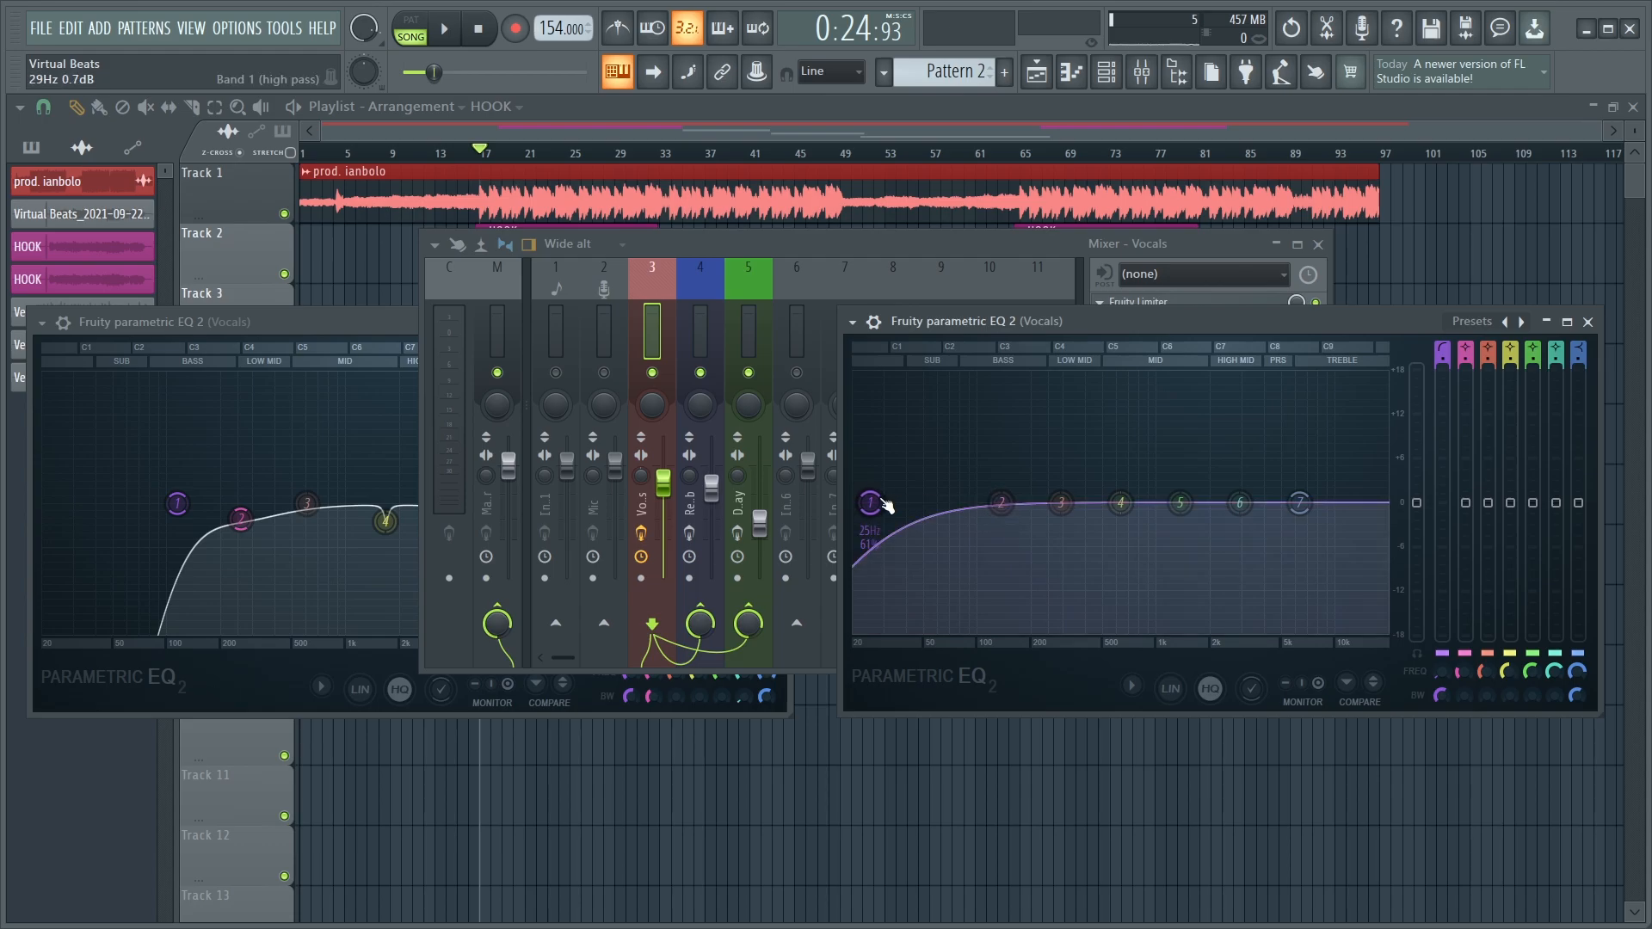
key(space)
drag(870, 503, 991, 502)
key(space)
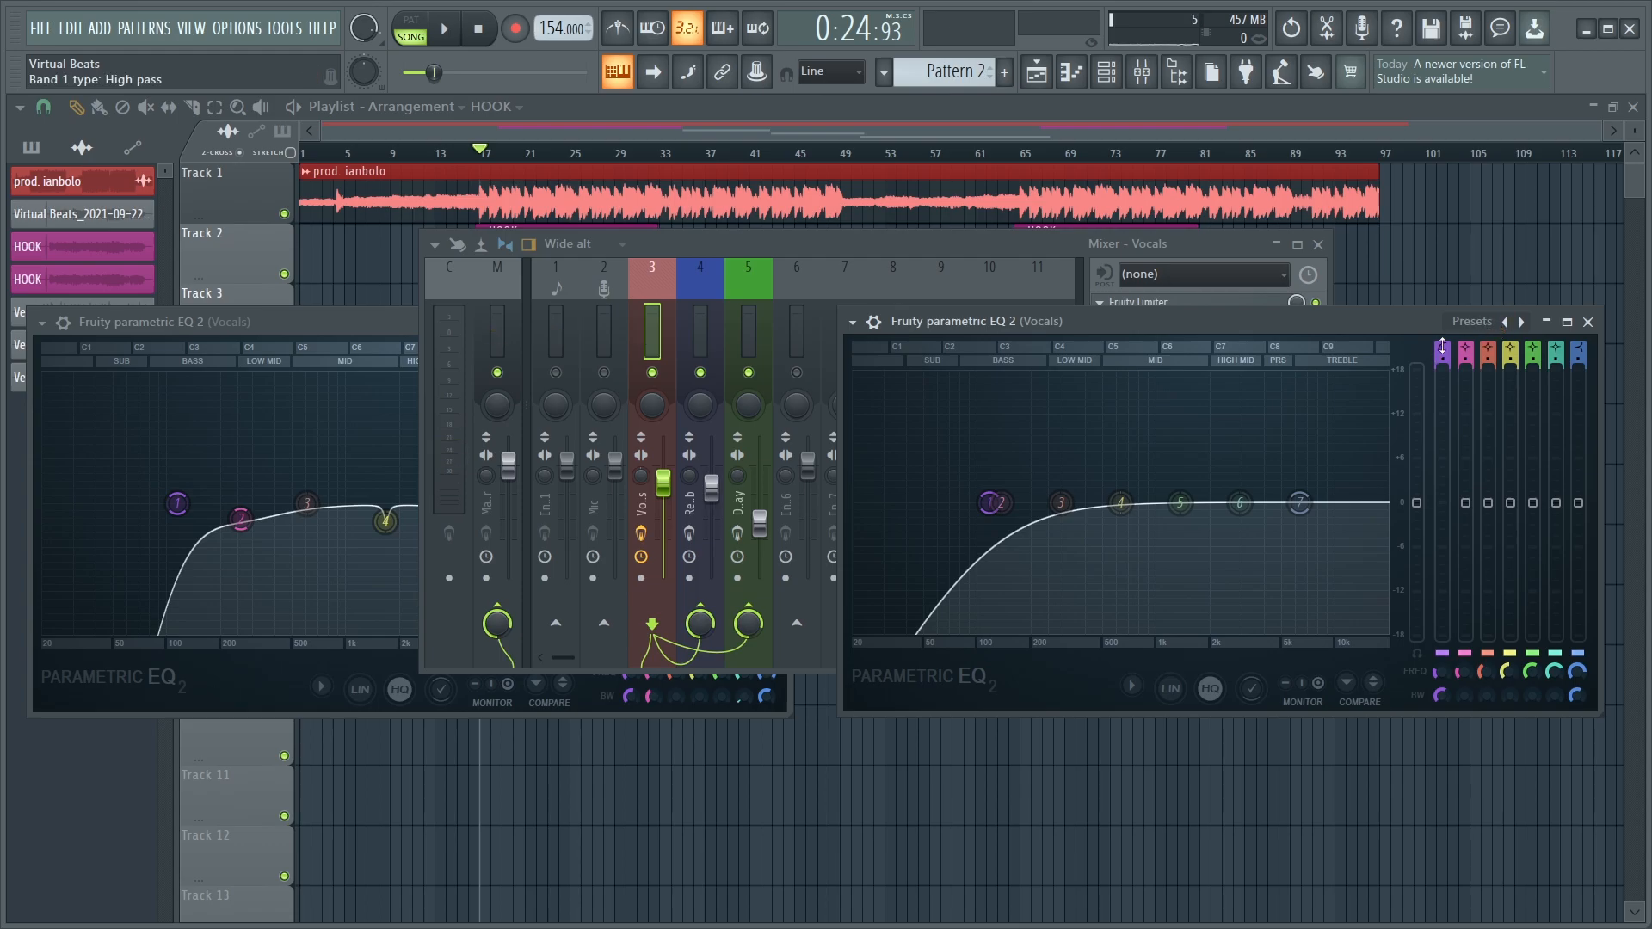
Step: Adjust band 1's filter order to give the high pass a steep slope, and play the hook to check it
drag(1447, 361, 1447, 362)
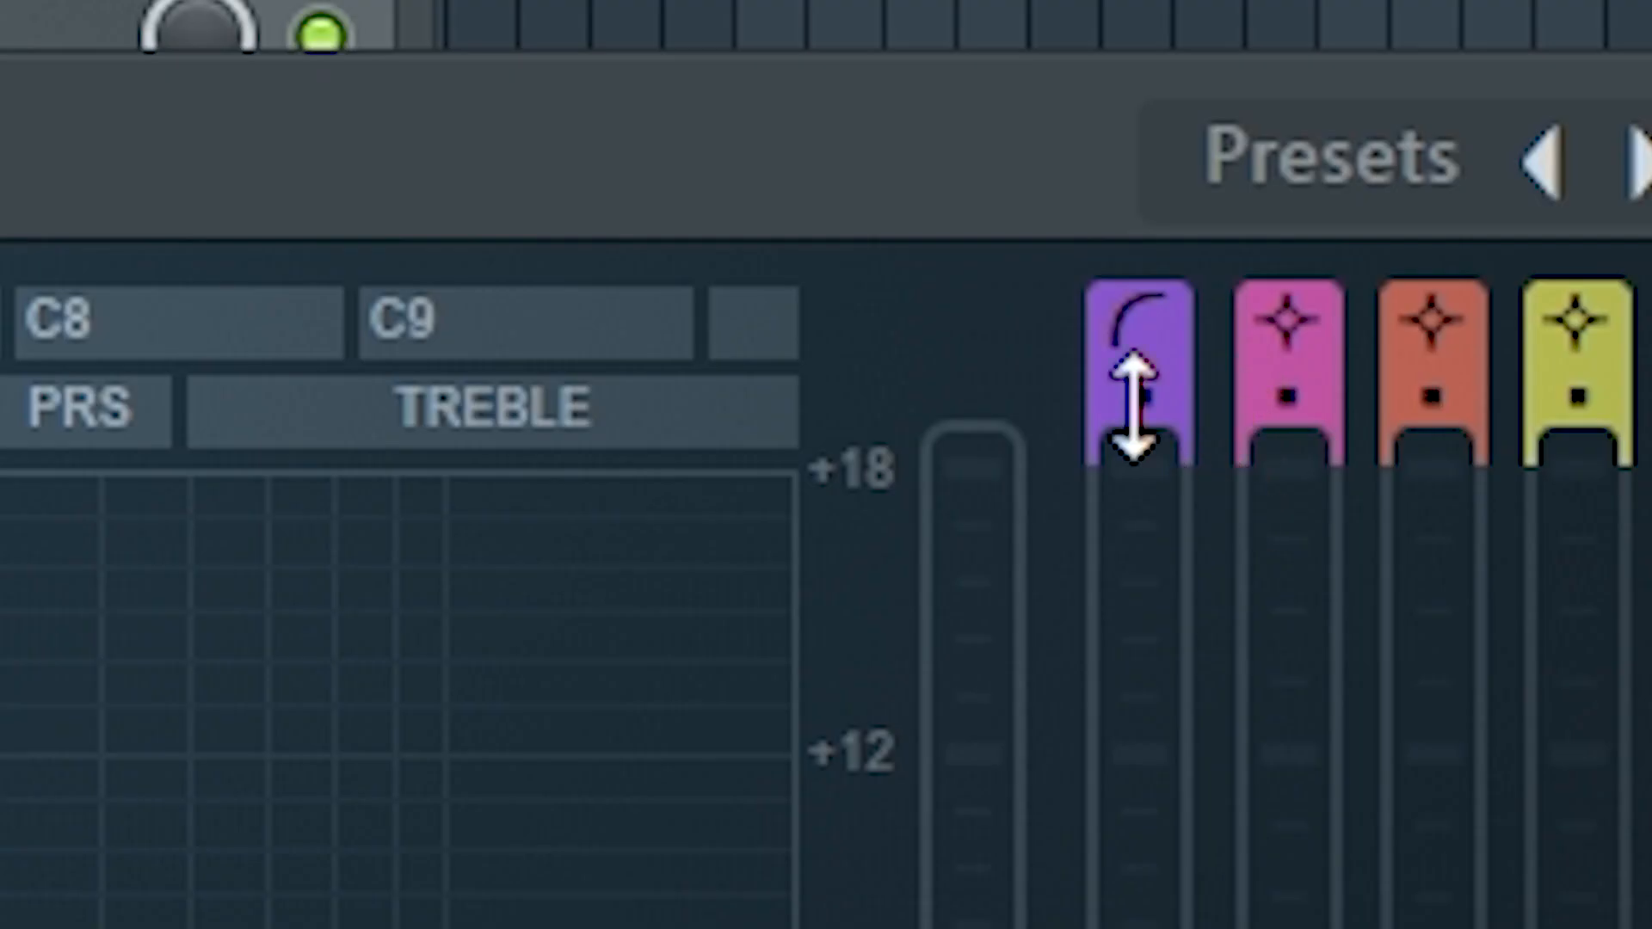
mouse_move(1133, 357)
mouse_down()
mouse_move(1134, 331)
mouse_move(1134, 366)
mouse_move(1134, 349)
mouse_up()
drag(1155, 421, 1155, 405)
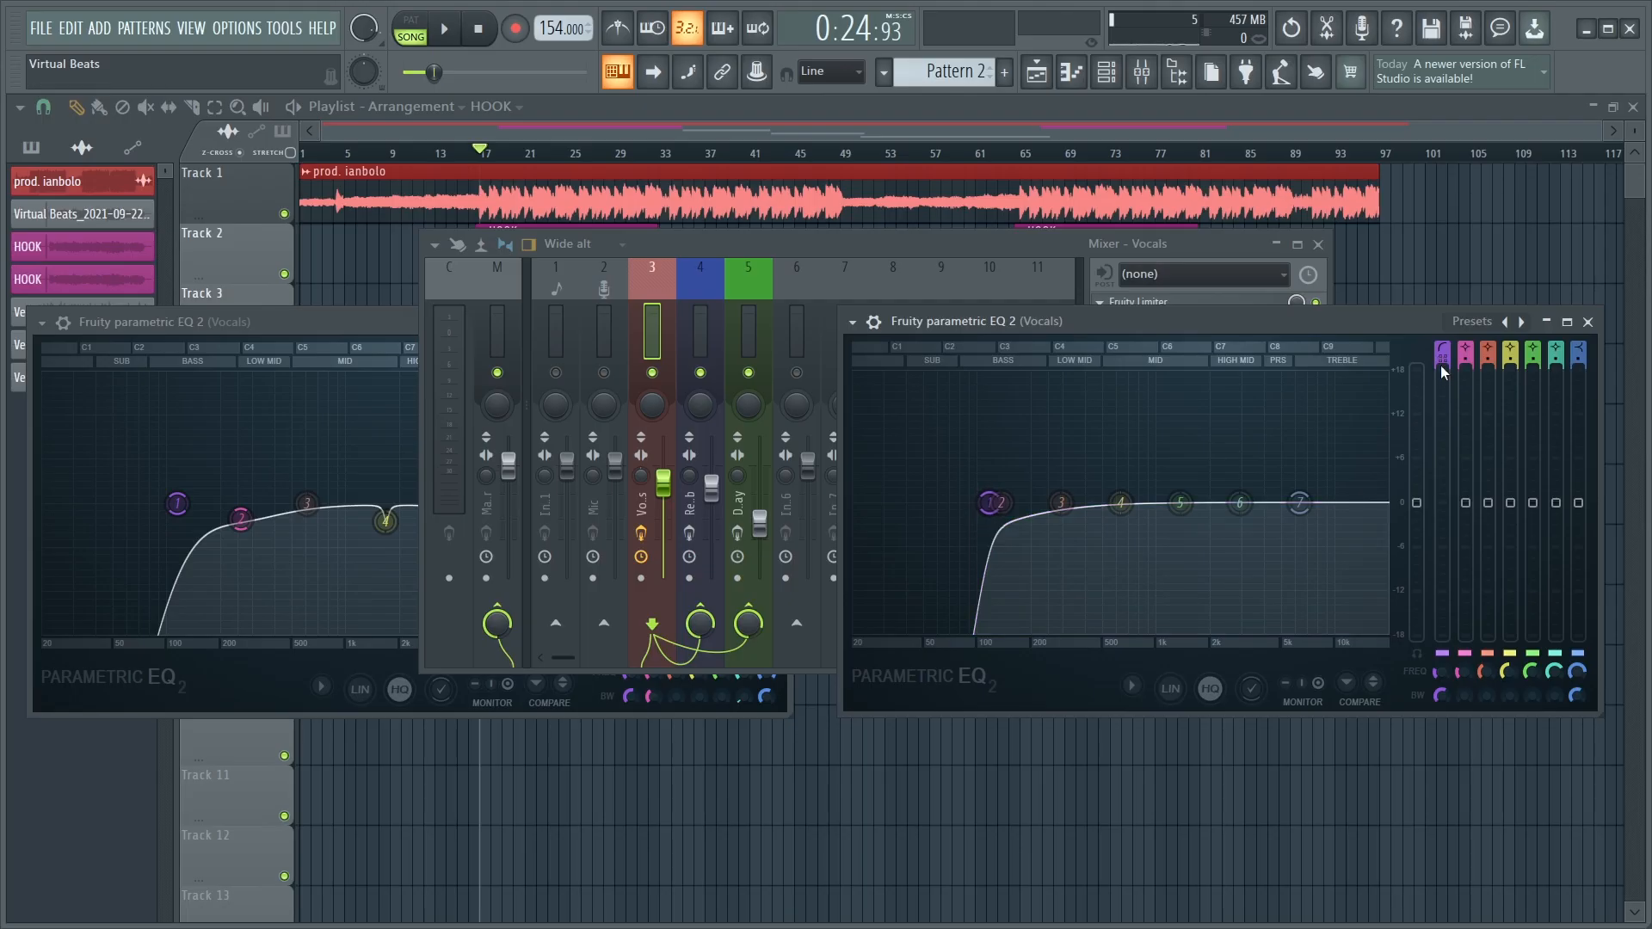
drag(1443, 369, 1442, 358)
key(space)
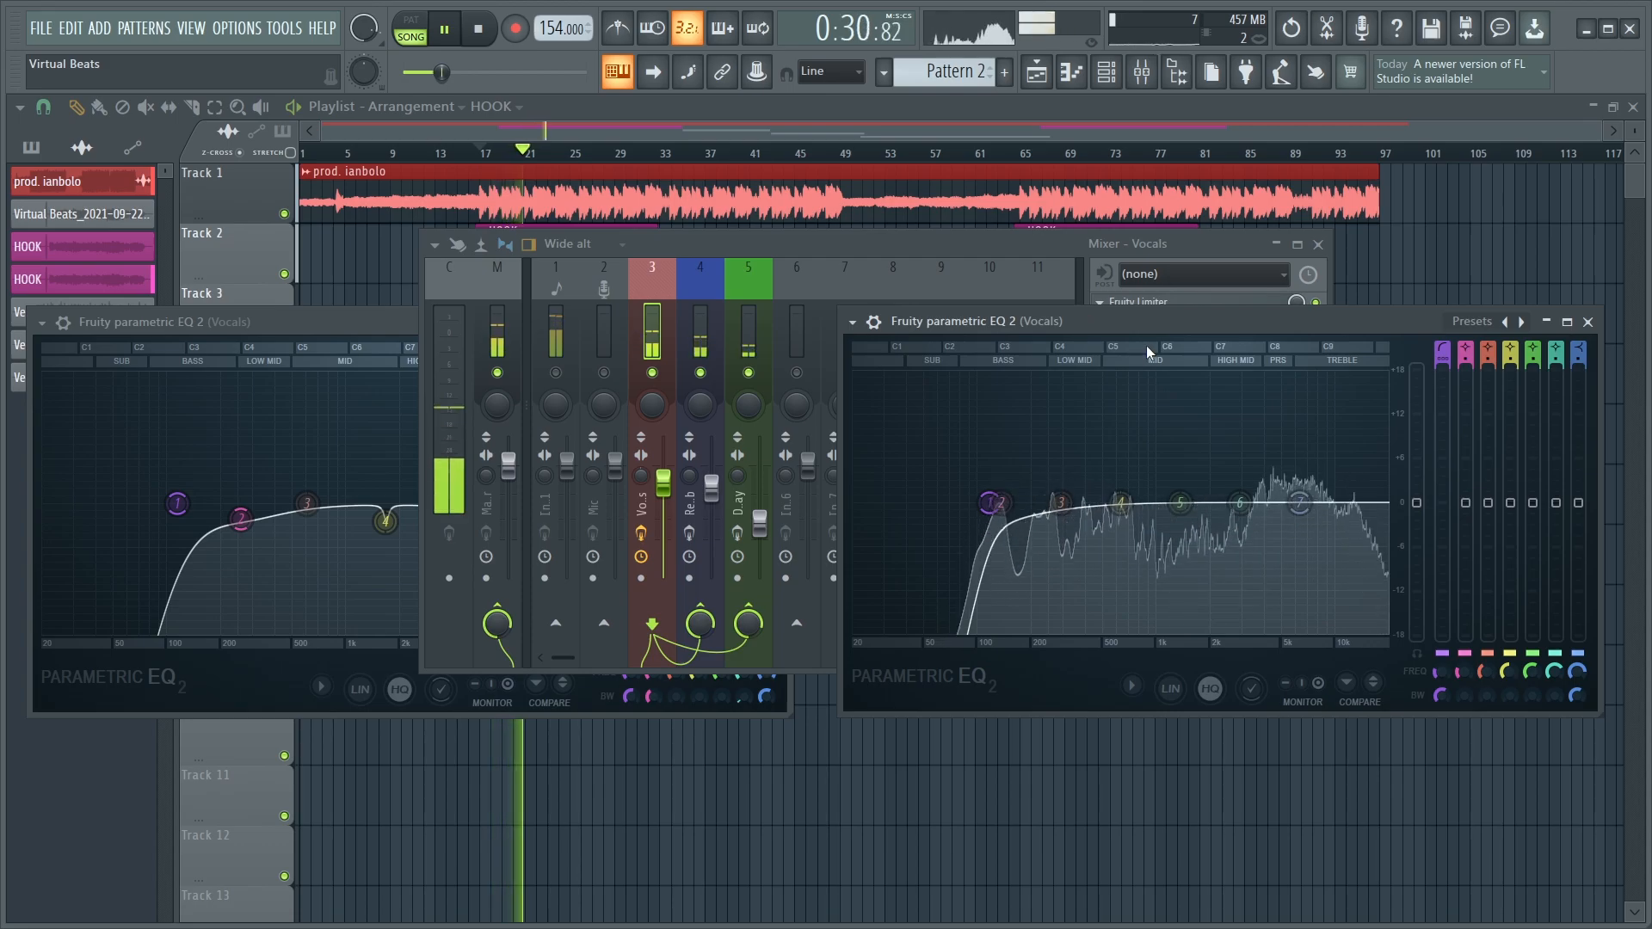
key(space)
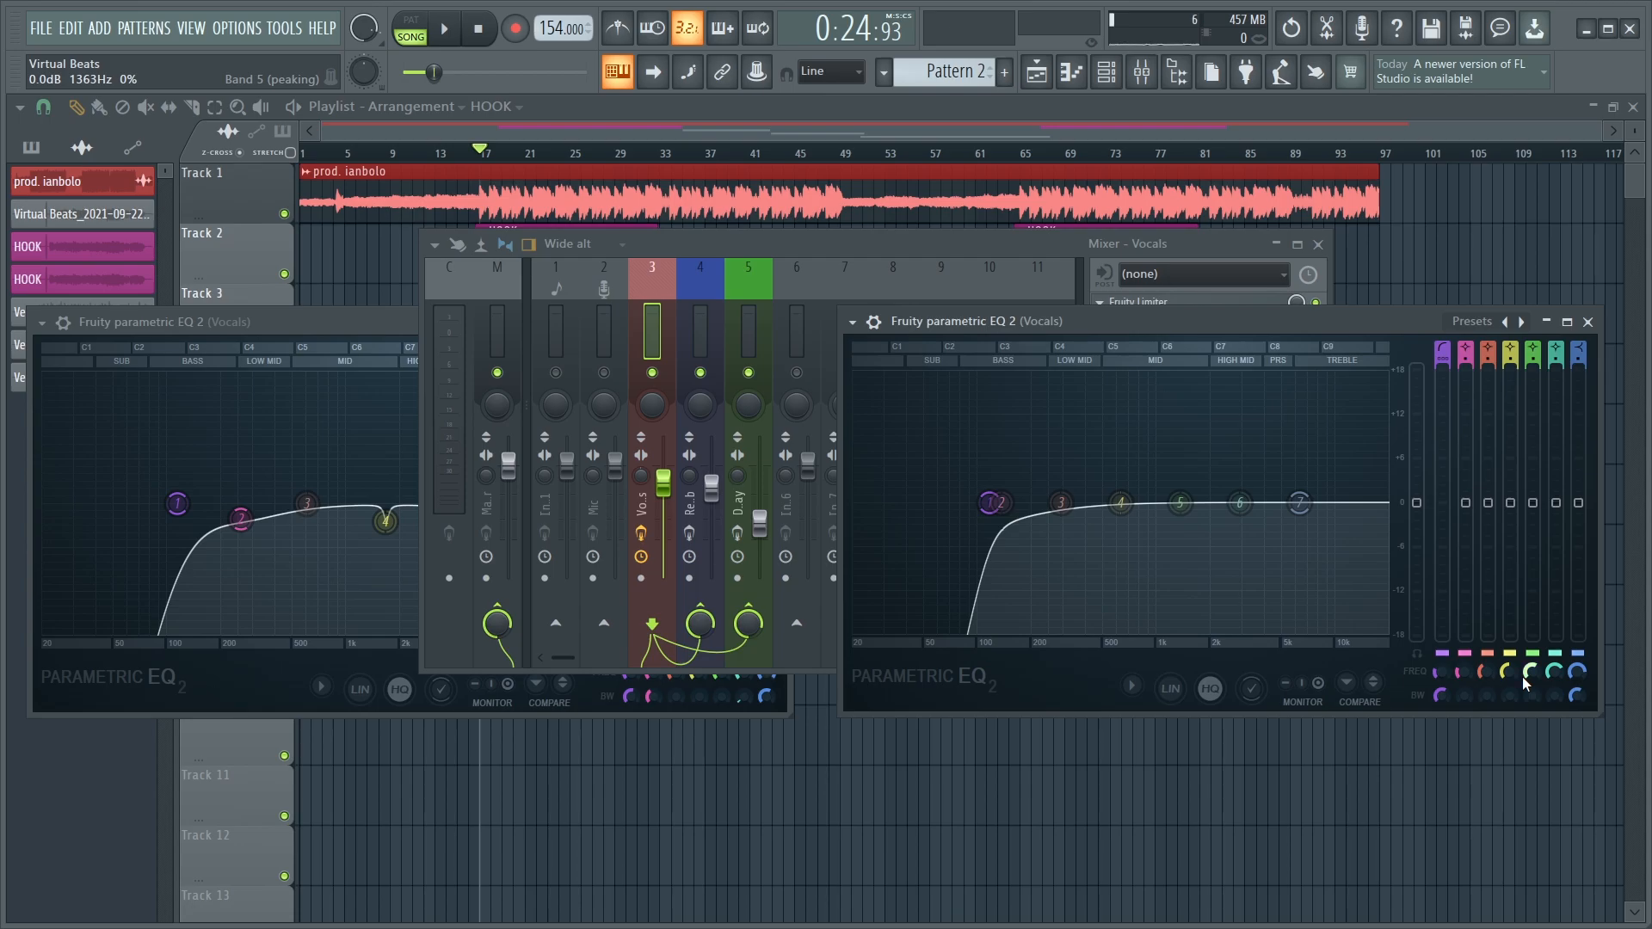
Step: Boost band 2 to 18 dB, try wider bandwidths including the default, and narrow it back to the minimum
drag(1012, 526, 1018, 371)
scroll(1458, 693, up, 5)
right_click(1457, 695)
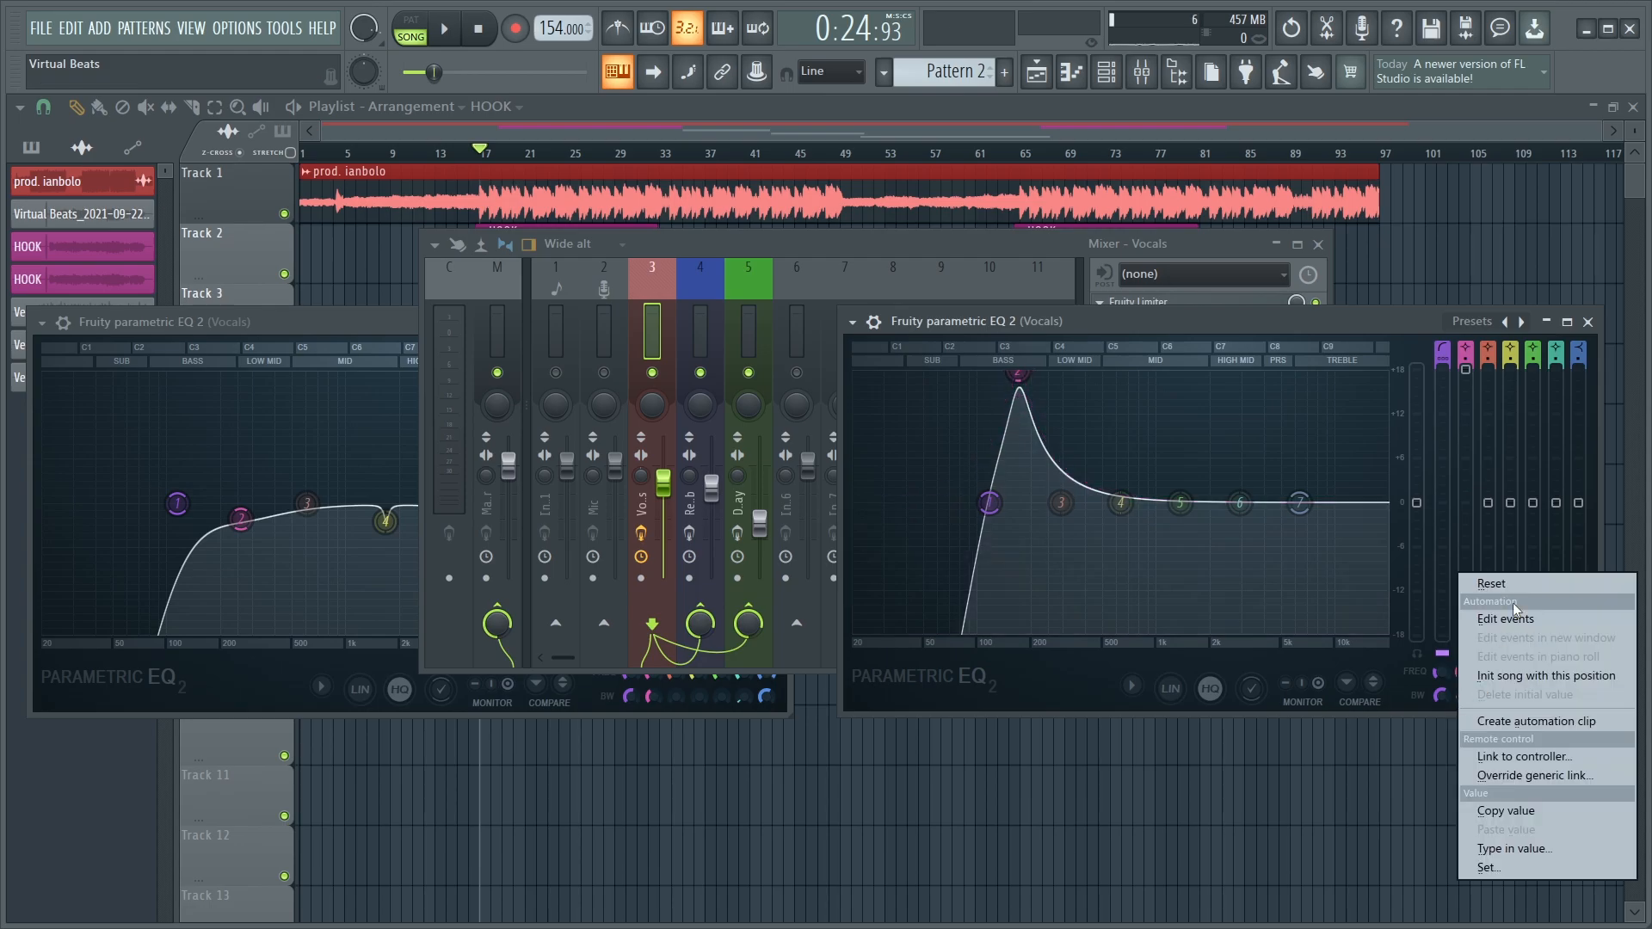
click(1492, 584)
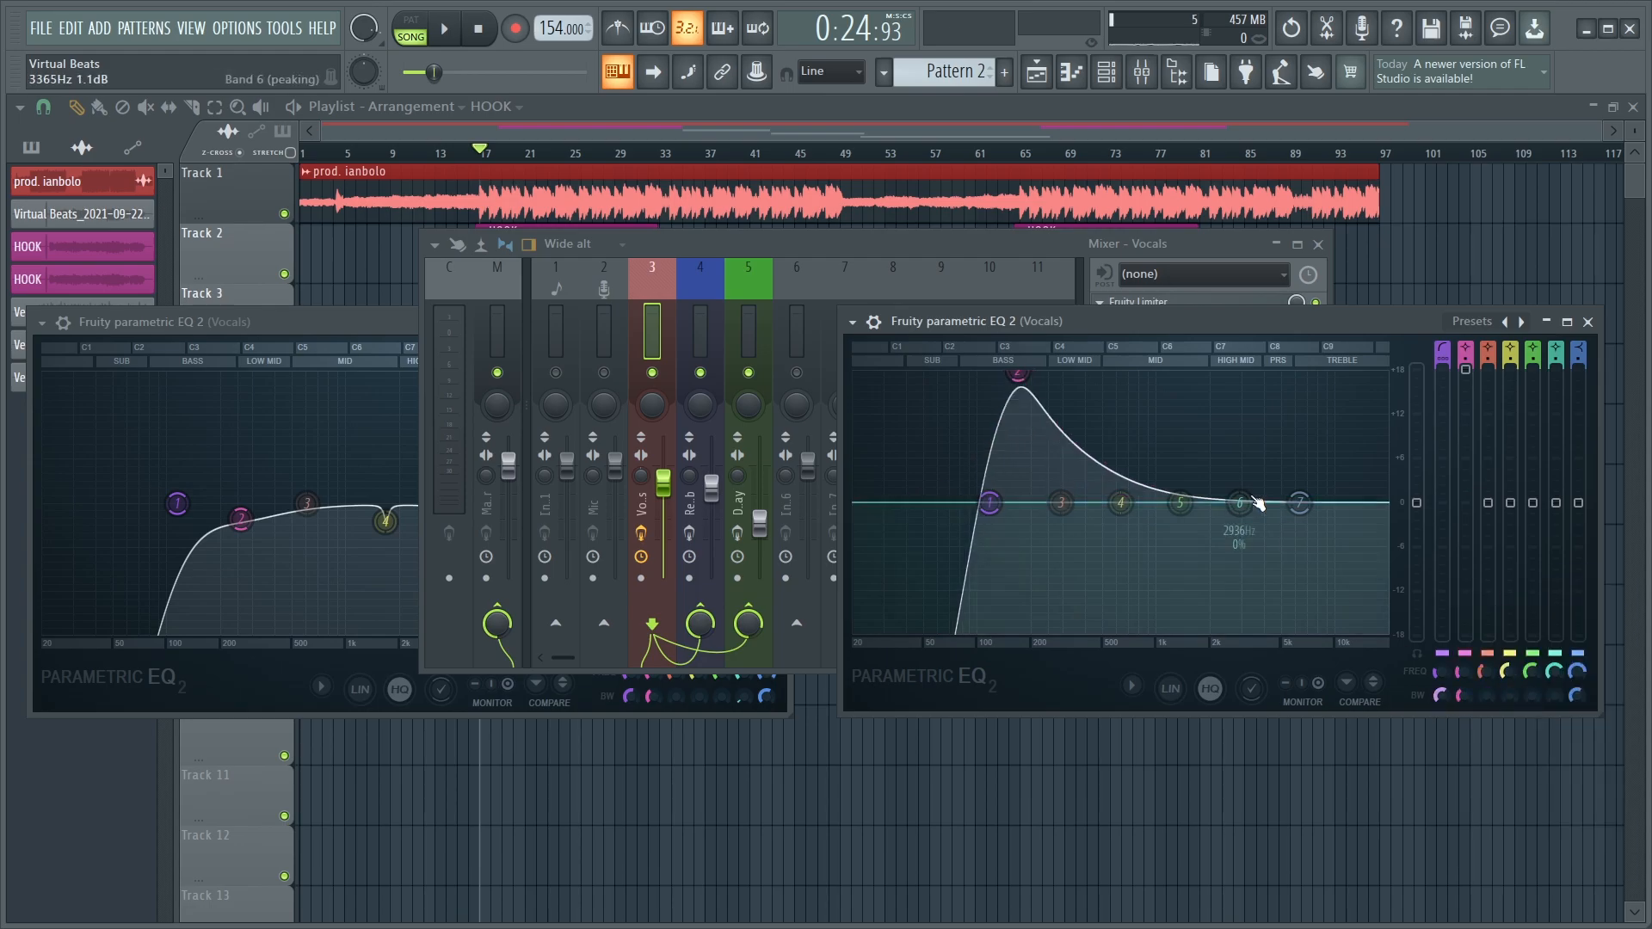
scroll(1463, 693, down, 8)
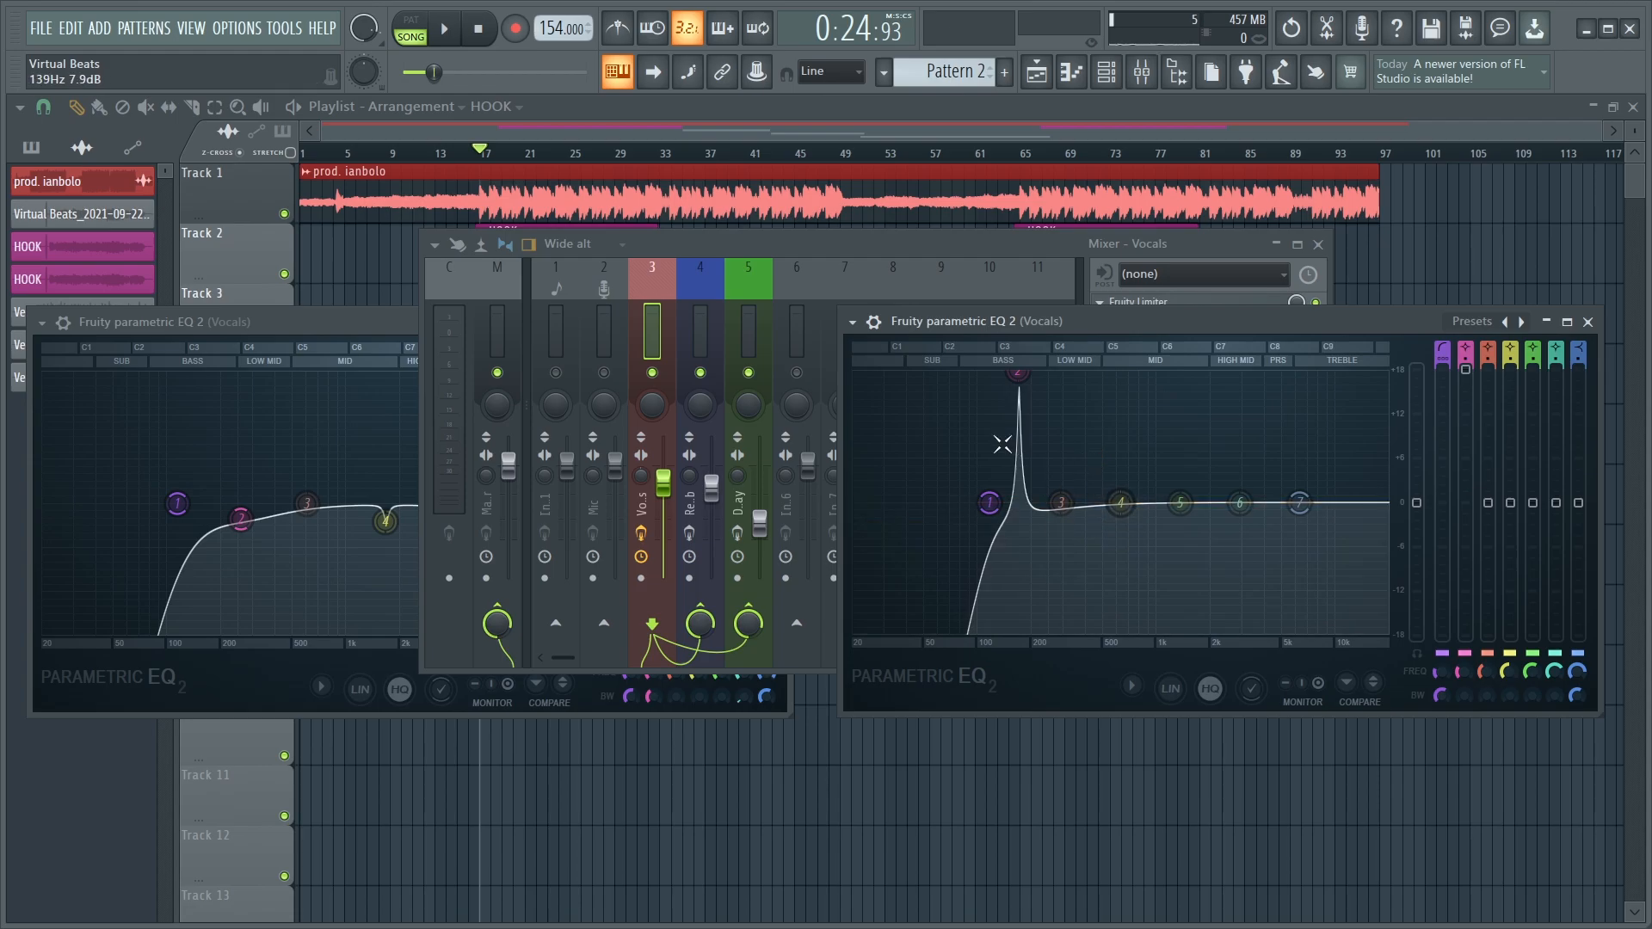
Step: Reset band 2's level, boost it to 18 dB at 210 Hz, and play the hook to listen for resonance
drag(1018, 374, 1031, 370)
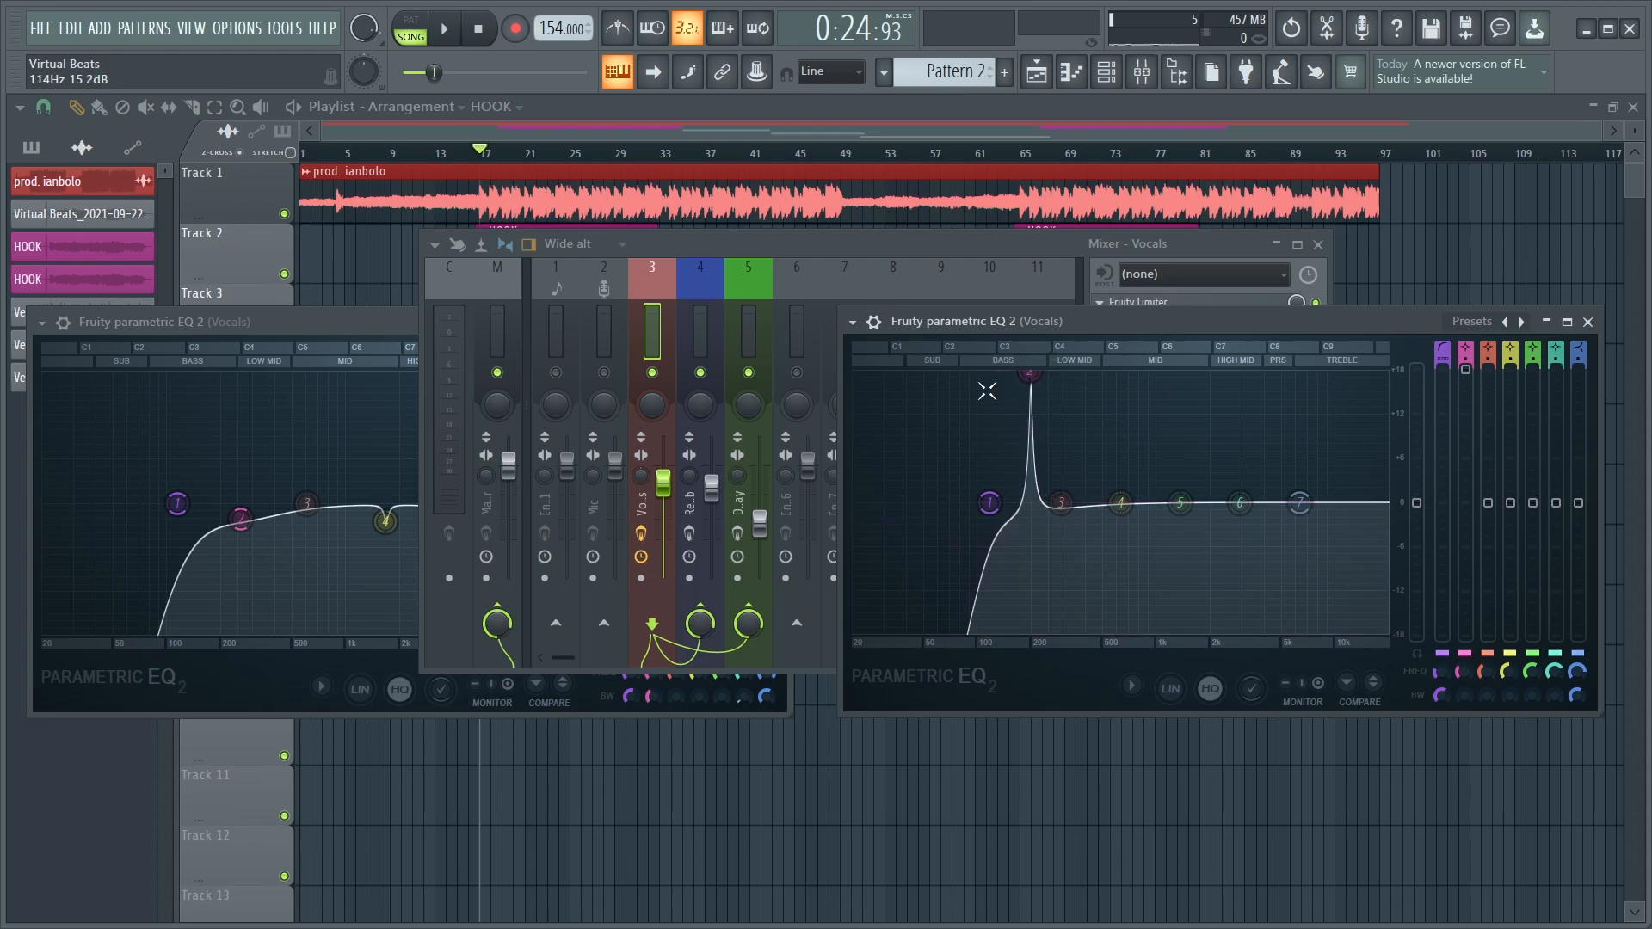
right_click(1465, 380)
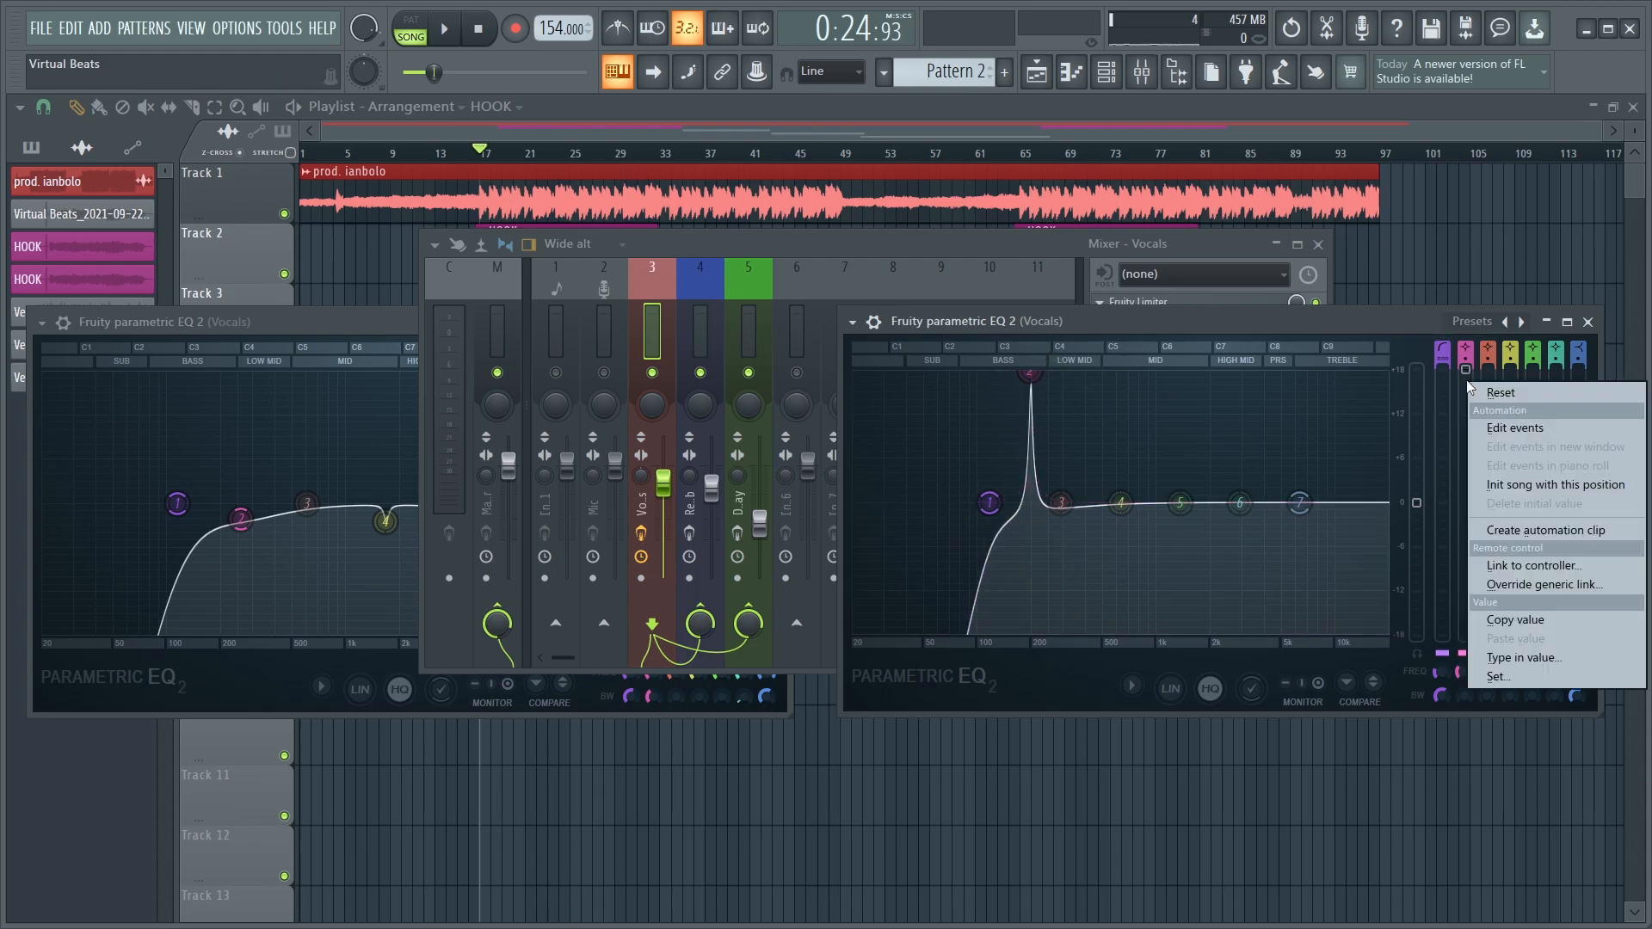
click(1489, 401)
drag(1030, 502, 1035, 373)
key(space)
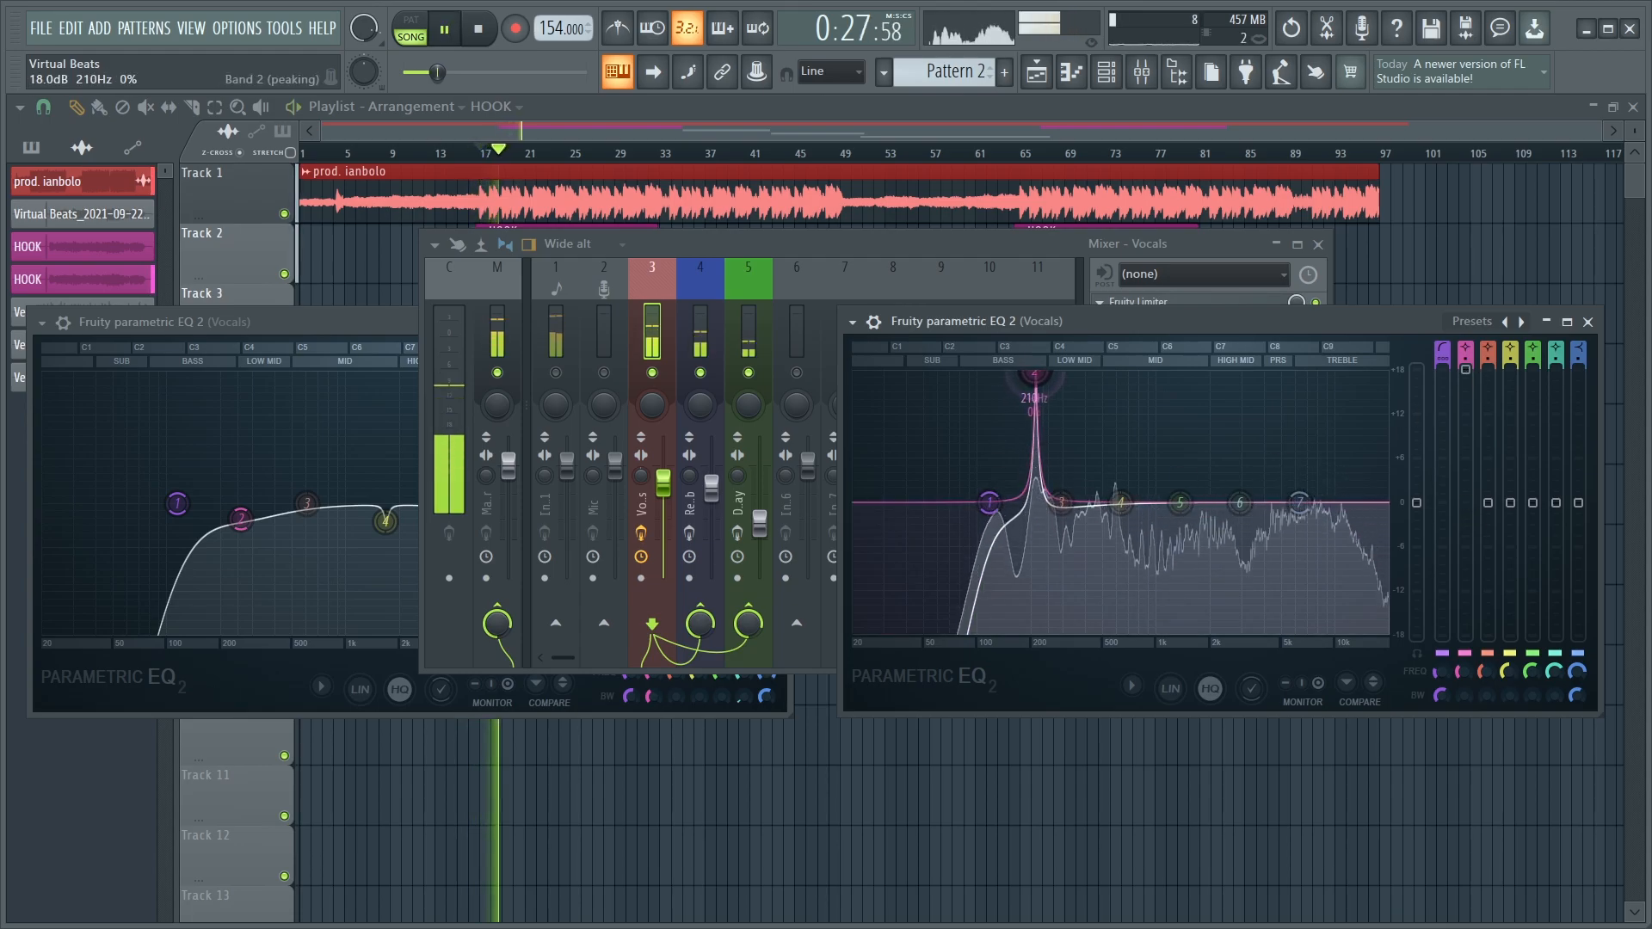
key(space)
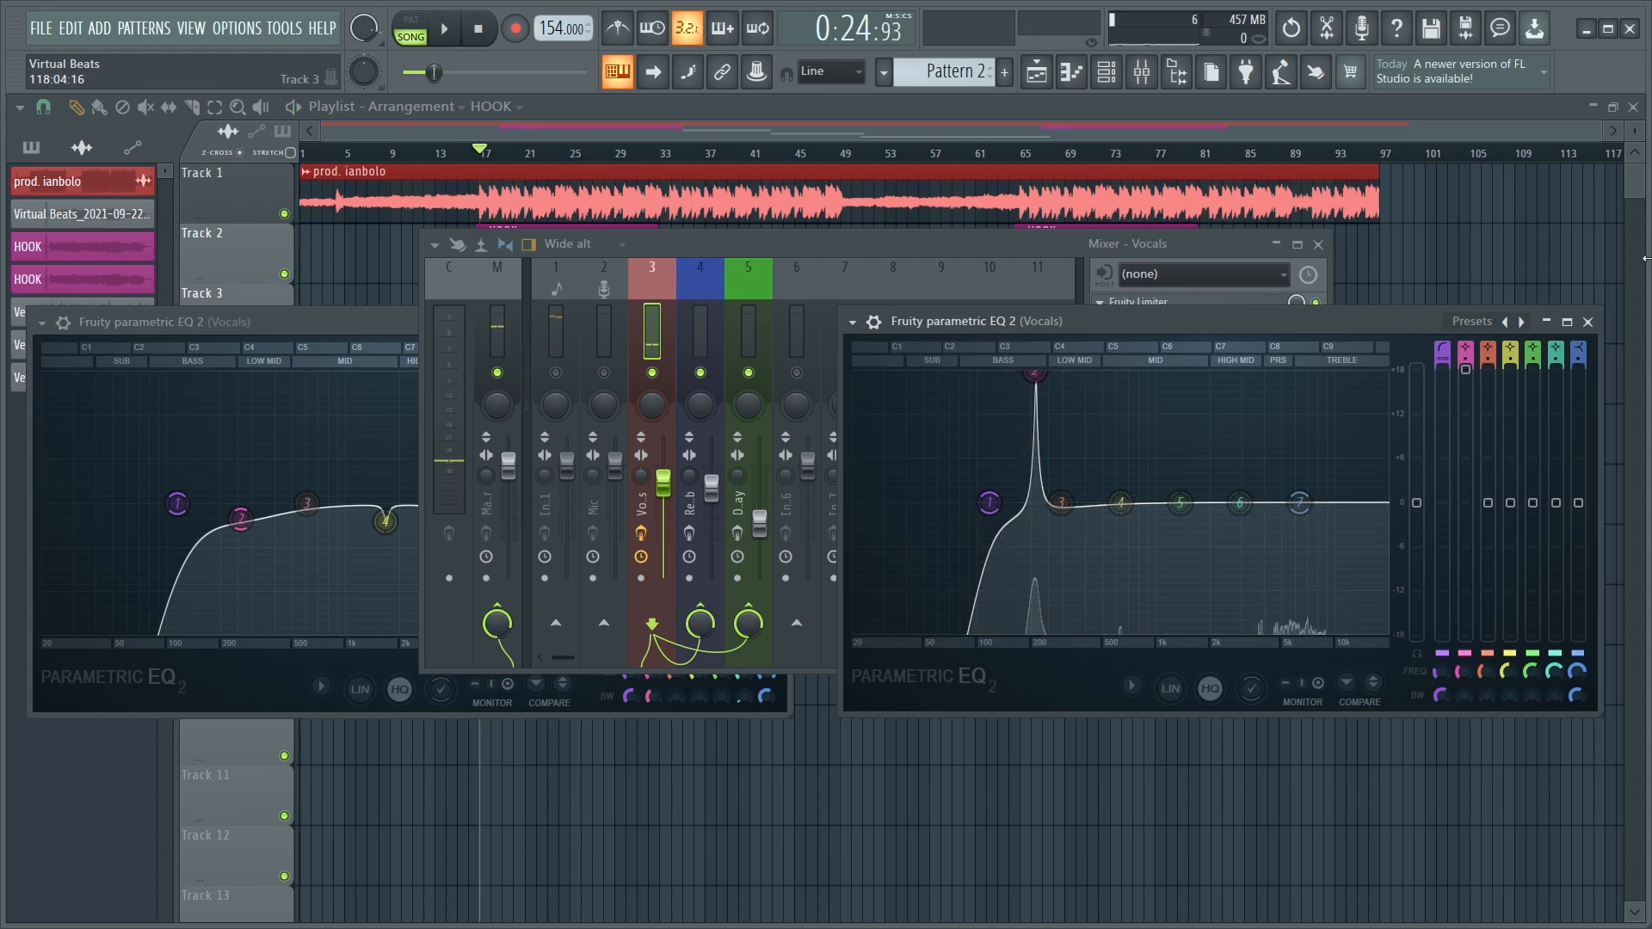
Step: Cut band 2 to about -8 dB and play the hook to check the cut
drag(1467, 372, 1465, 562)
key(space)
key(space)
Step: During playback of the hook, cut band 3 by about 6 dB near 400 Hz
key(space)
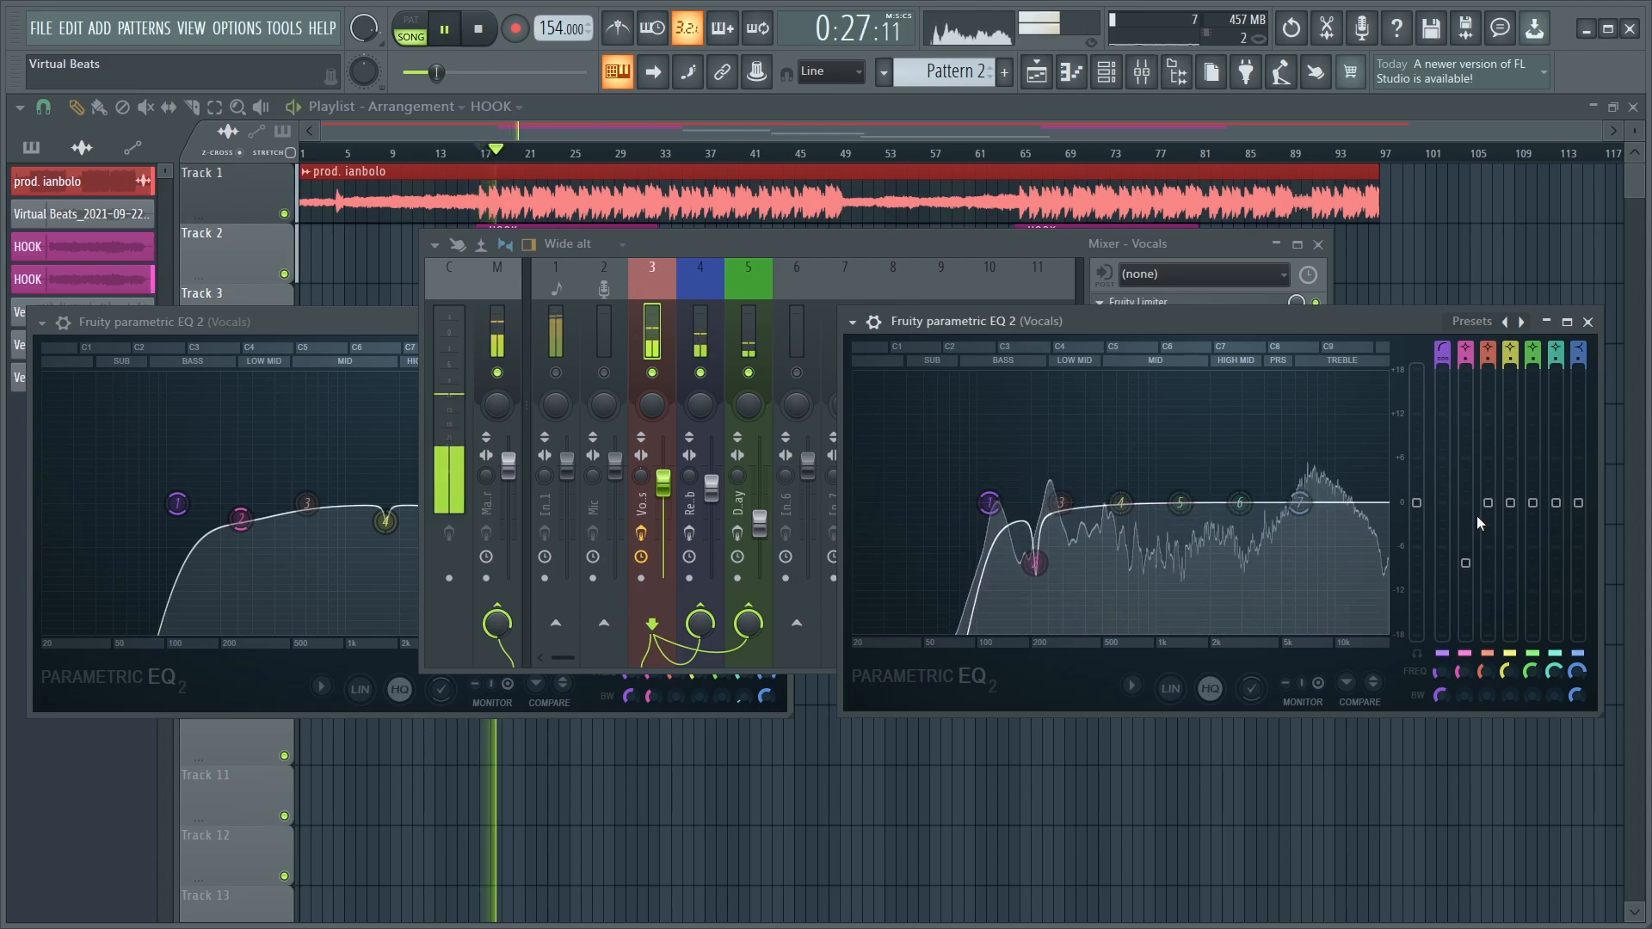
drag(1060, 503, 1084, 543)
key(space)
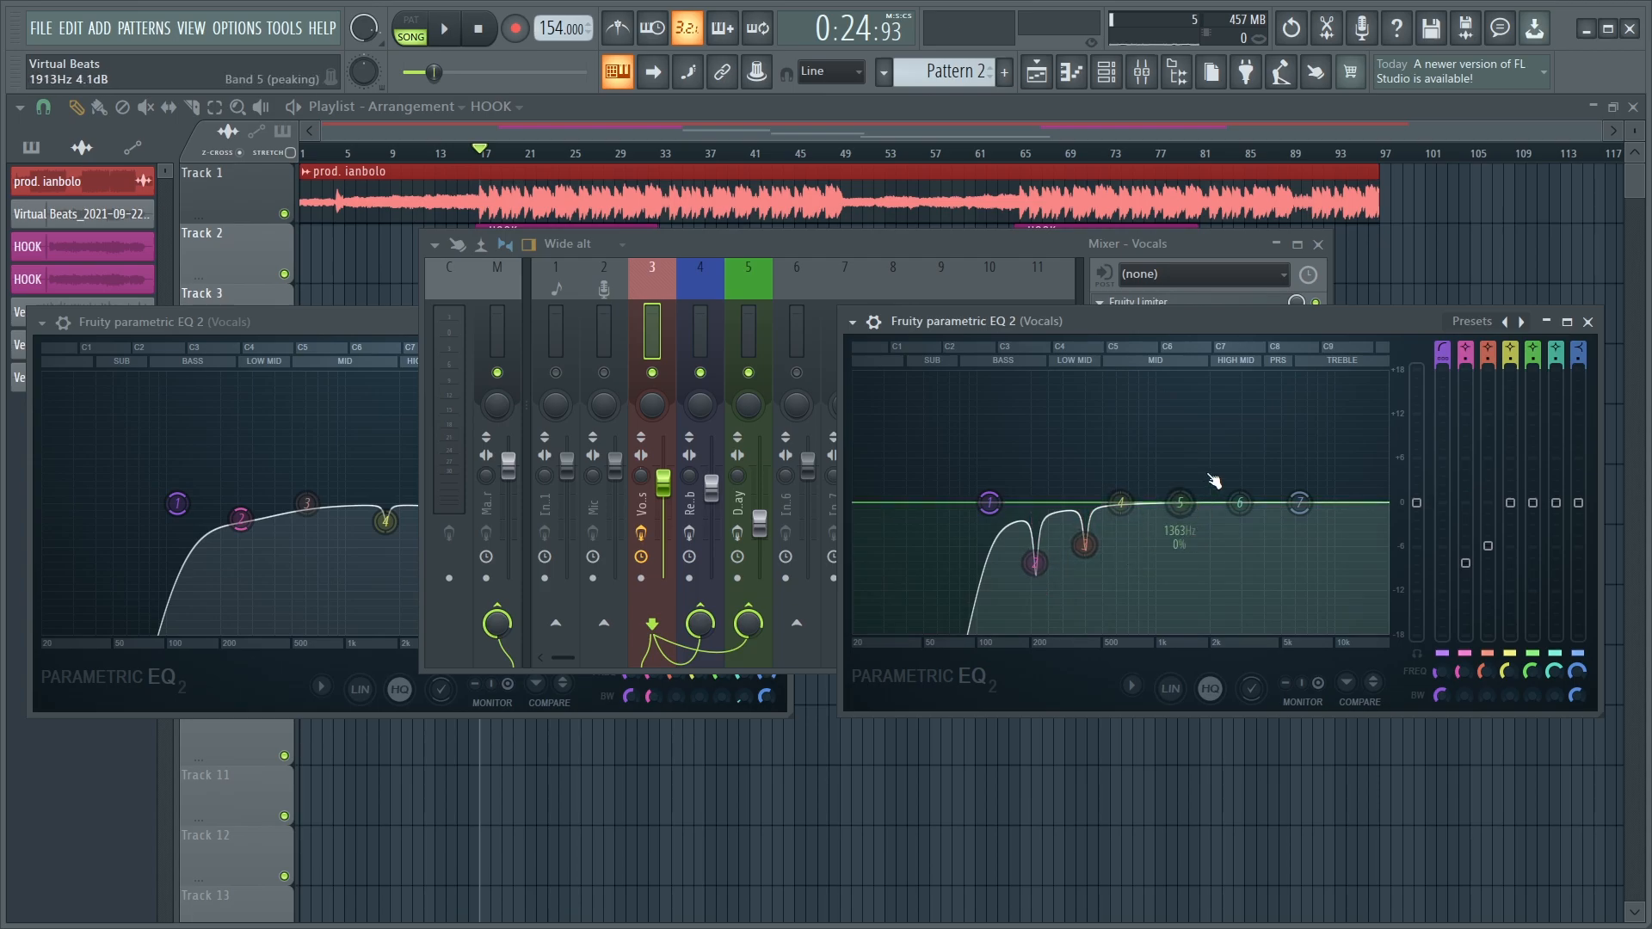
Step: Boost band 4 to 18 dB and sweep it slightly higher in frequency while playing the hook to find resonance
drag(1510, 503, 1510, 370)
key(space)
drag(1120, 373, 1141, 373)
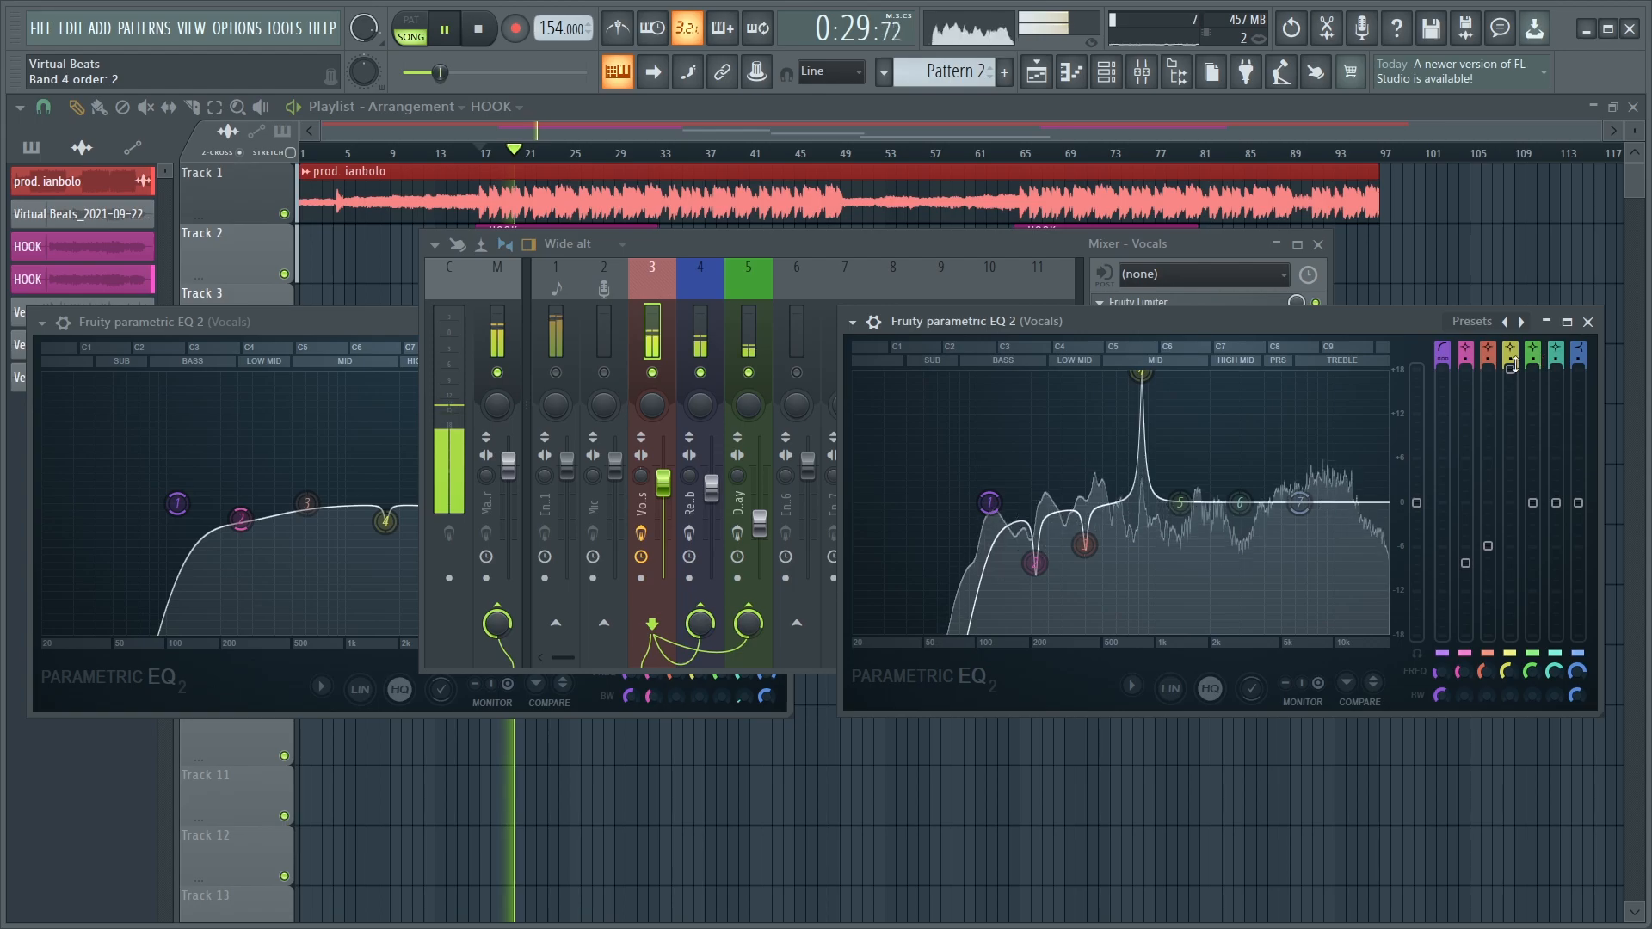
Step: Cut bands 4, 5 and 6 by about 3 to 4 dB each during playback, with band 6 near 3710 Hz, and stop playback
mouse_move(1509, 368)
mouse_down()
mouse_move(1510, 533)
mouse_move(1532, 370)
mouse_up()
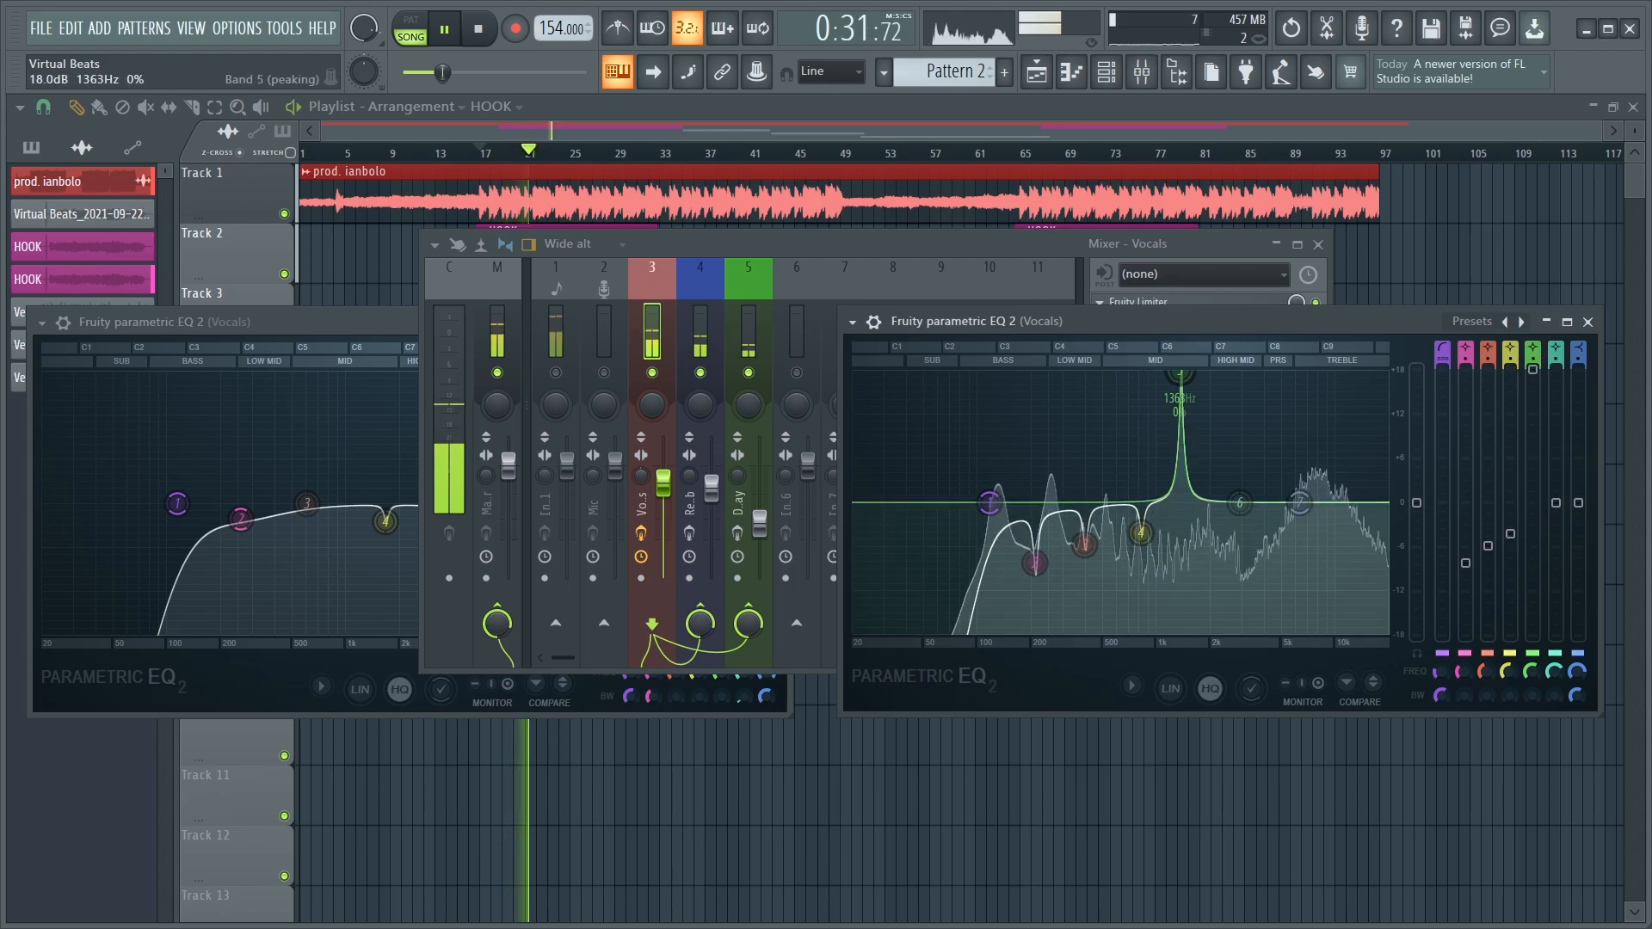
drag(1181, 373, 1258, 533)
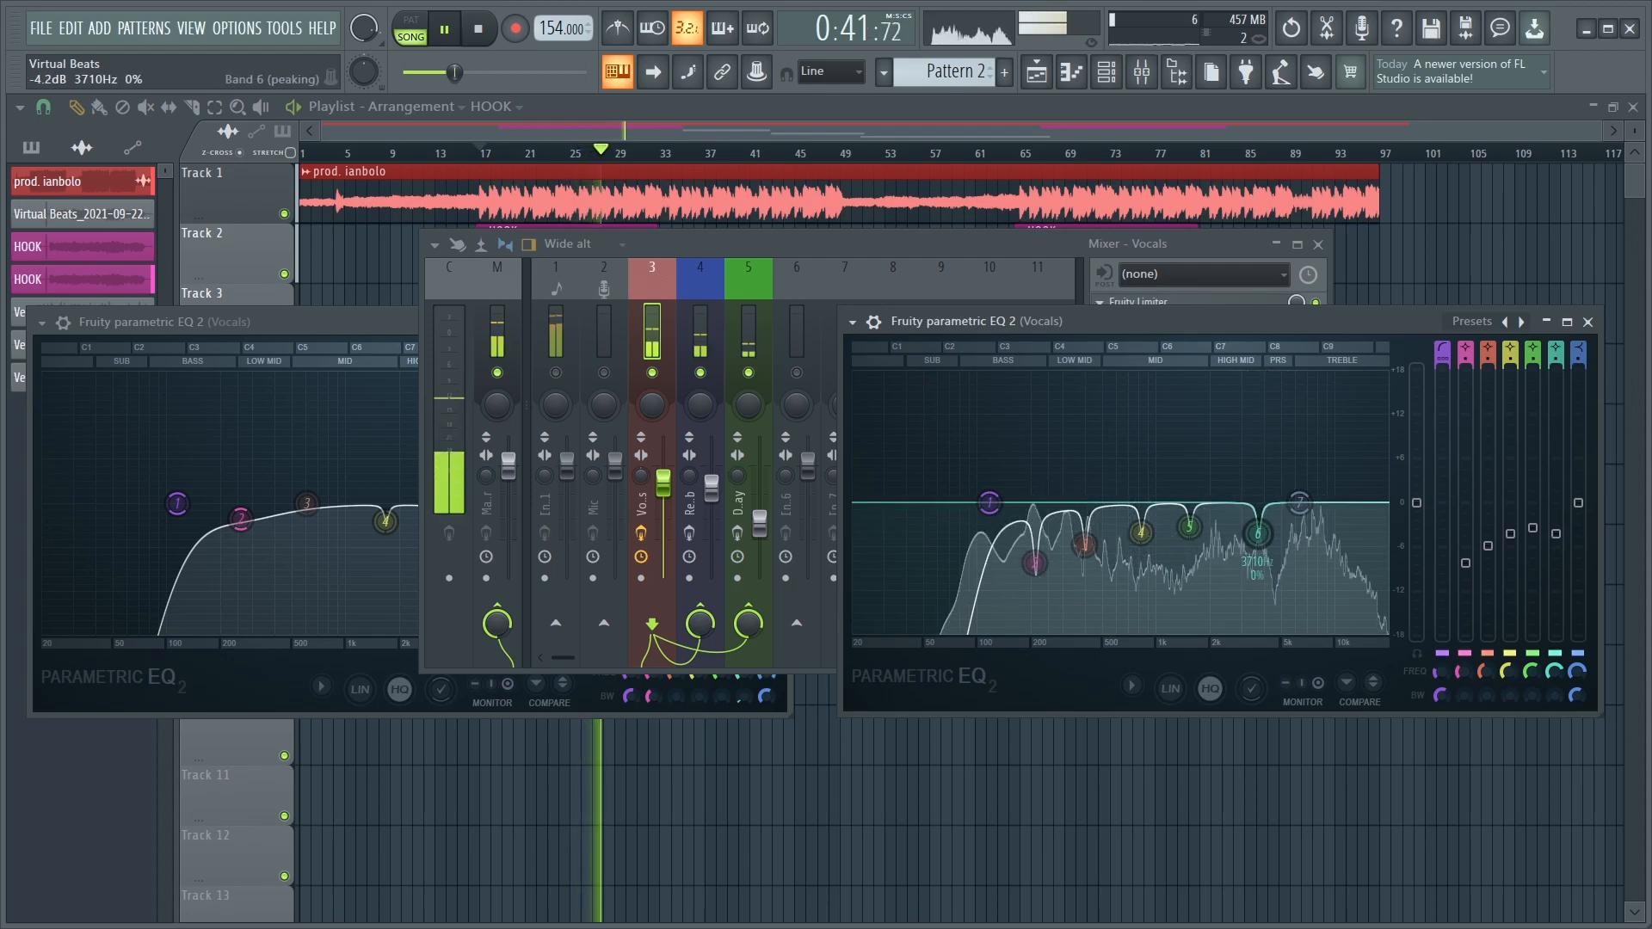
key(space)
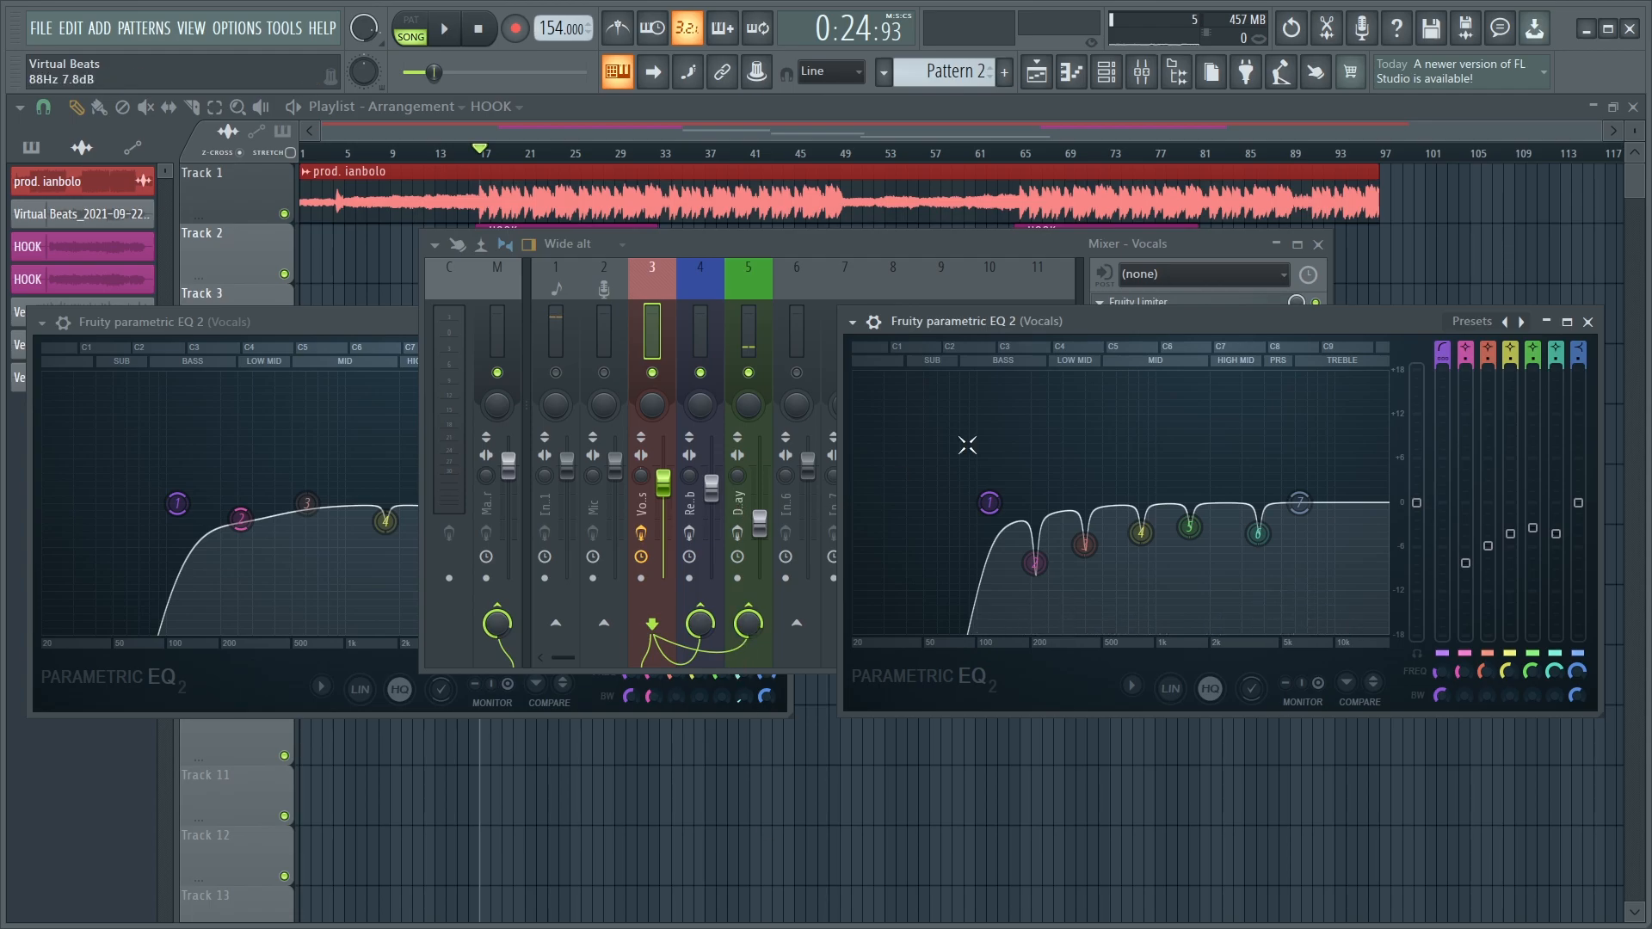
Step: Close the EQ and play the hook twice to judge the effect of the EQ cuts on the vocals
click(1587, 322)
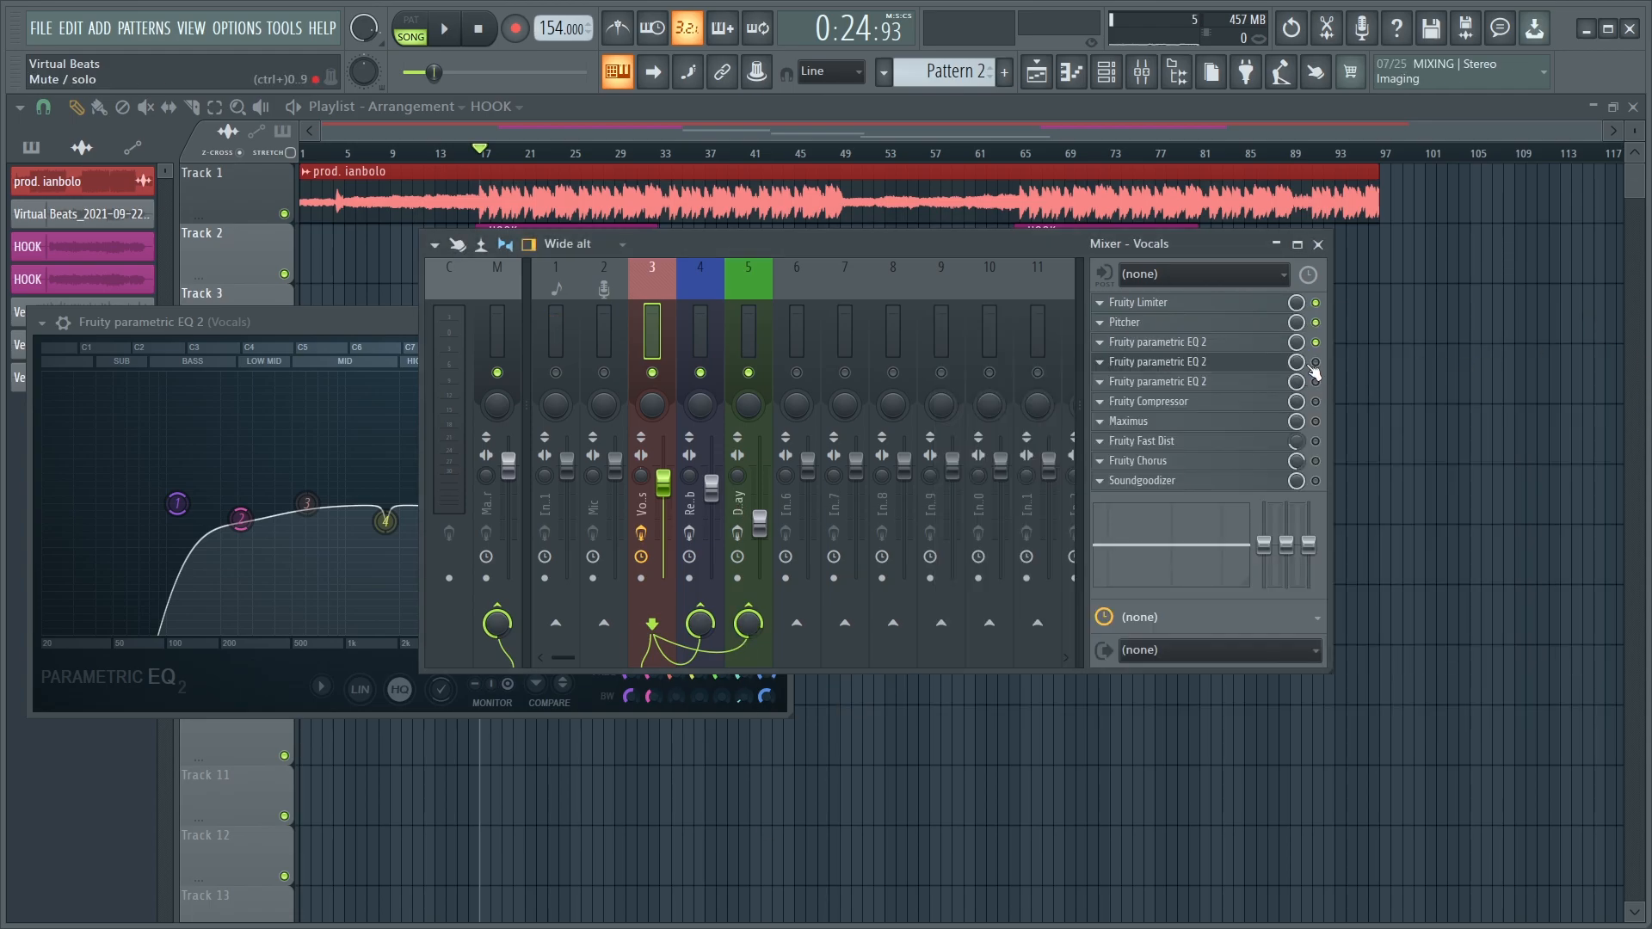
key(space)
key(space)
key(space)
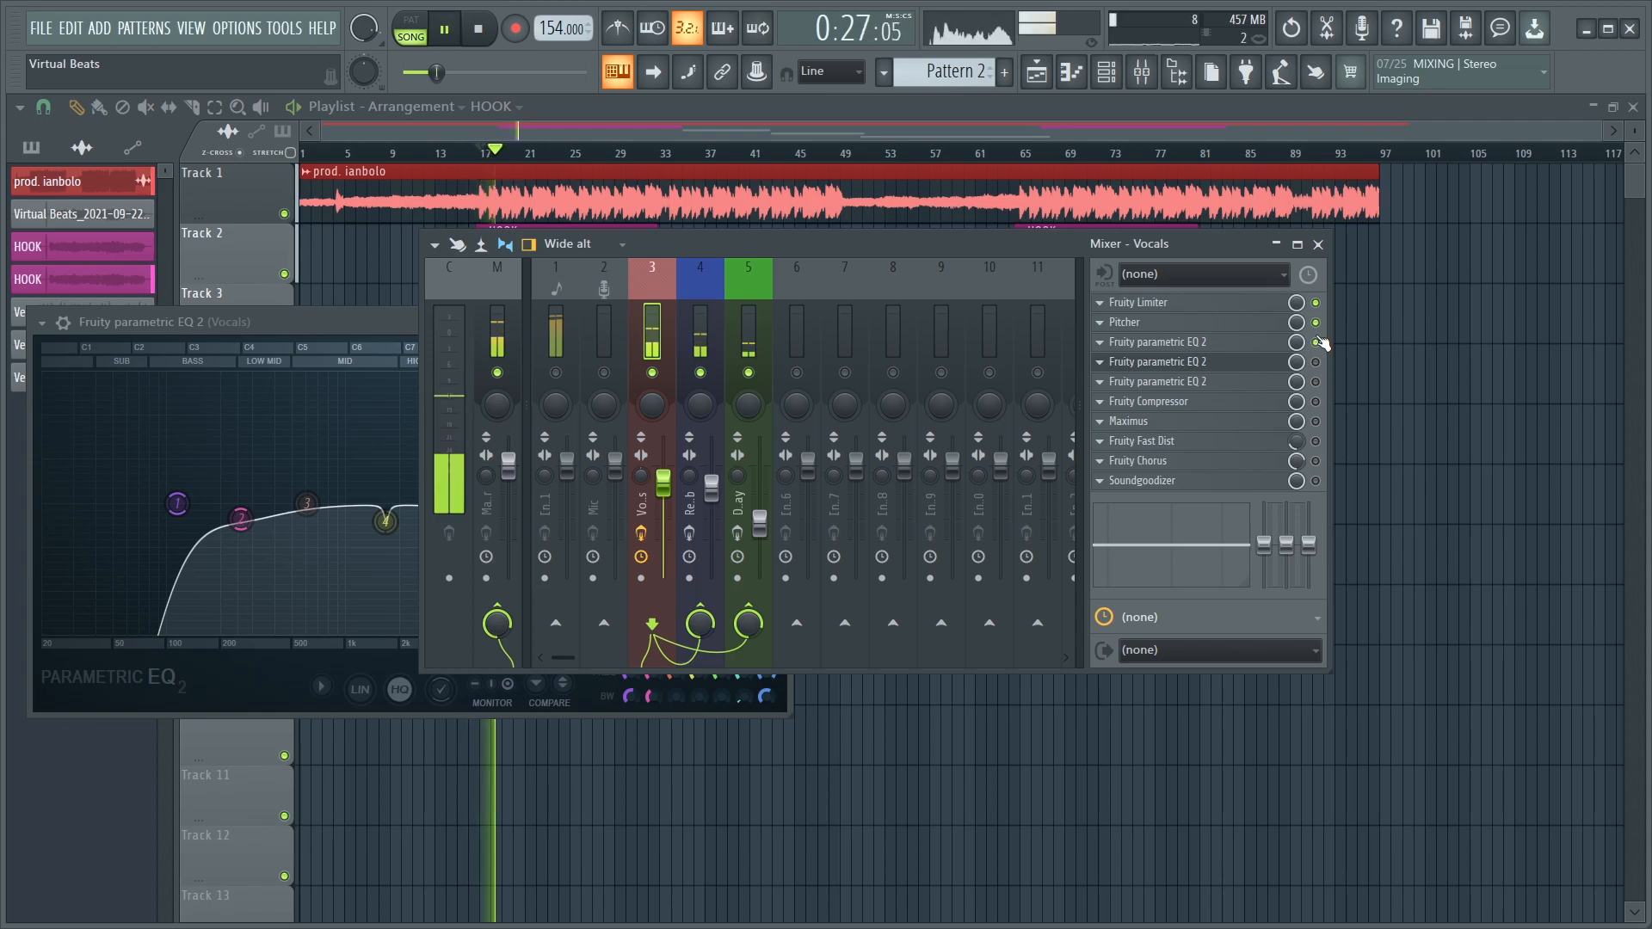
key(space)
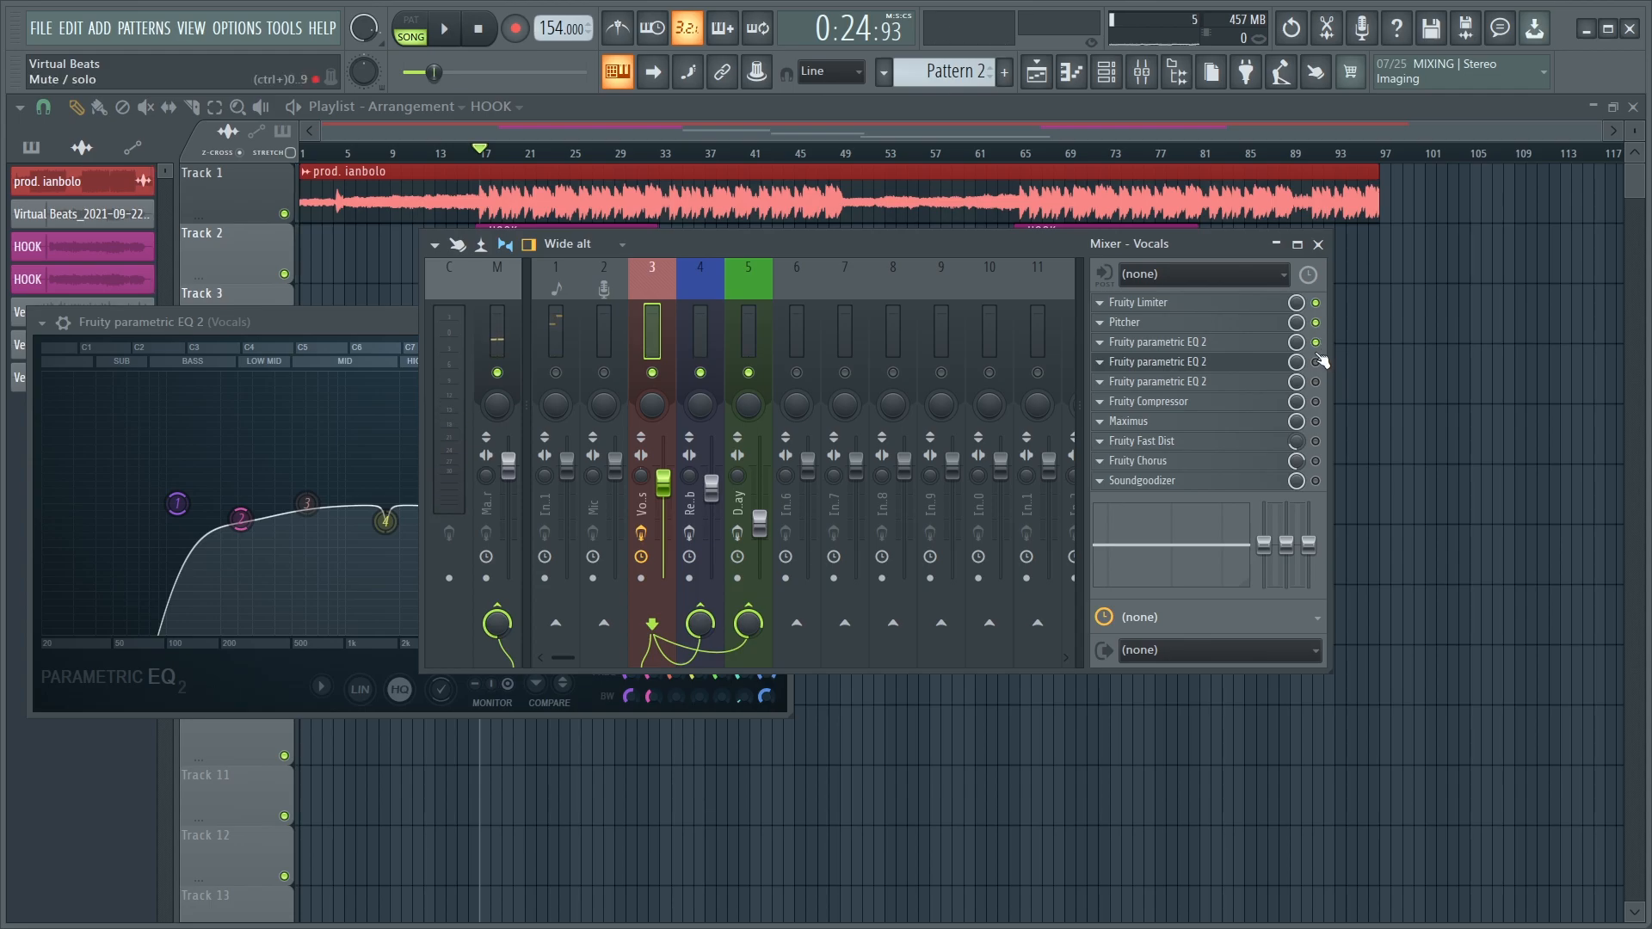
Step: Remove the Fruity parametric EQ 2 from slot 3 of the Vocals track
click(1110, 348)
click(1123, 381)
click(928, 528)
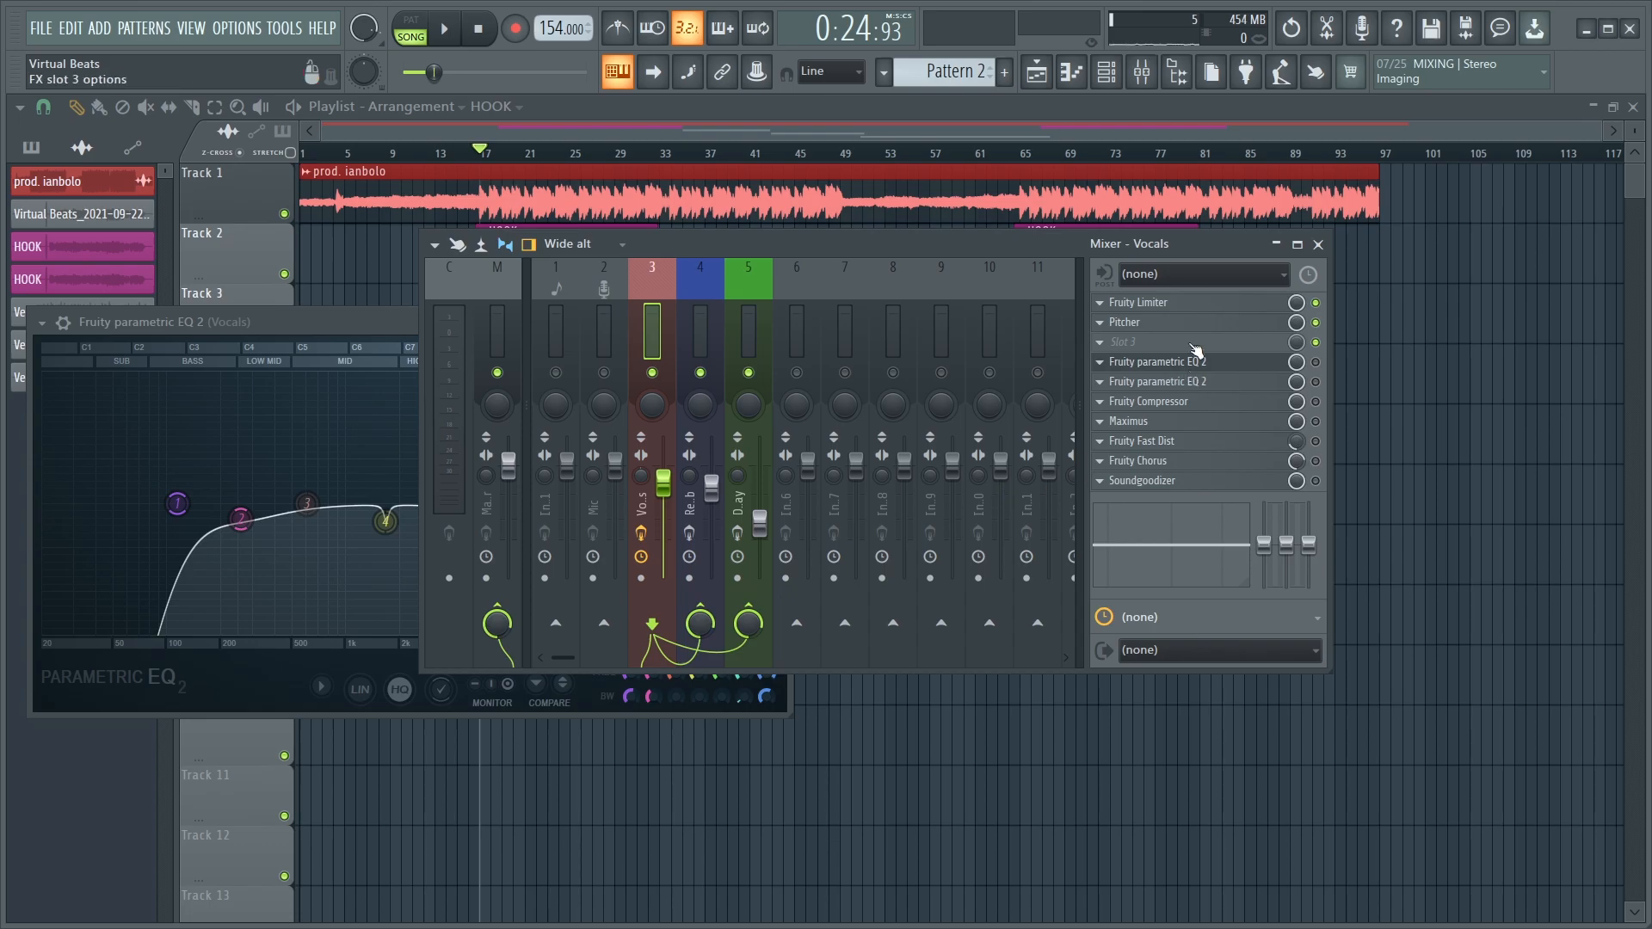
Step: Move the Fruity parametric EQ 2 from slot 4 up to slot 3, enable it, and open its window
drag(1195, 372, 1200, 348)
click(1221, 348)
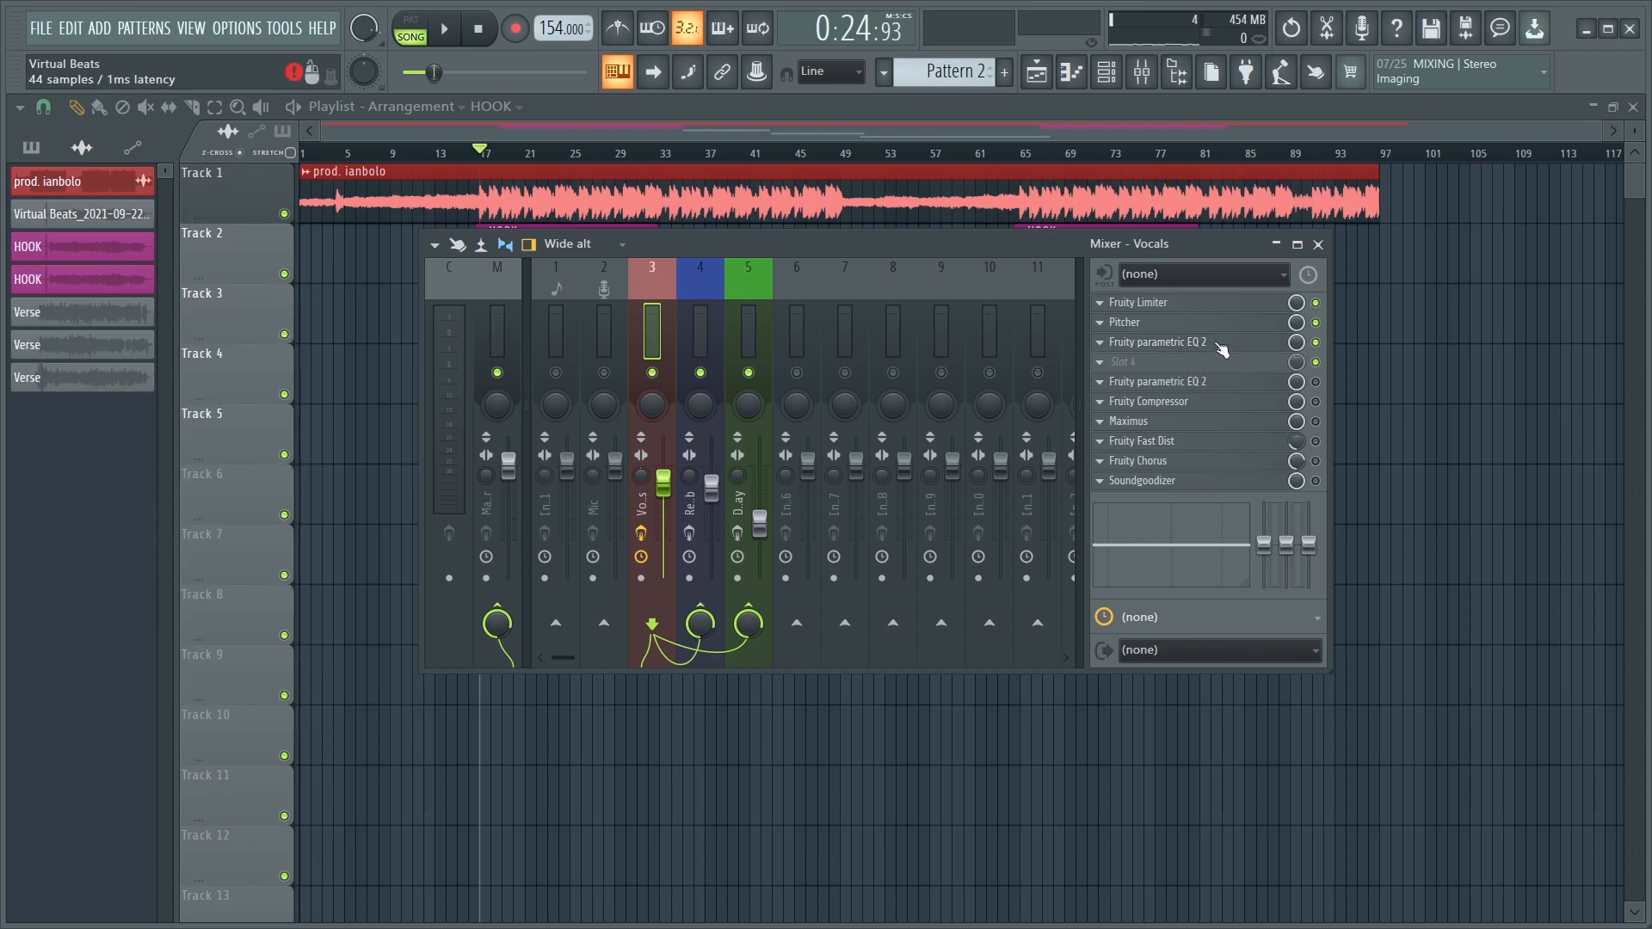
click(1221, 349)
drag(478, 315, 1003, 232)
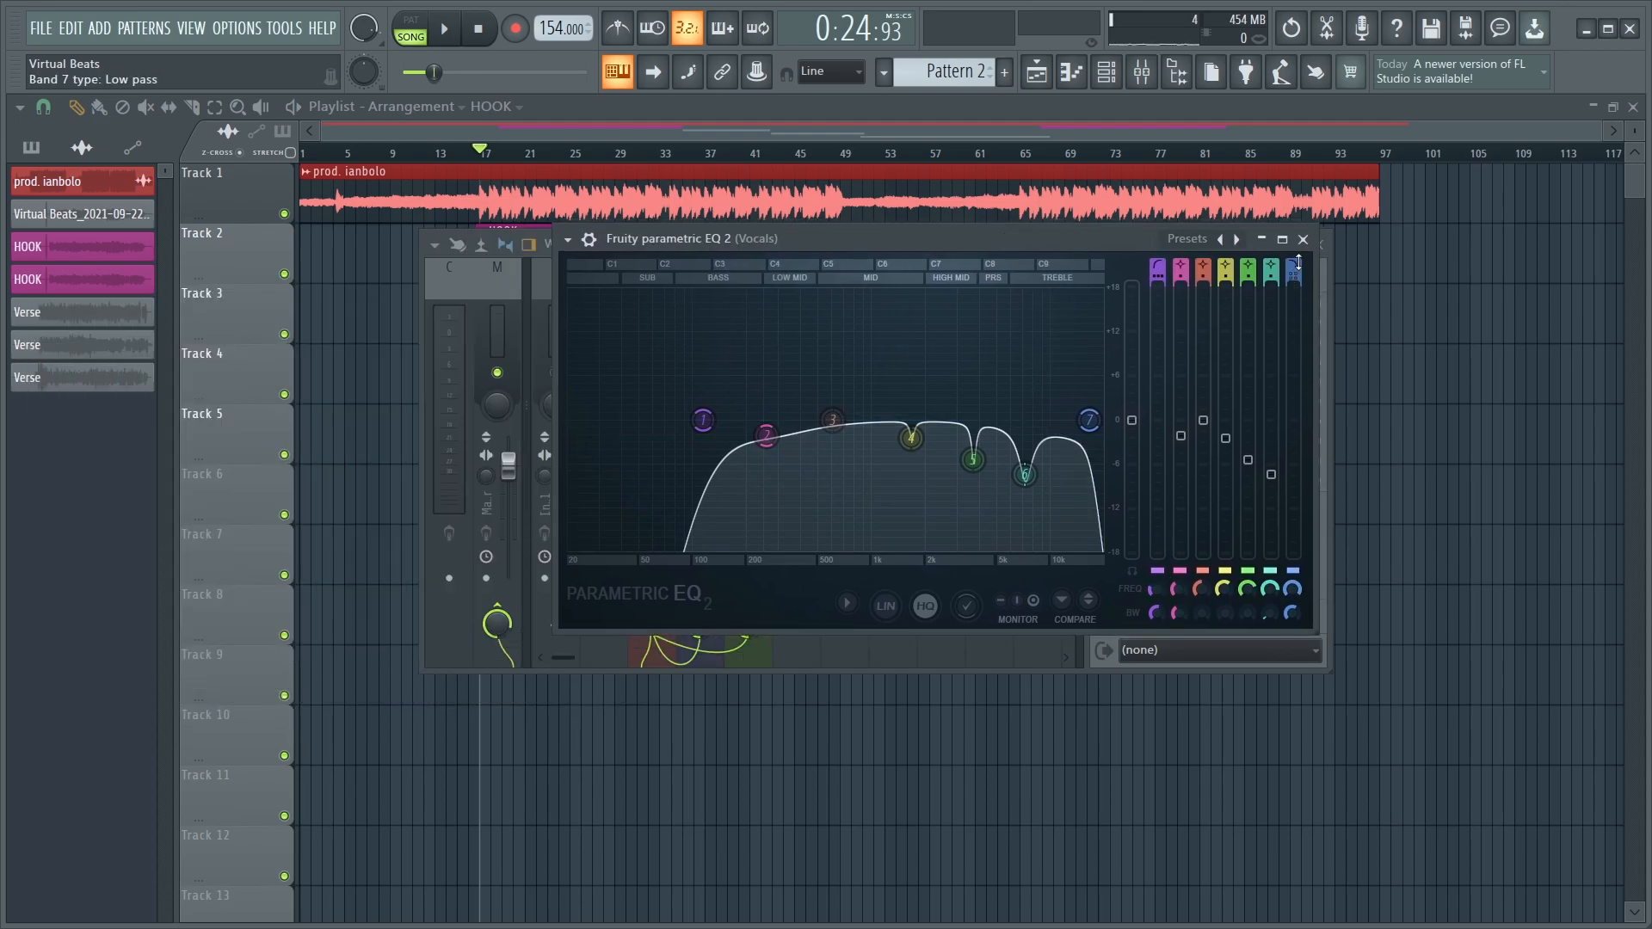
Step: Examine the filter order options of the EQ's low-pass band 7 and its high-pass band 1, and close the EQ
right_click(1089, 421)
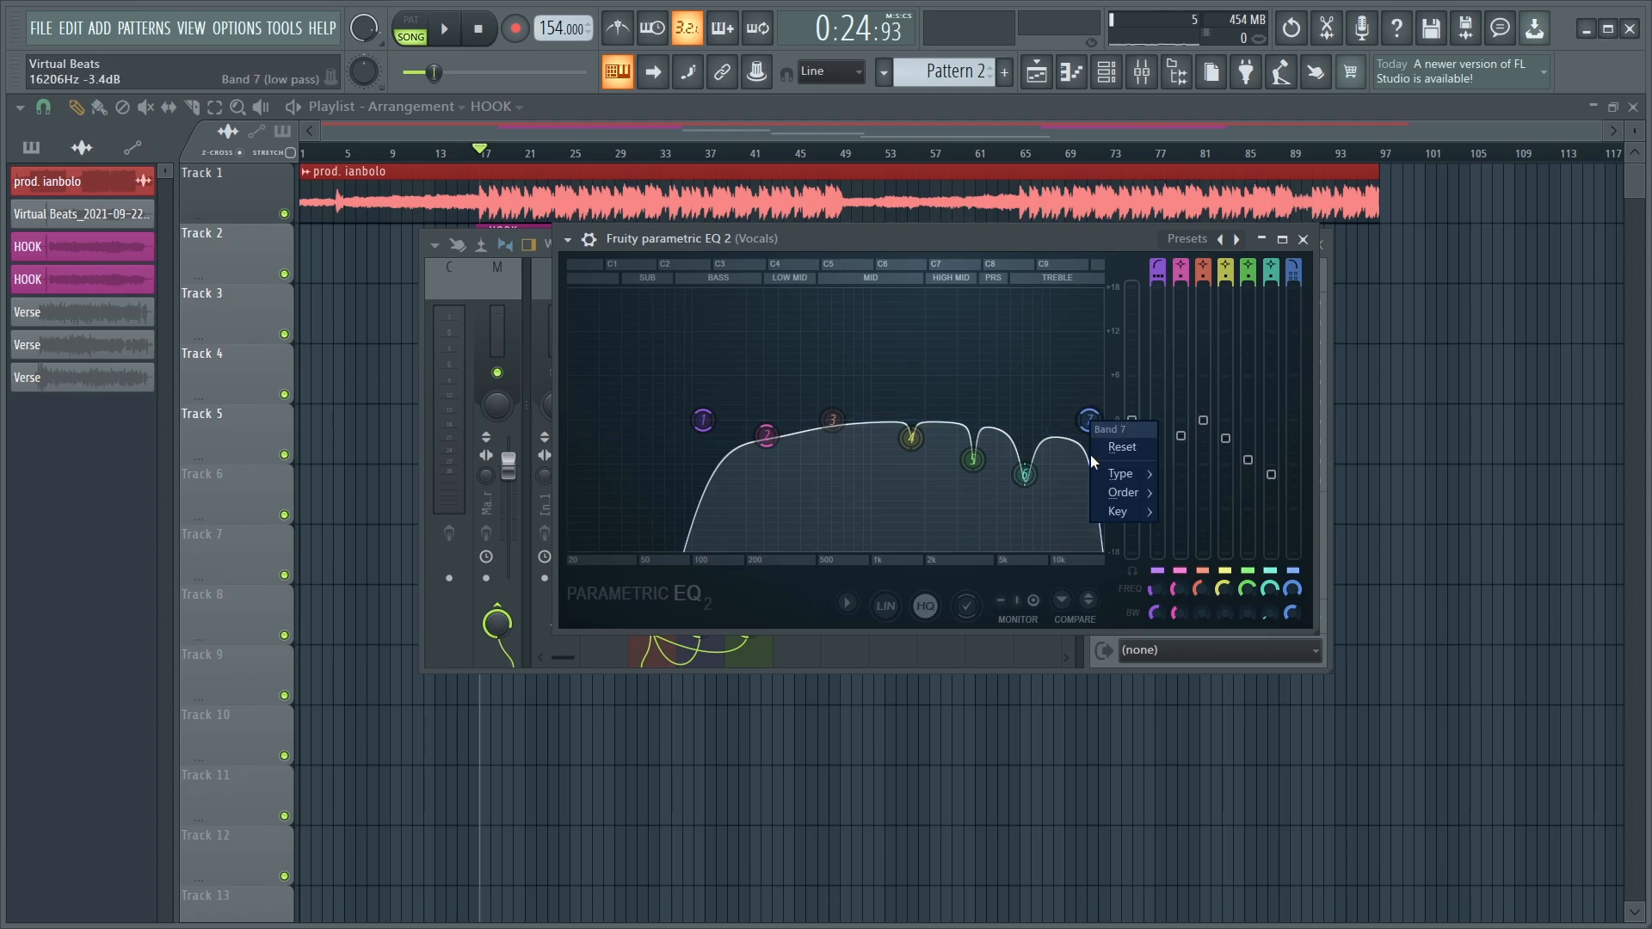
mouse_move(1117, 476)
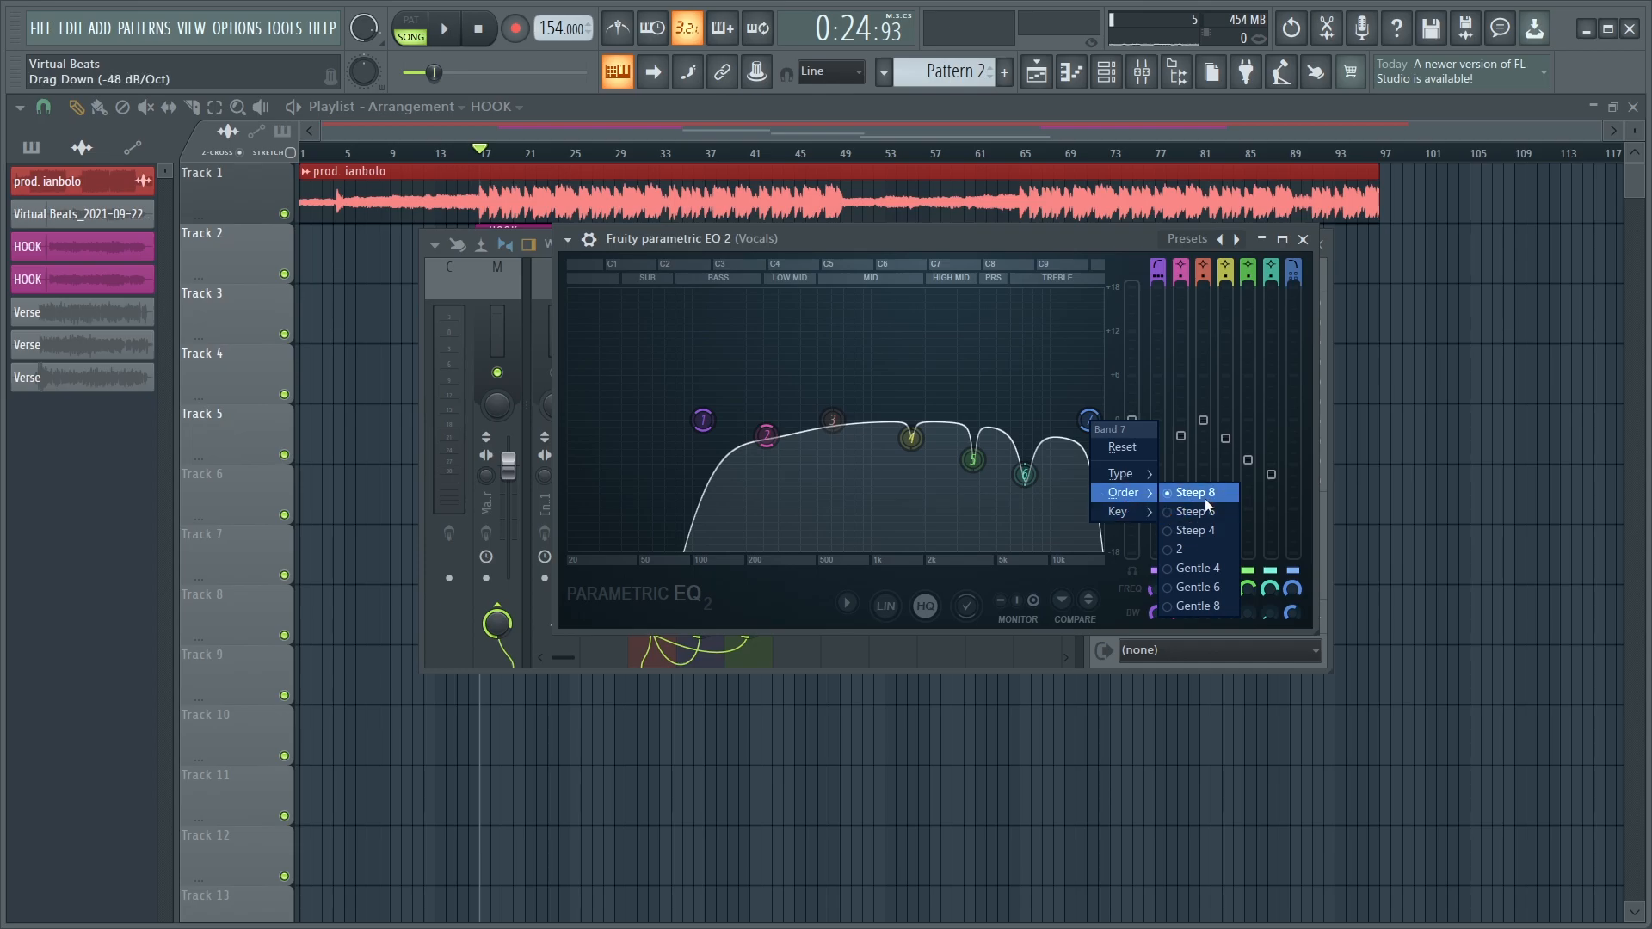
right_click(1093, 419)
click(1089, 420)
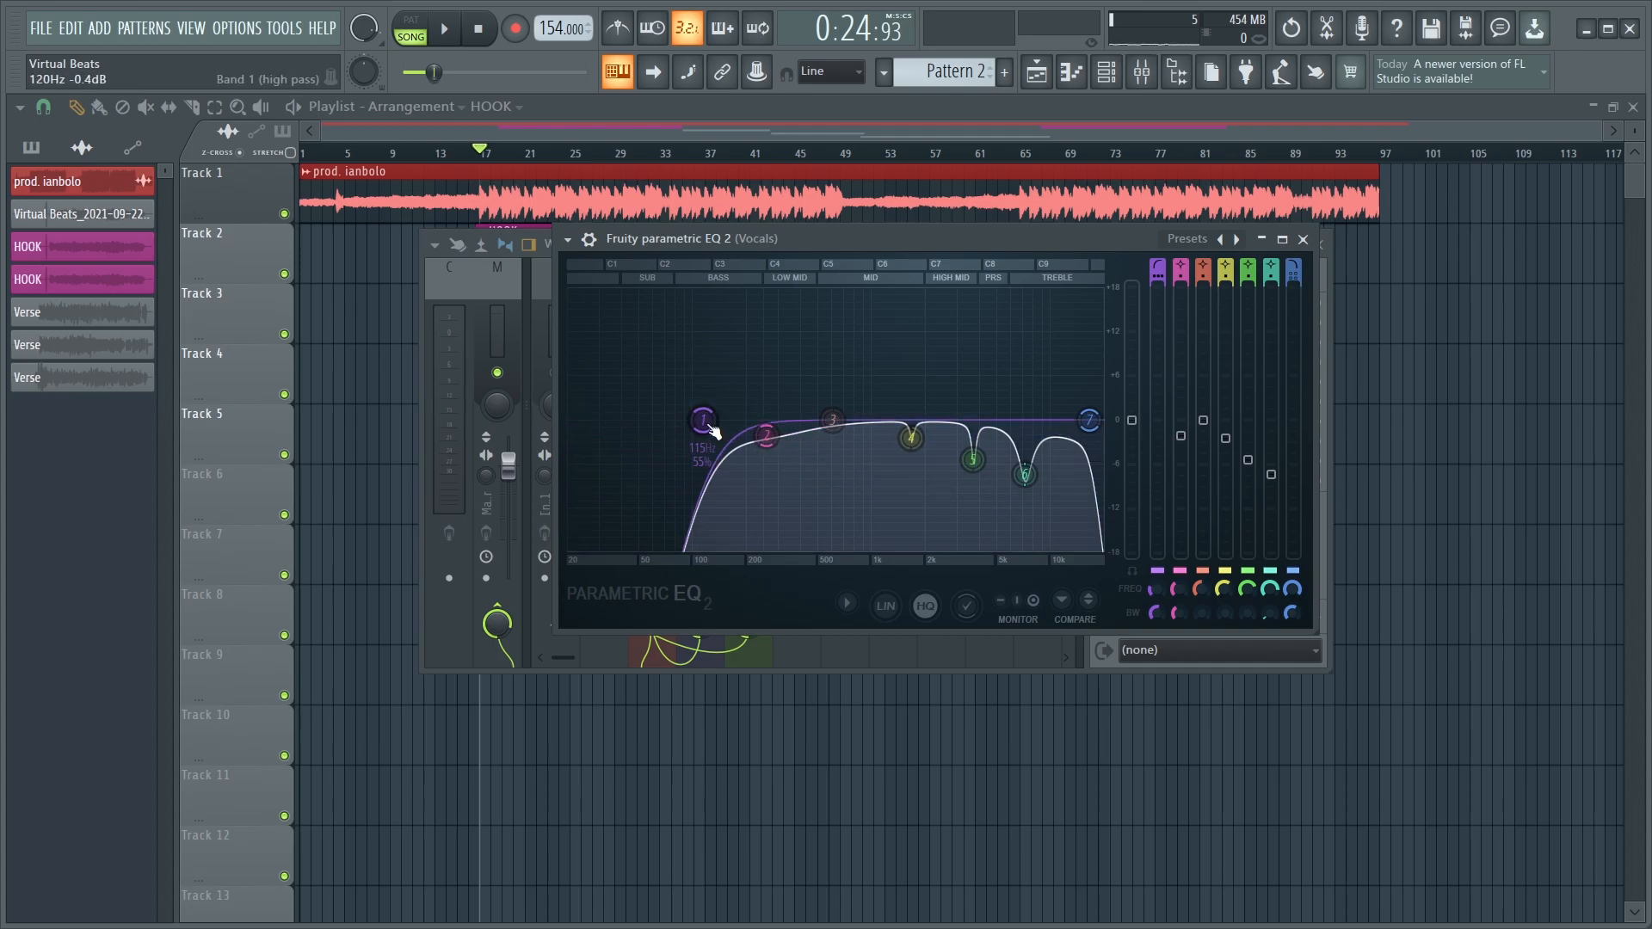
click(1303, 240)
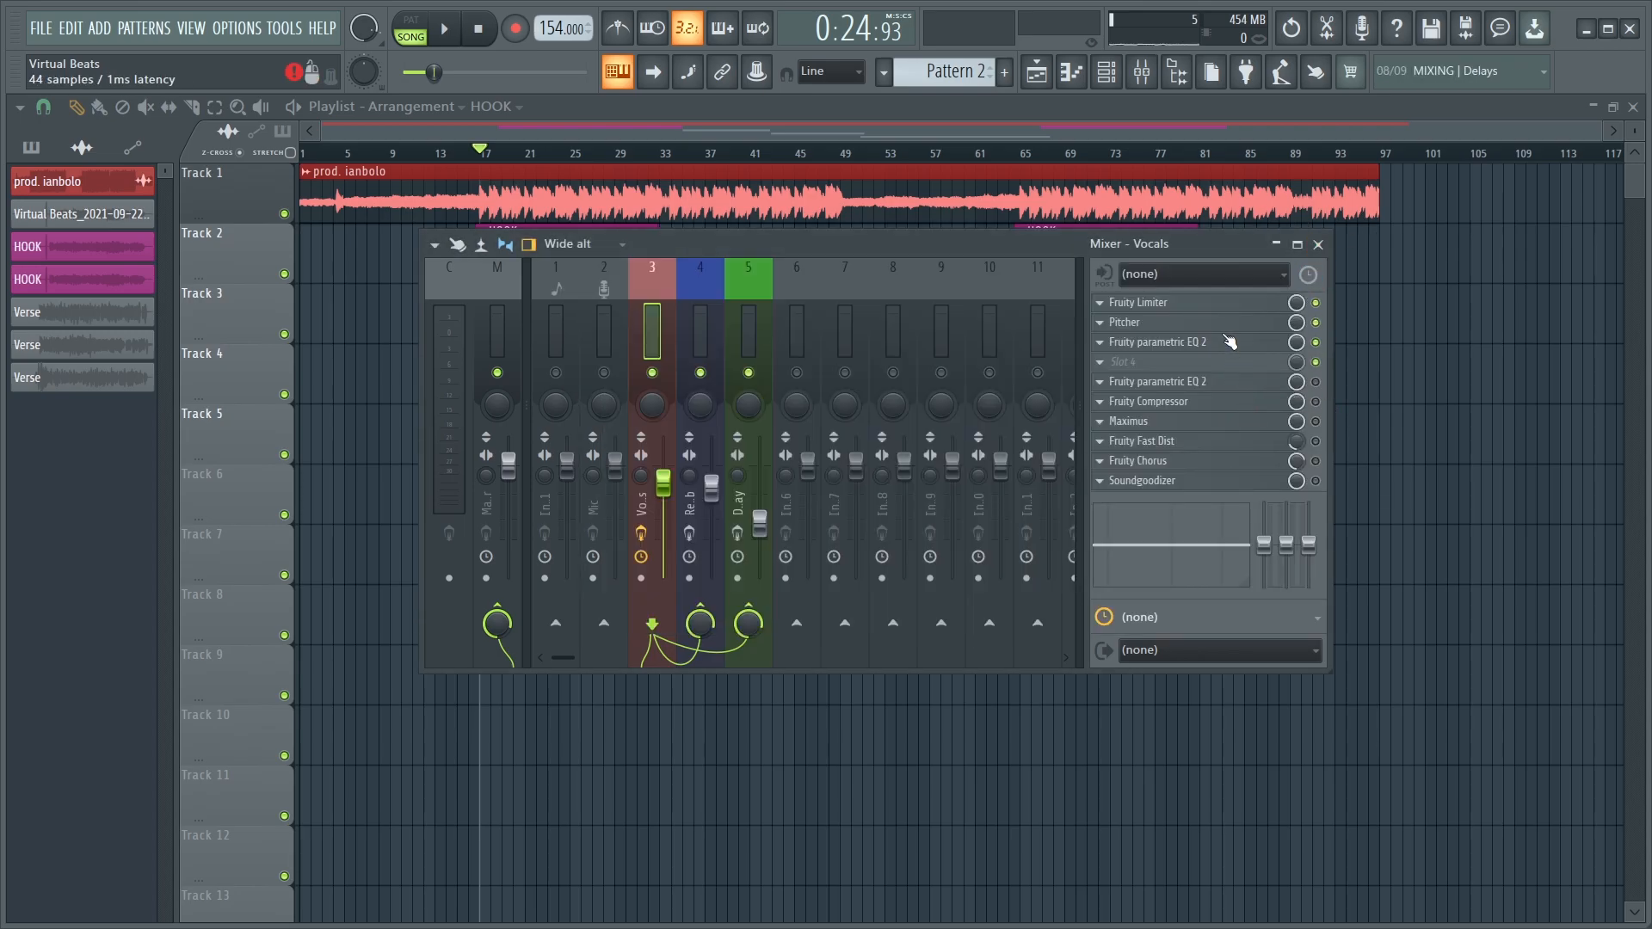
Step: Move the Fruity parametric EQ 2 from slot 5 up to slot 4, enable it, and open it to show its curve
drag(1261, 392, 1261, 370)
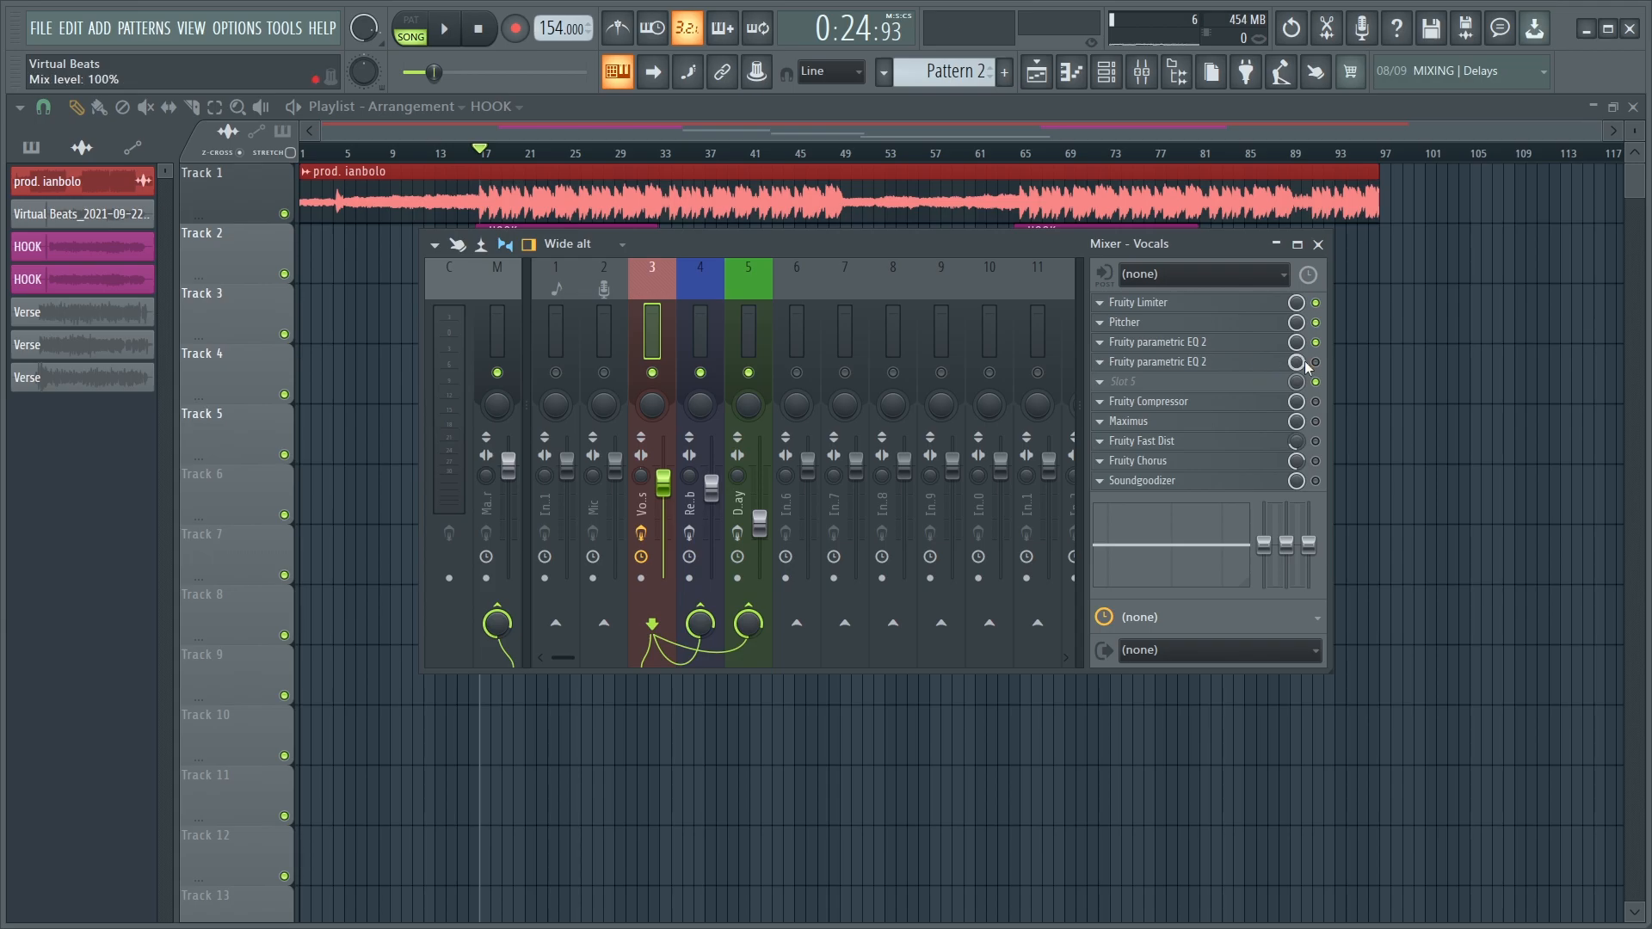
click(1226, 342)
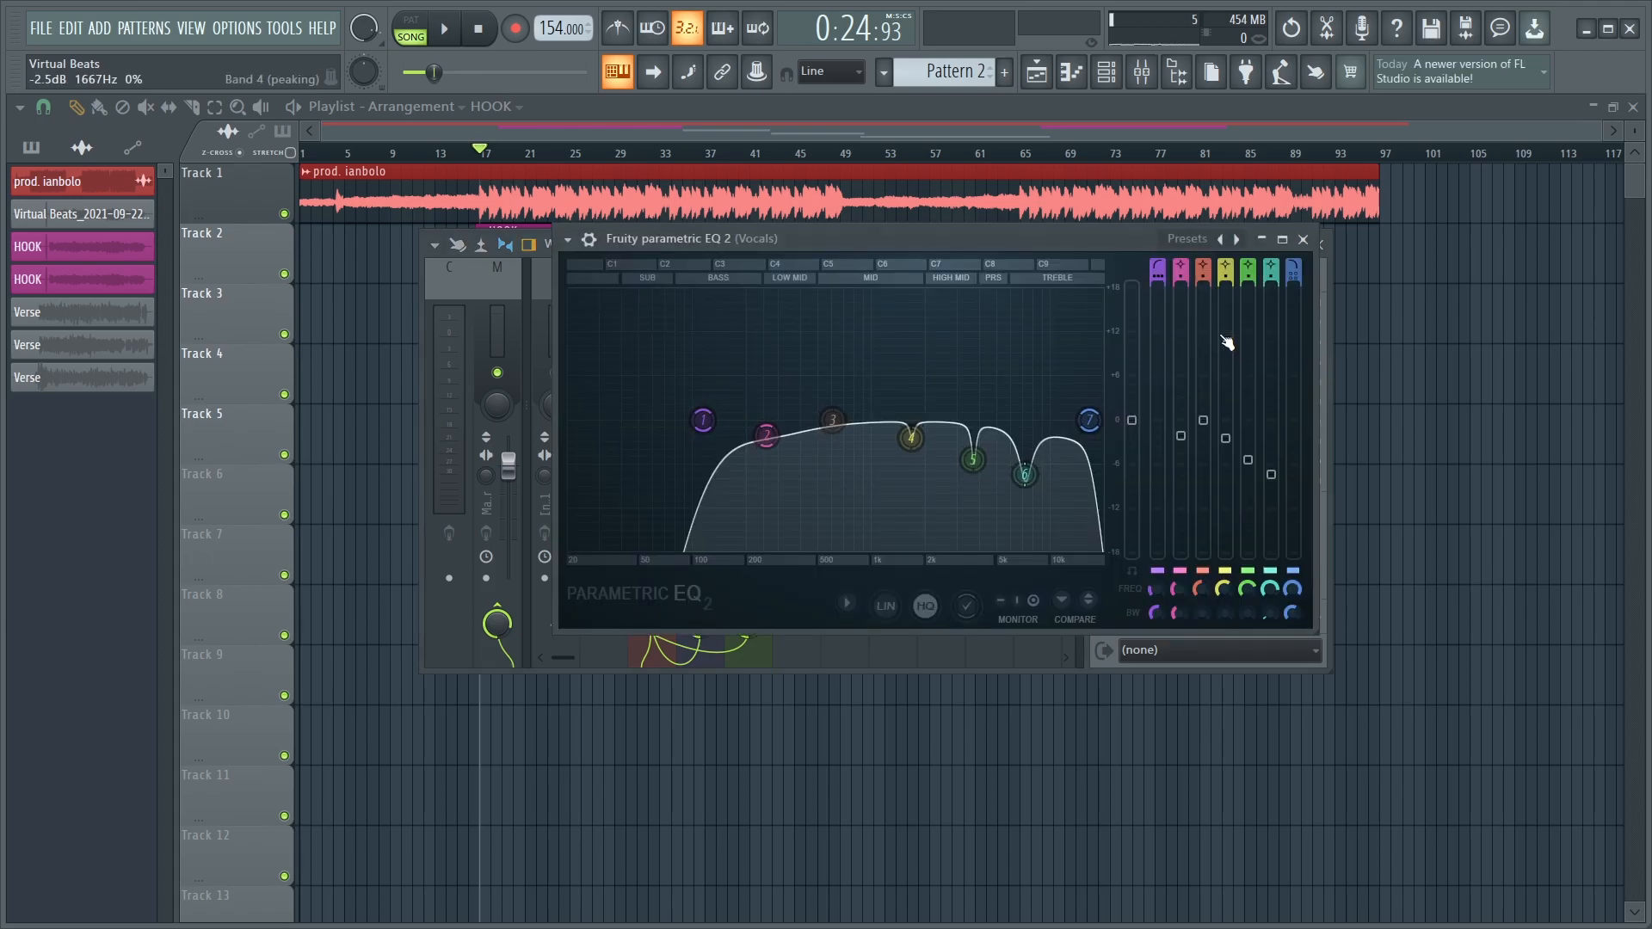
click(1225, 342)
click(1249, 362)
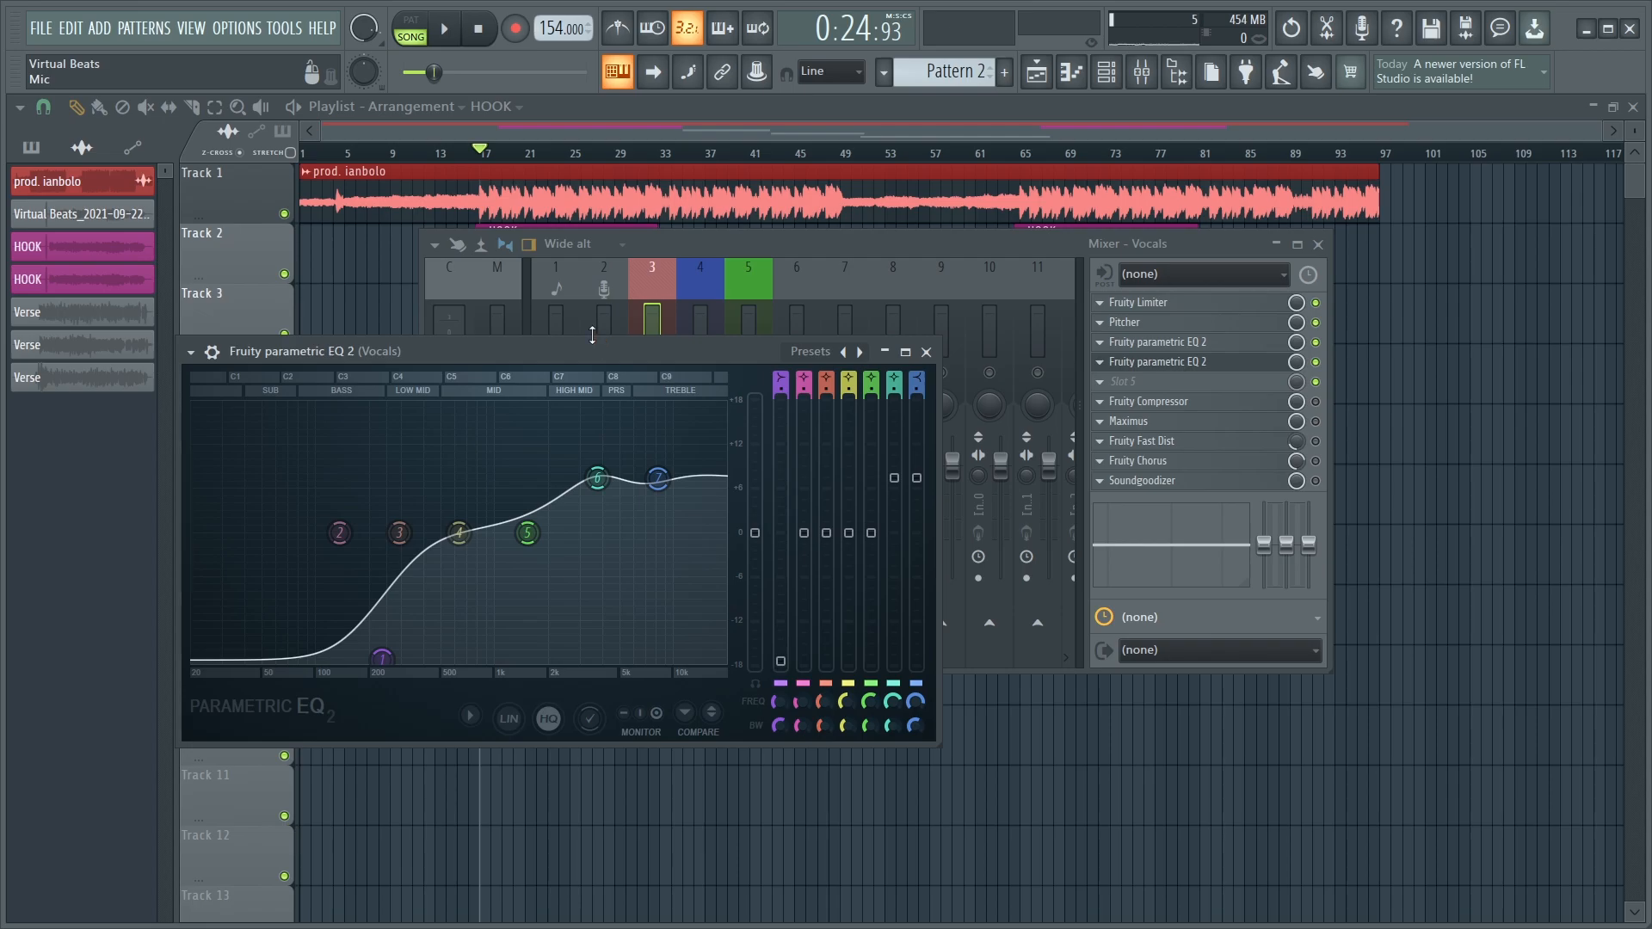
drag(585, 341, 1251, 386)
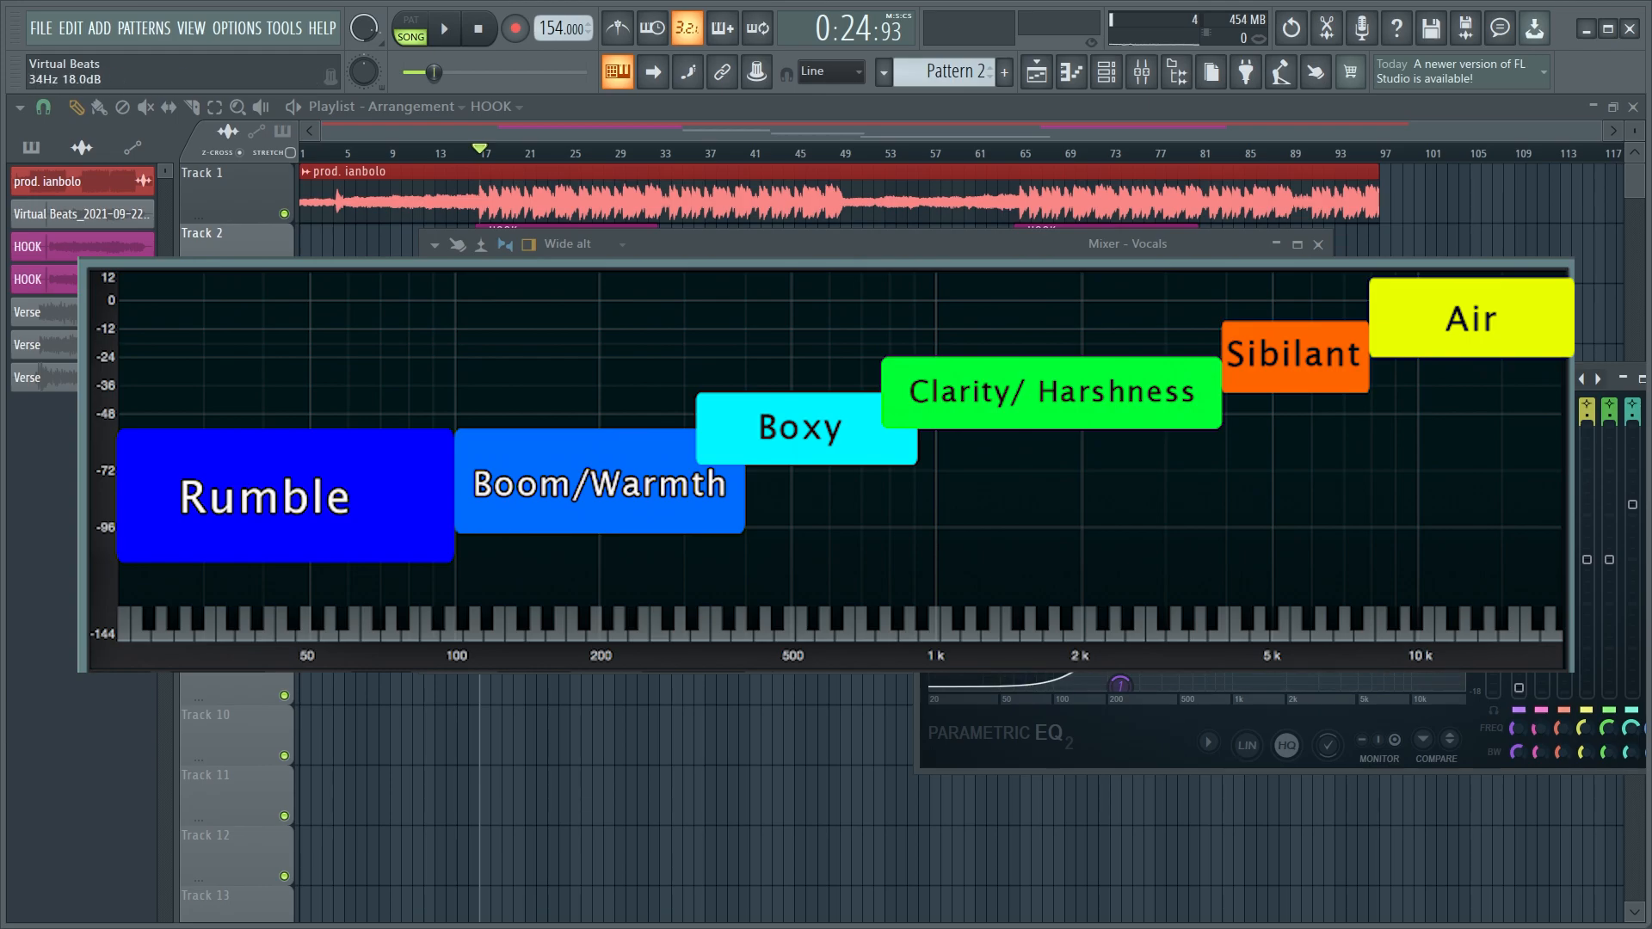
drag(1240, 378, 769, 310)
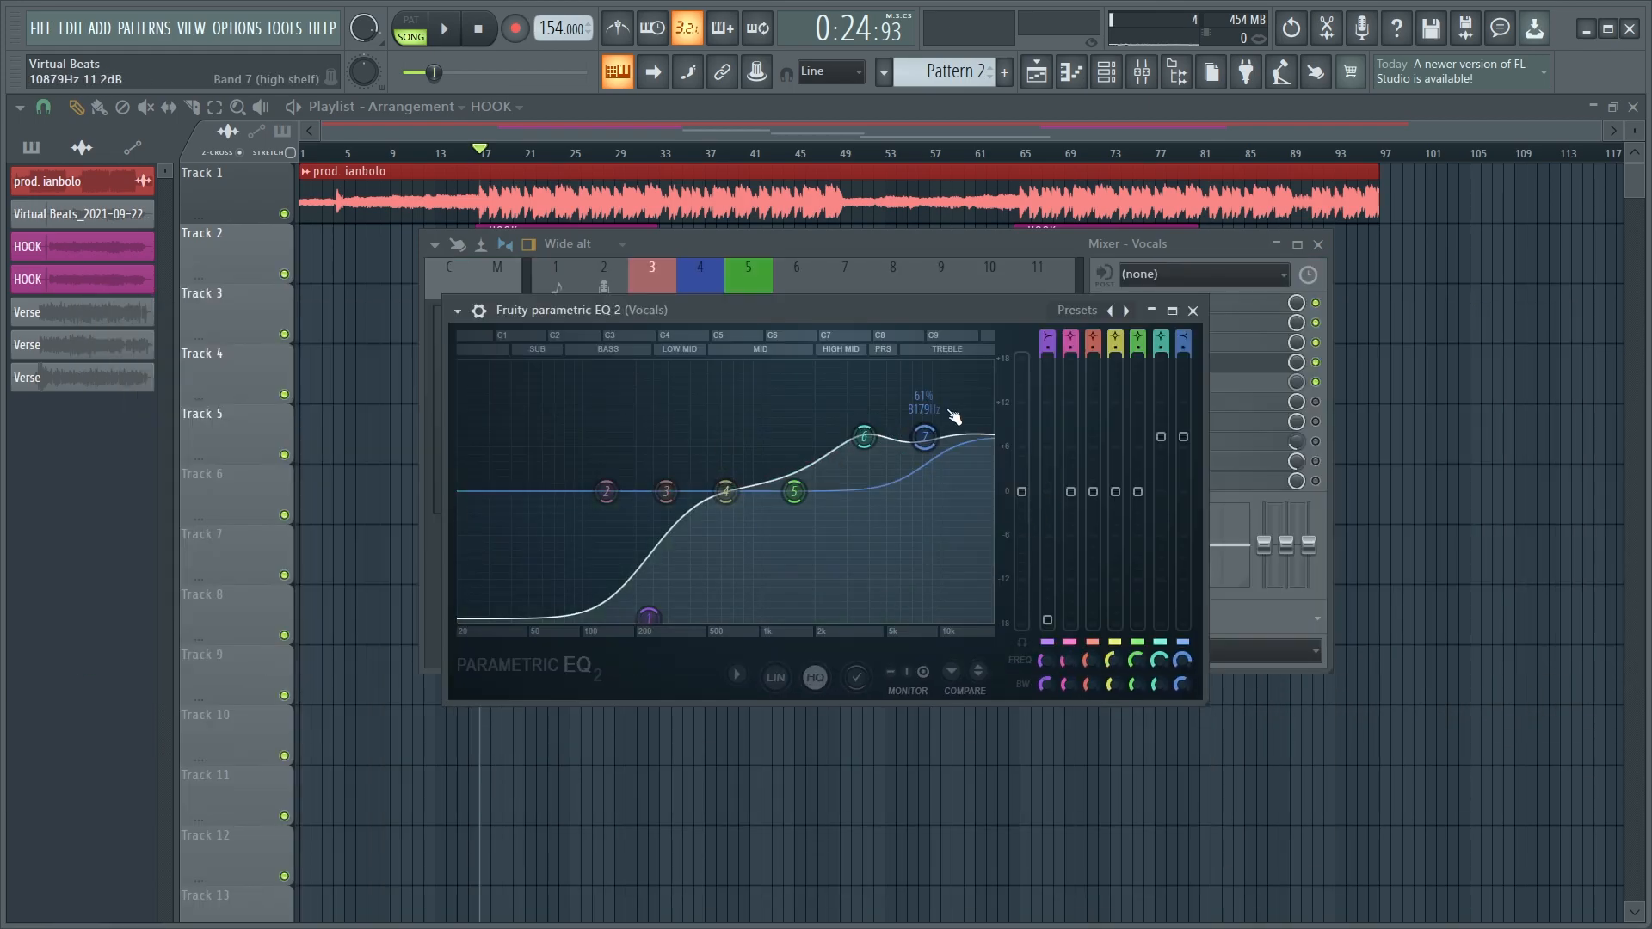
Step: Play the hook with the slot 4 EQ bypassed and again with it enabled to compare the sound
click(1192, 310)
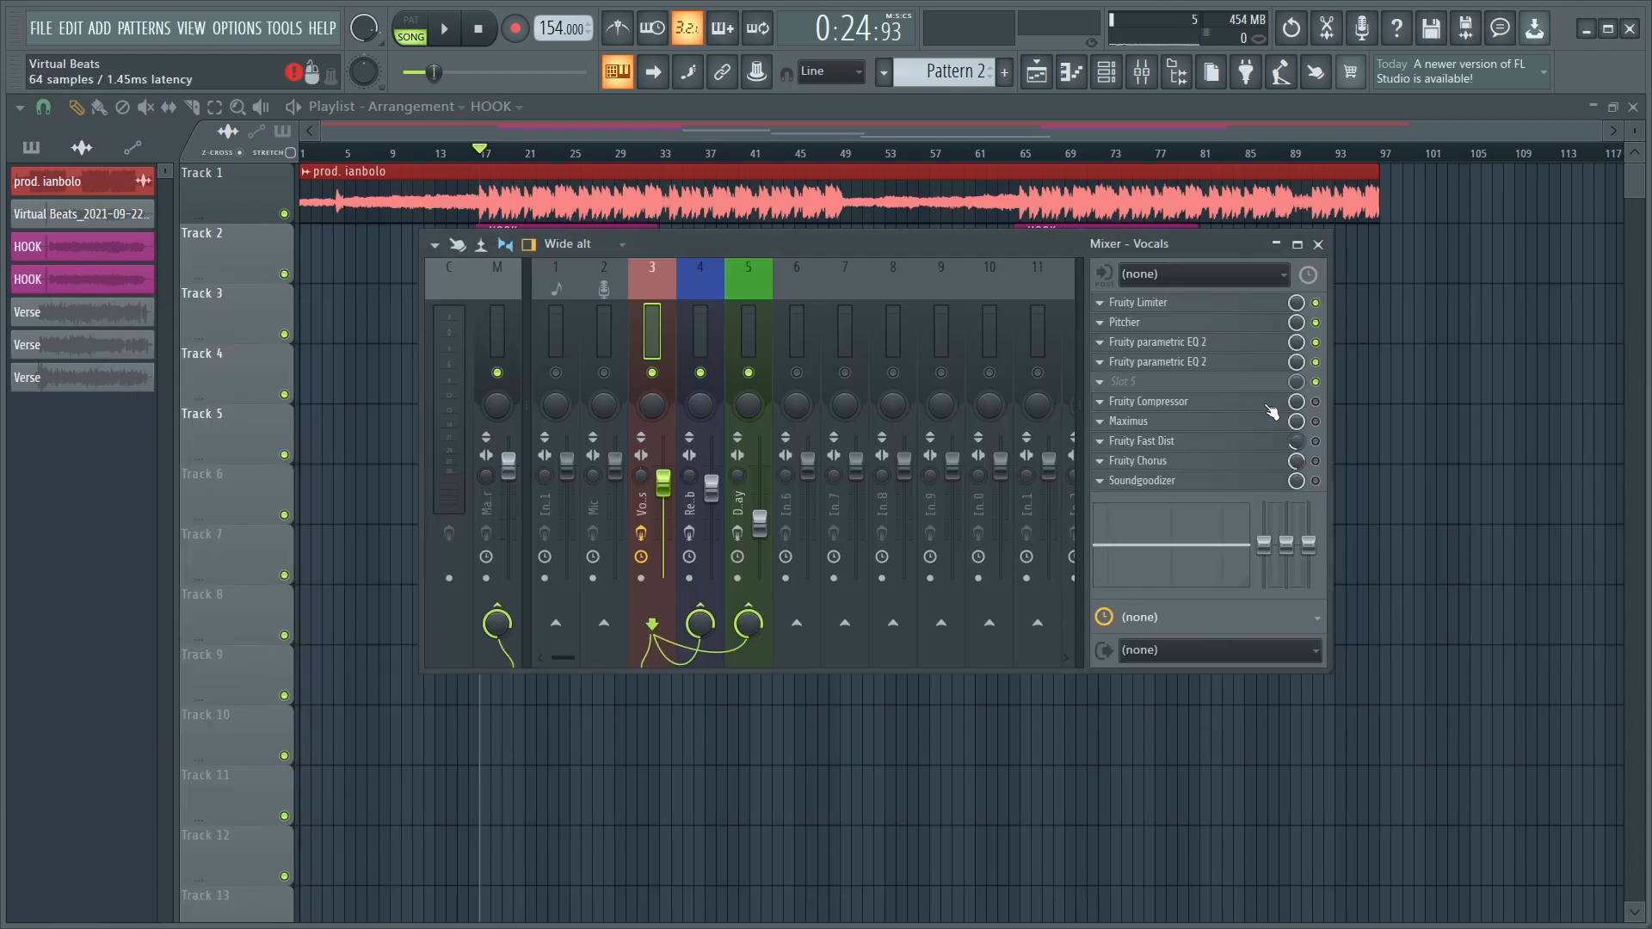
click(1249, 365)
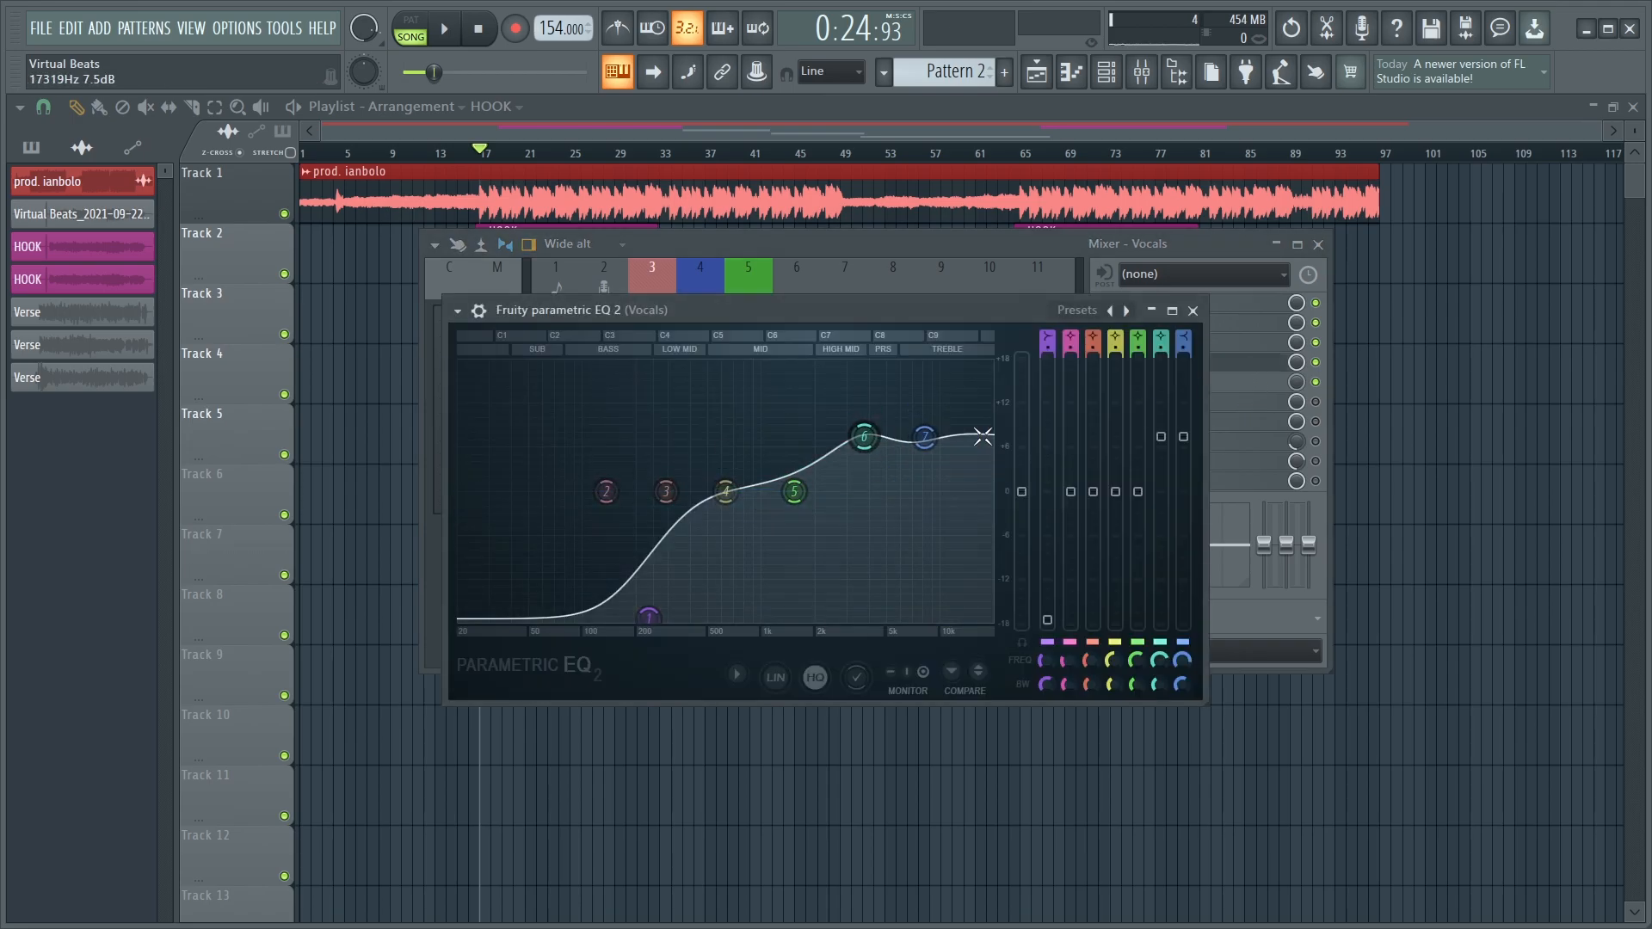
click(1315, 363)
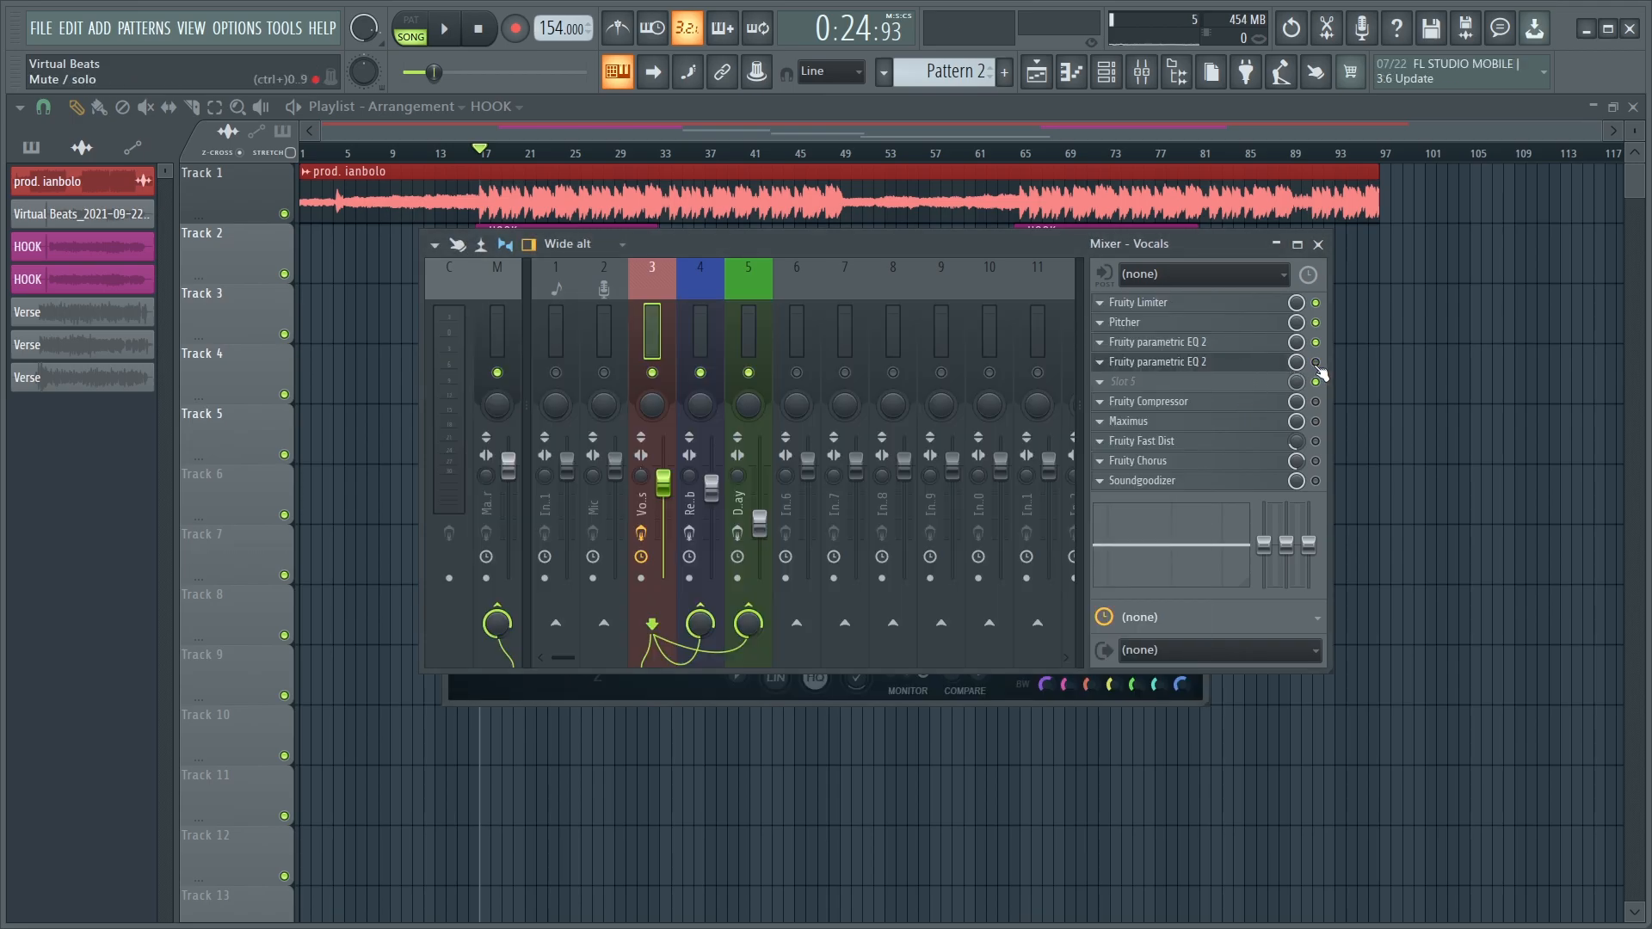
key(space)
key(space)
key(space)
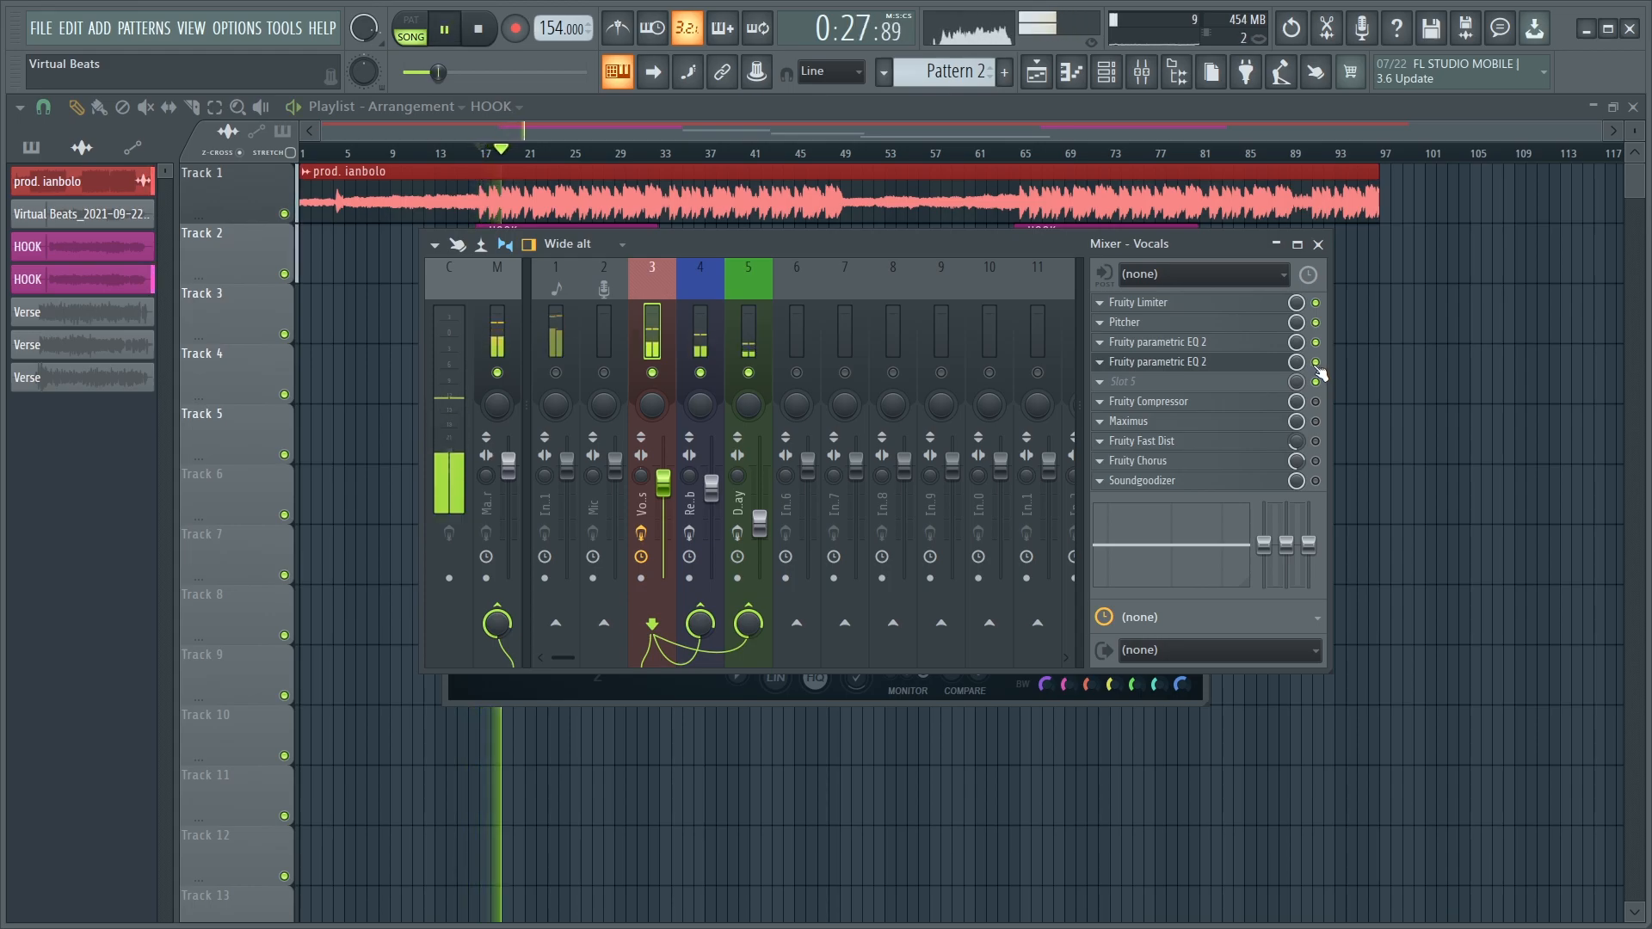
key(space)
Step: Try lowering the frequency of the slot 4 EQ's low-shelf band 1 to about 140 Hz, and undo the change
click(1192, 364)
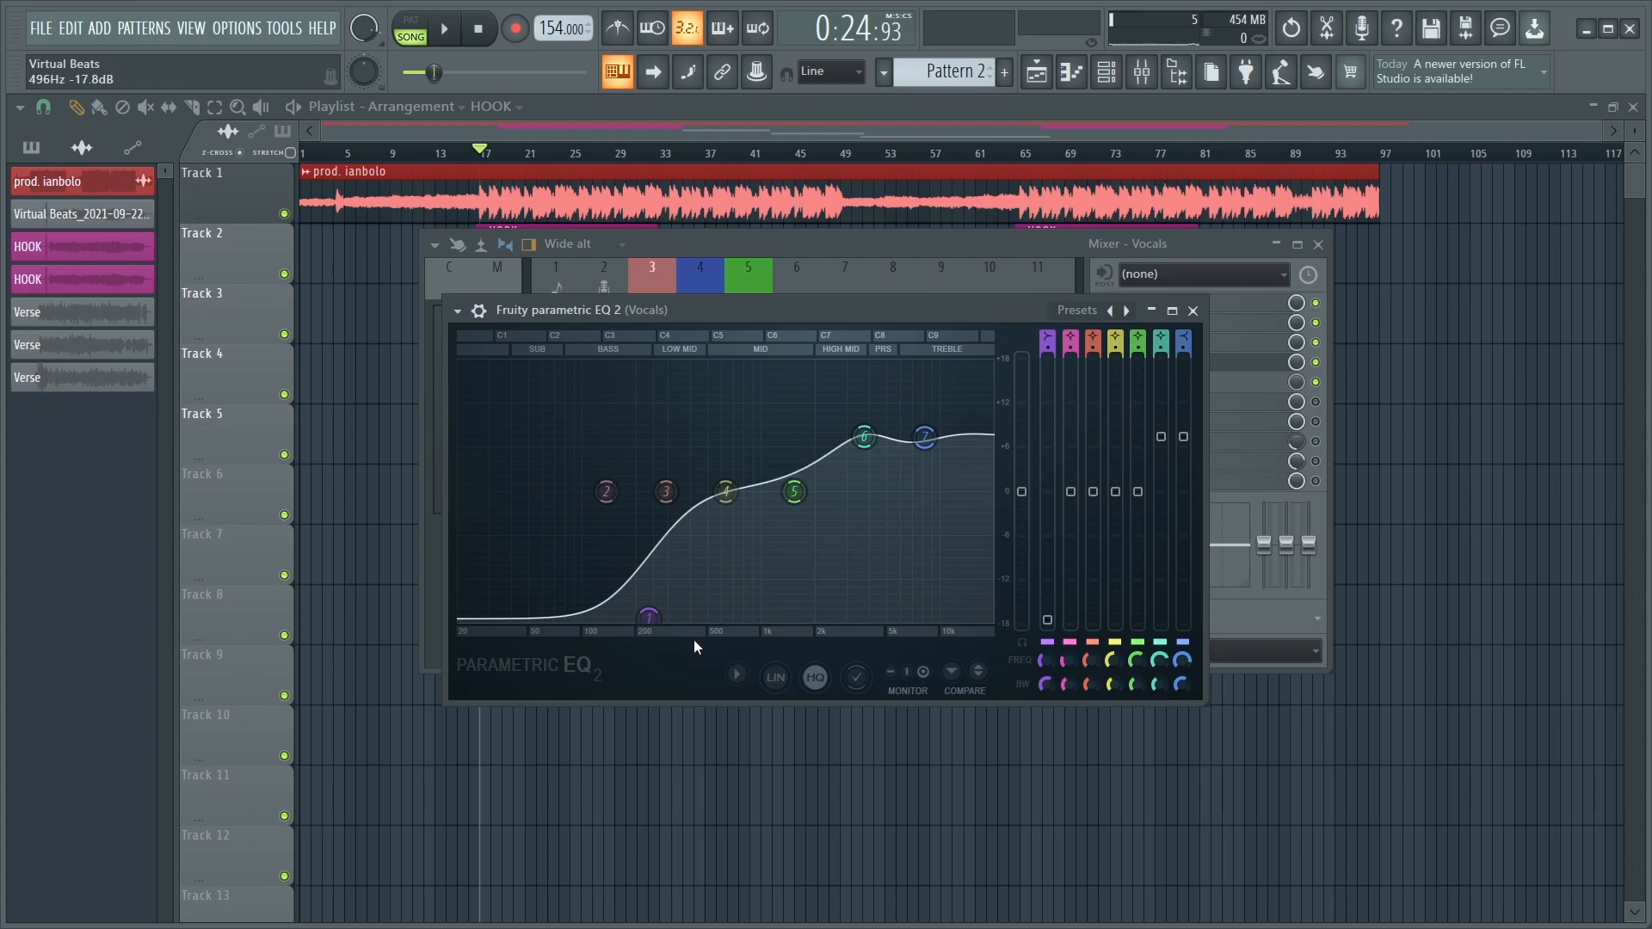
drag(651, 616, 610, 616)
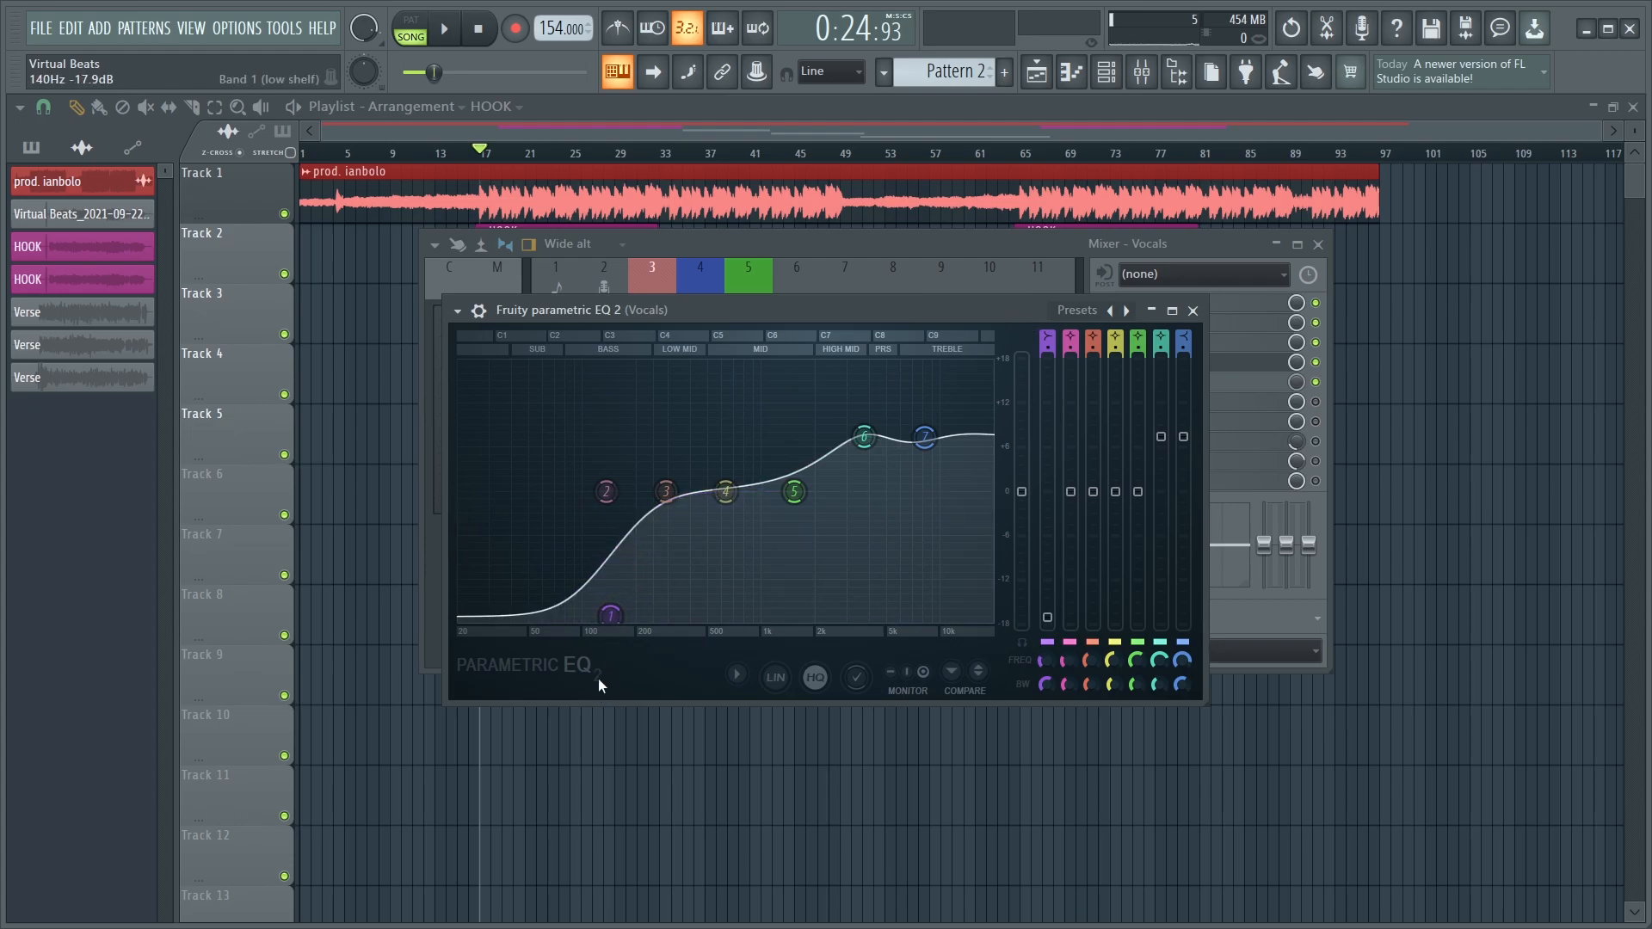
key(ctrl+z)
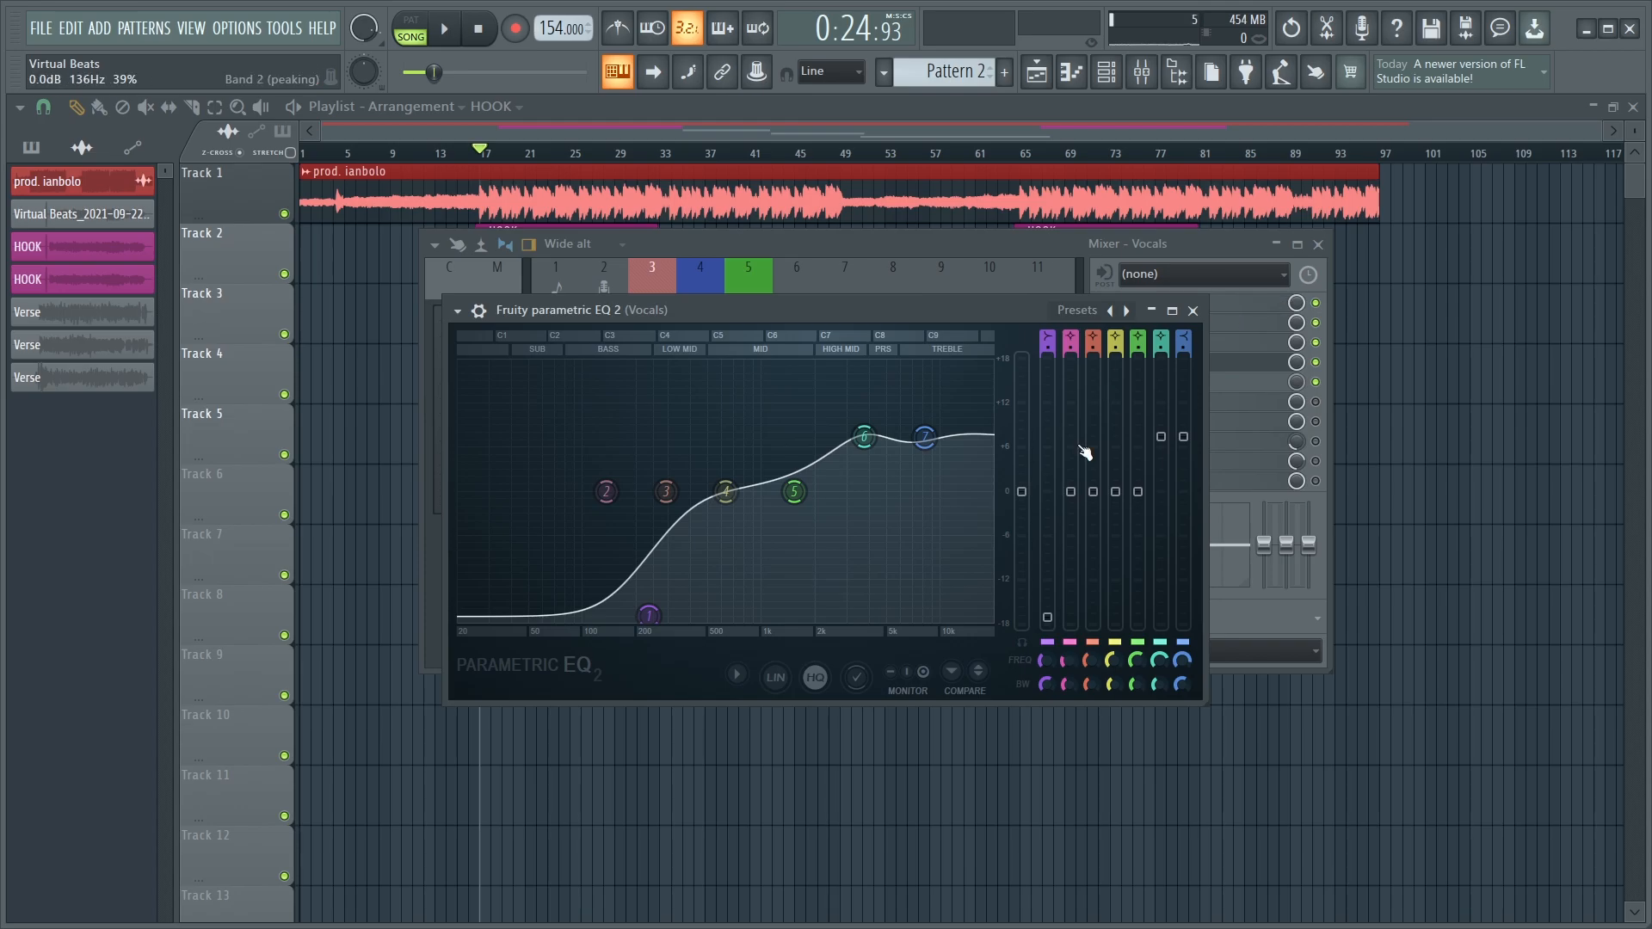
Step: Close the EQ and enable the Fruity Compressor, opening it to review its threshold, ratio, gain, attack, release and type
click(1192, 310)
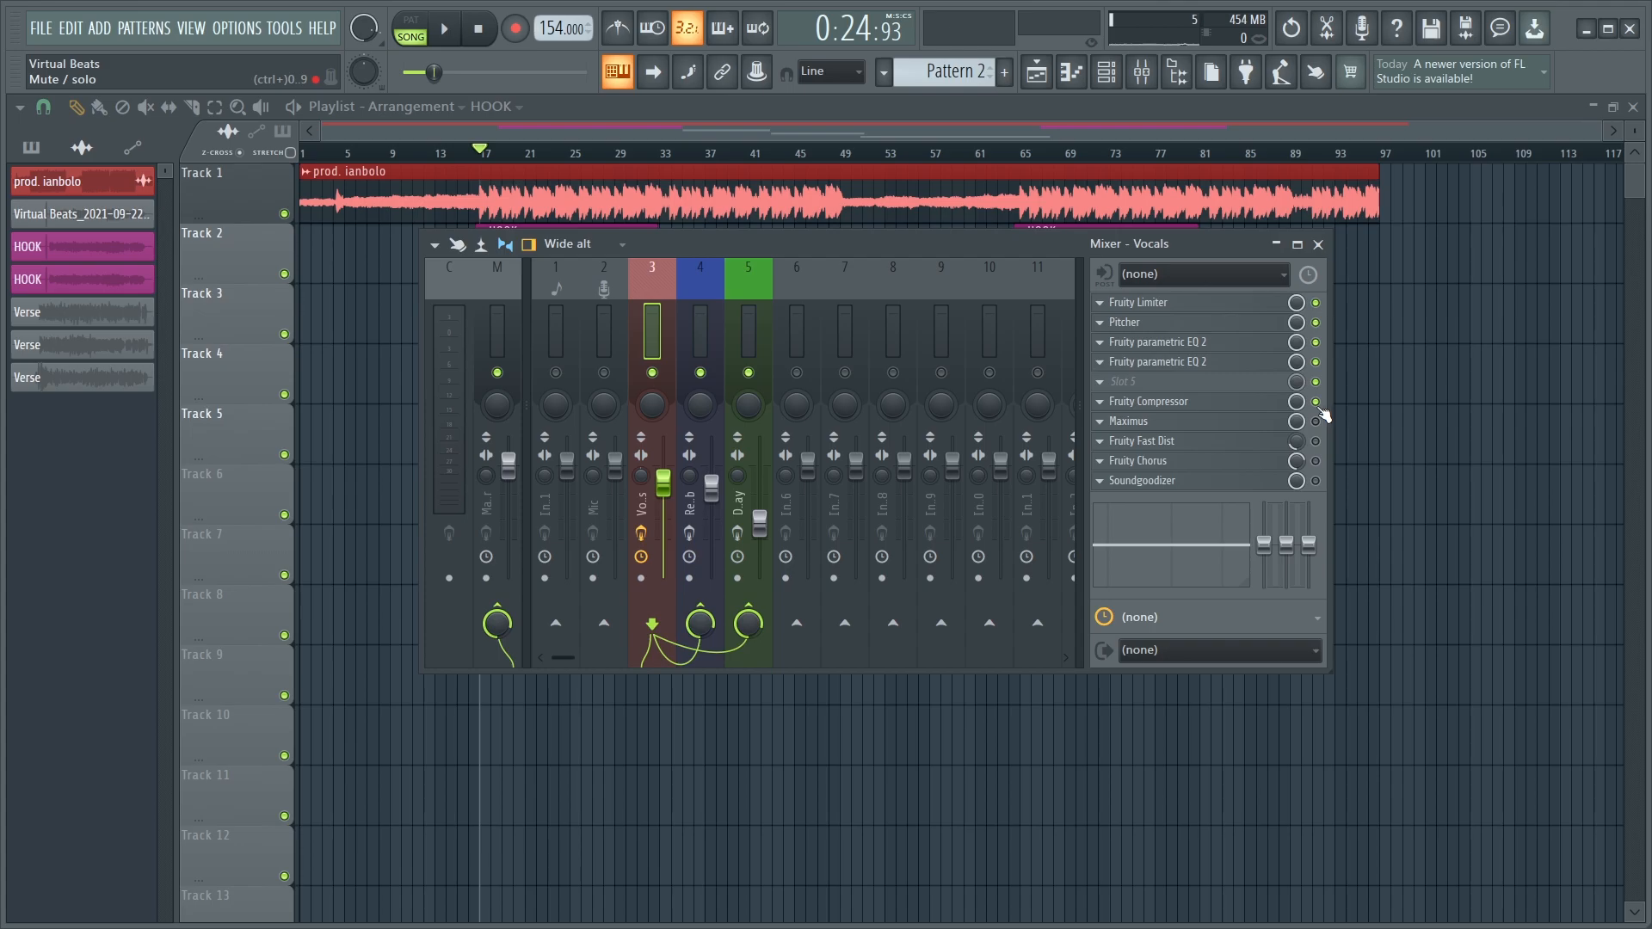
click(1187, 402)
drag(1175, 409, 1024, 240)
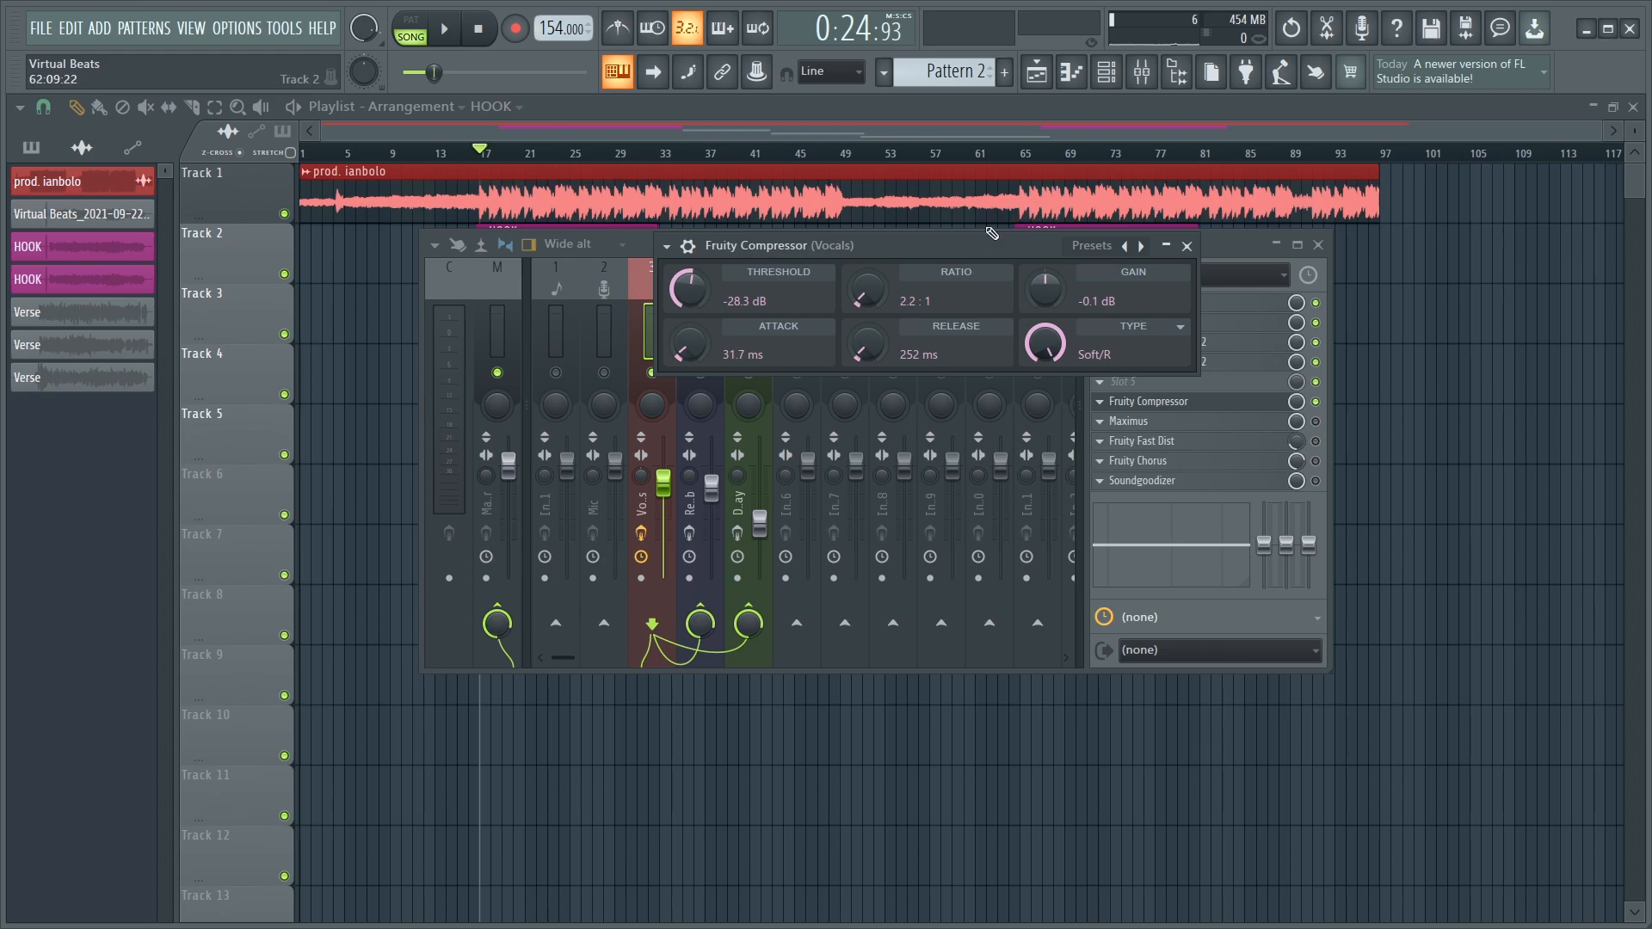
drag(893, 243, 825, 203)
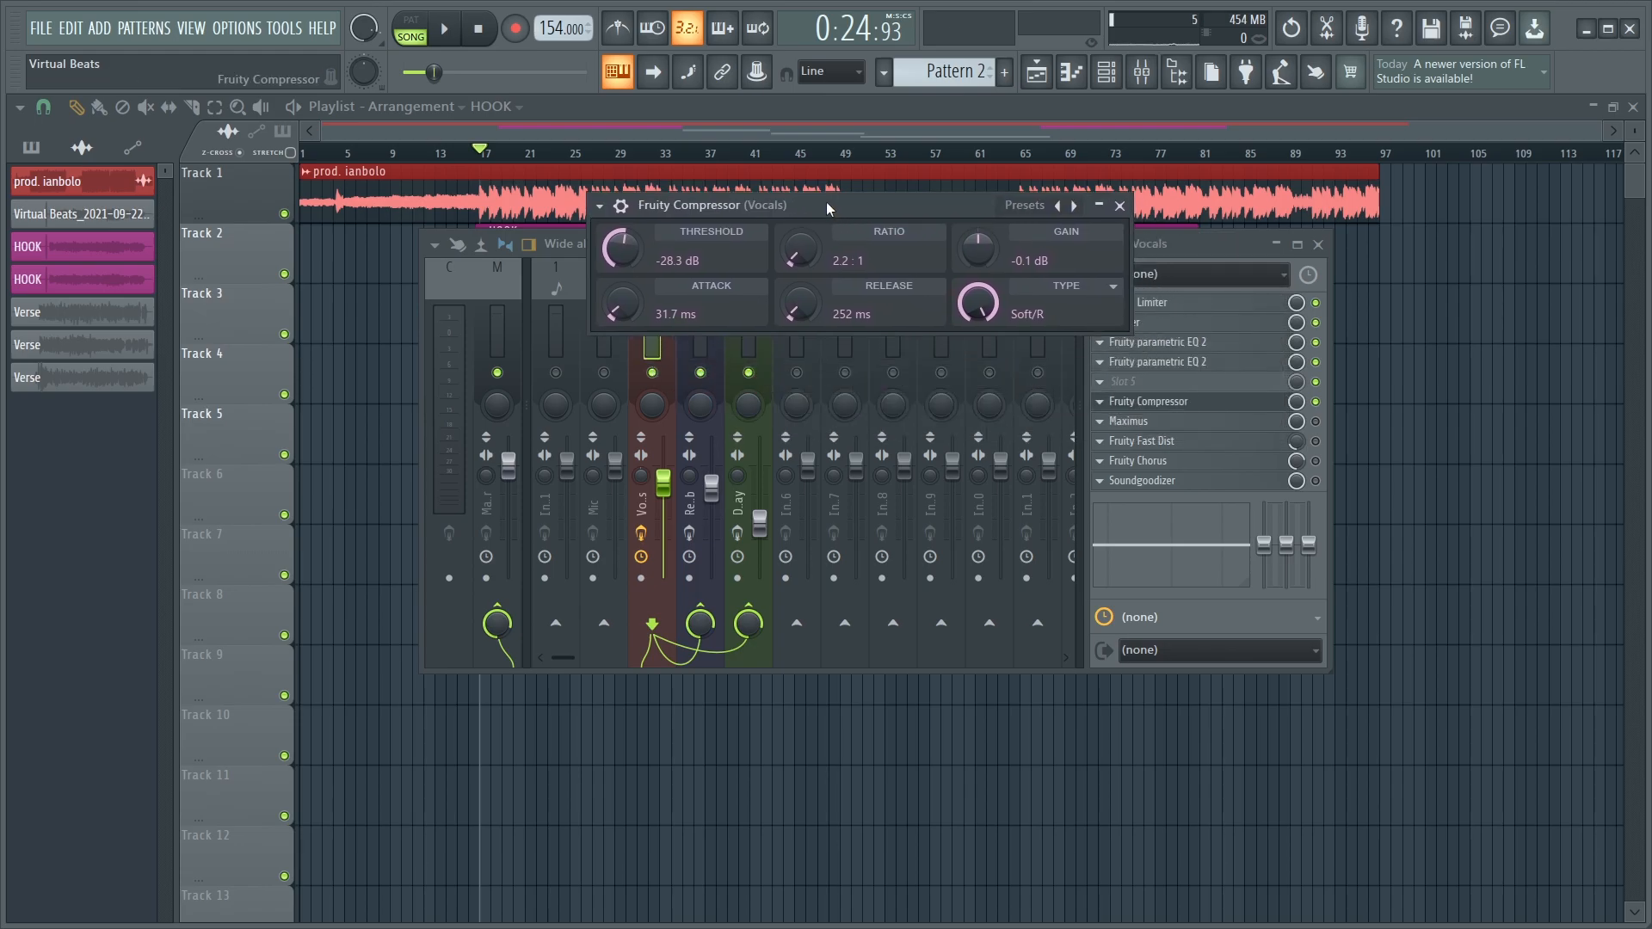
click(1120, 206)
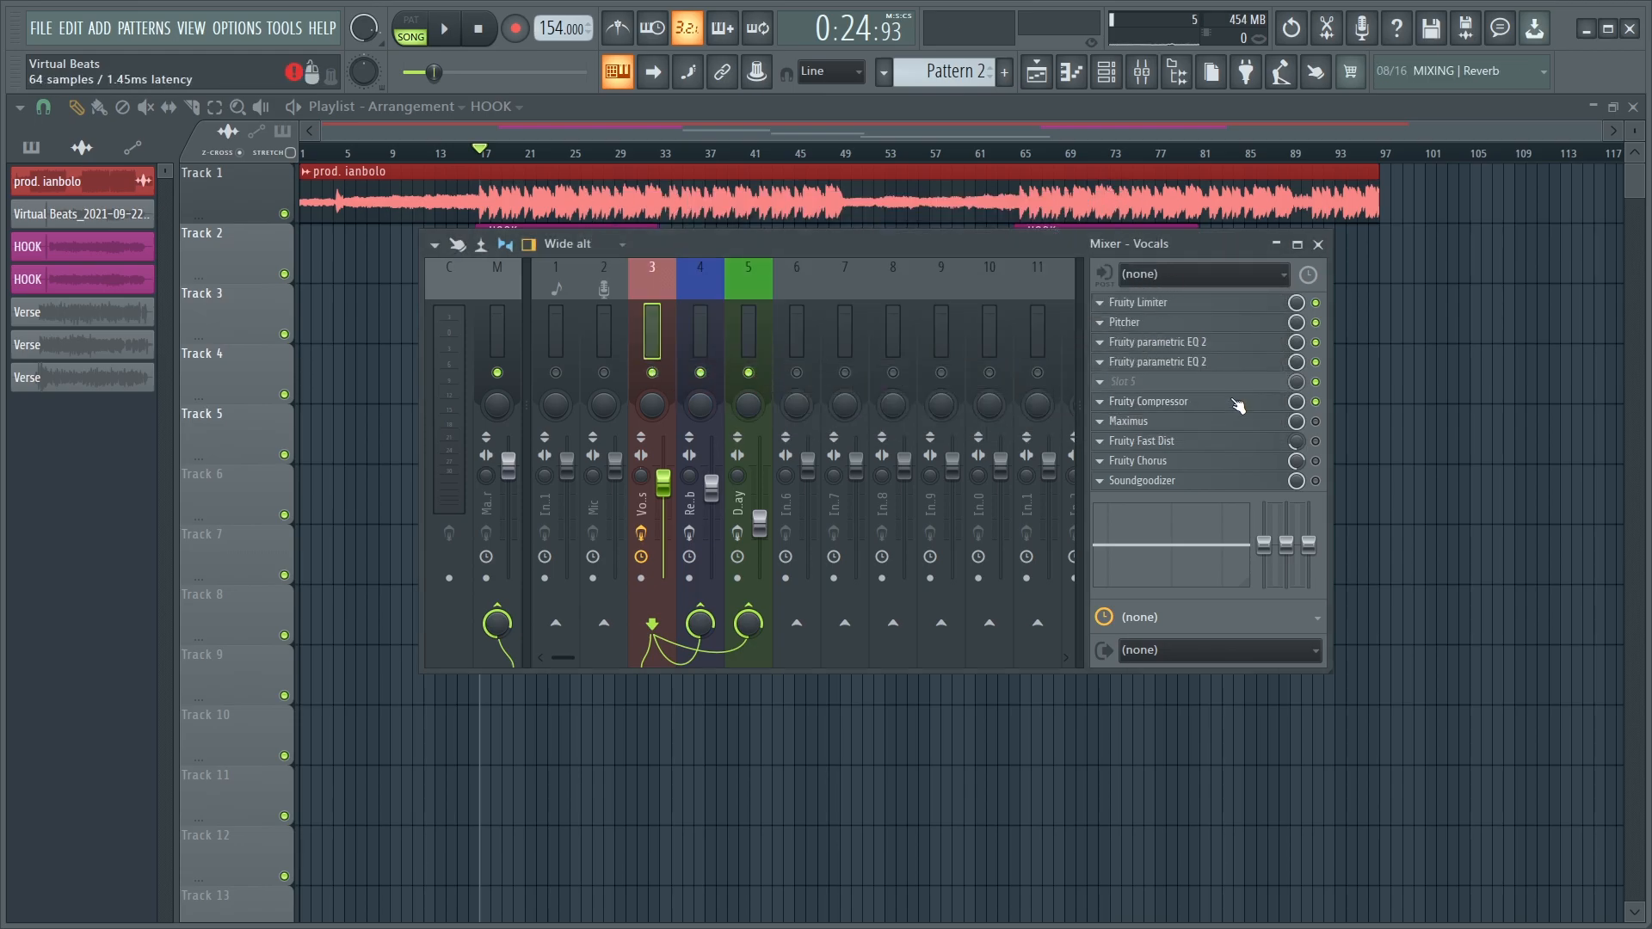
click(1144, 400)
drag(895, 205, 951, 436)
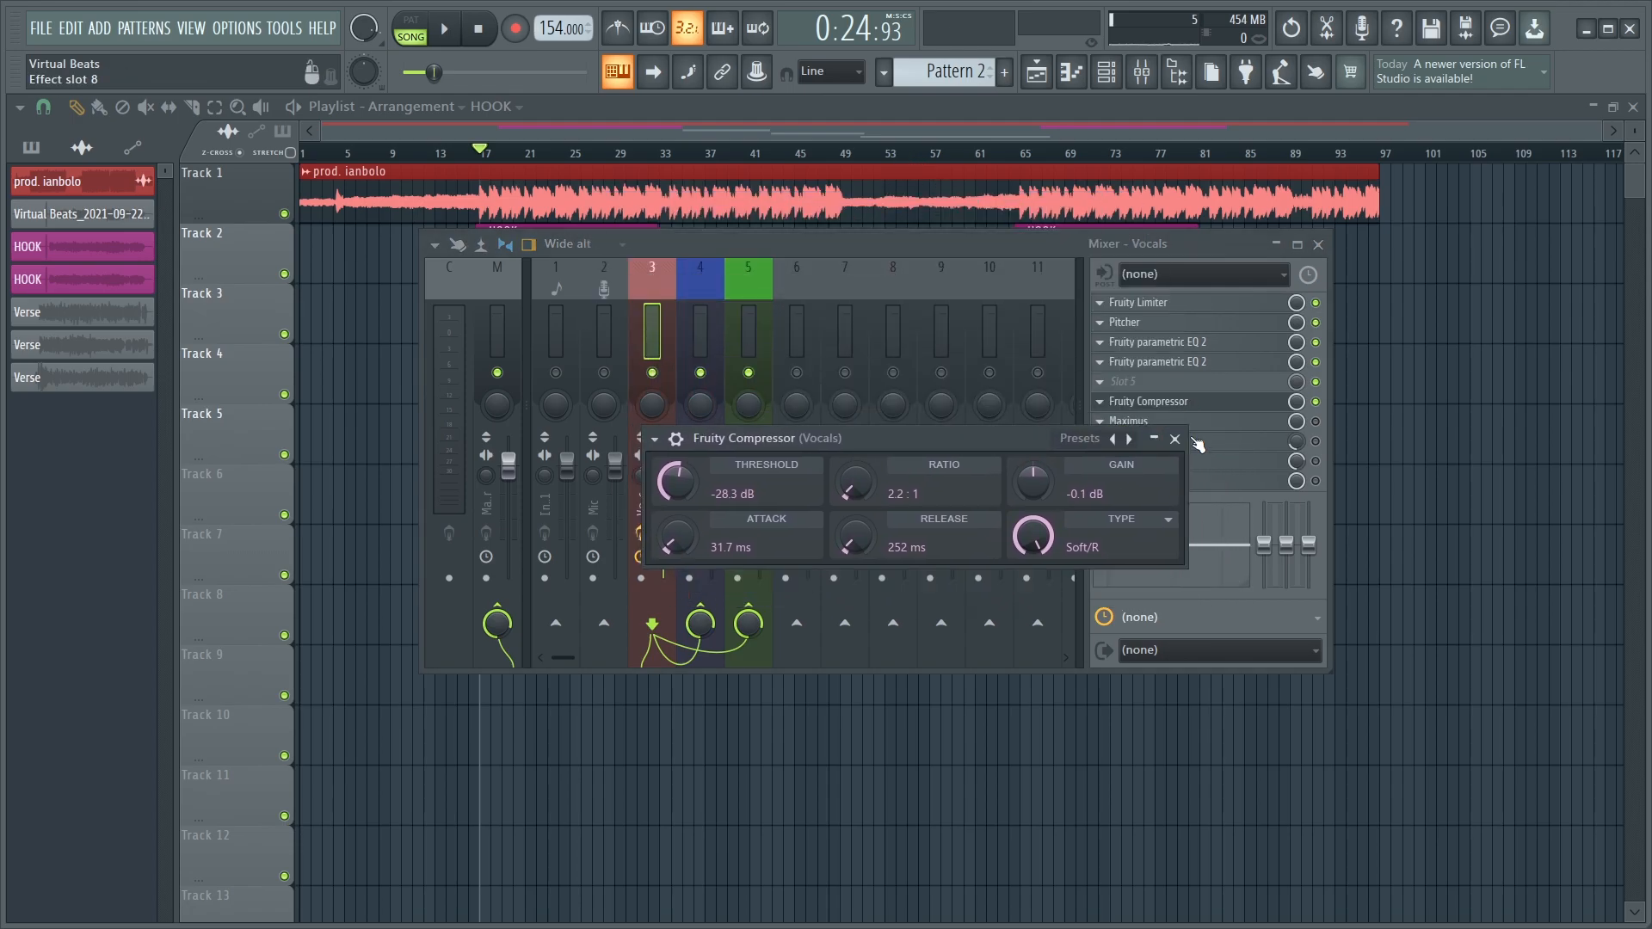
click(1165, 438)
Step: Move the Fruity Compressor up to slot 5 and Maximus up to slot 6, with Maximus opened and enabled
drag(1129, 408, 1143, 381)
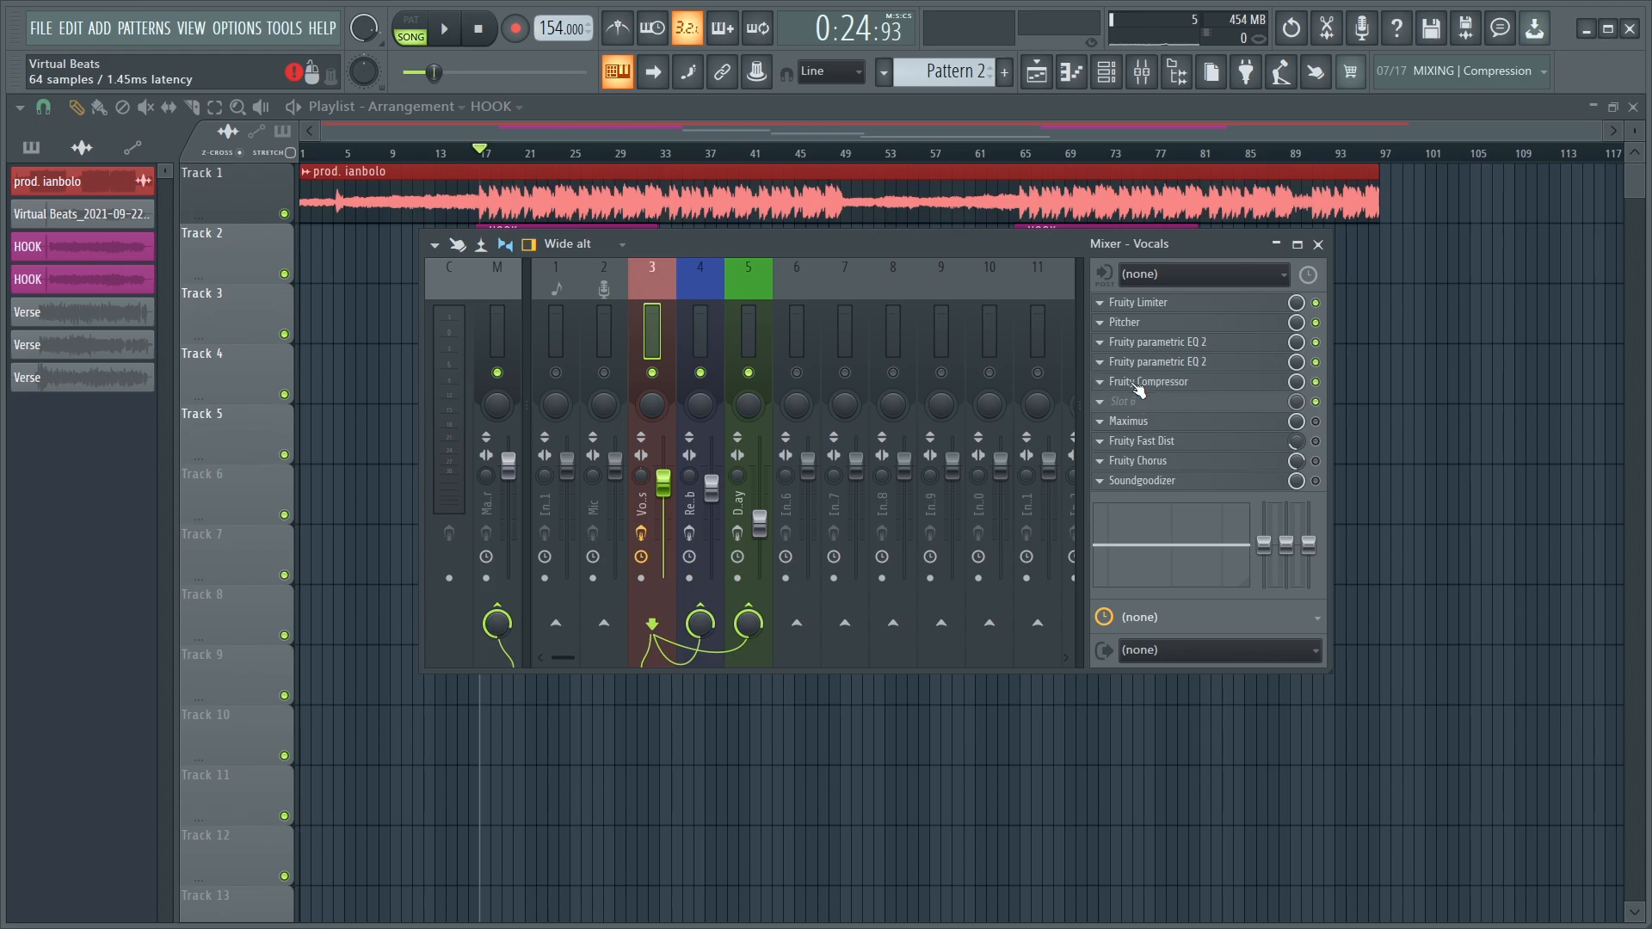
click(1233, 422)
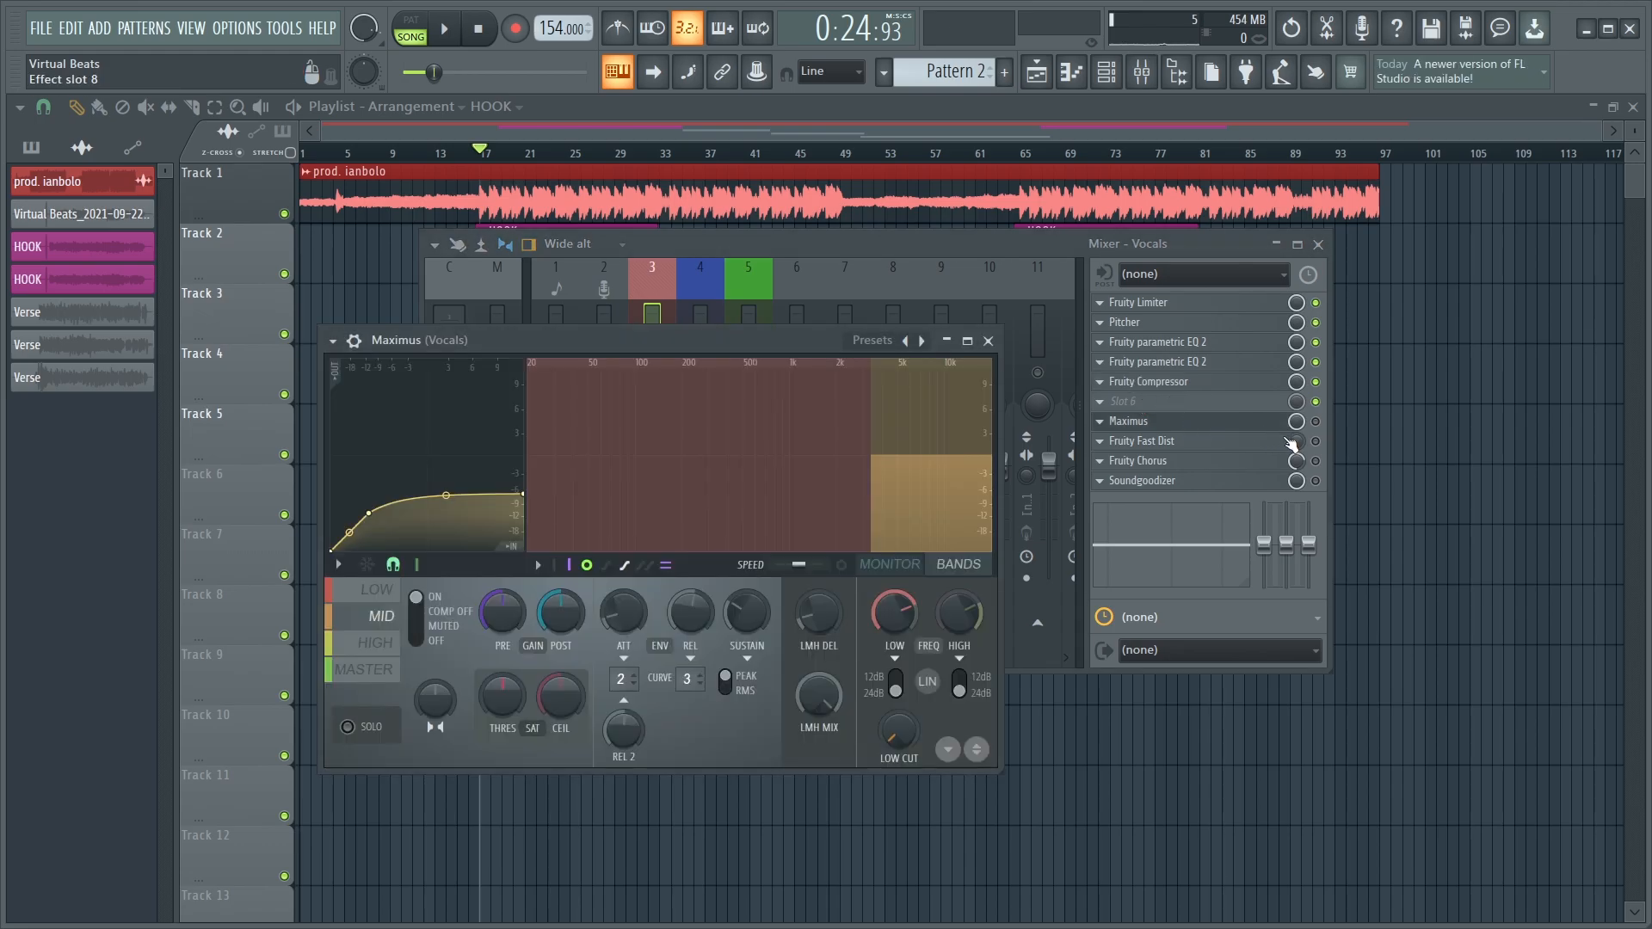
drag(1246, 428, 1246, 409)
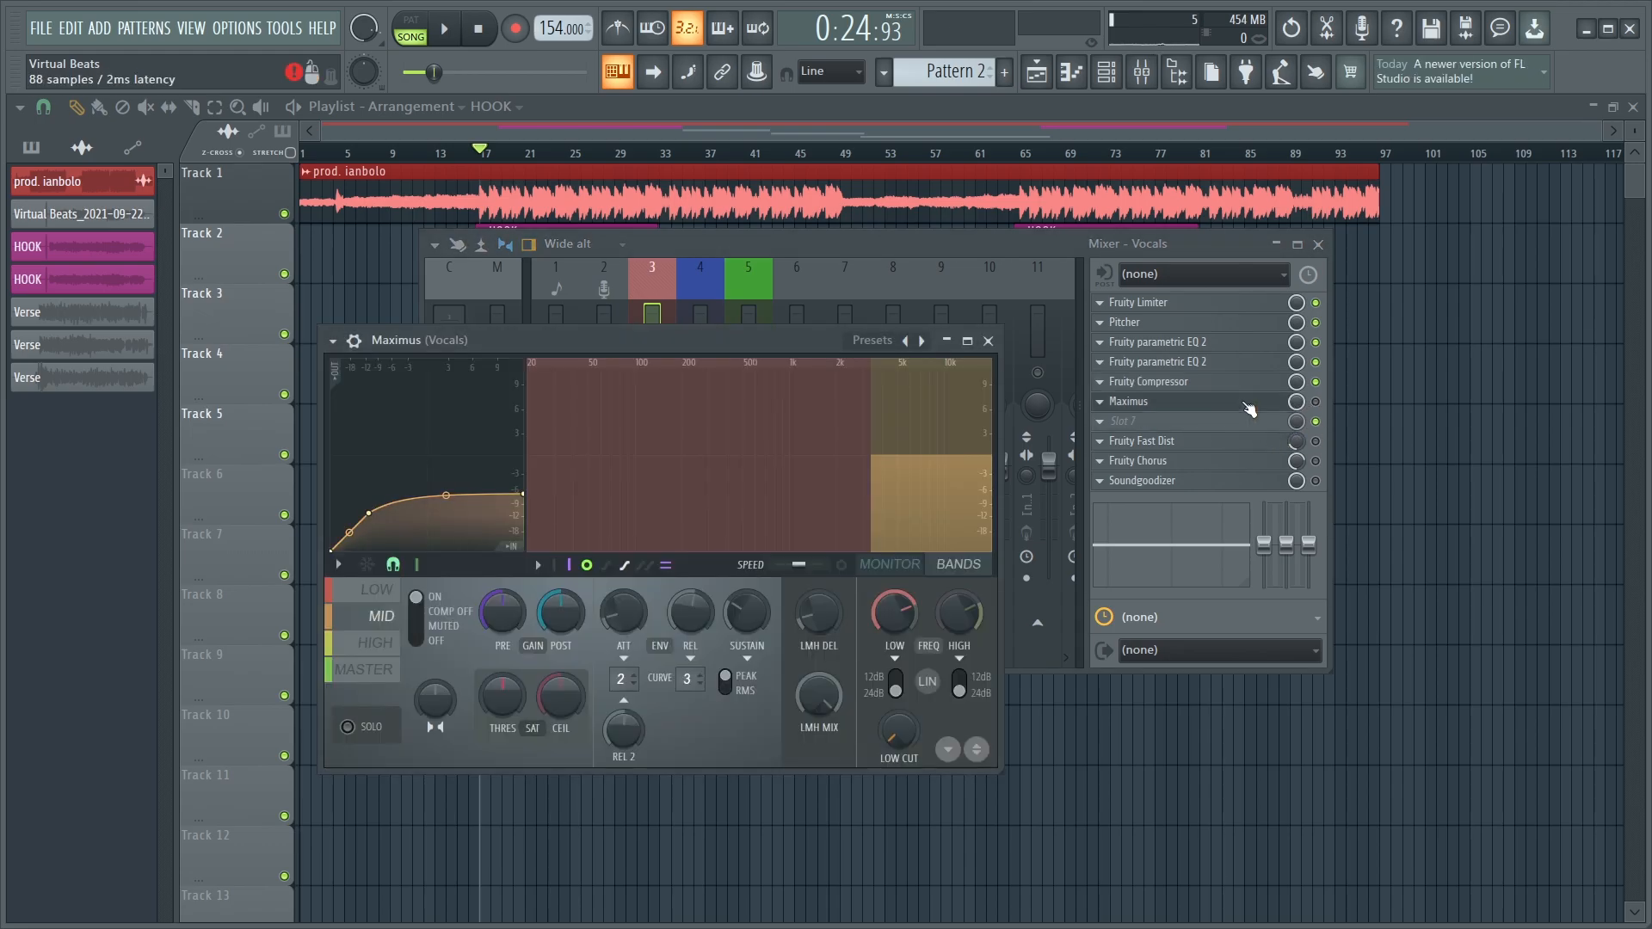
click(1272, 406)
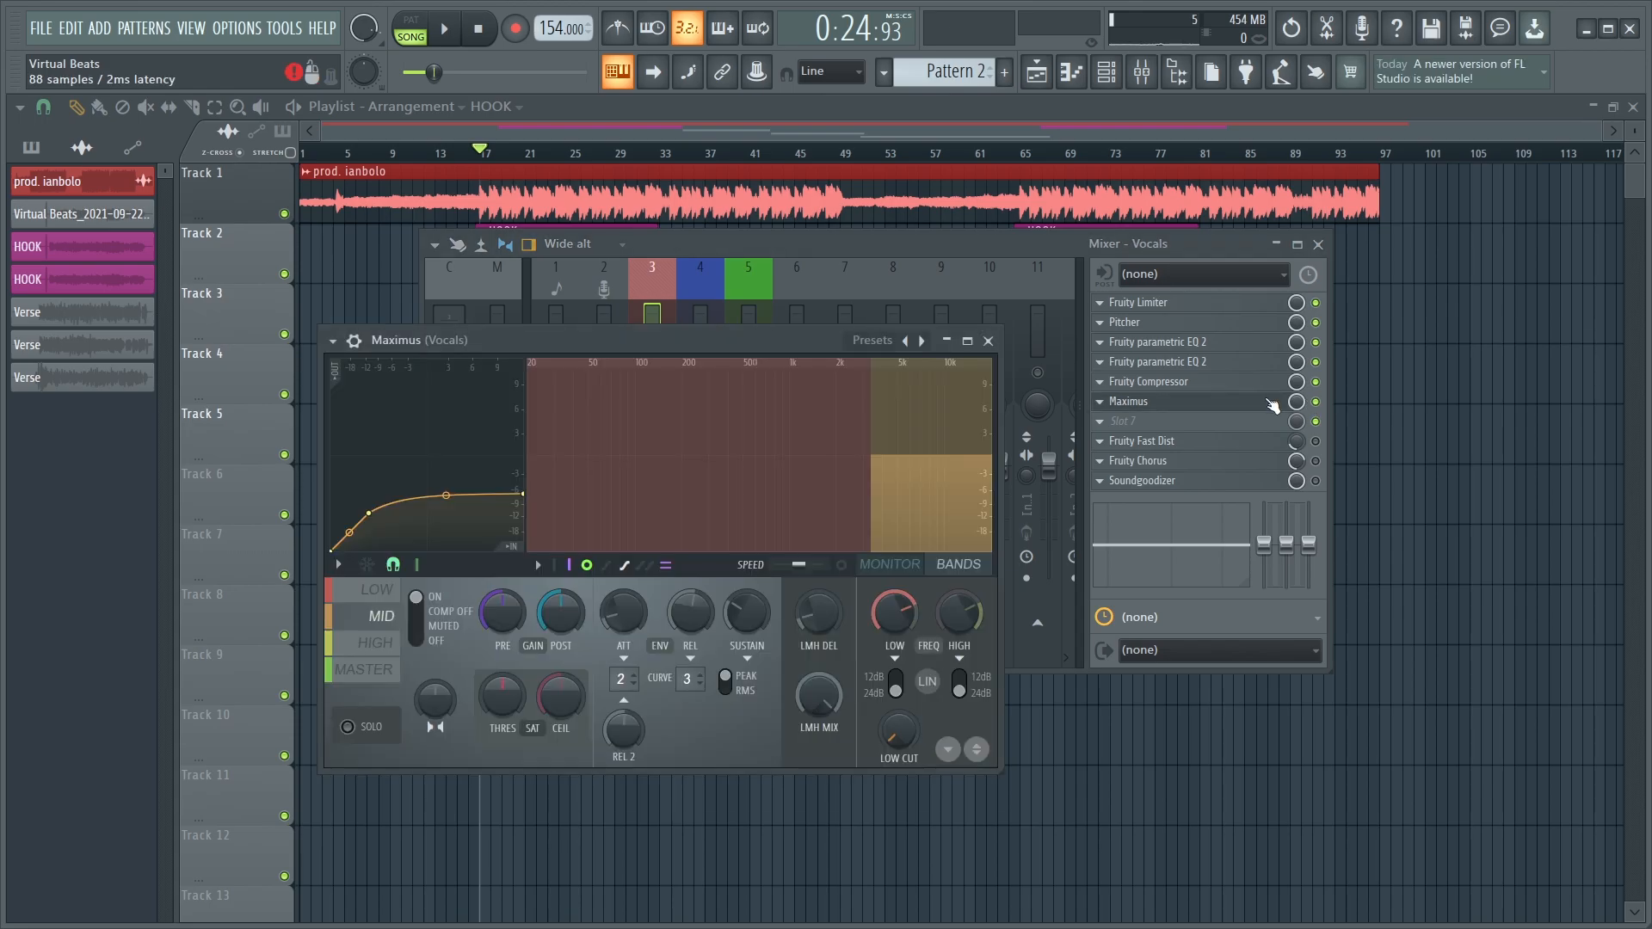
Step: Browse the Maximus presets, including the de-essing ones, without loading any, and close the plugin
click(895, 351)
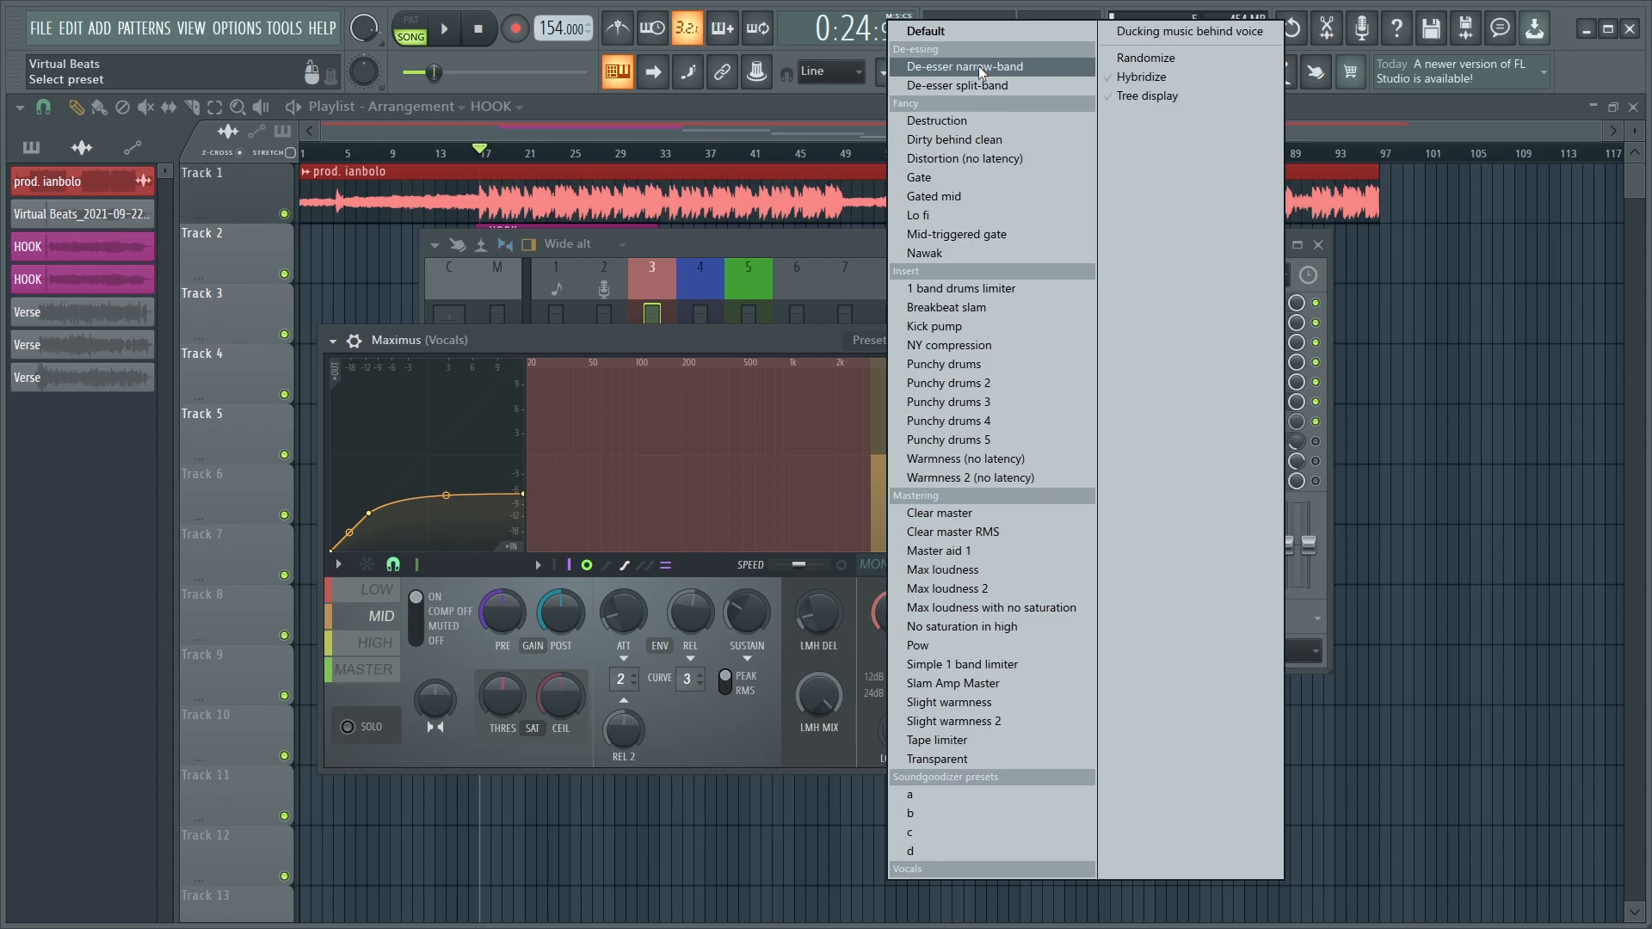
click(830, 348)
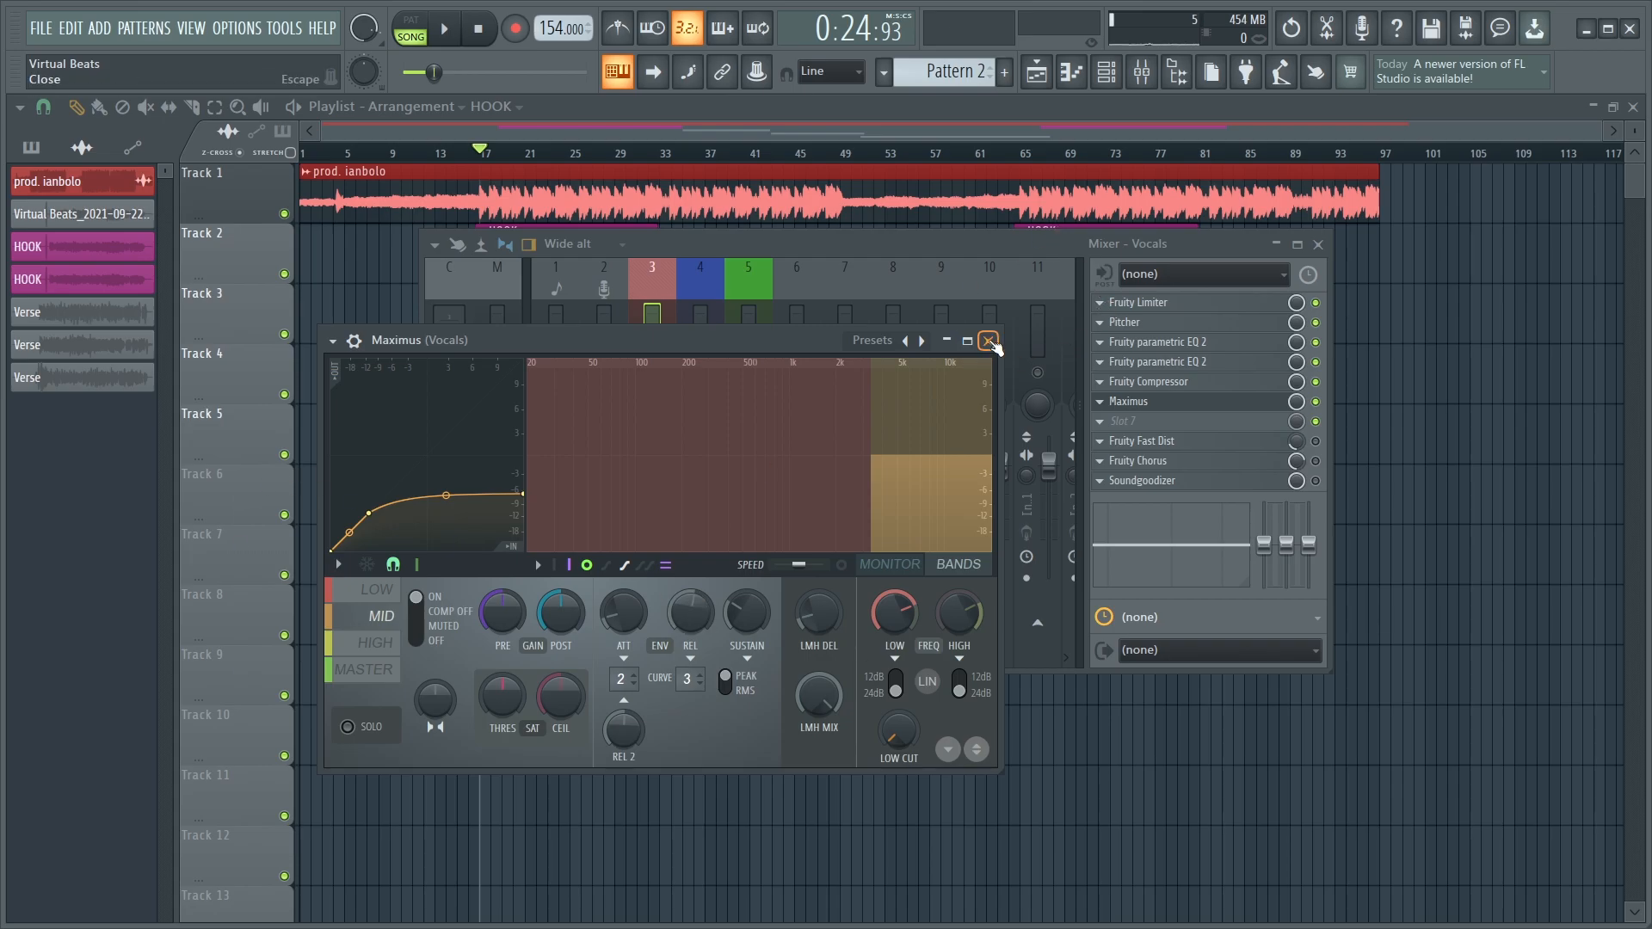
click(990, 342)
Step: Play the hook with all of the Vocals track's effects bypassed, and turn them back on during playback to compare
key(space)
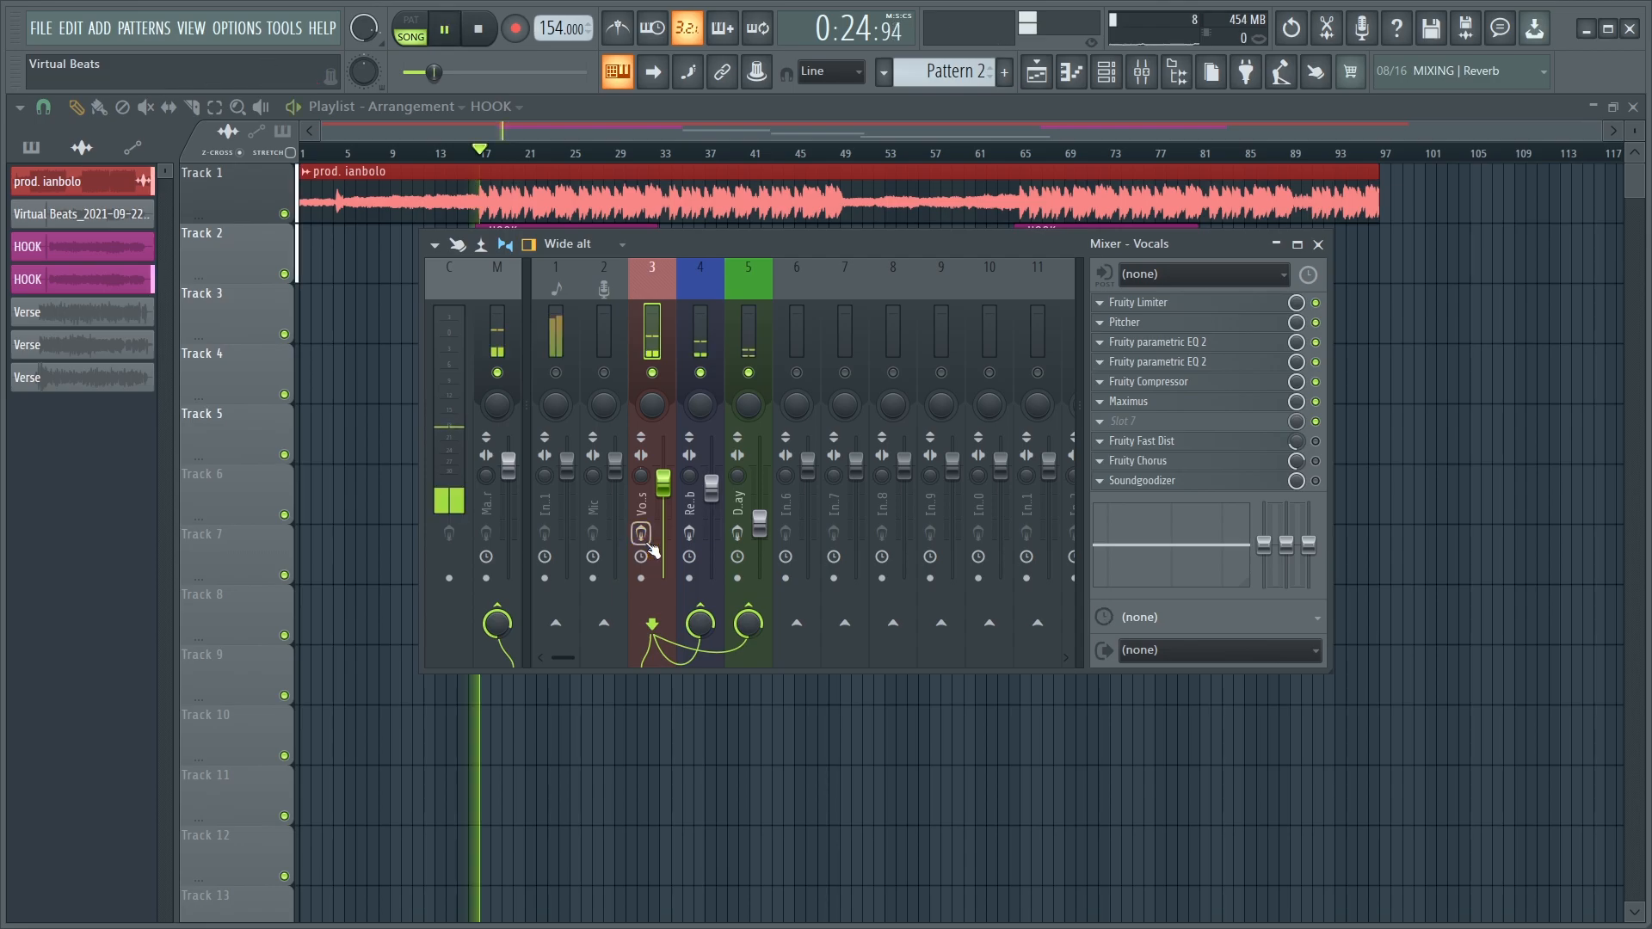
click(641, 533)
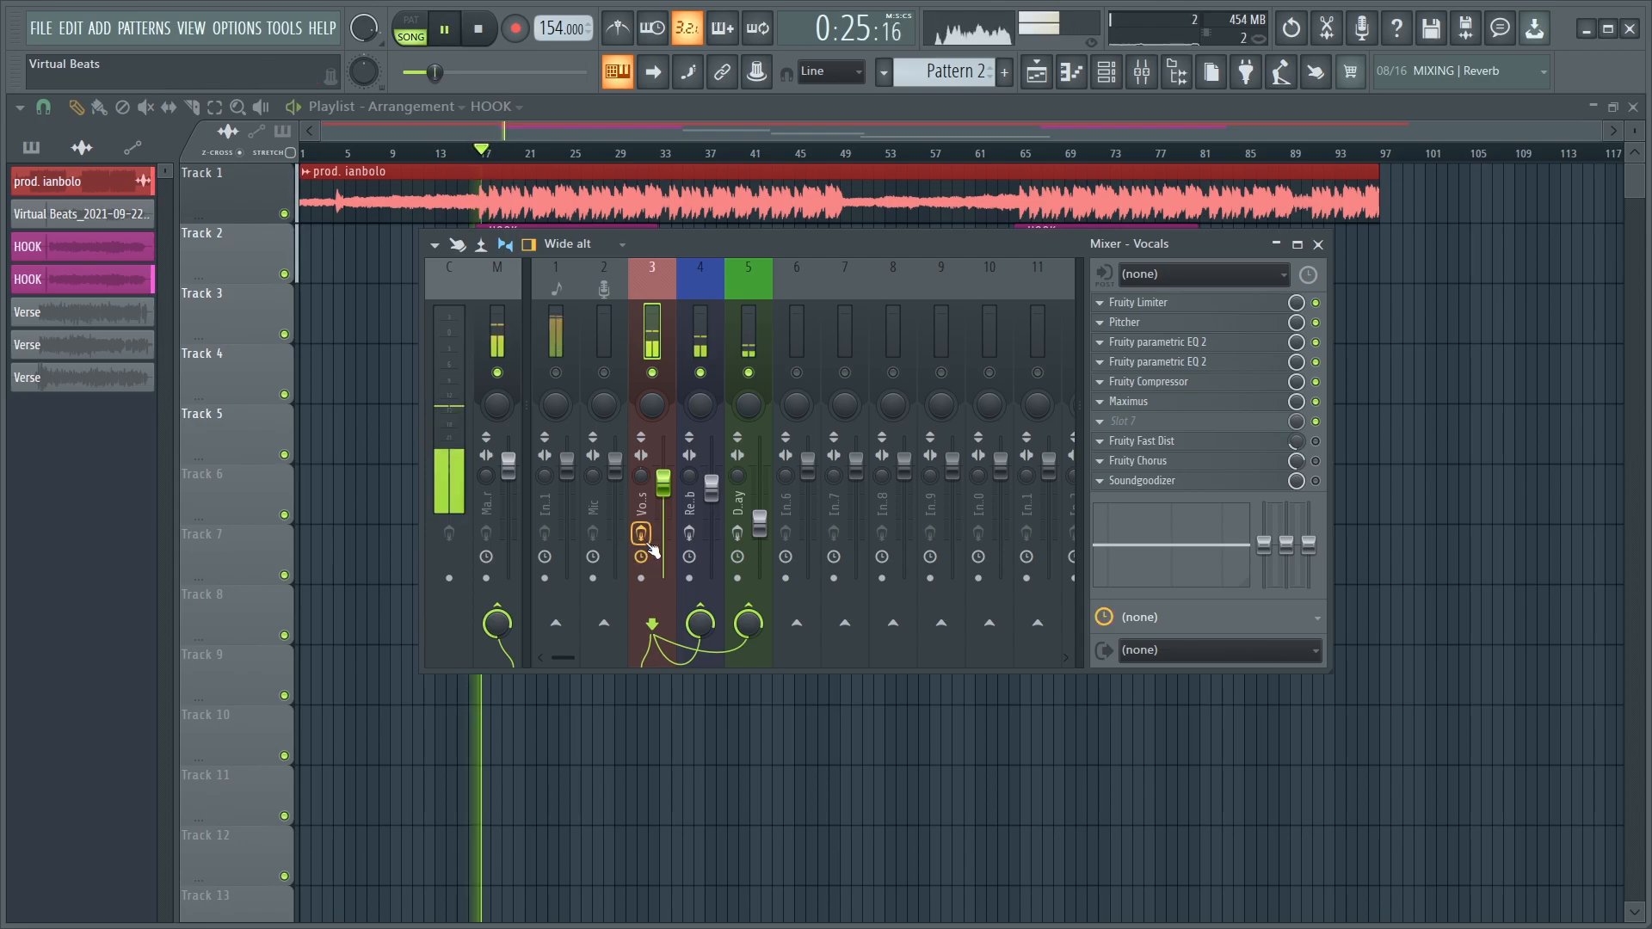
key(space)
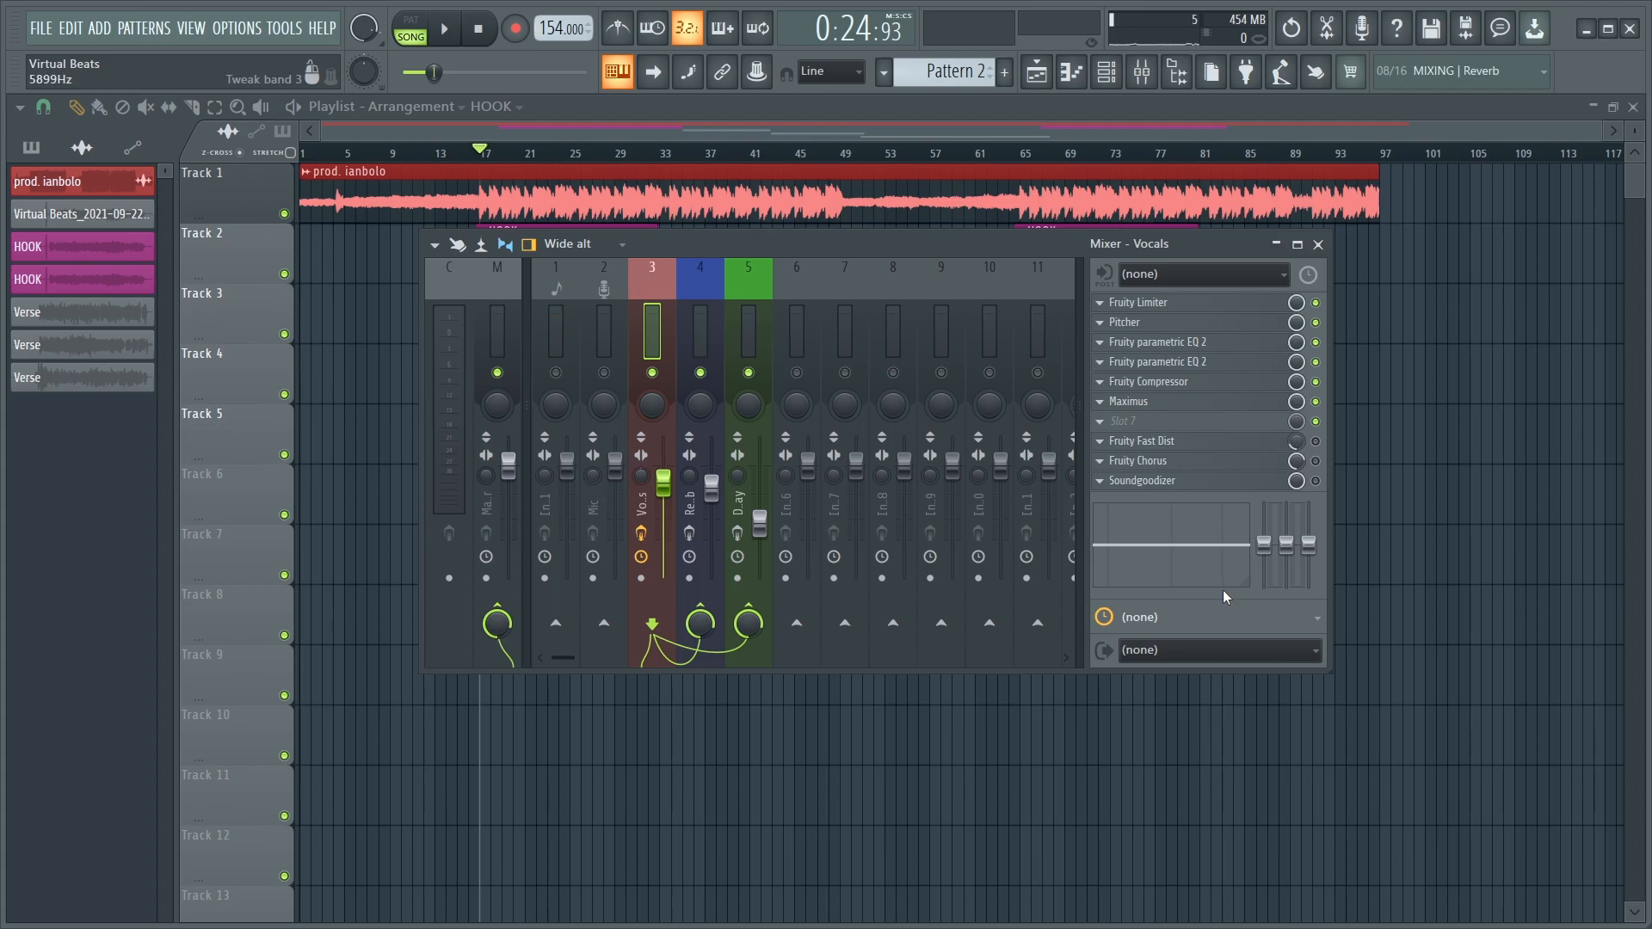
Step: Copy the Vocals fader's value, play the hook with the fader reset to 100%, and paste the copied value back
right_click(670, 495)
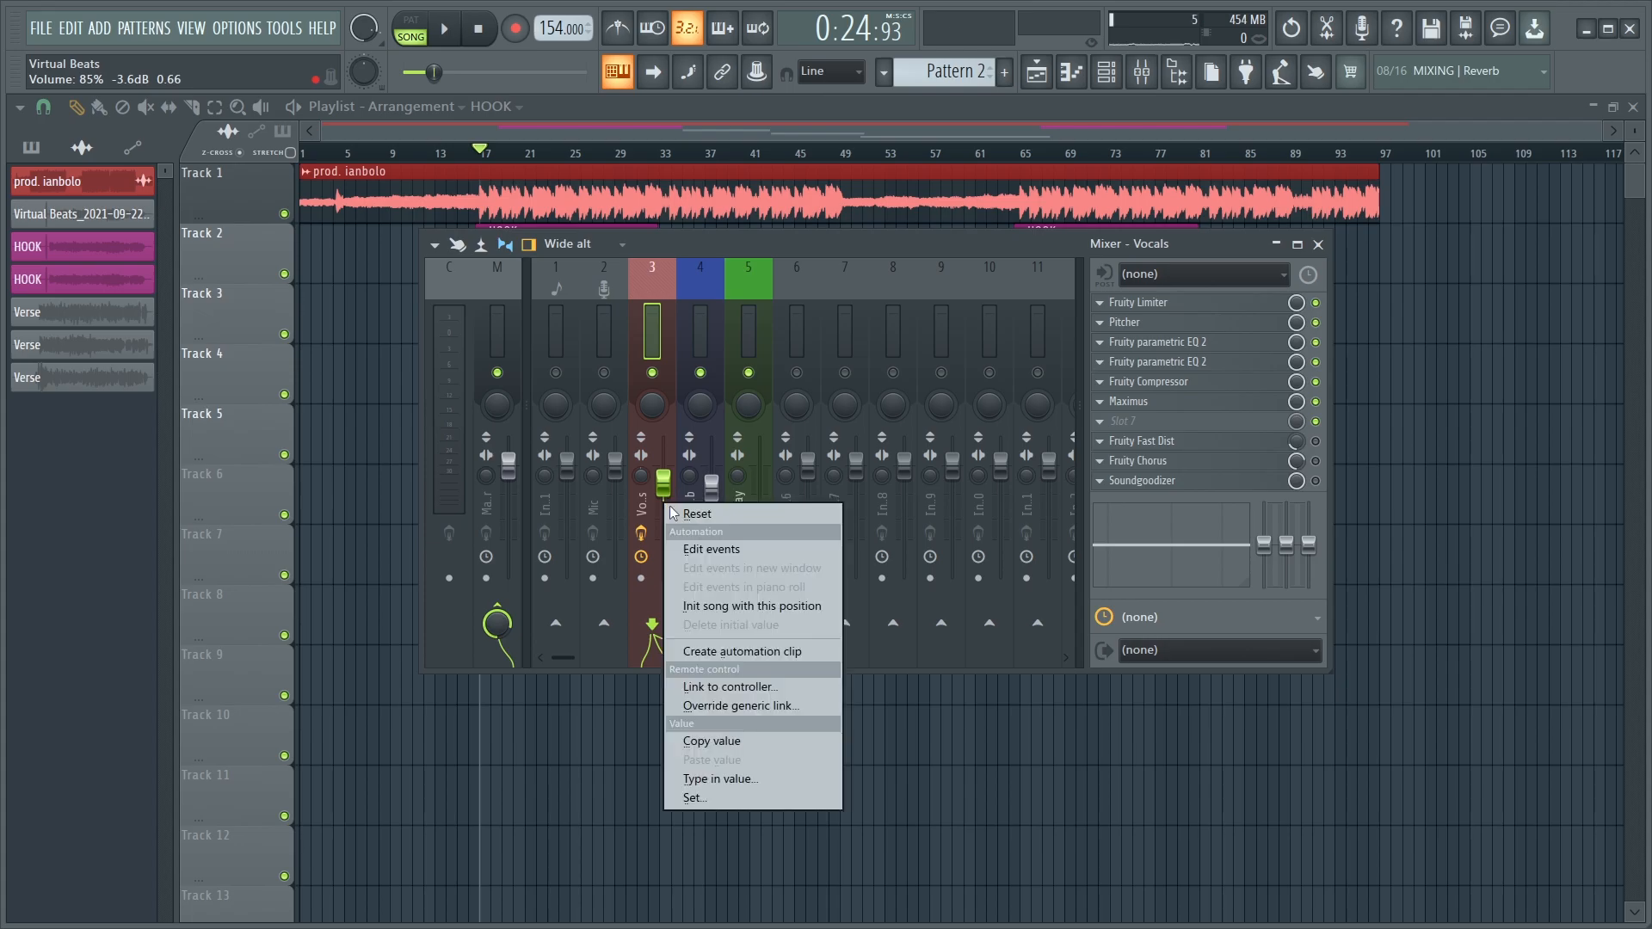
click(733, 726)
right_click(663, 482)
click(725, 484)
key(space)
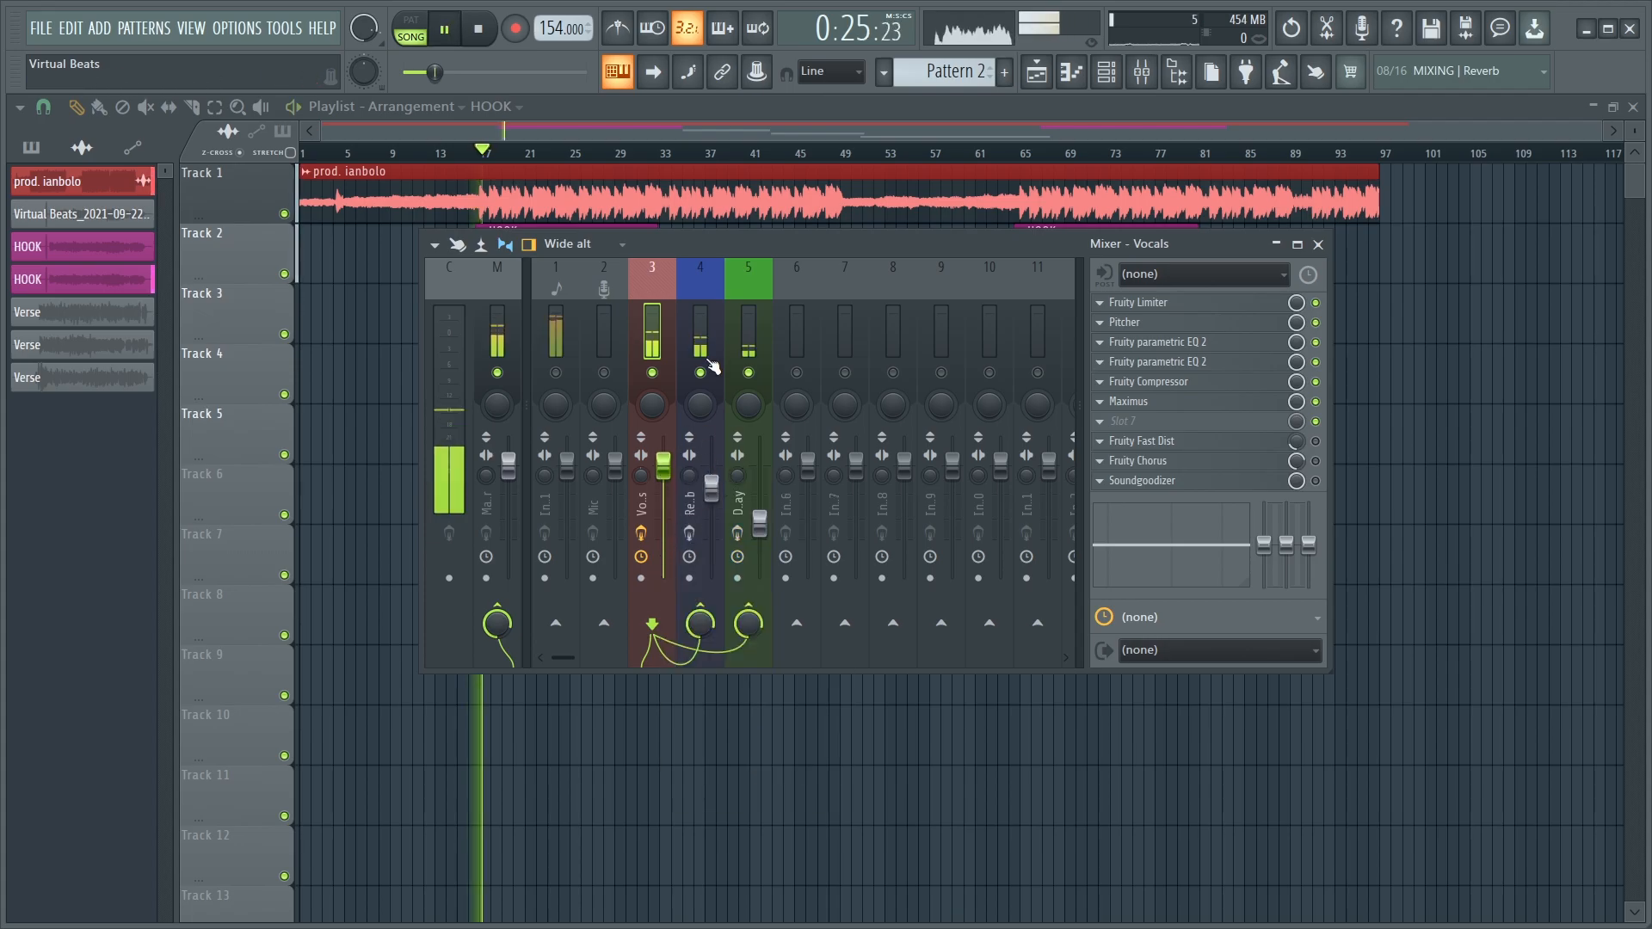
key(space)
right_click(663, 465)
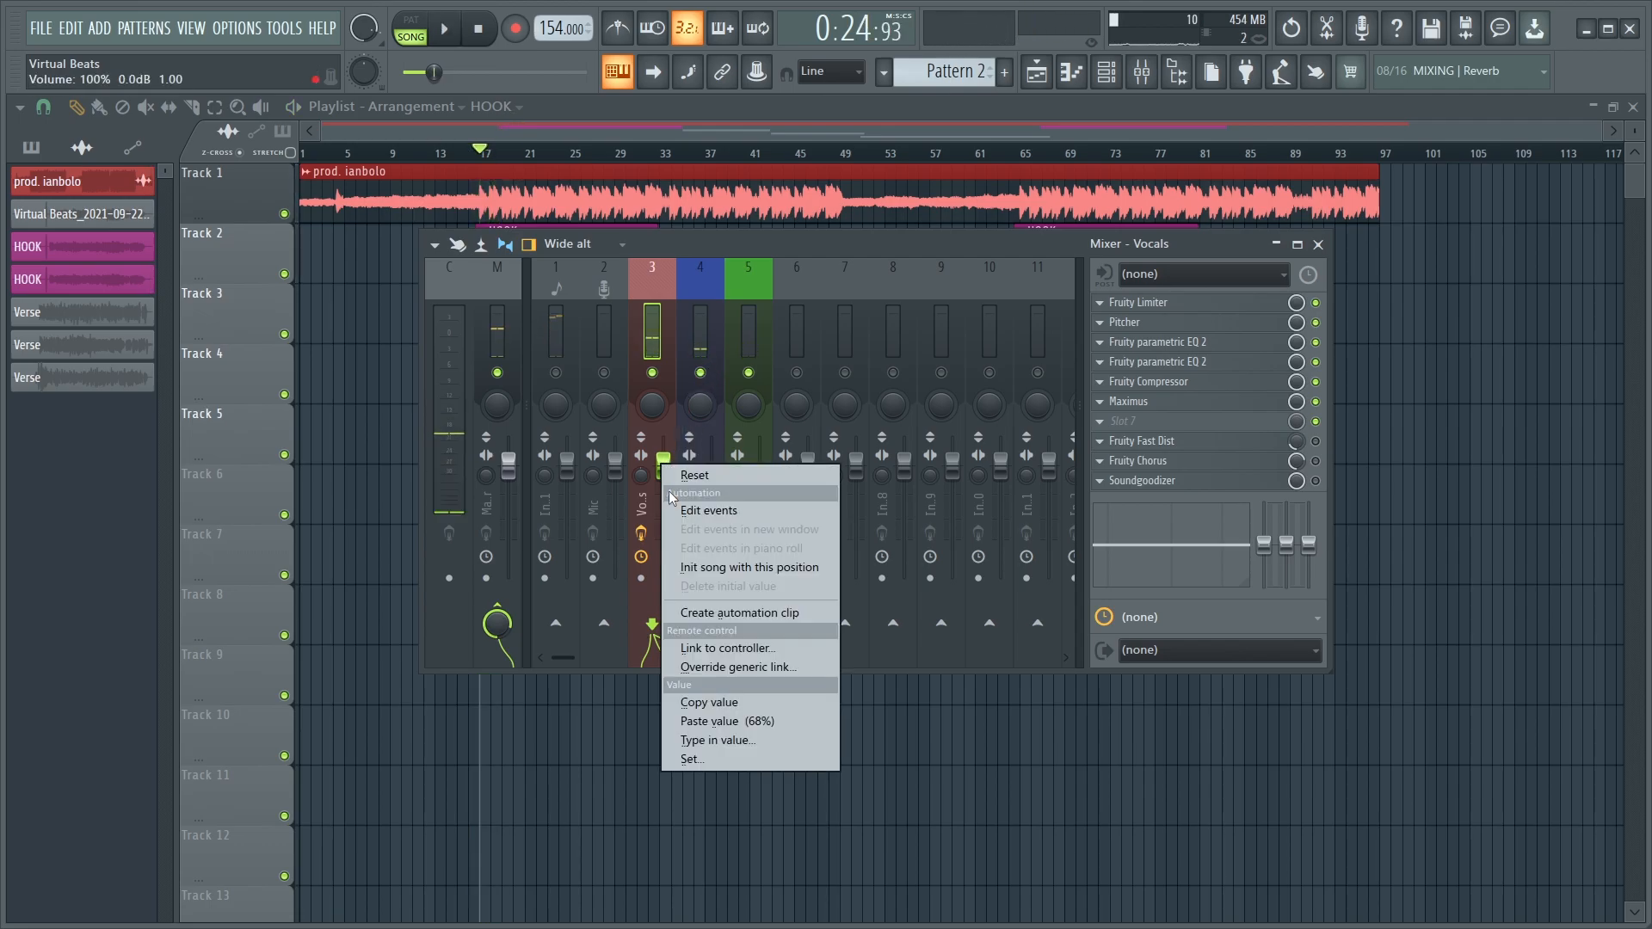
click(741, 720)
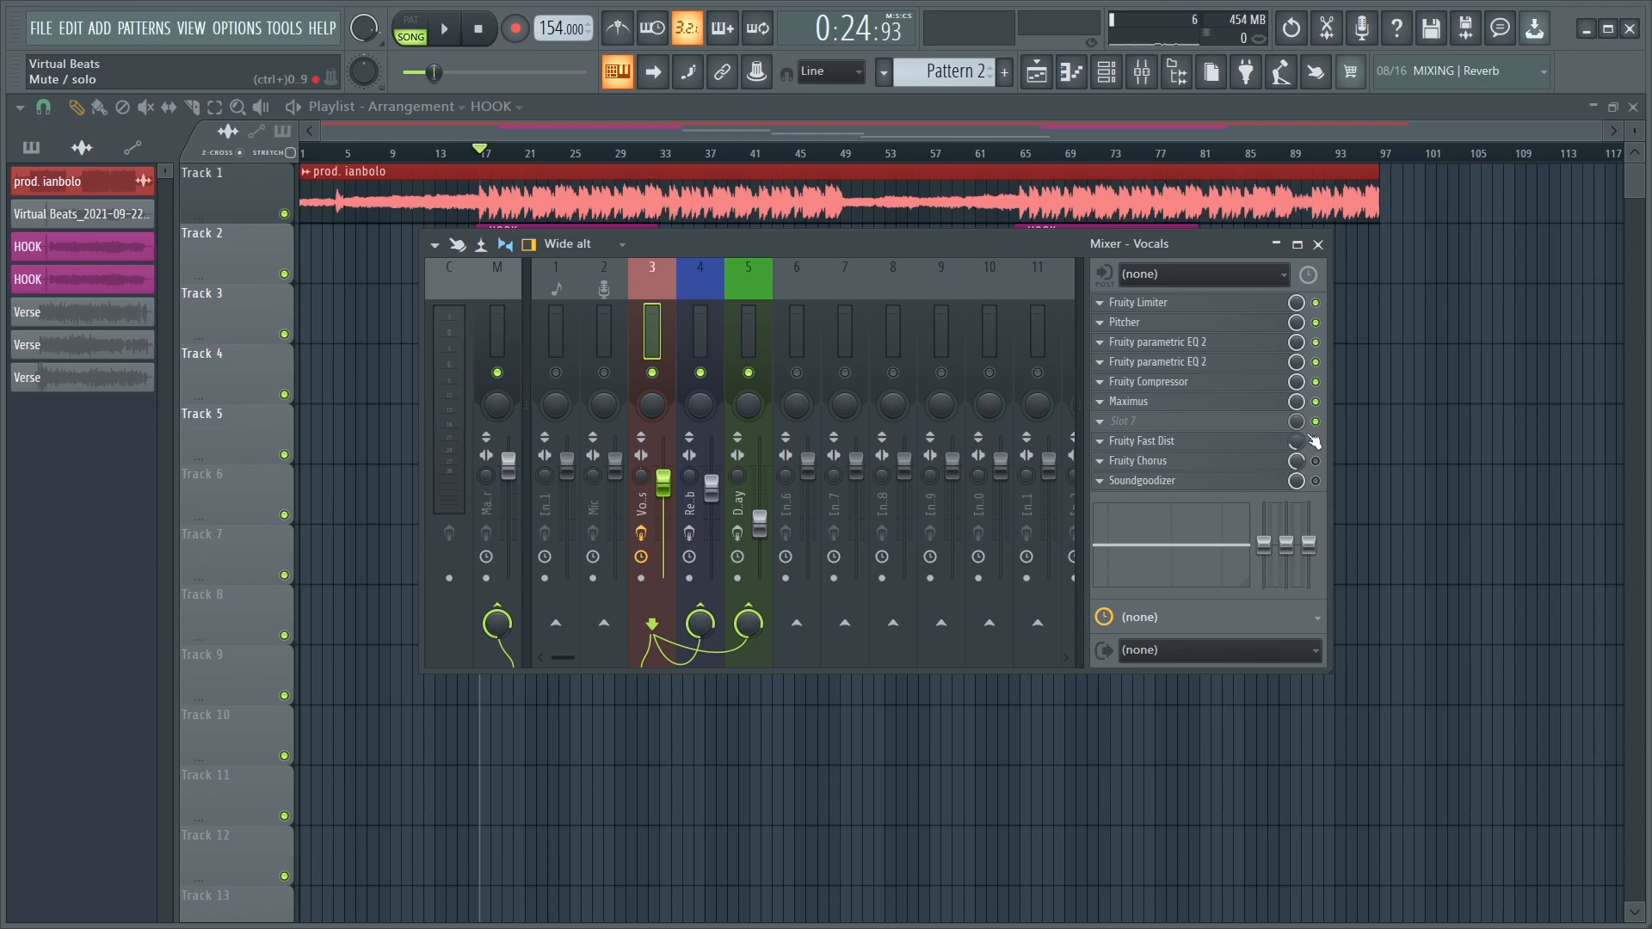
Step: Enable Fruity Fast Dist on the Vocals track and open it to review its settings and presets
click(1250, 430)
click(1282, 220)
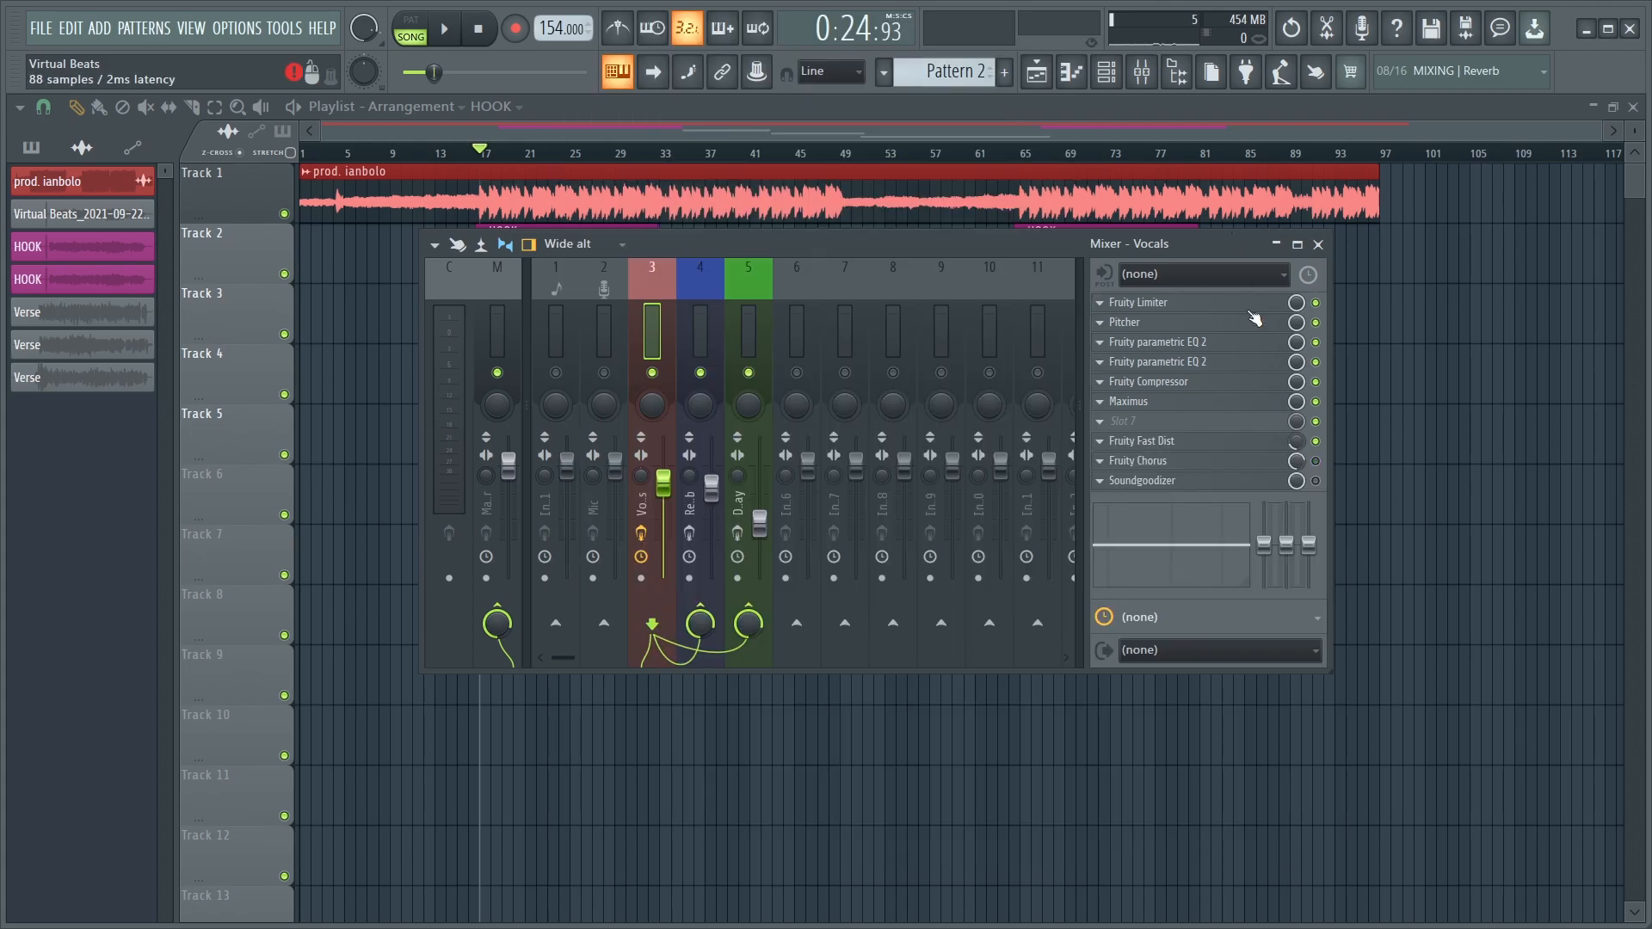
click(1184, 443)
drag(302, 381, 400, 354)
click(605, 361)
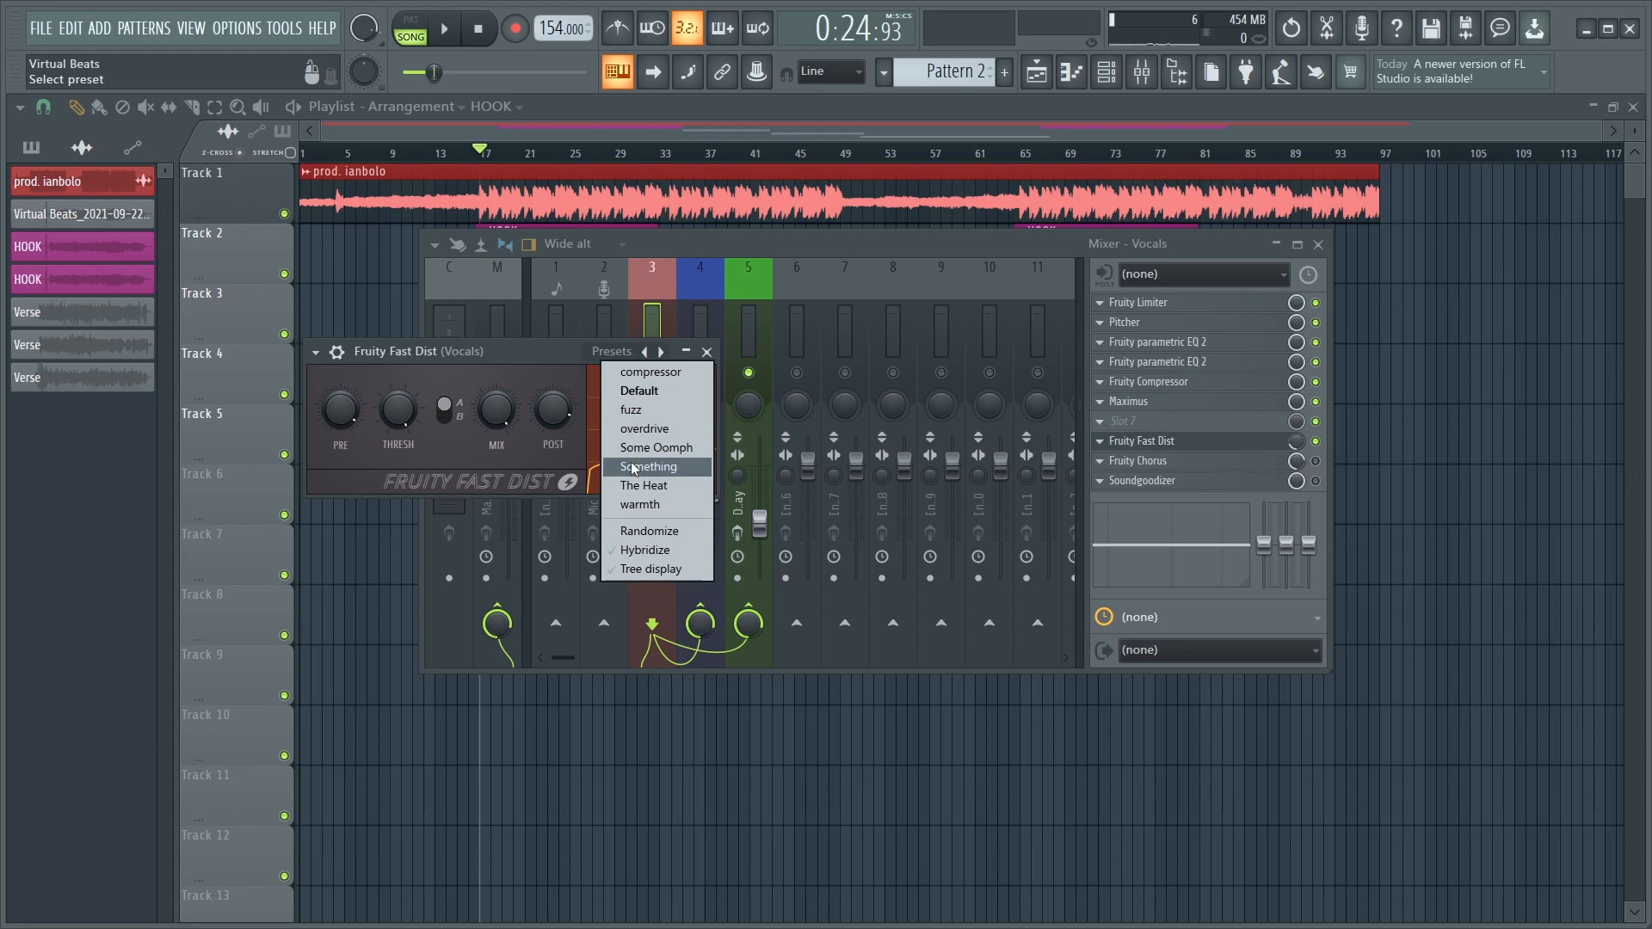
click(704, 347)
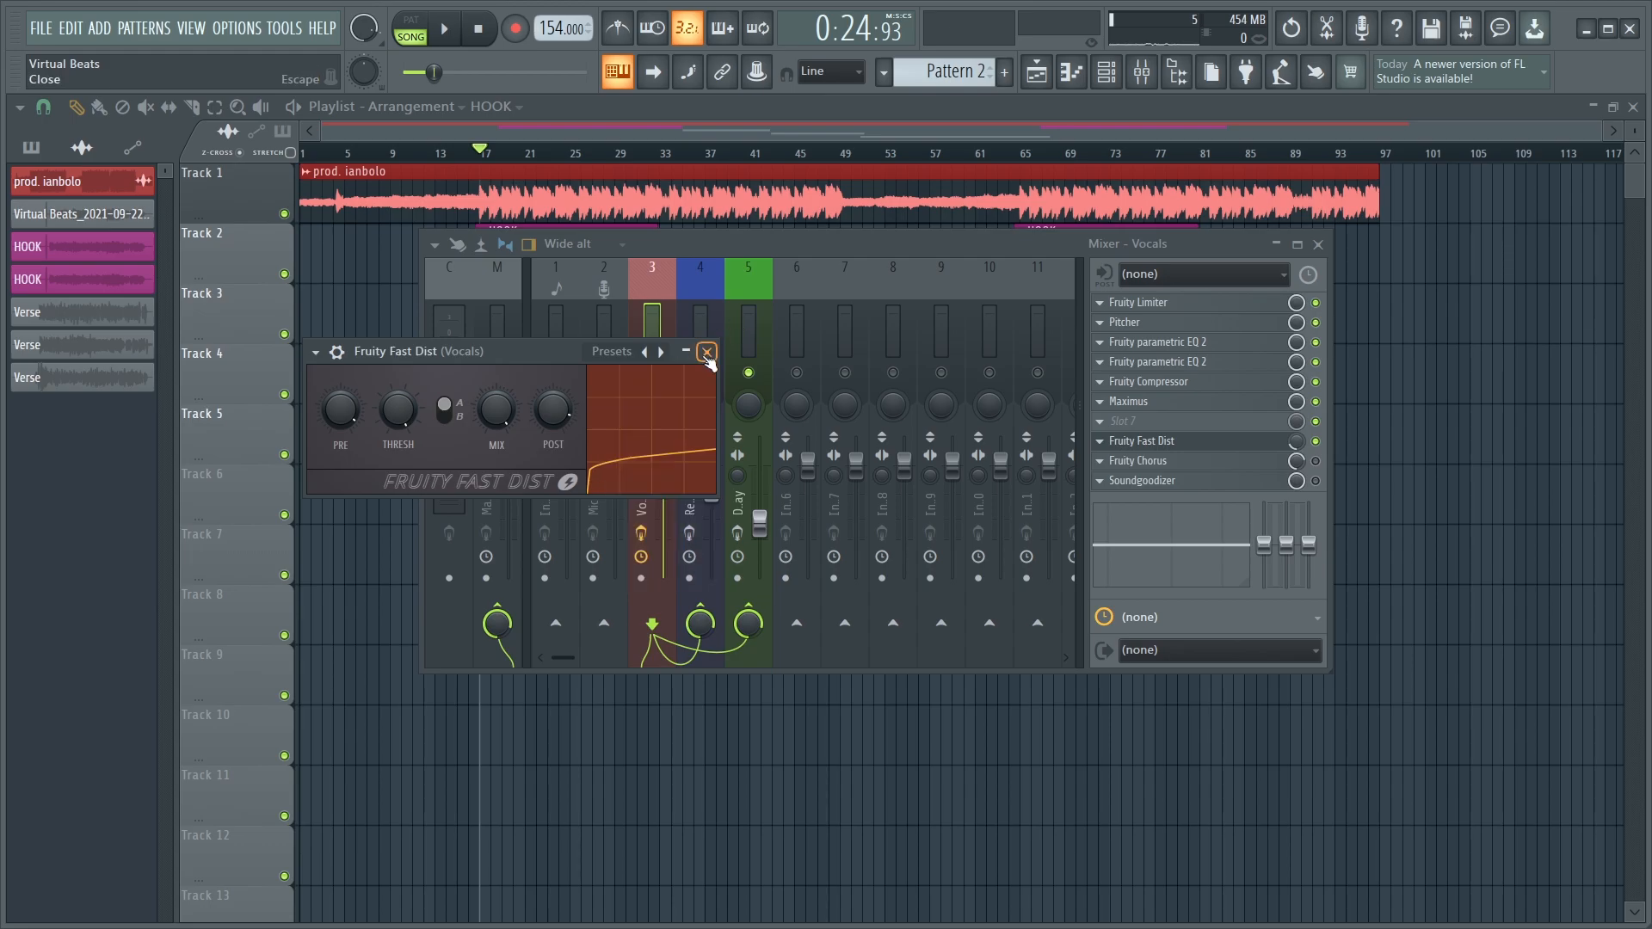
click(707, 350)
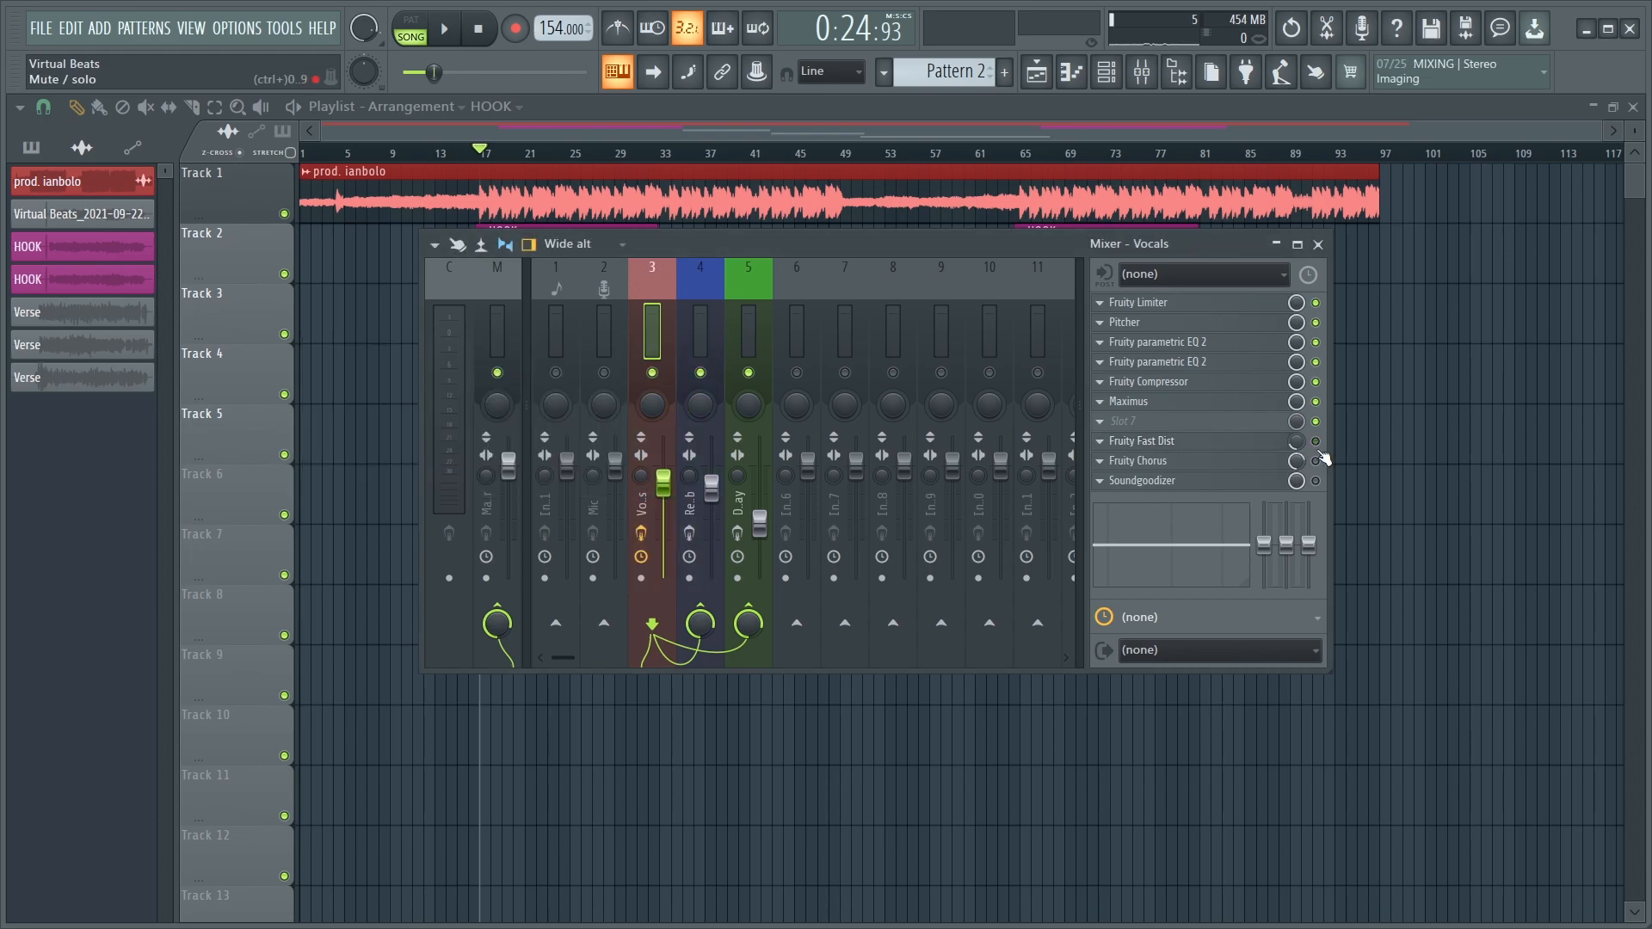
Step: Play the hook with Fruity Fast Dist bypassed and again with it enabled, leaving it on
key(space)
key(space)
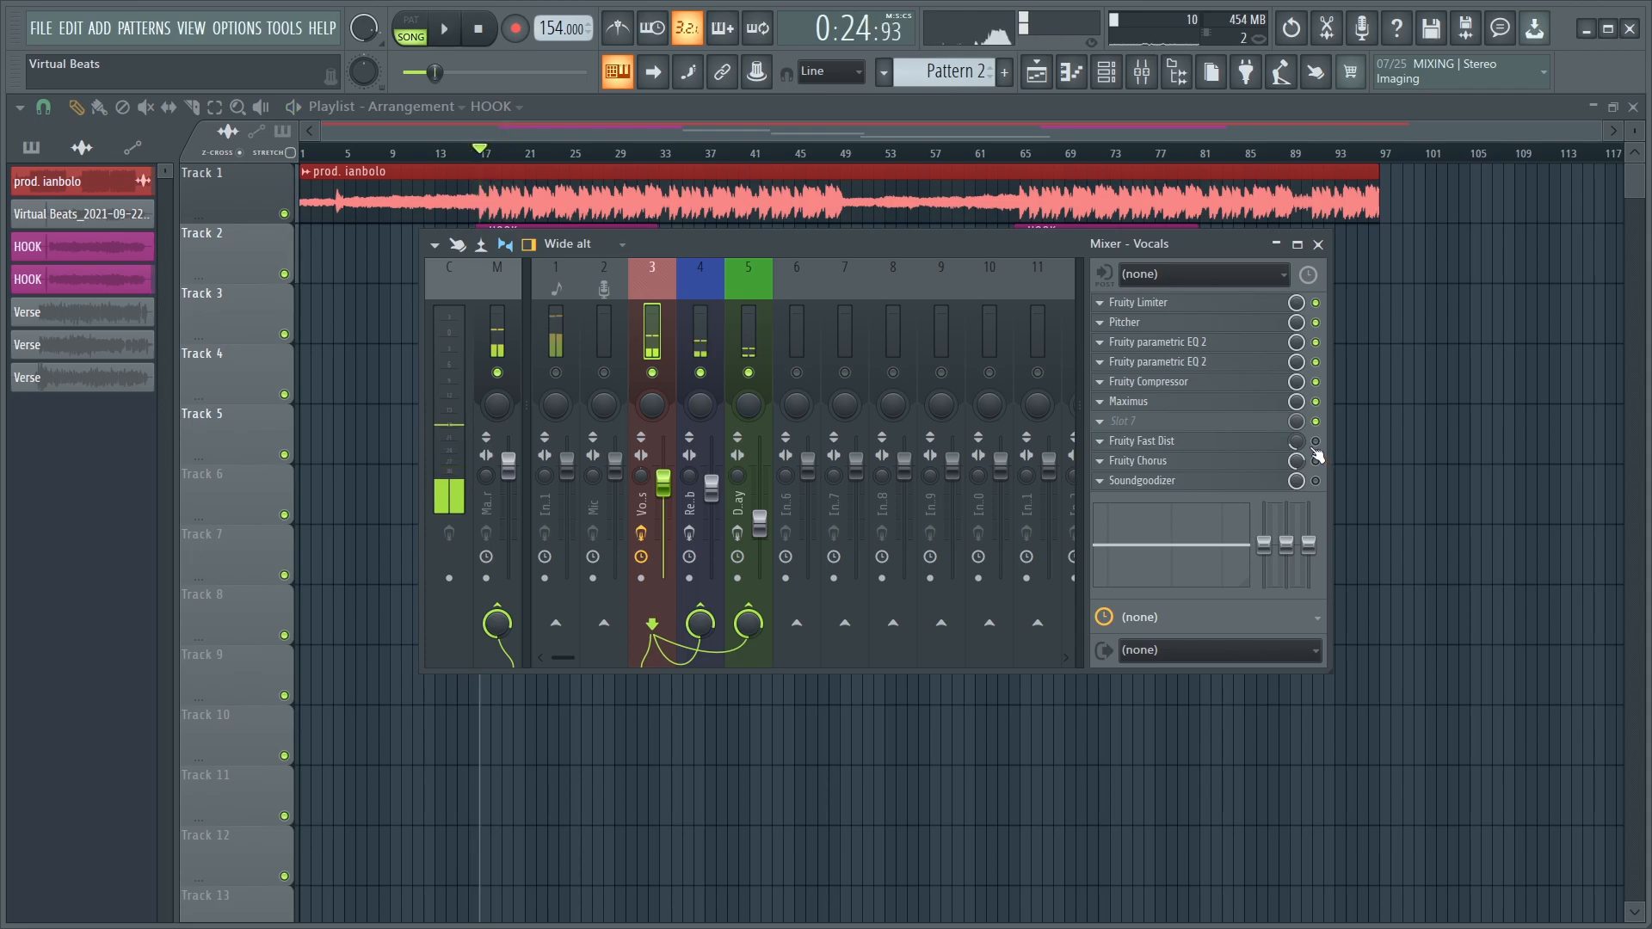
key(space)
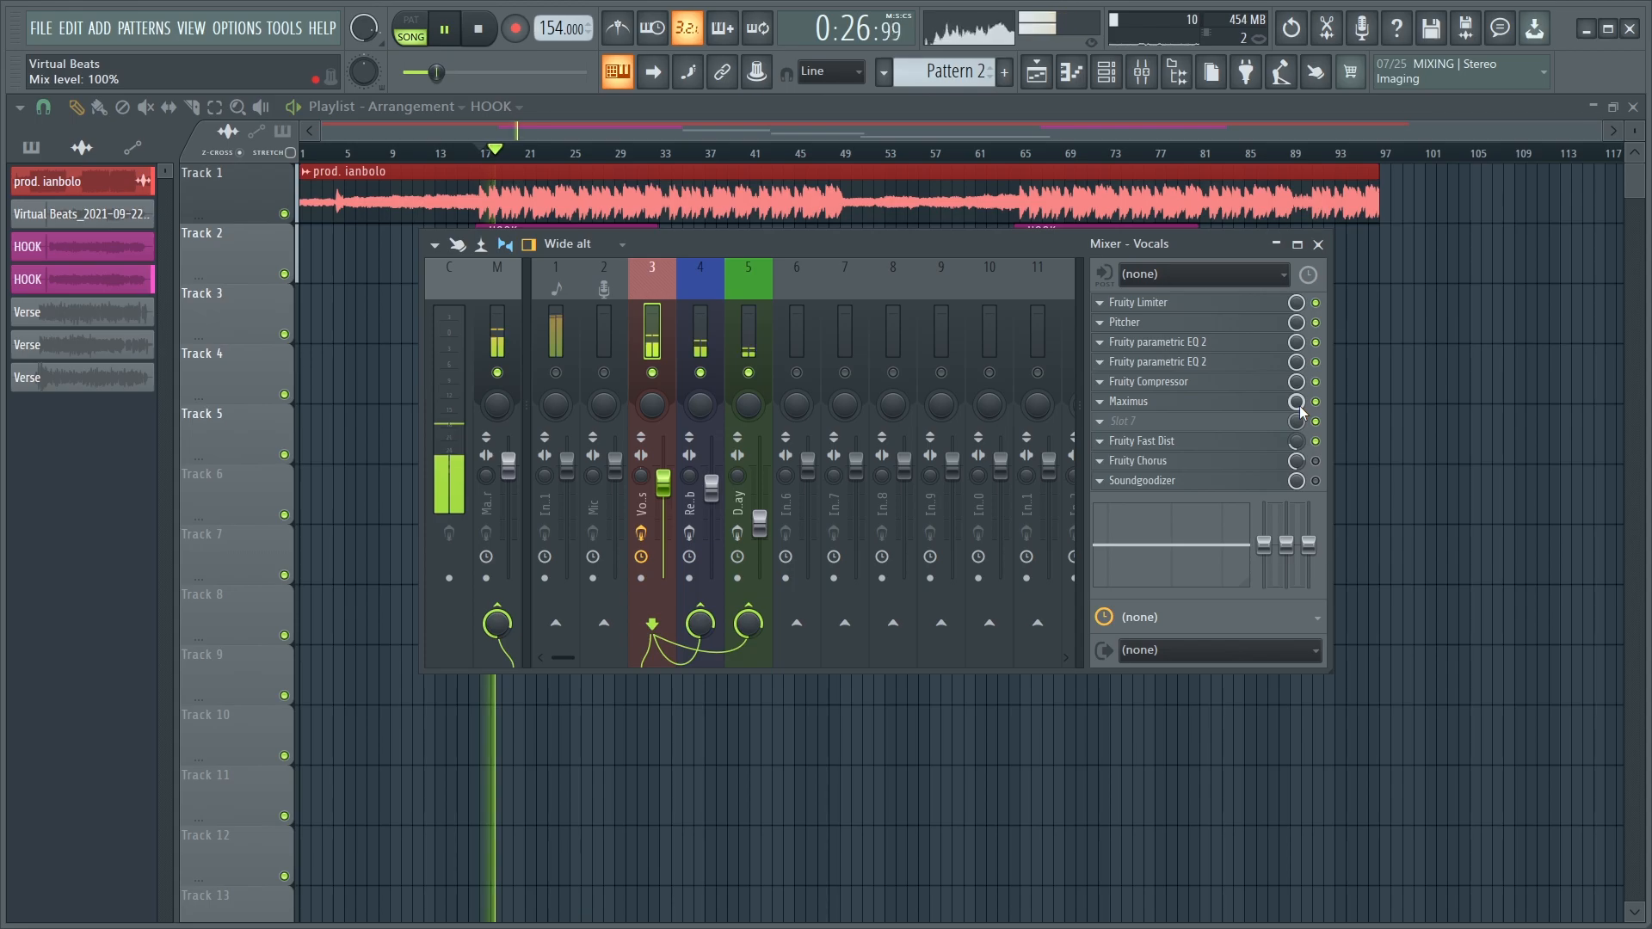
key(space)
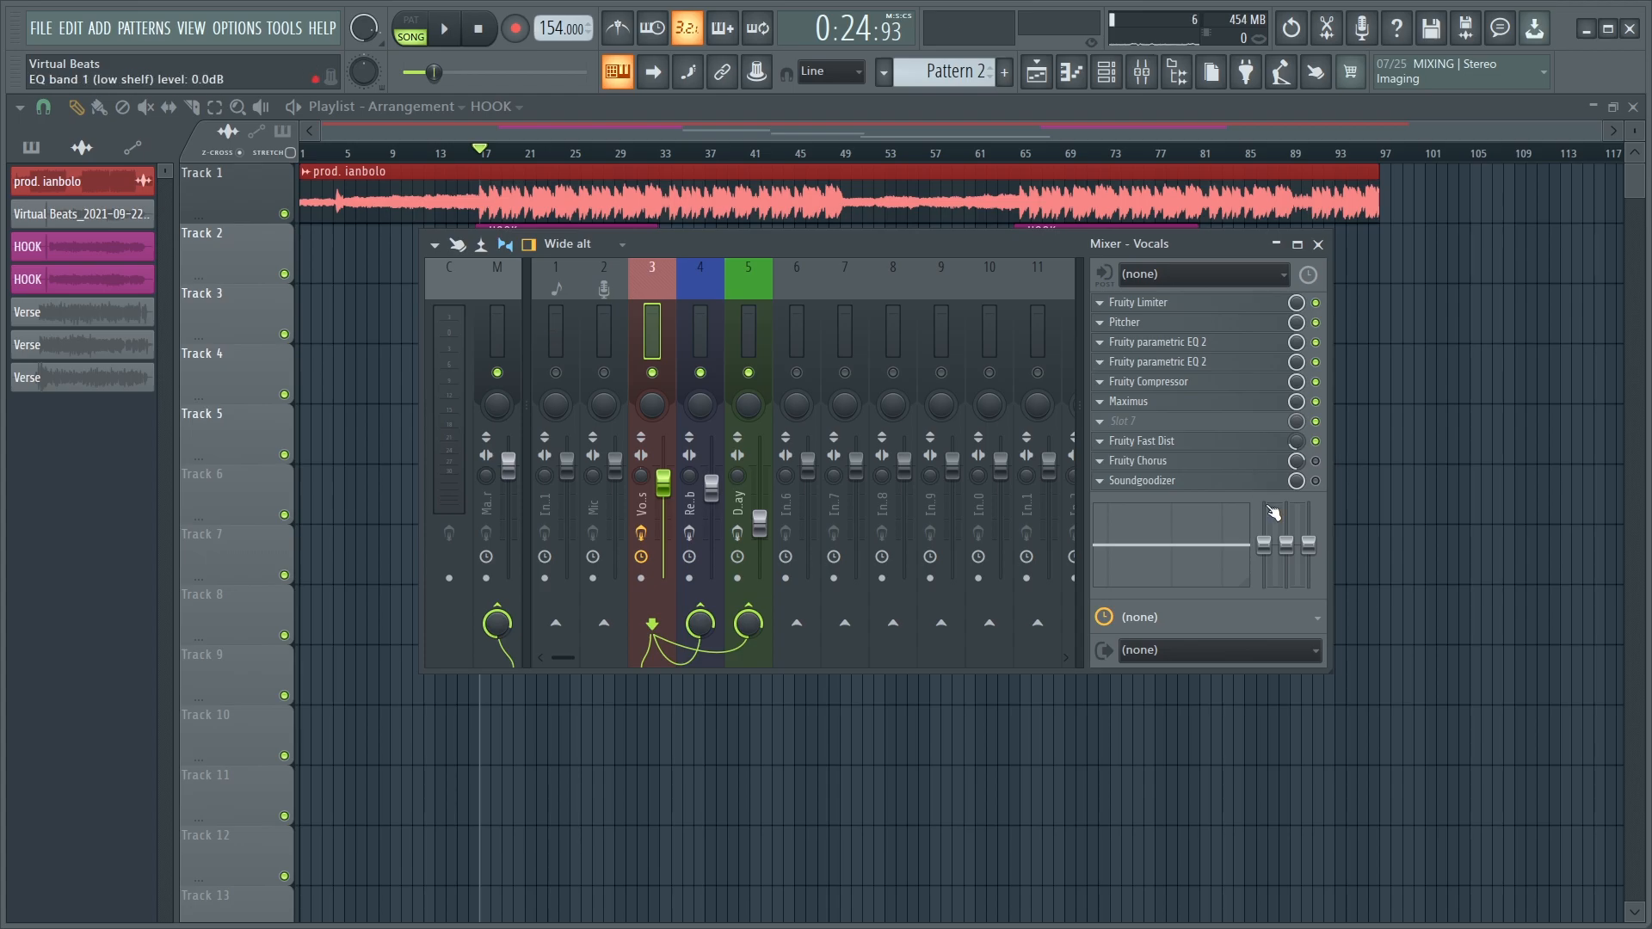
Step: Open Fruity Chorus to review its delay, depth, stereo, LFO and crossover settings, and close it
click(1247, 465)
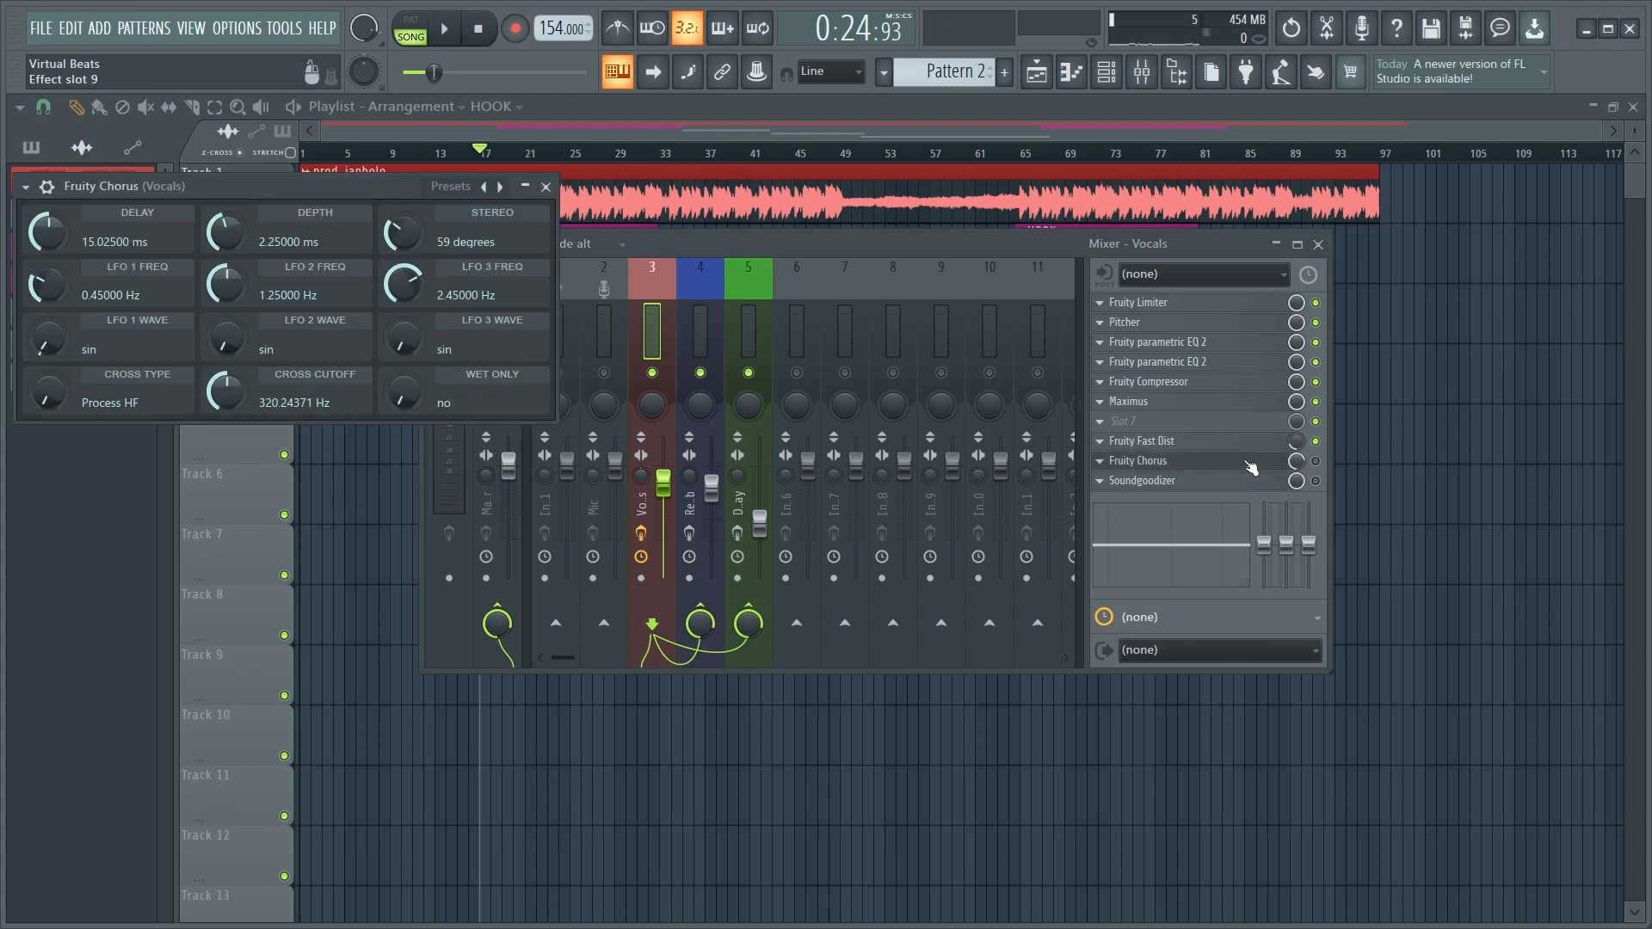
drag(276, 188, 951, 295)
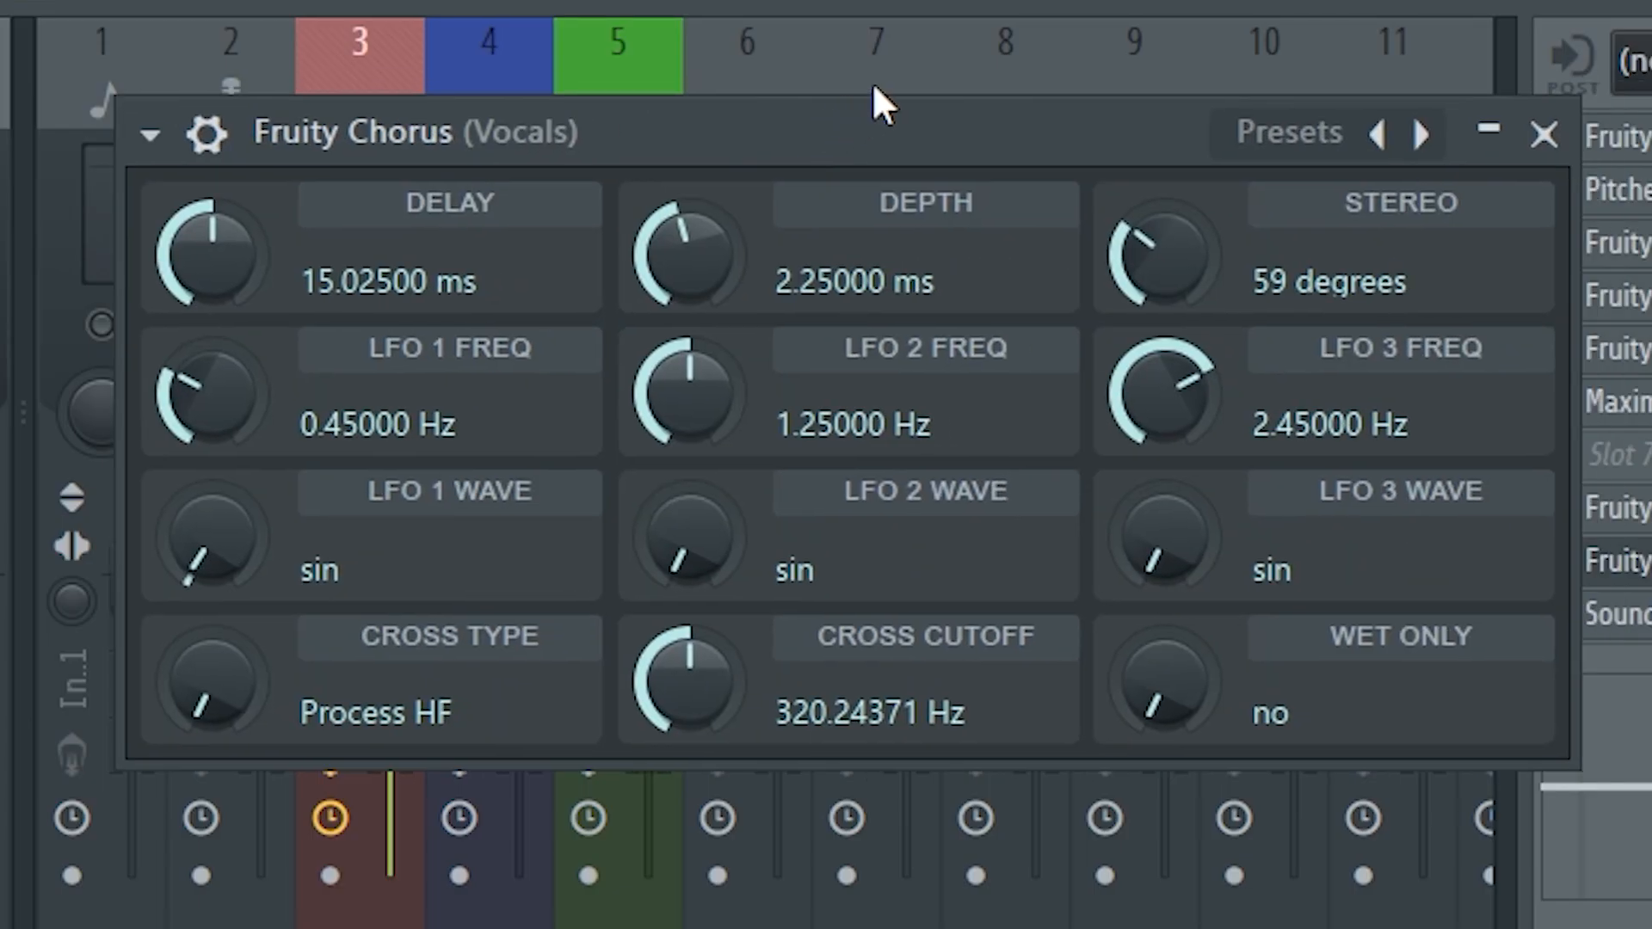
click(1543, 134)
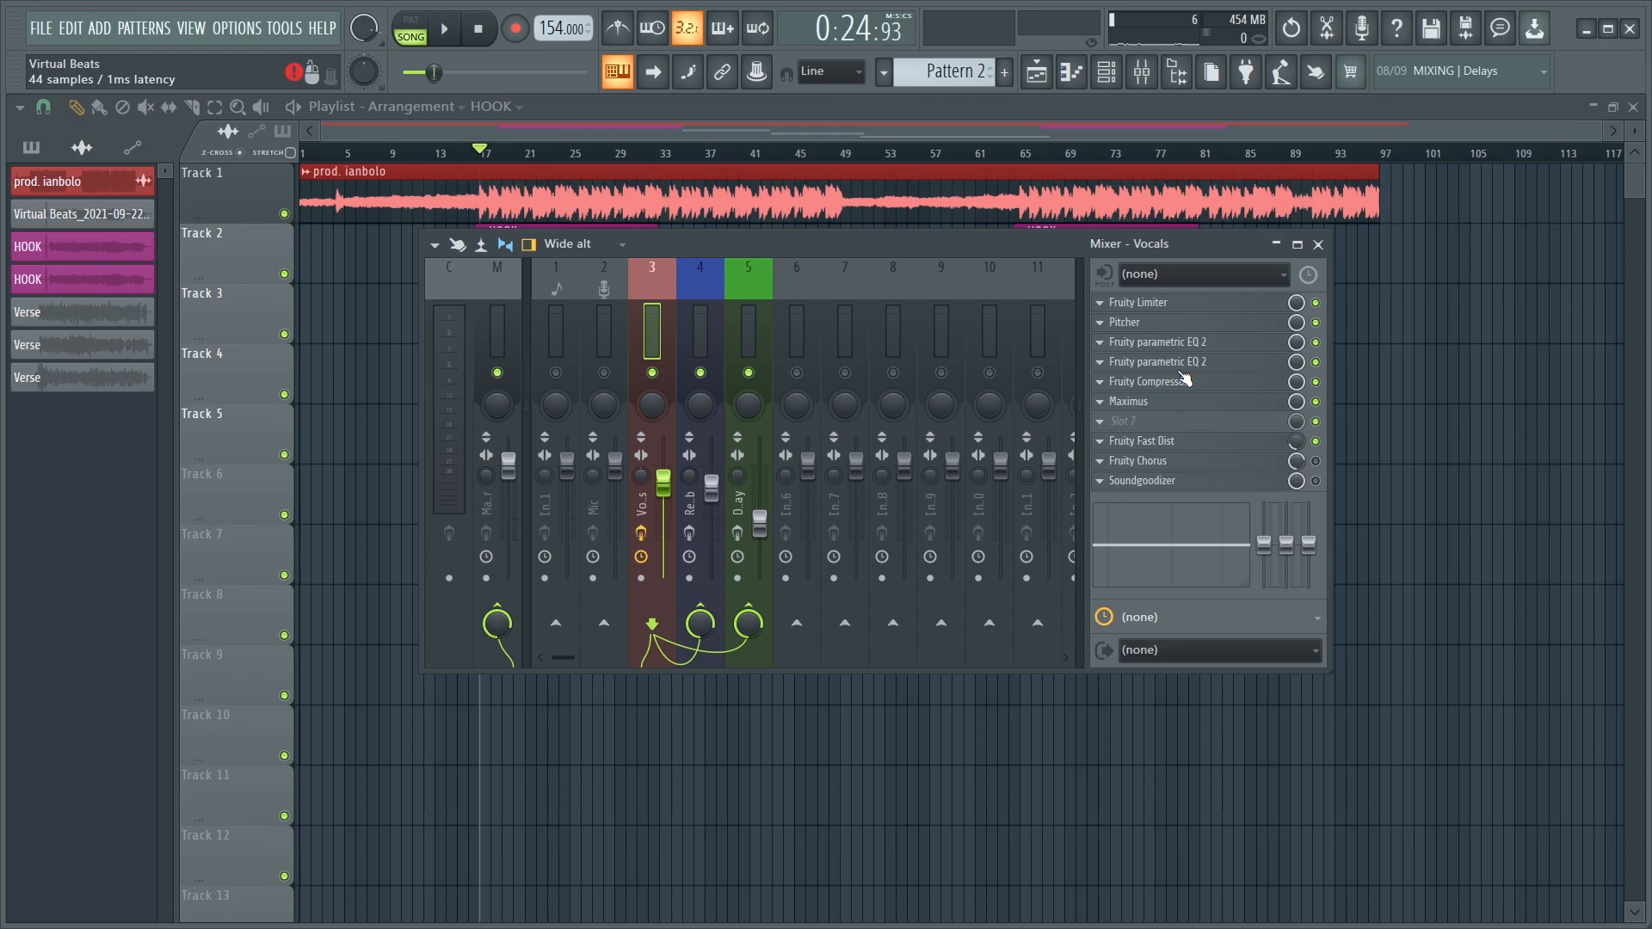
Step: Play the hook with Fruity Chorus bypassed and again with it enabled, leaving it on
key(space)
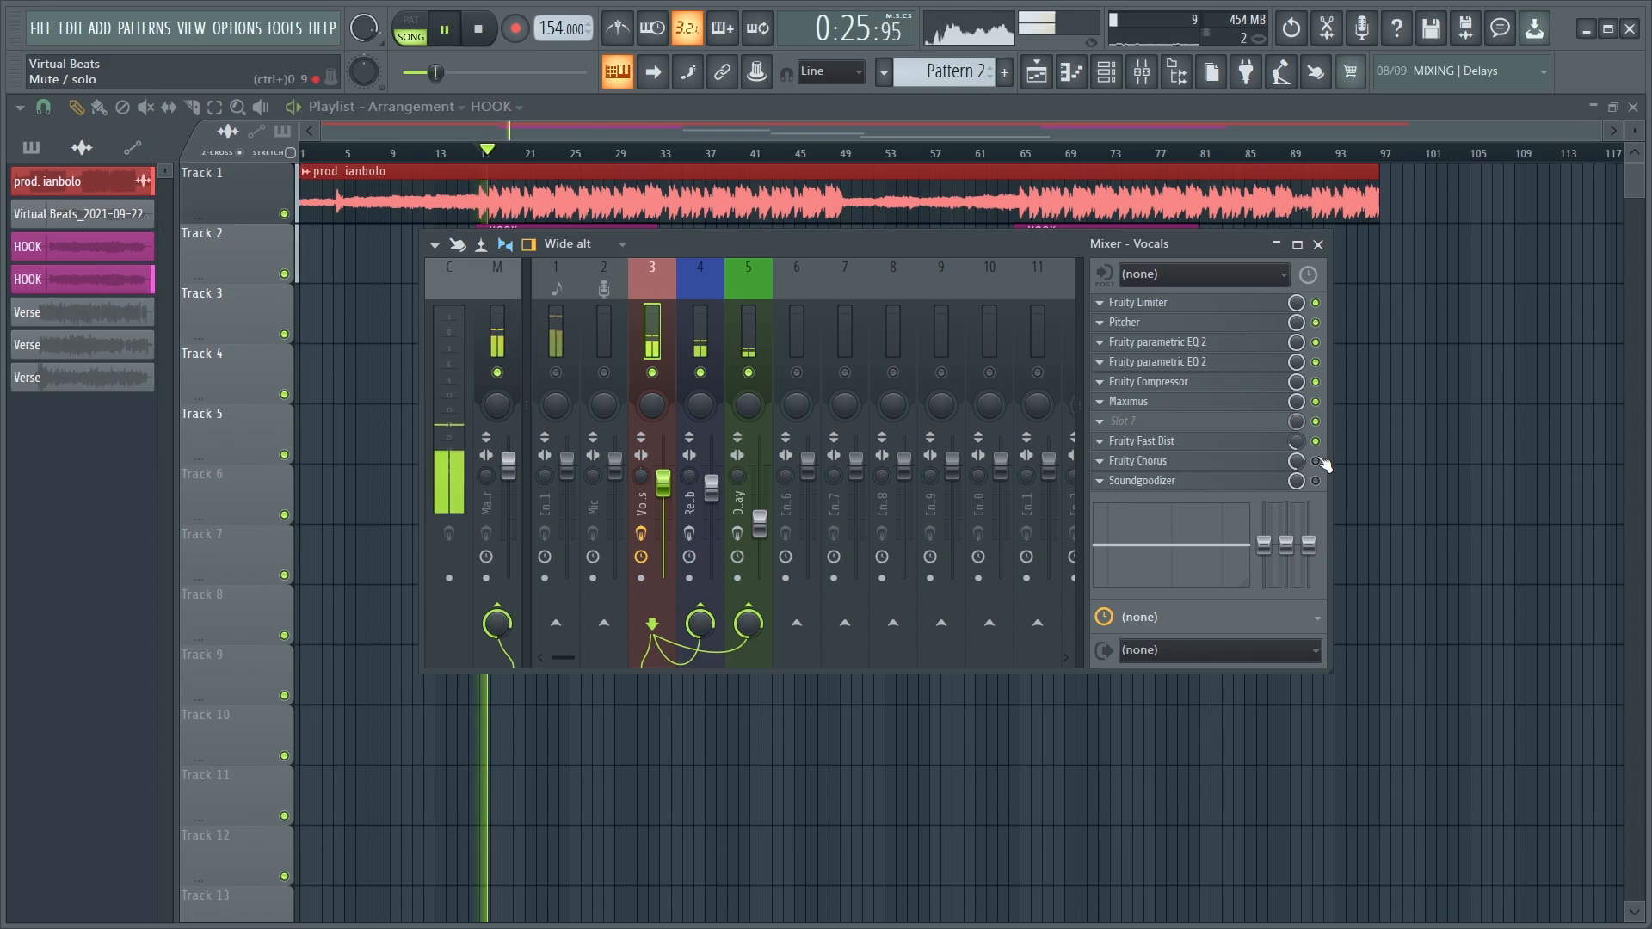
key(space)
key(space)
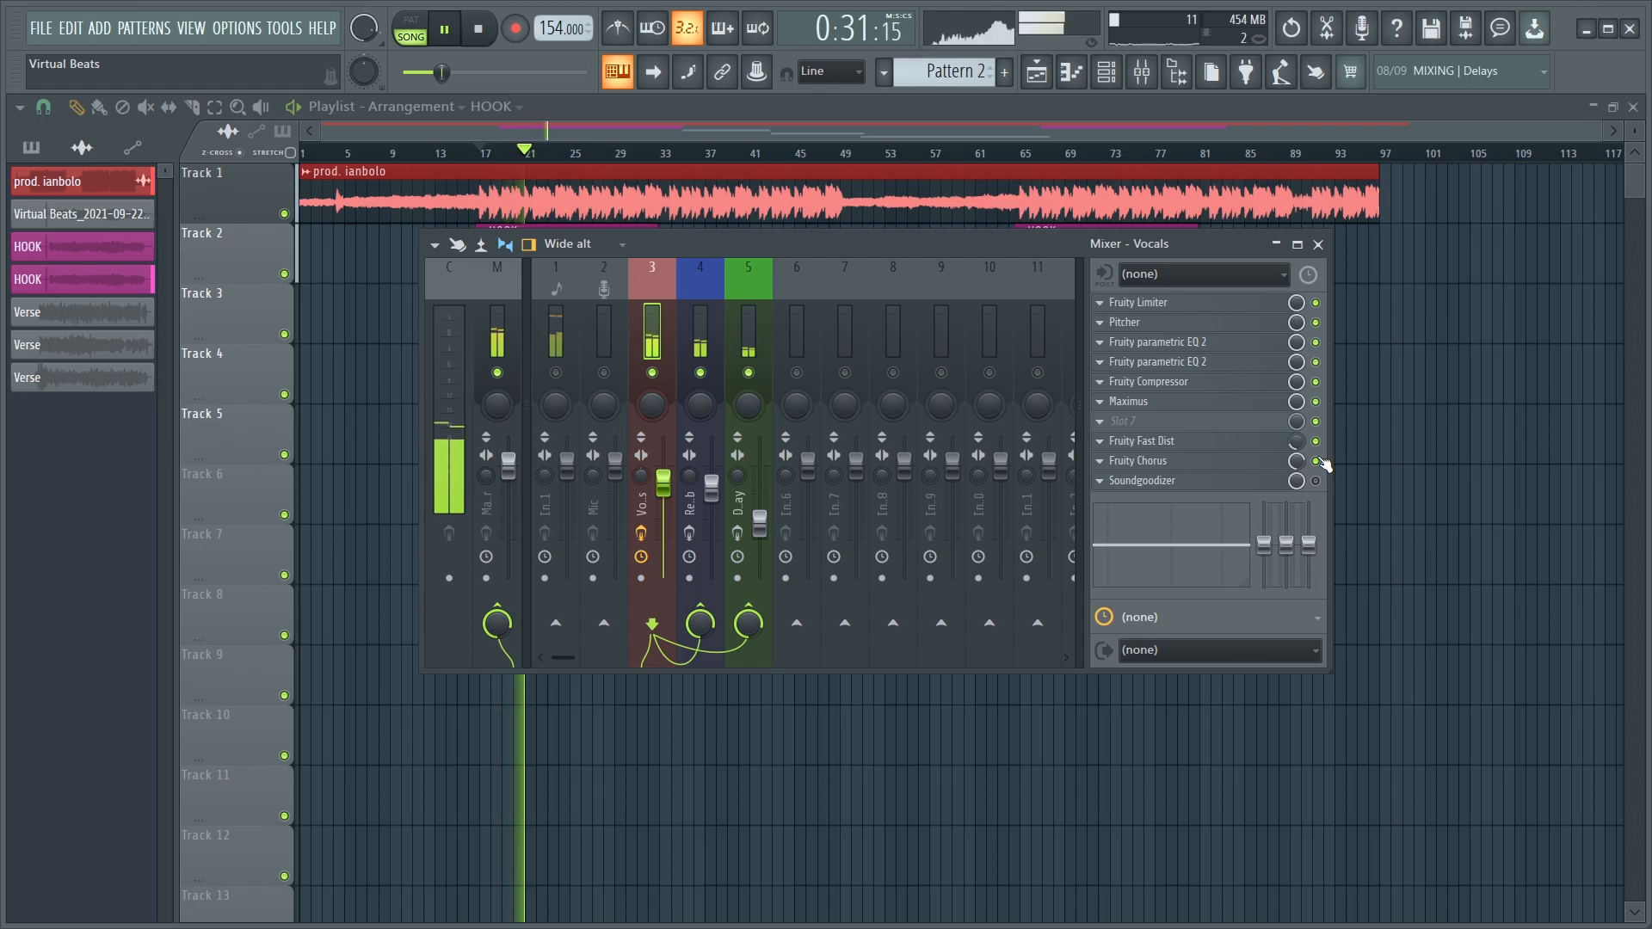
key(space)
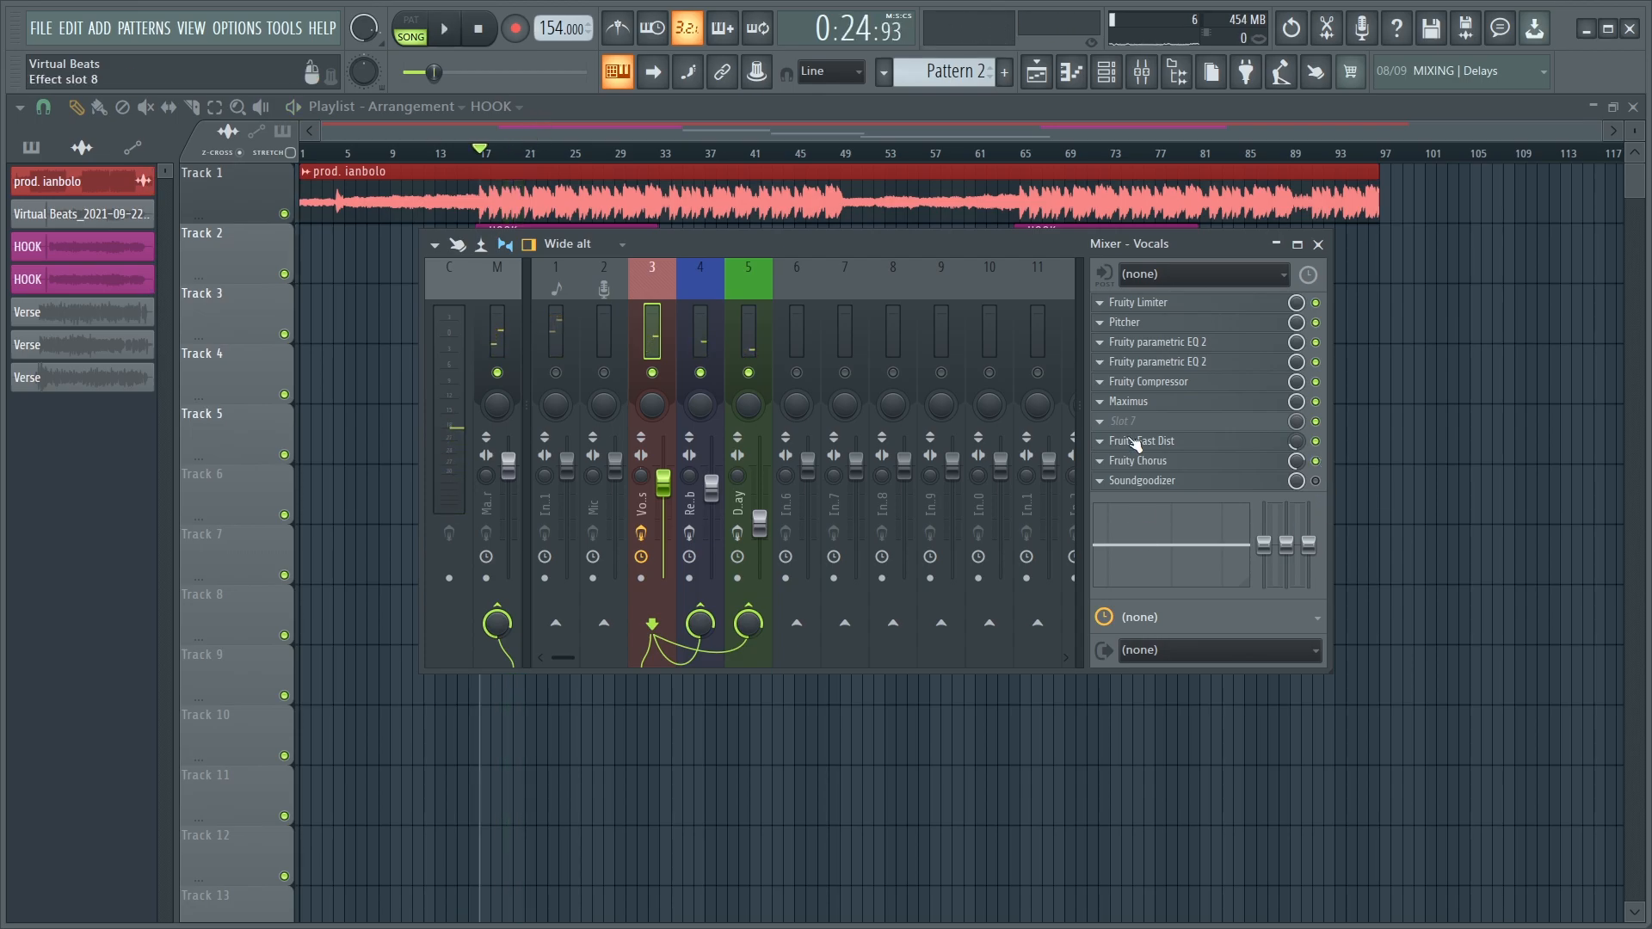
Step: Move Fruity Fast Dist, Fruity Chorus and Soundgoodizer up to slots 7, 8 and 9, and open Soundgoodizer
scroll(1144, 443, up, 1)
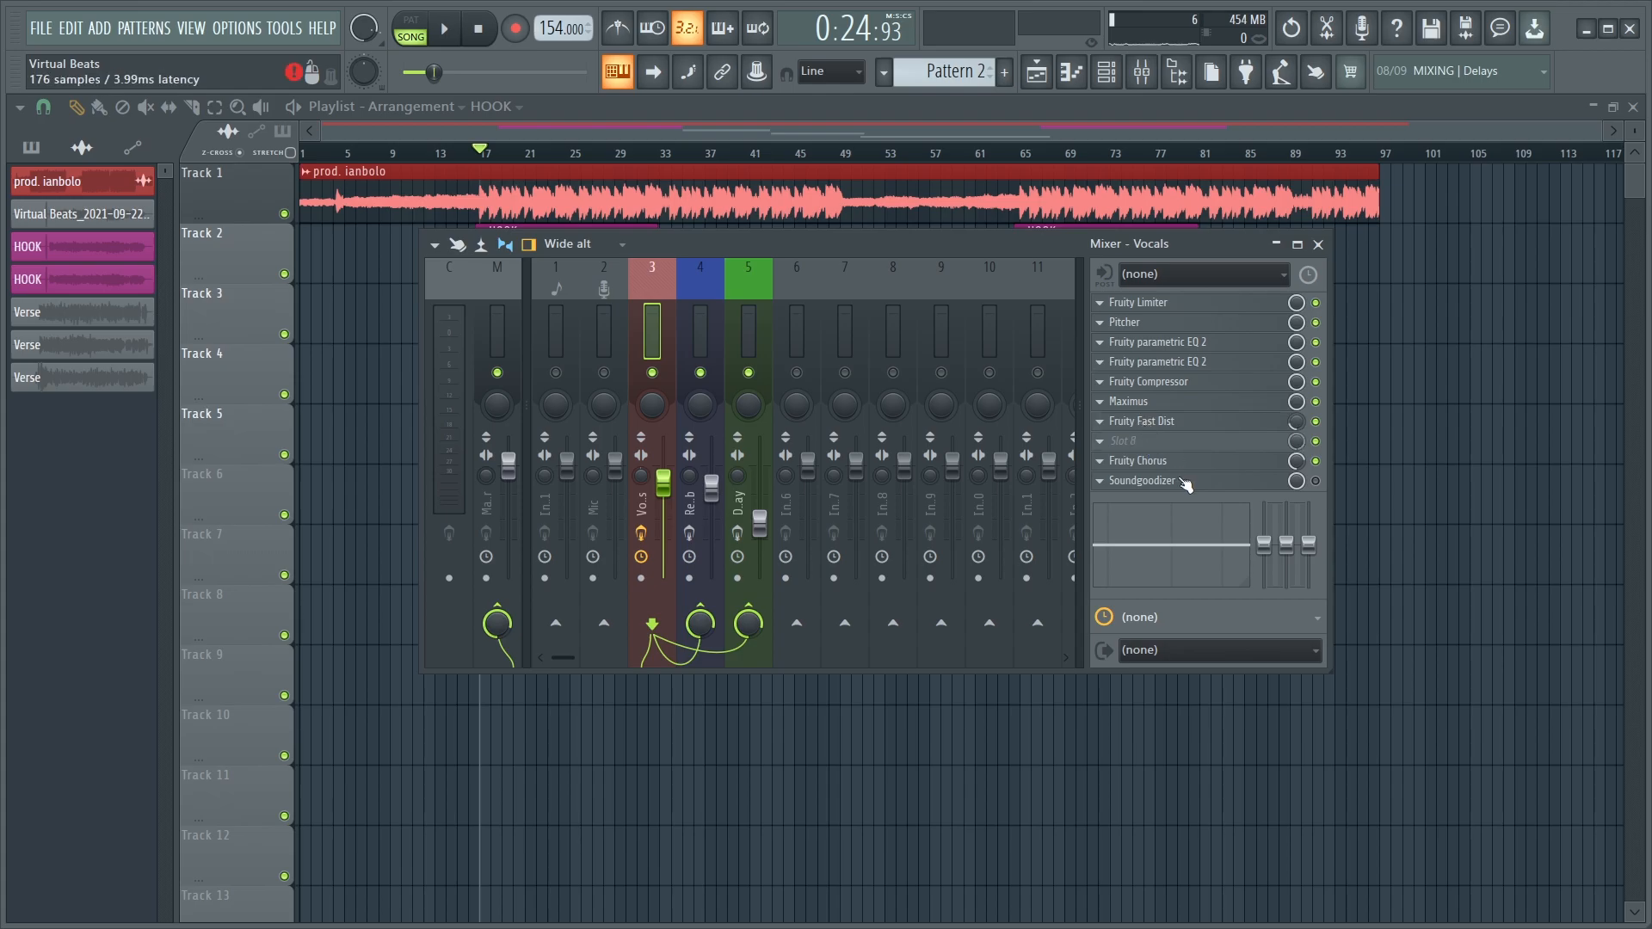
scroll(1169, 467, up, 1)
scroll(1200, 484, up, 1)
click(1201, 465)
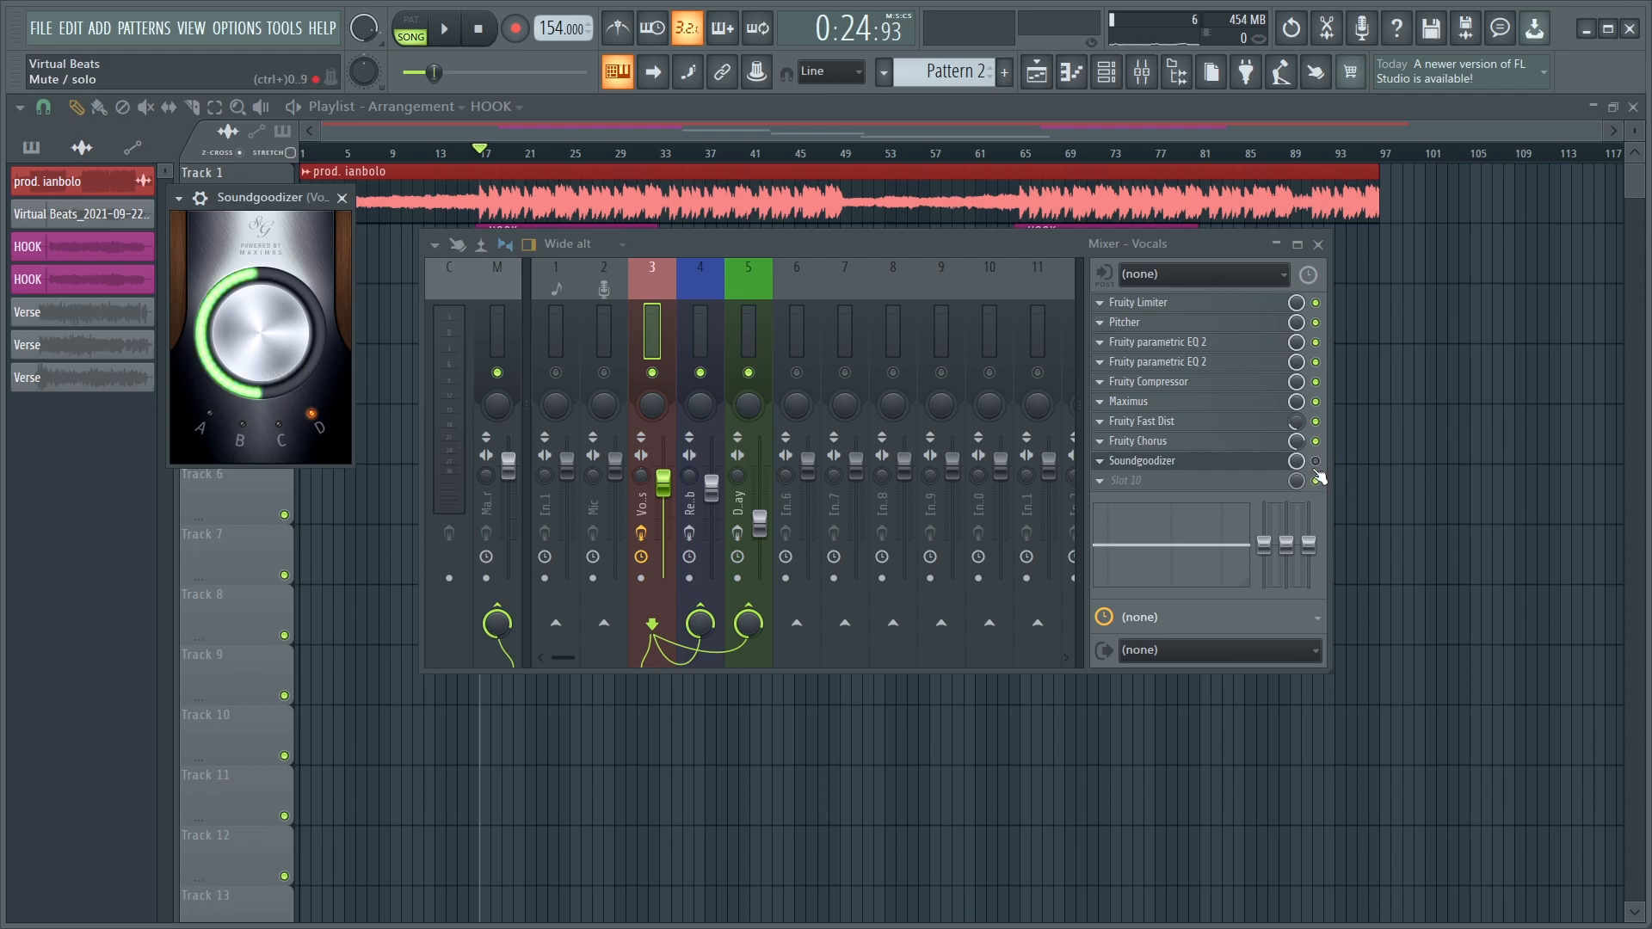
Step: Play the hook with Soundgoodizer bypassed, enable it, and play the hook again to compare
key(space)
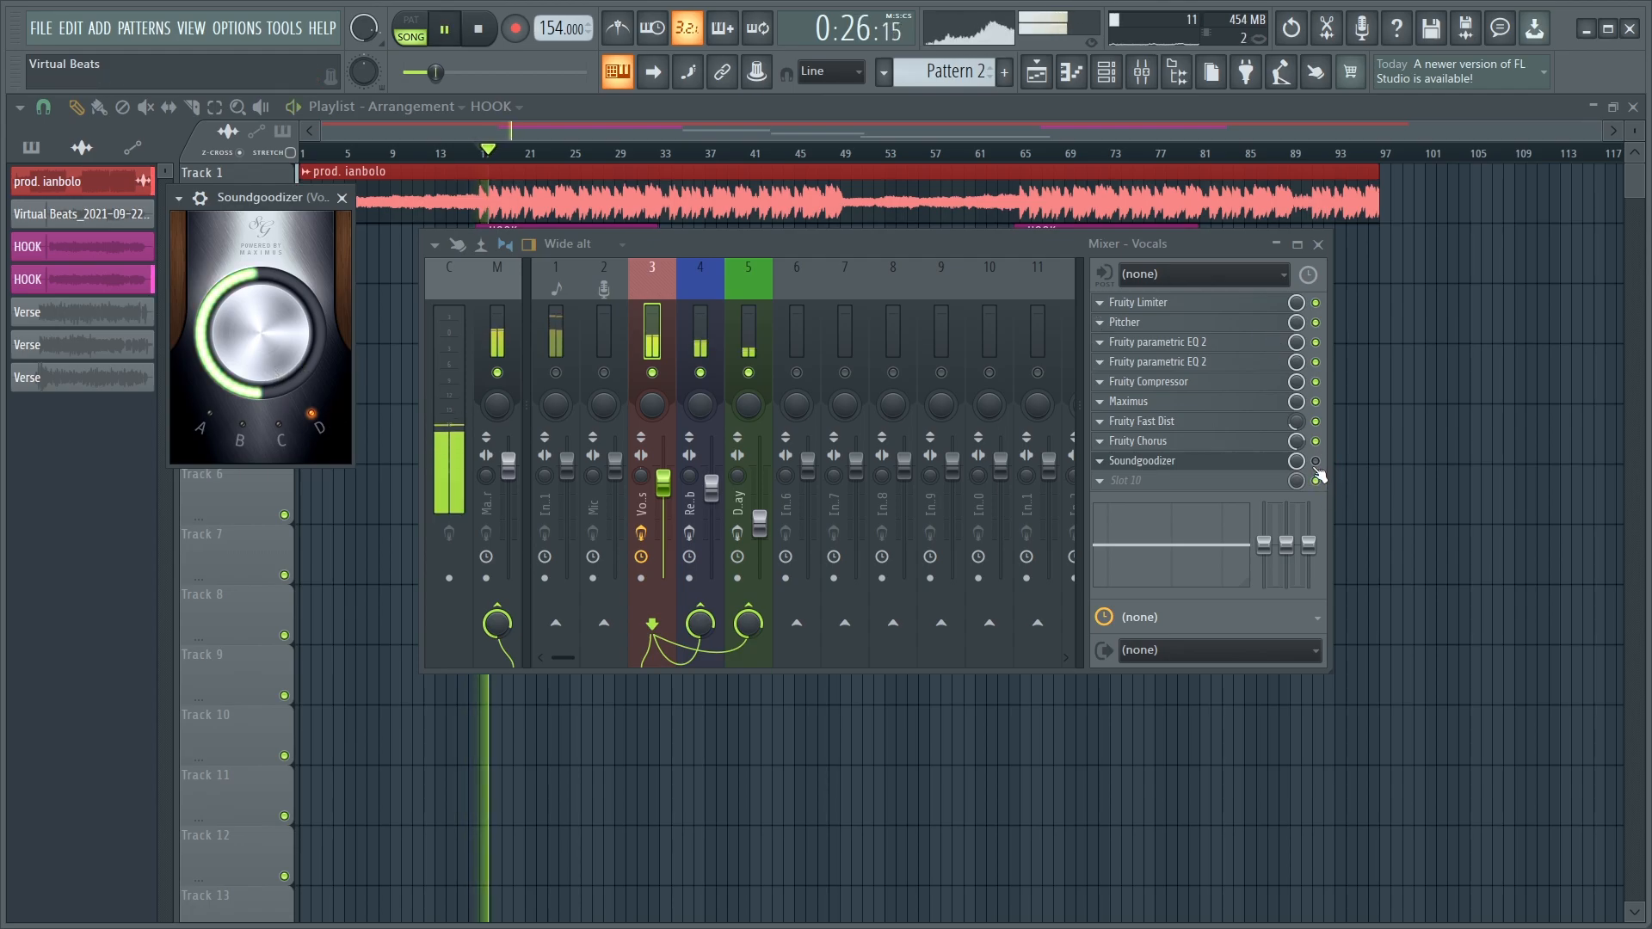
key(space)
click(1316, 461)
key(space)
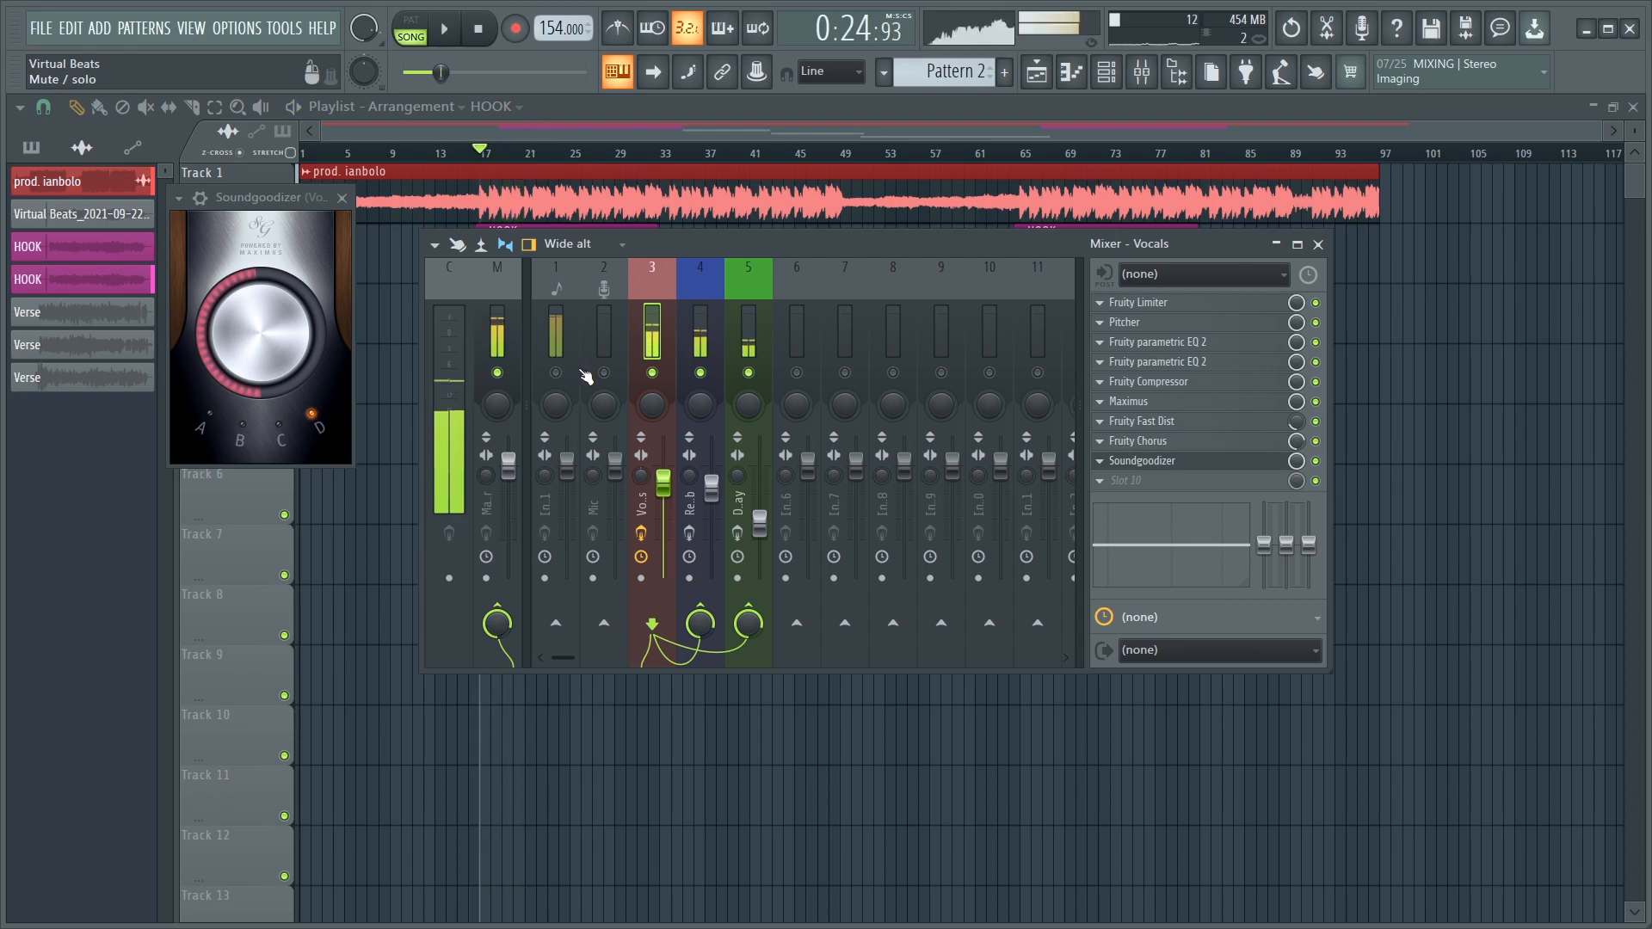
key(space)
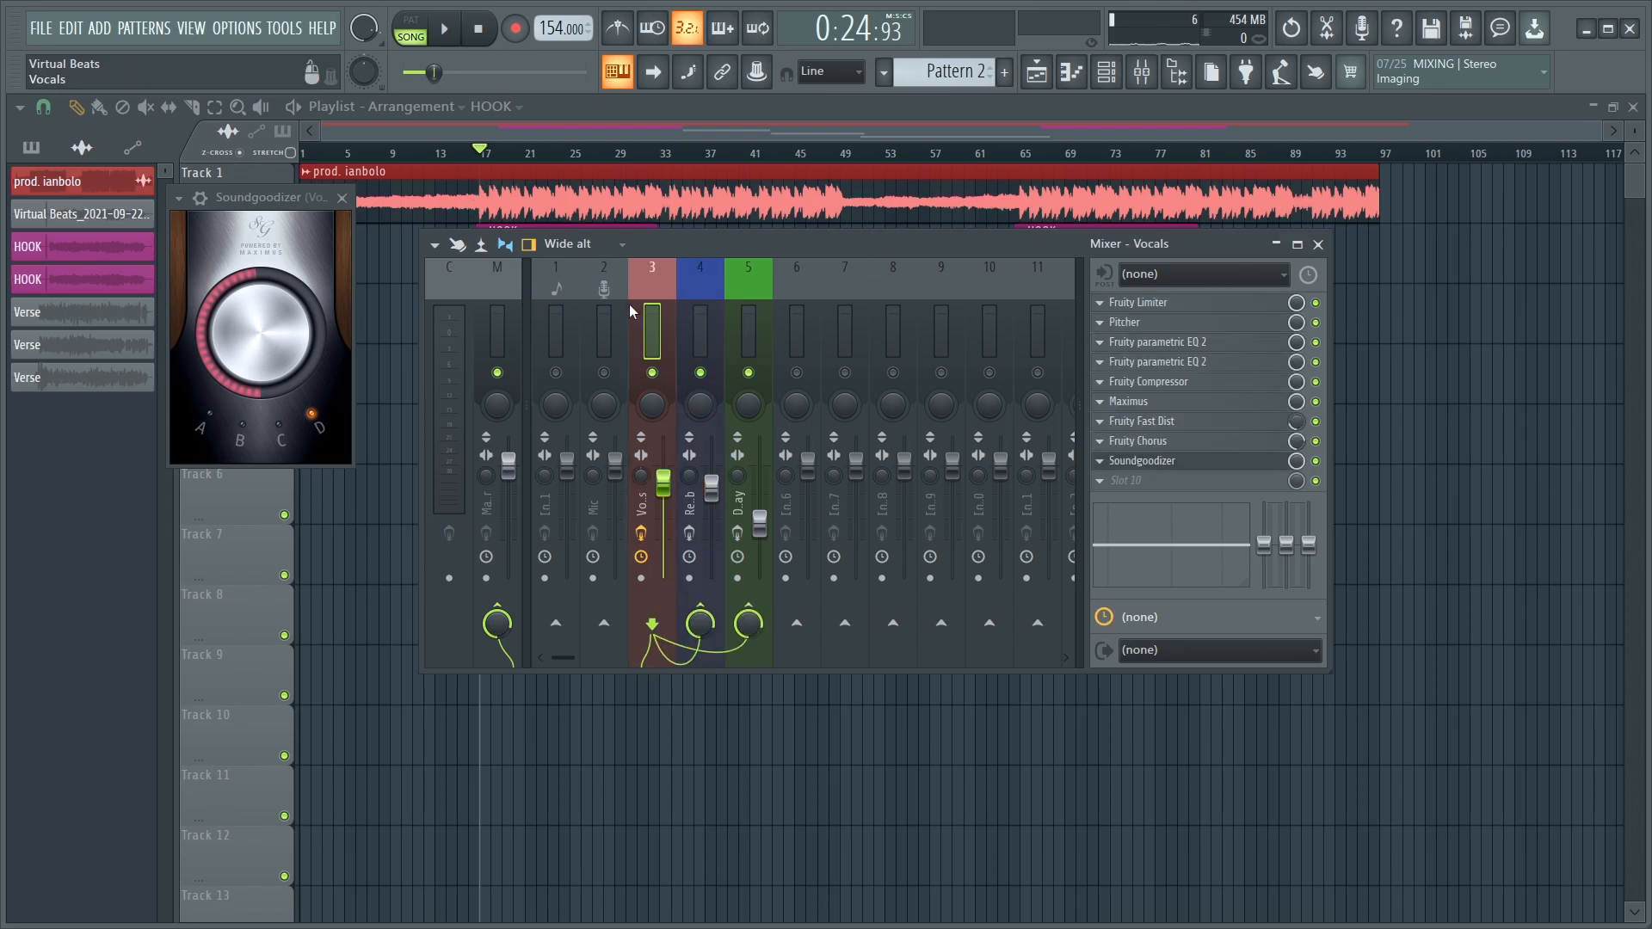
Step: Review the effects on the Reverb and Delay tracks alongside the Vocals chain, and return to the Vocals track
click(696, 327)
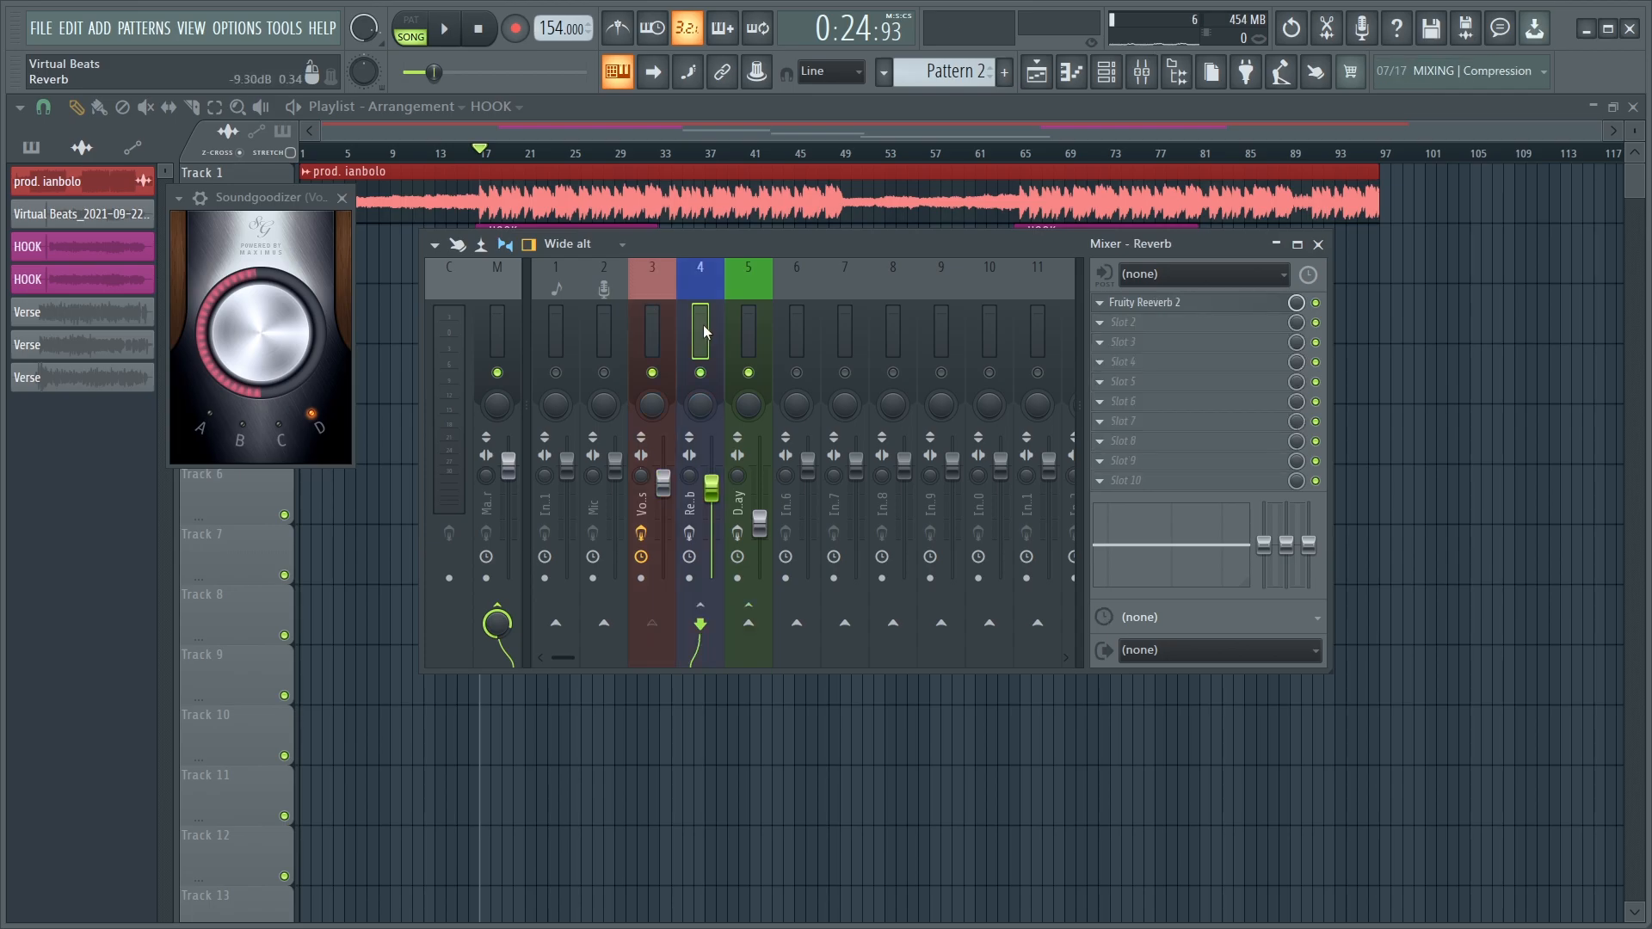
click(748, 307)
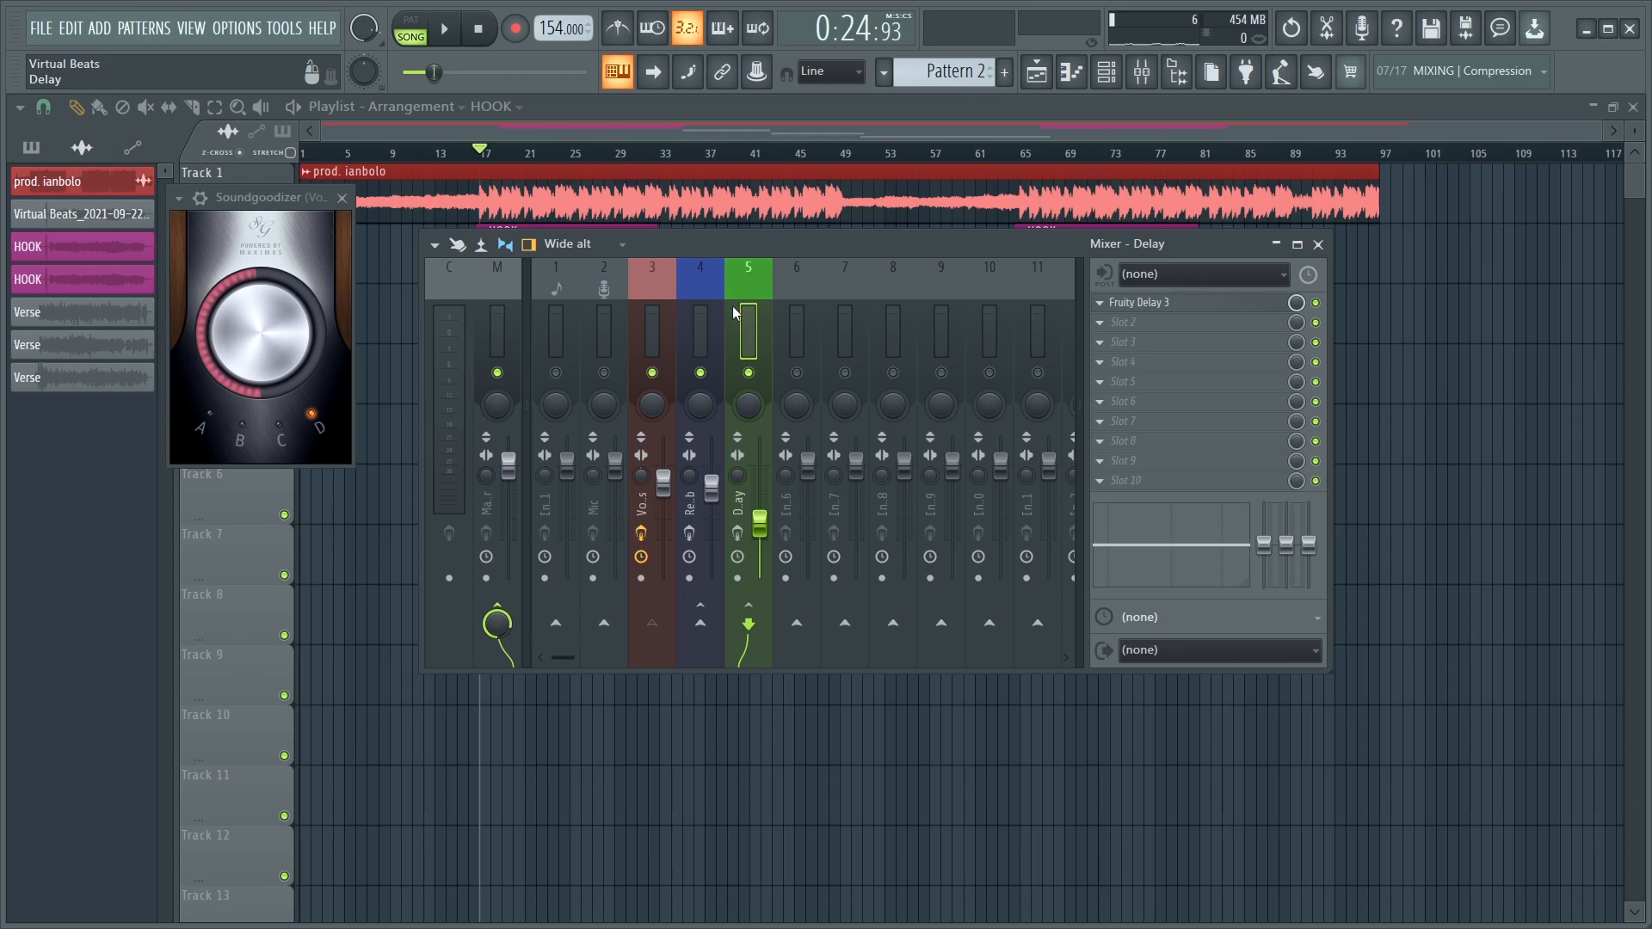
click(693, 323)
click(661, 293)
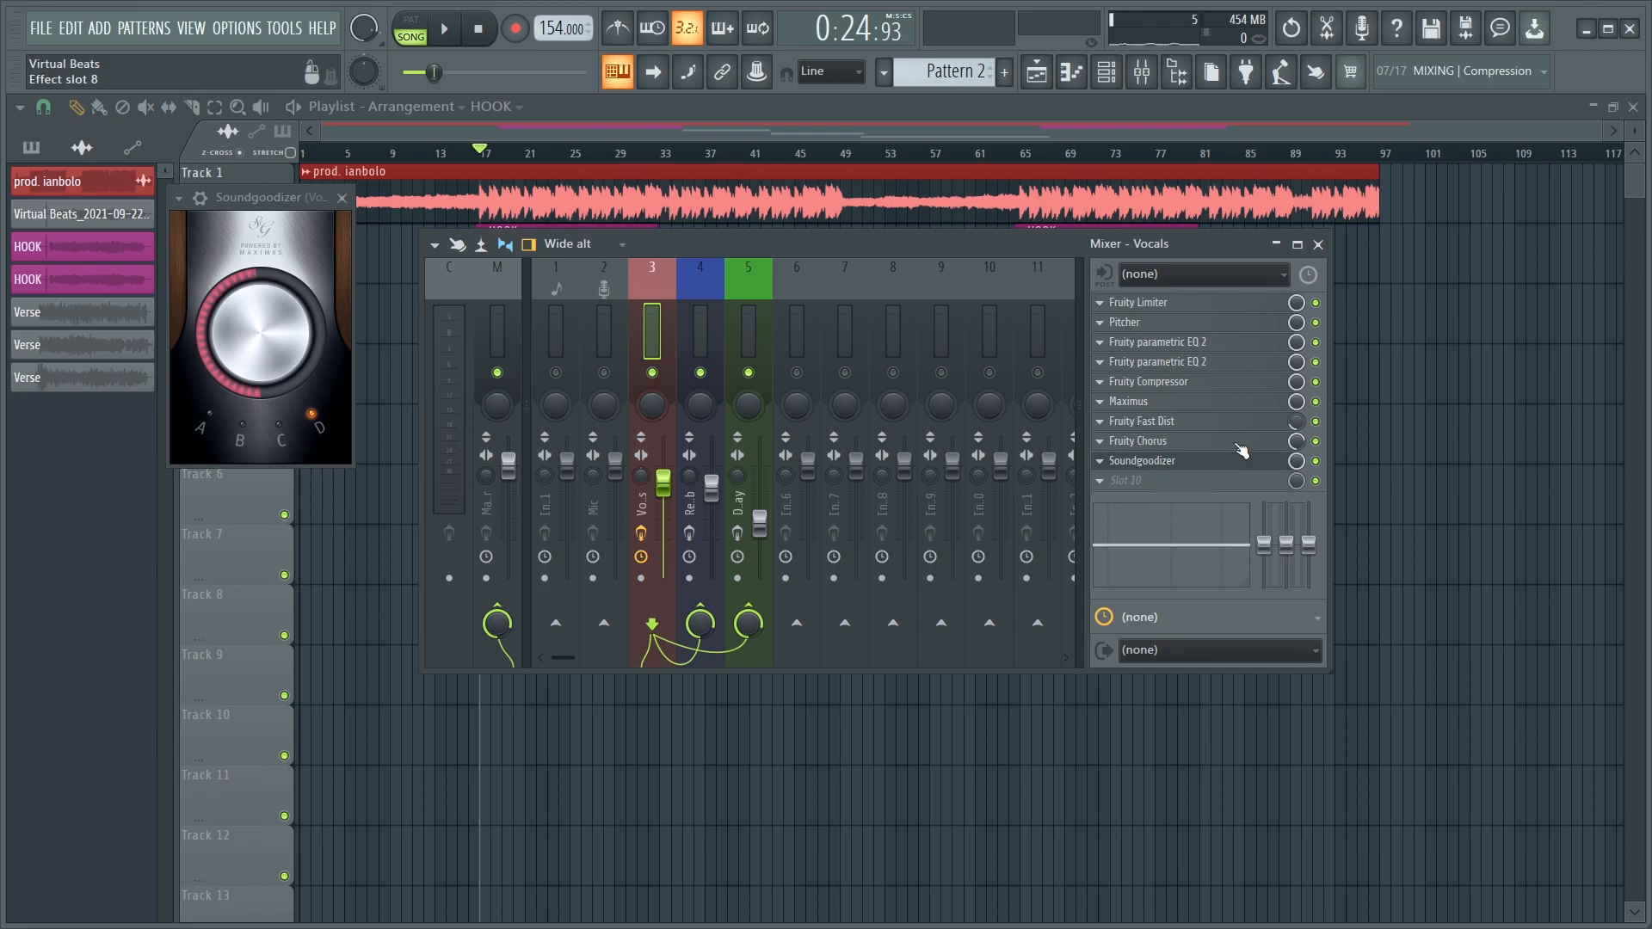
click(687, 345)
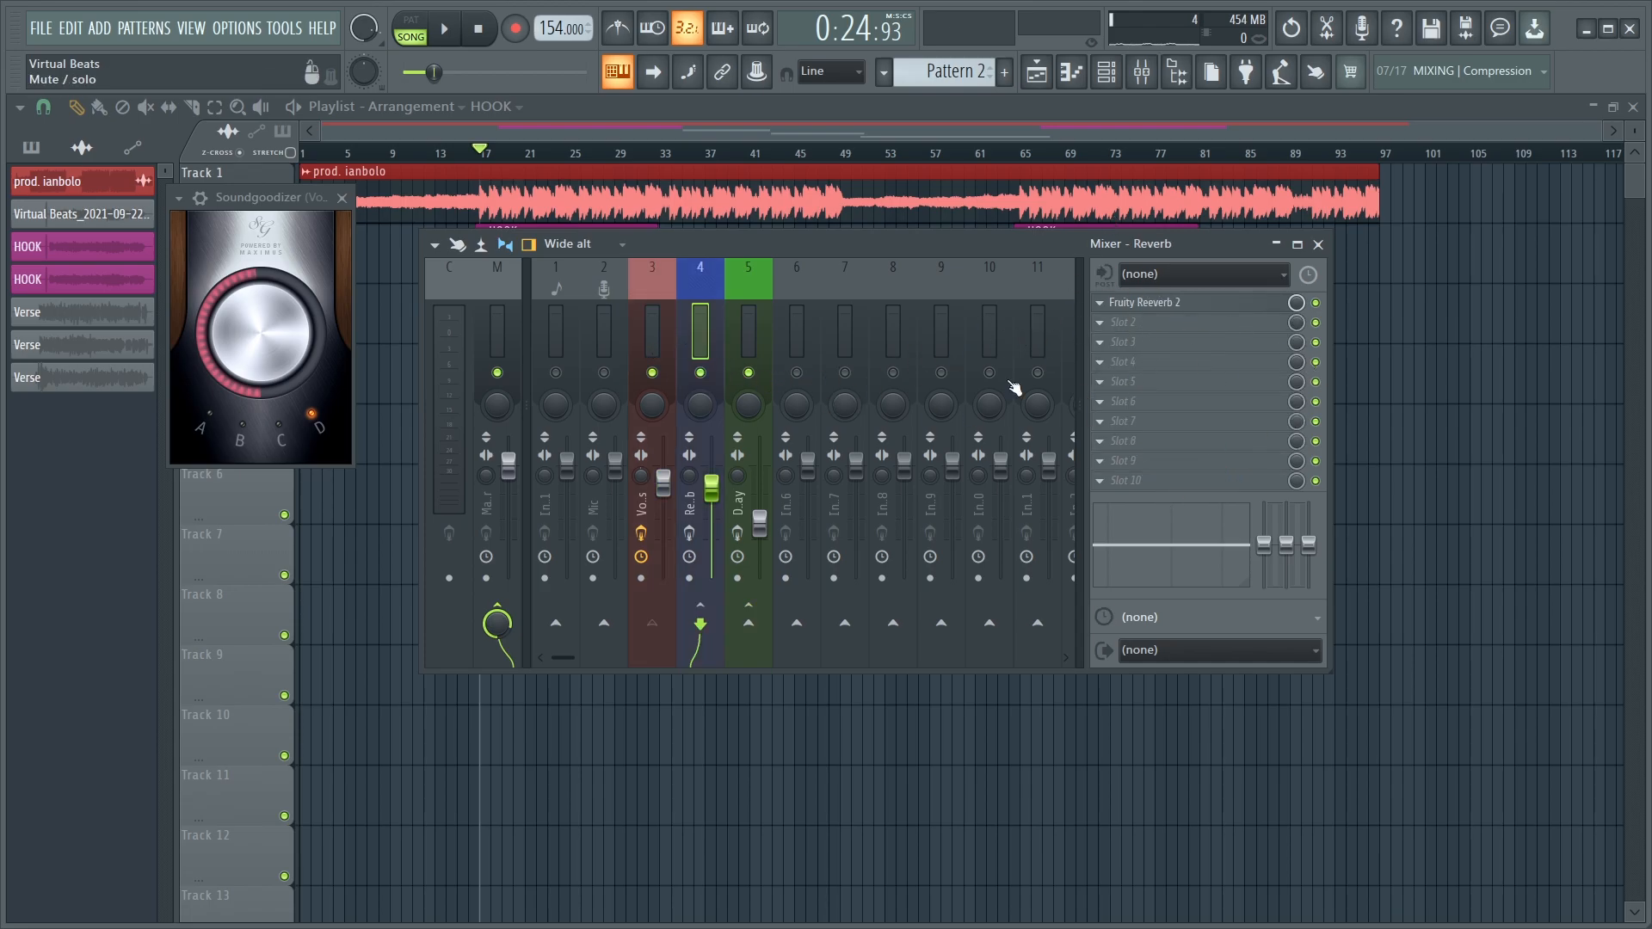
click(654, 342)
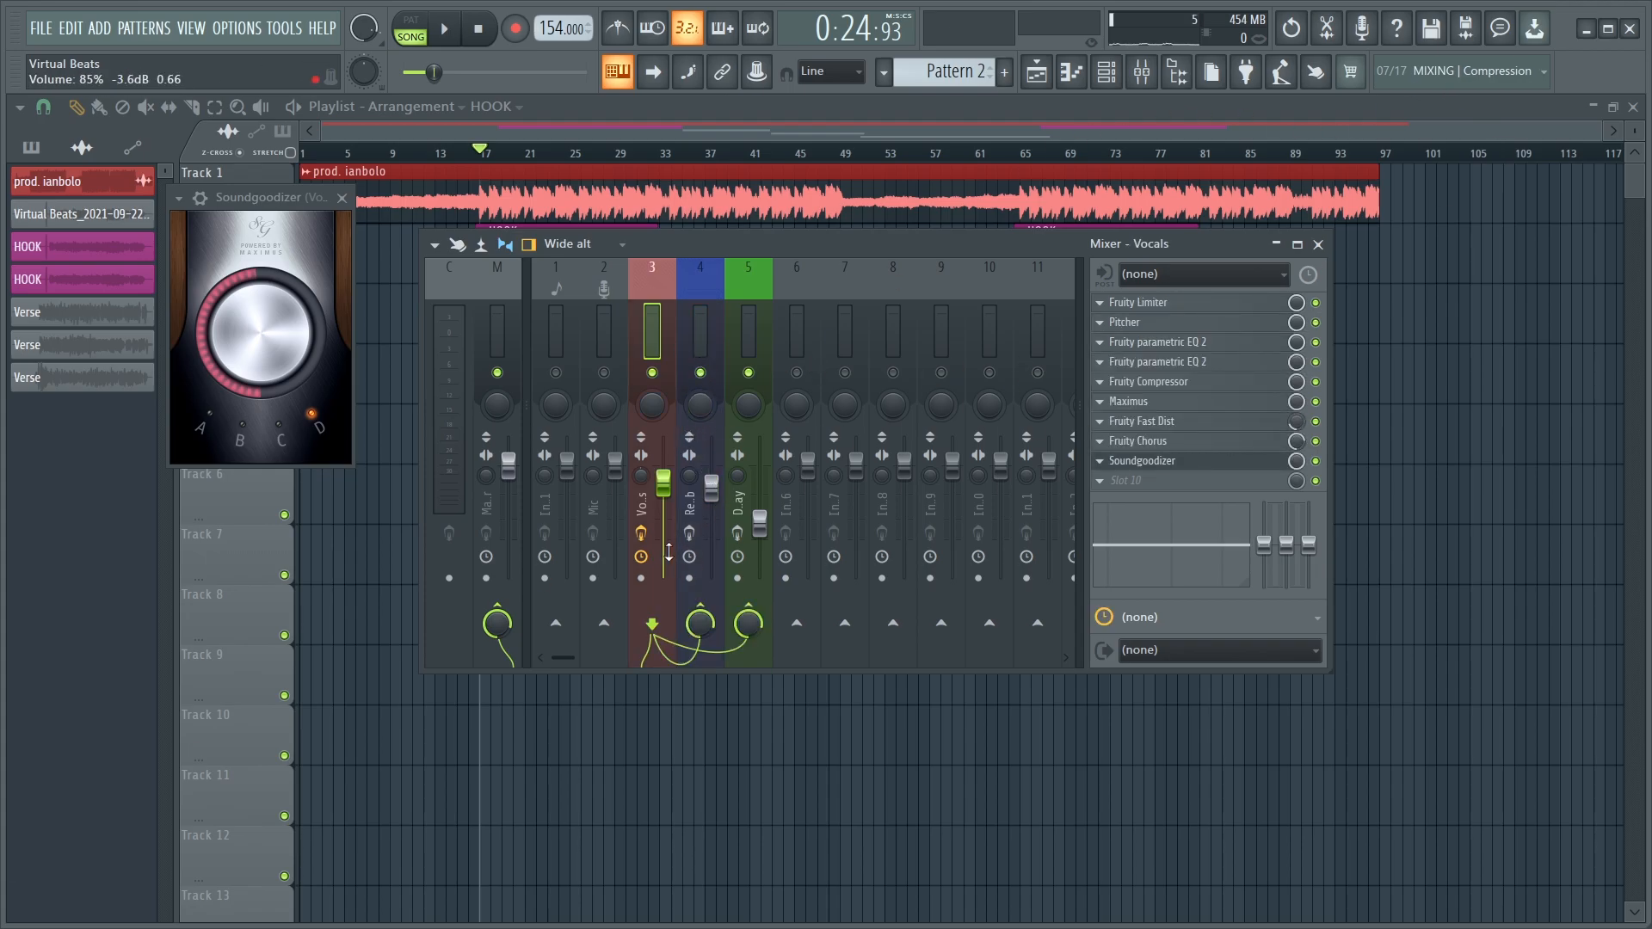
Step: Remove the Vocals track's sends to the Reverb and Delay tracks, and add both sends back
click(699, 621)
click(748, 621)
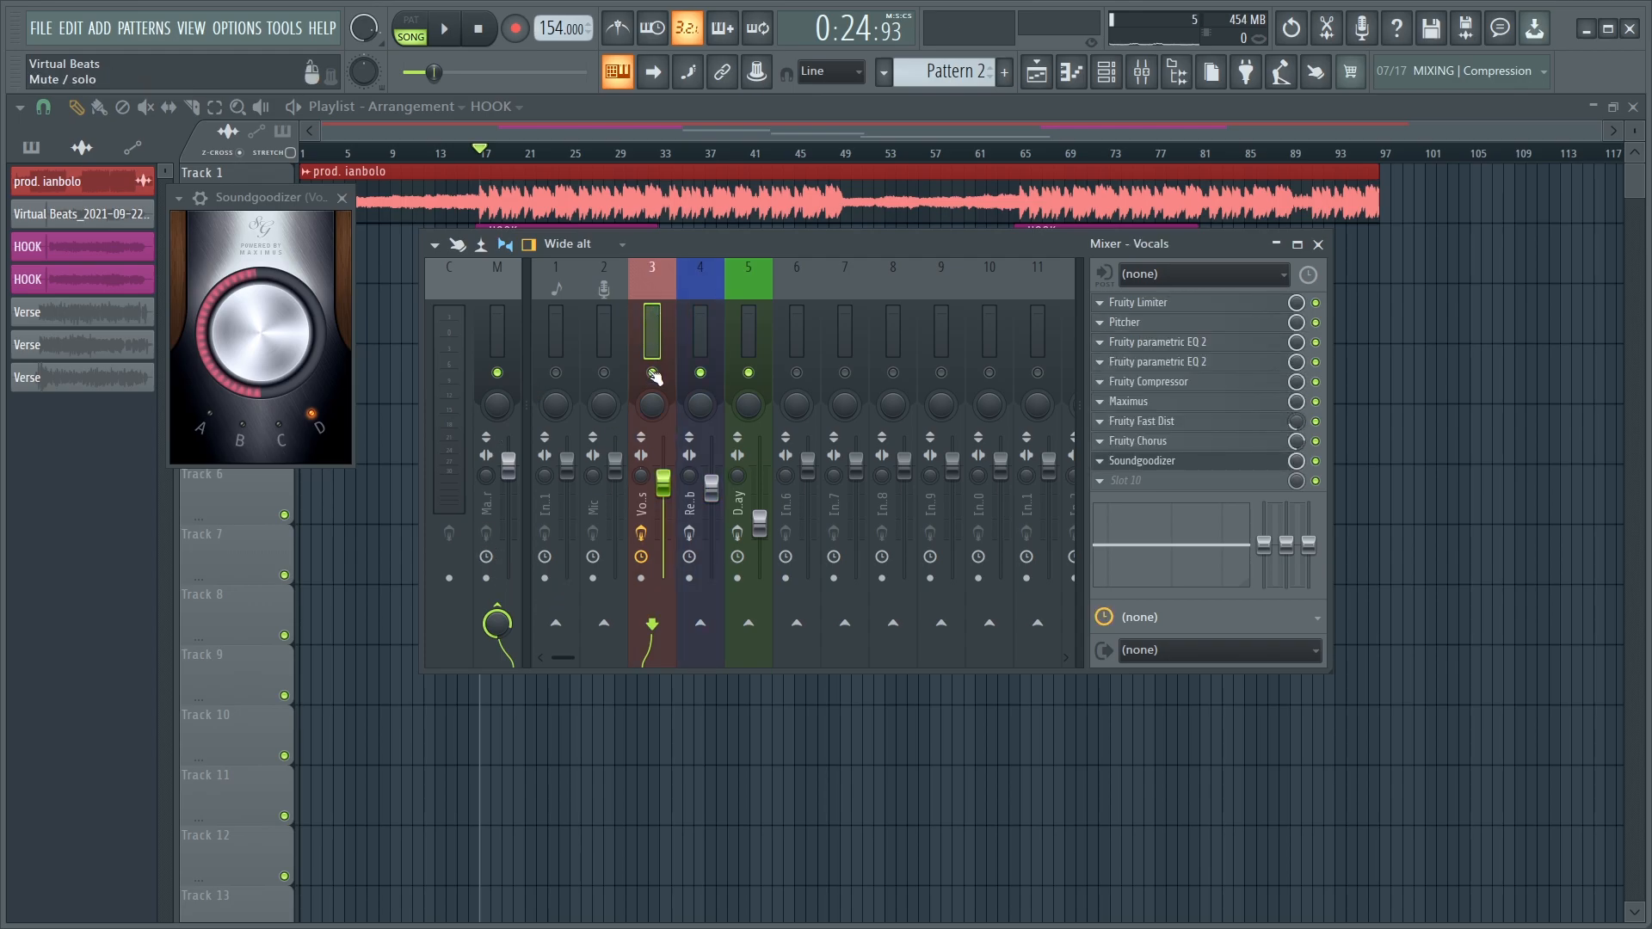
click(701, 627)
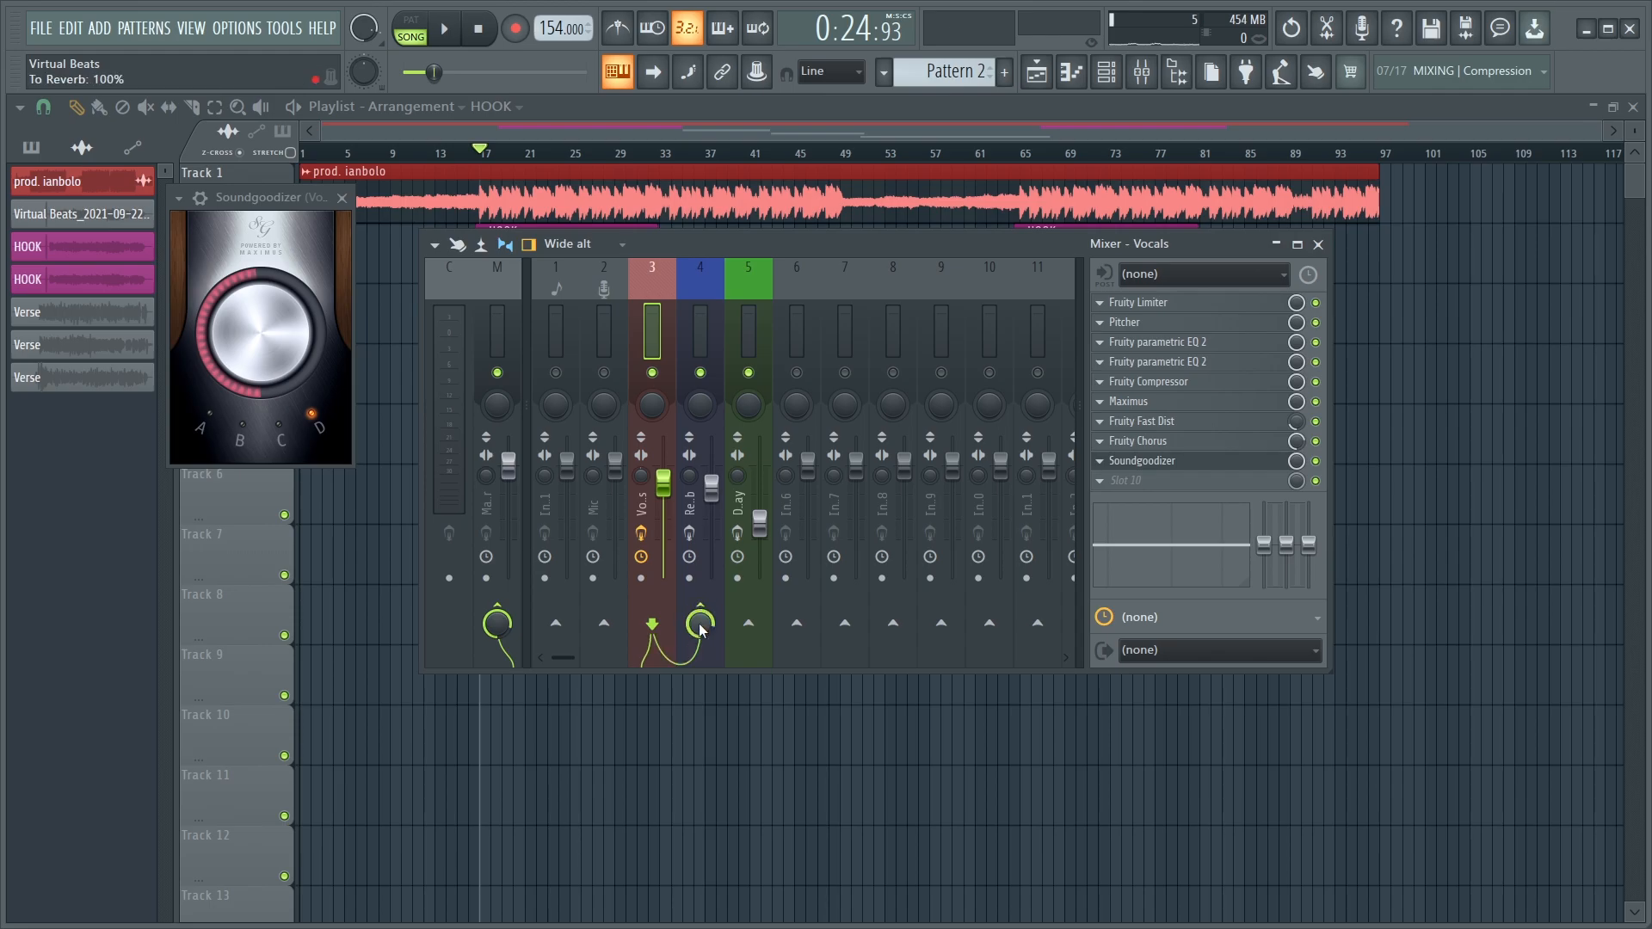
click(748, 623)
Step: Switch between the Reverb, Delay and Vocals tracks to compare their routing and effects, leaving the Reverb track selected
click(698, 315)
click(748, 327)
click(701, 327)
click(652, 330)
click(698, 327)
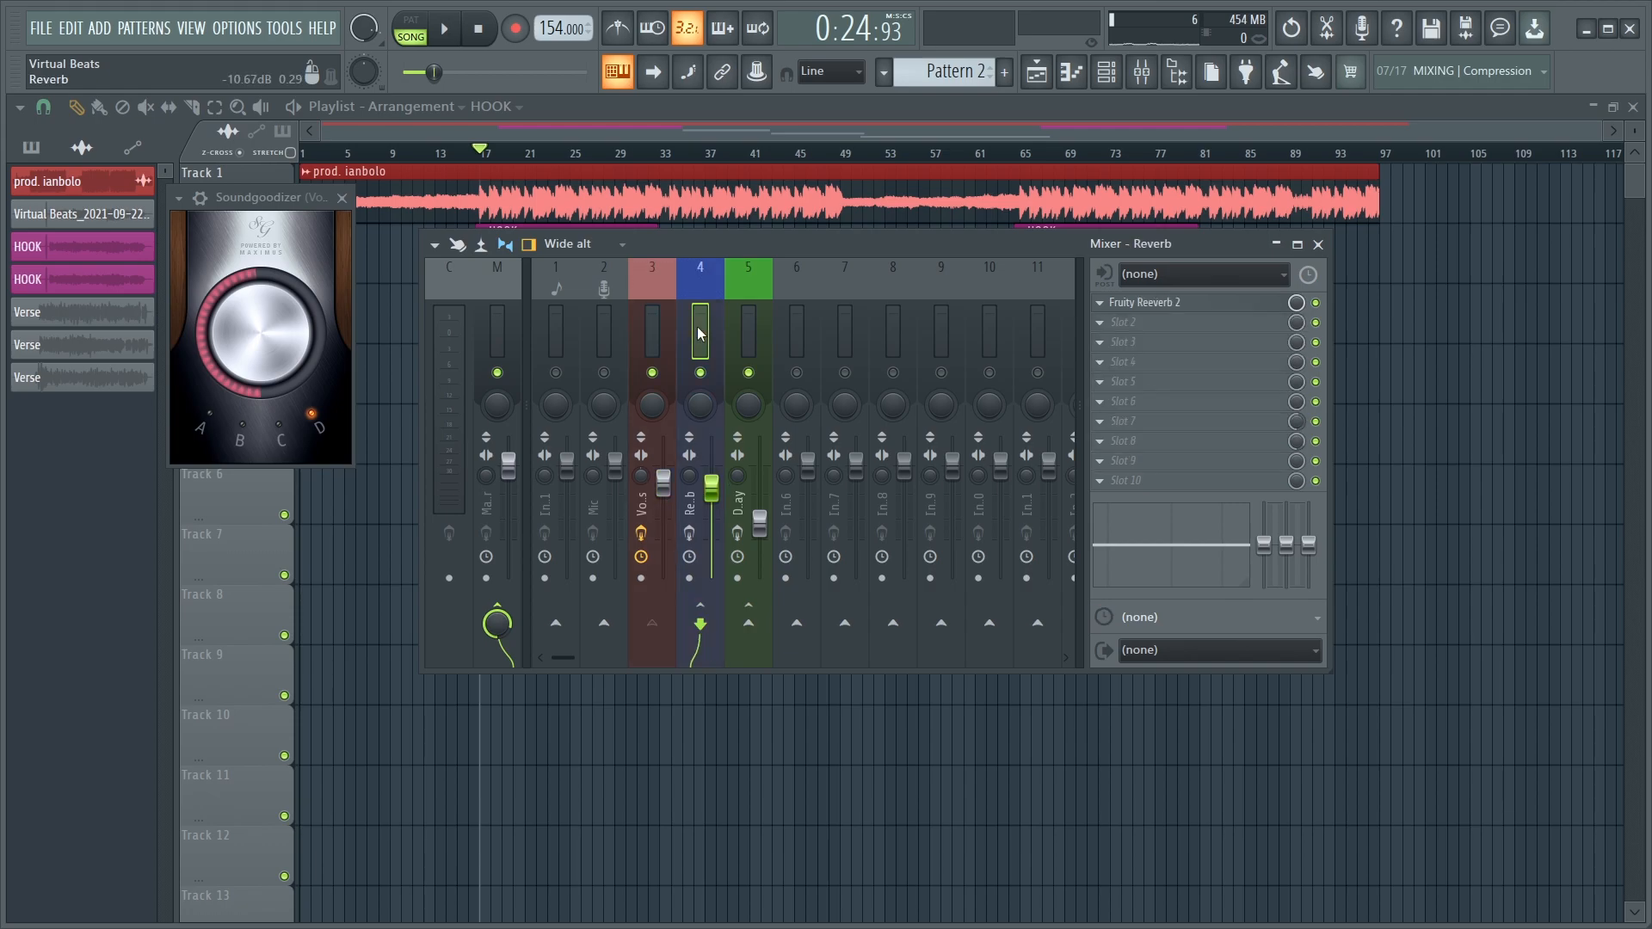
Step: Review the Fruity Reeverb 2 settings on the Reverb track, then close its window and the Soundgoodizer window
click(1115, 310)
drag(657, 316, 836, 354)
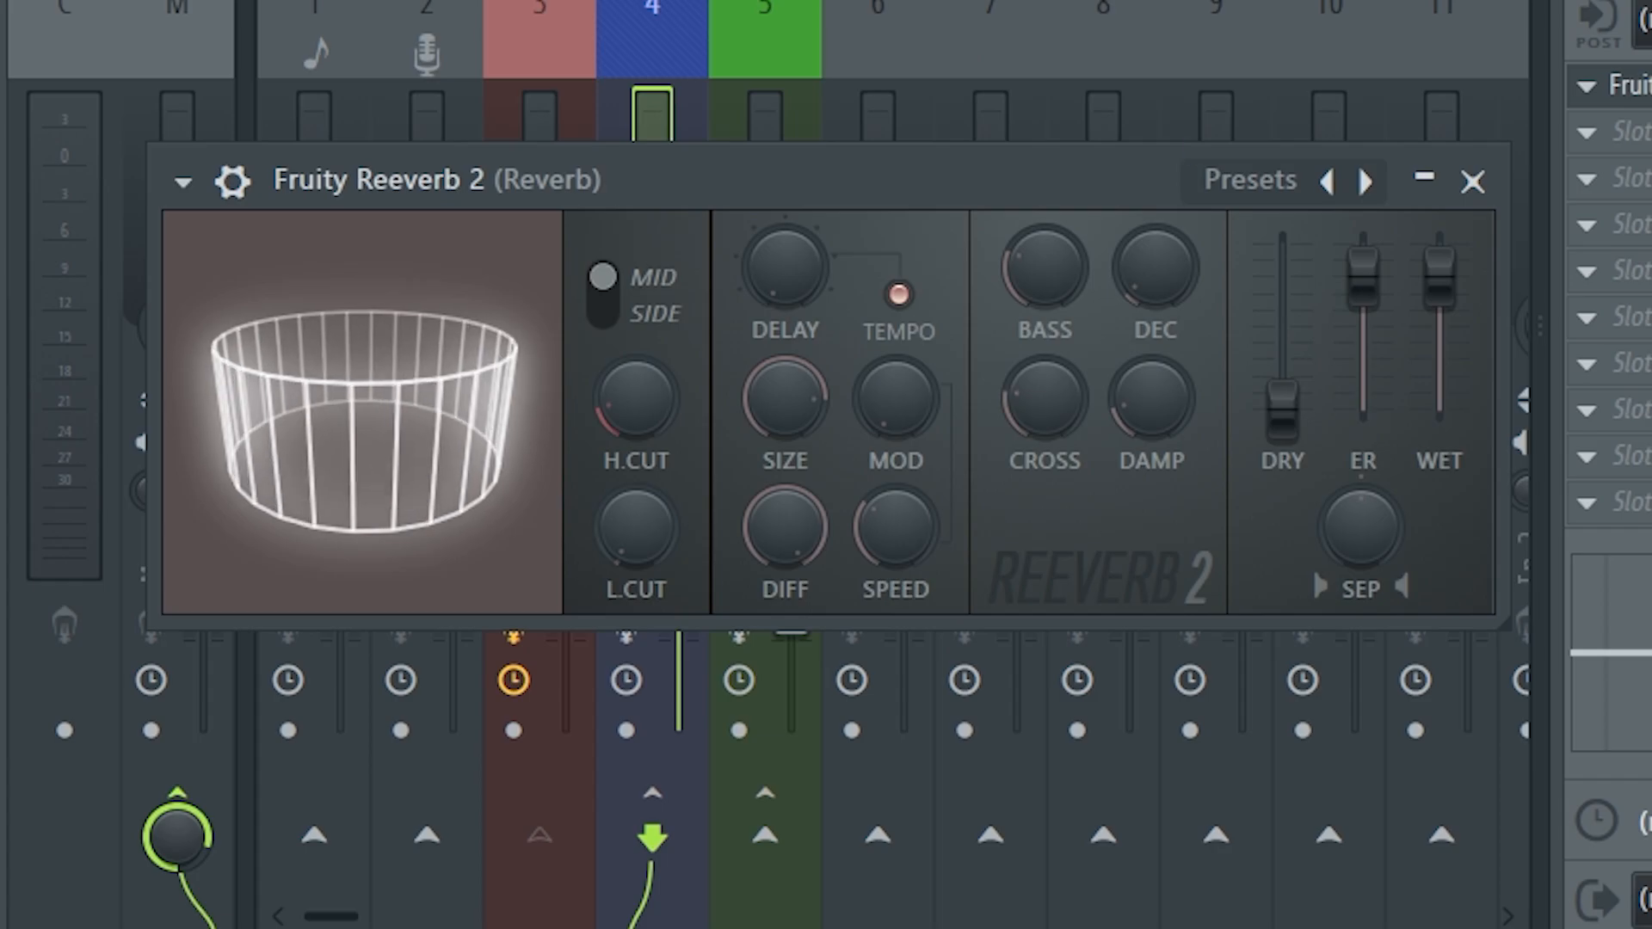
click(1473, 180)
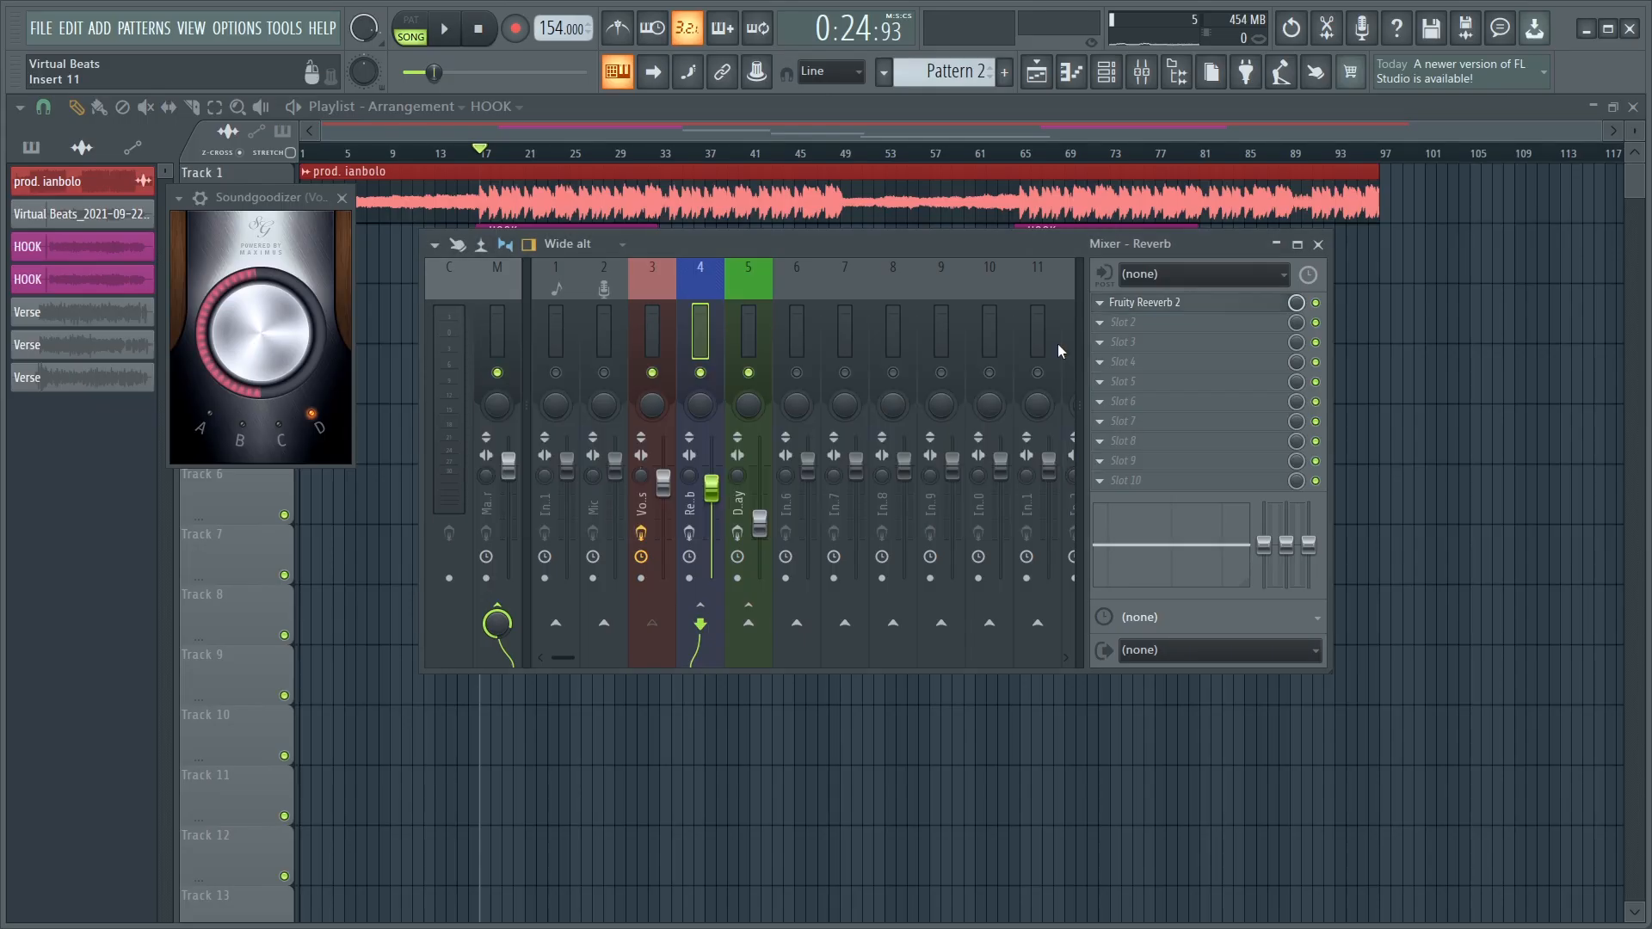
click(1135, 306)
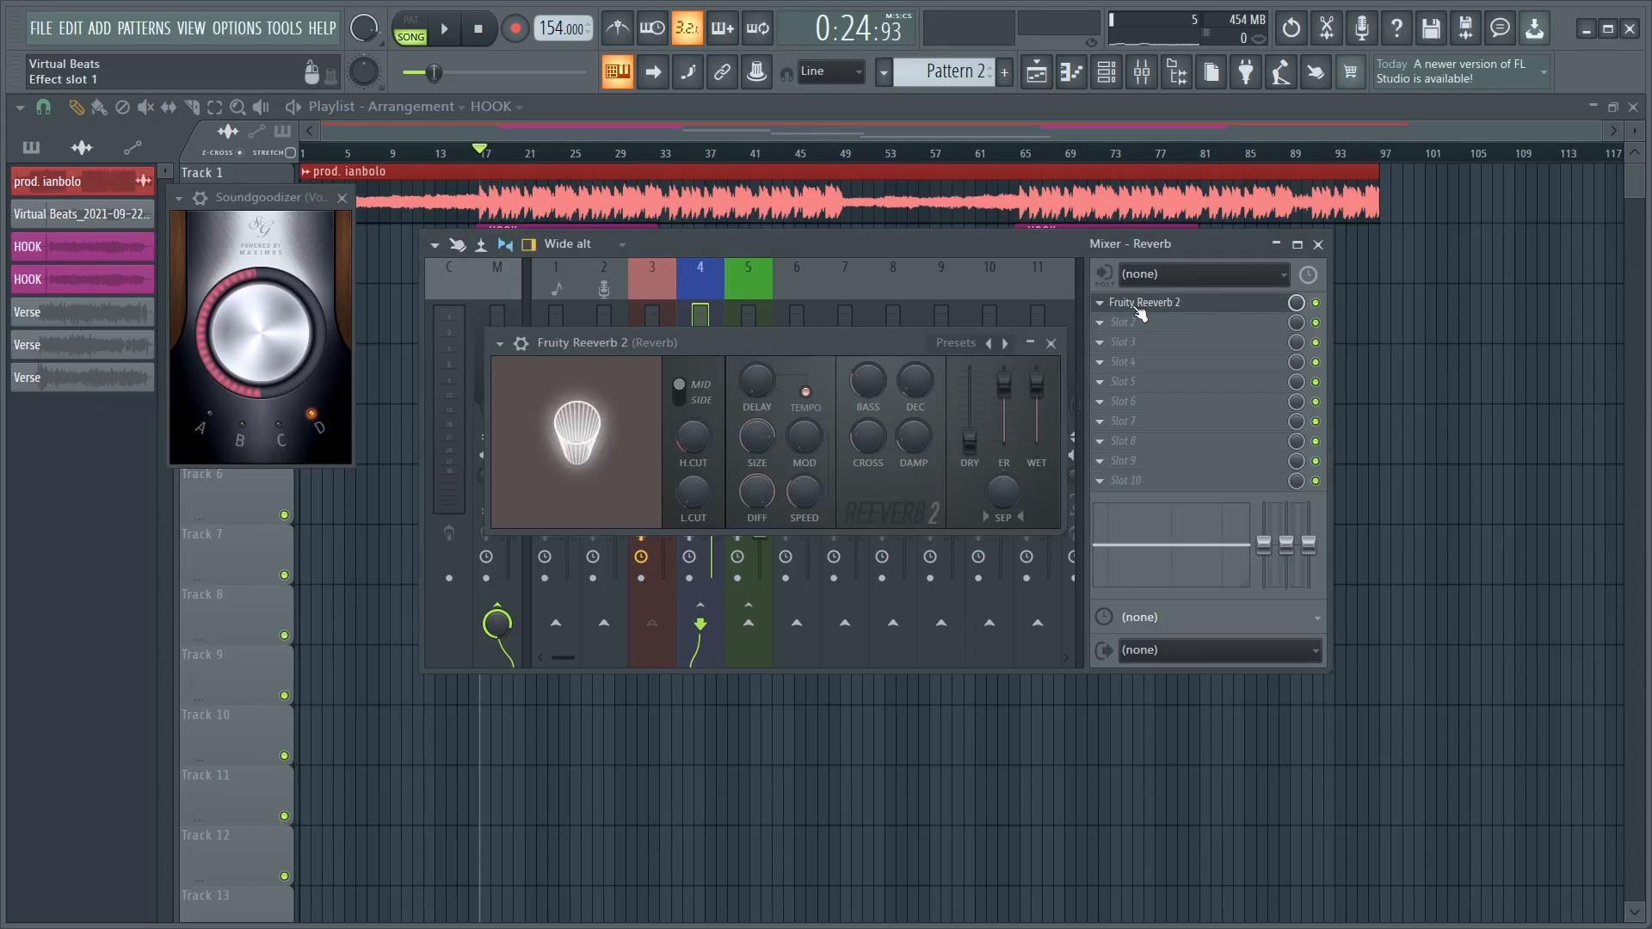
click(342, 199)
click(1051, 343)
Step: Play the hook with the Reverb track's effects disabled, enable them, and play the hook again to compare
key(space)
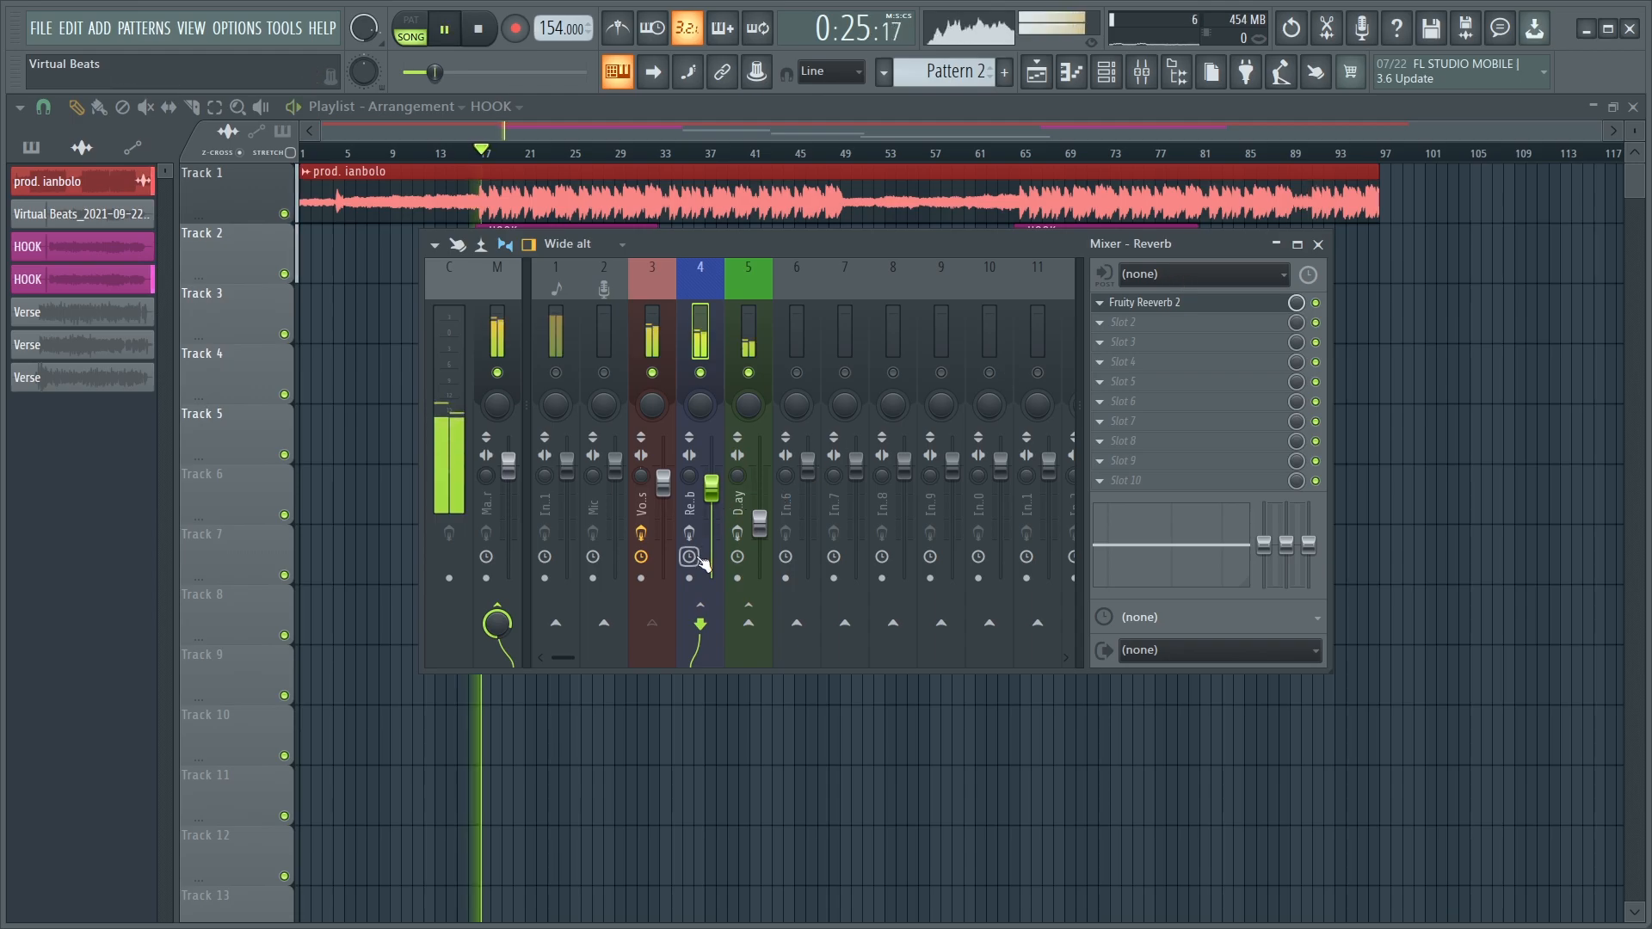
key(space)
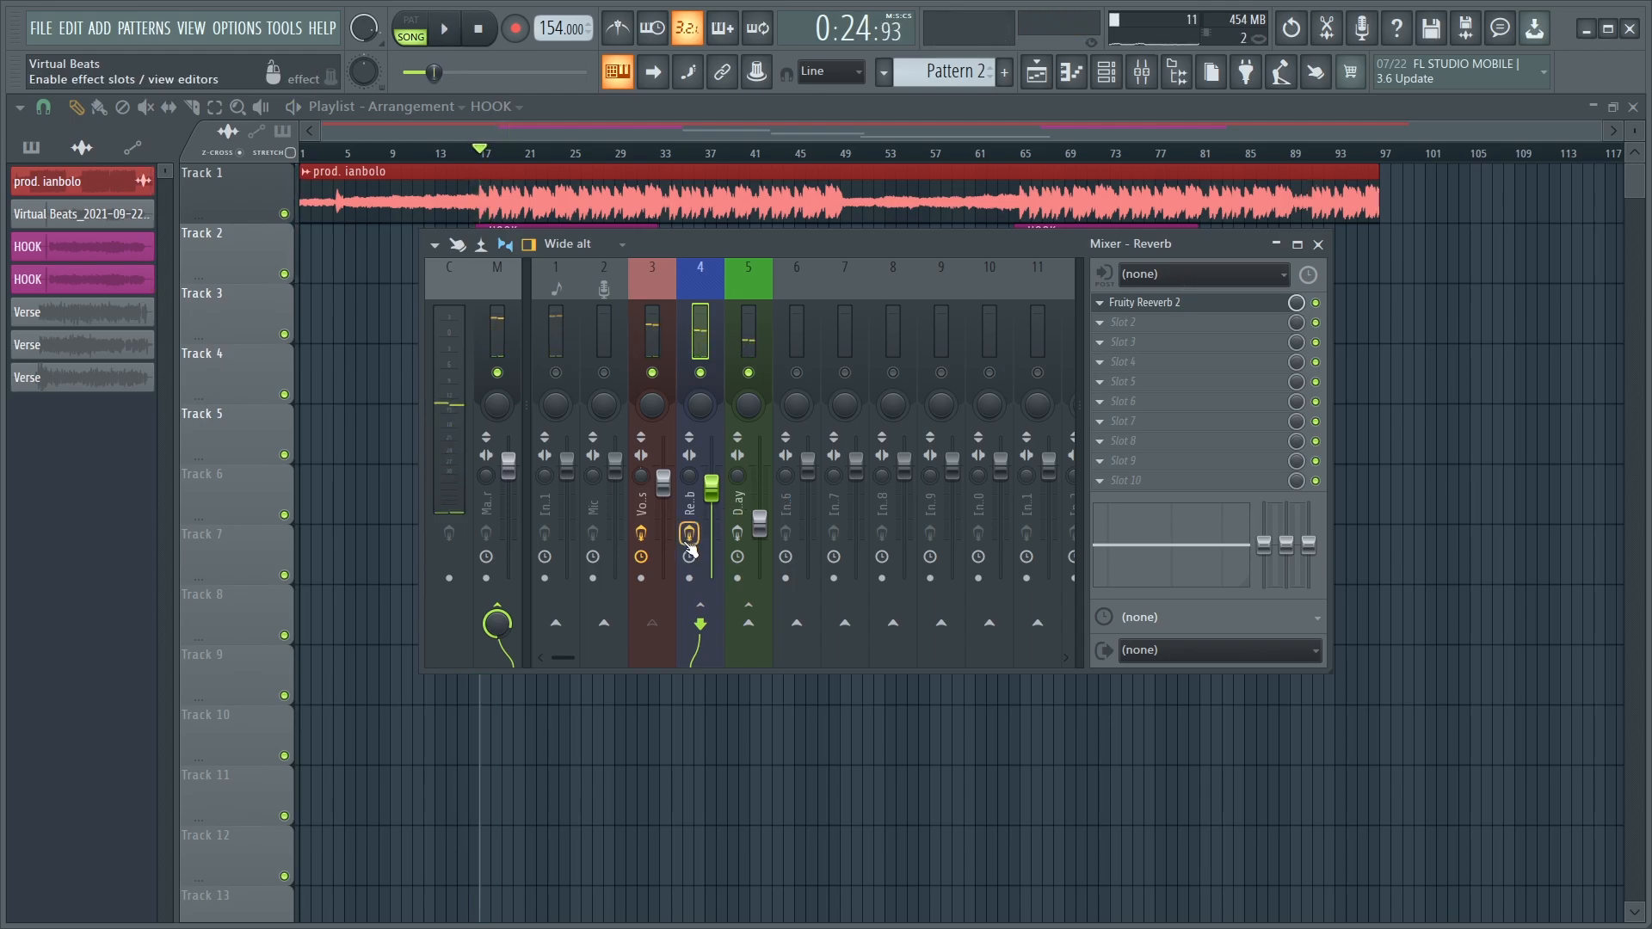
click(689, 534)
key(space)
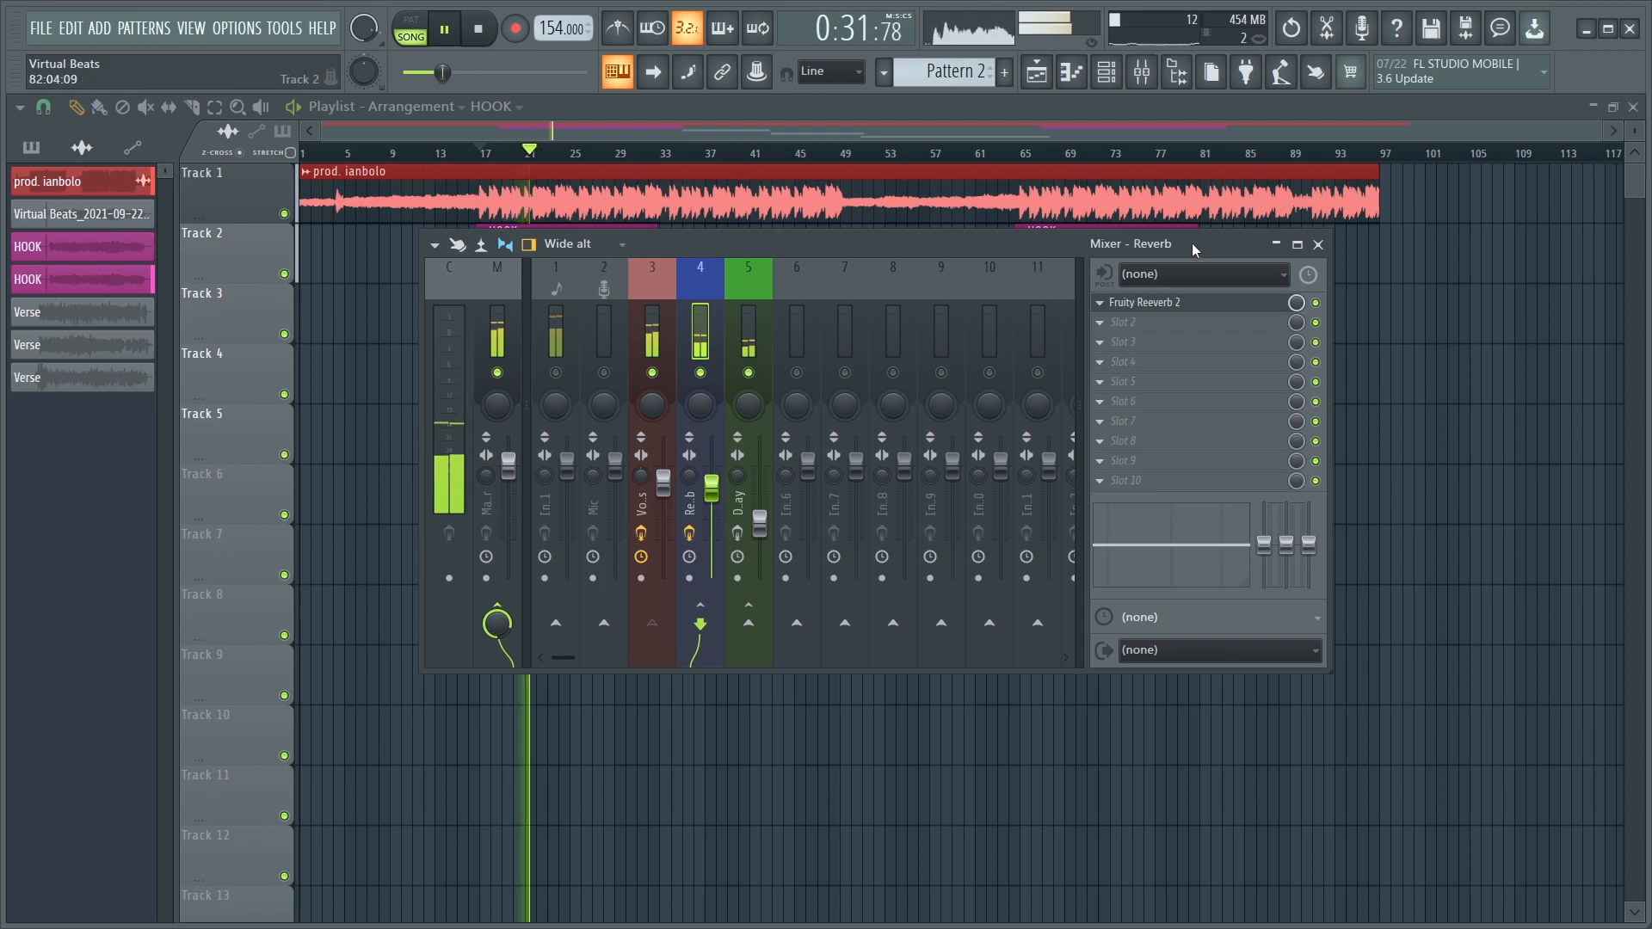
key(space)
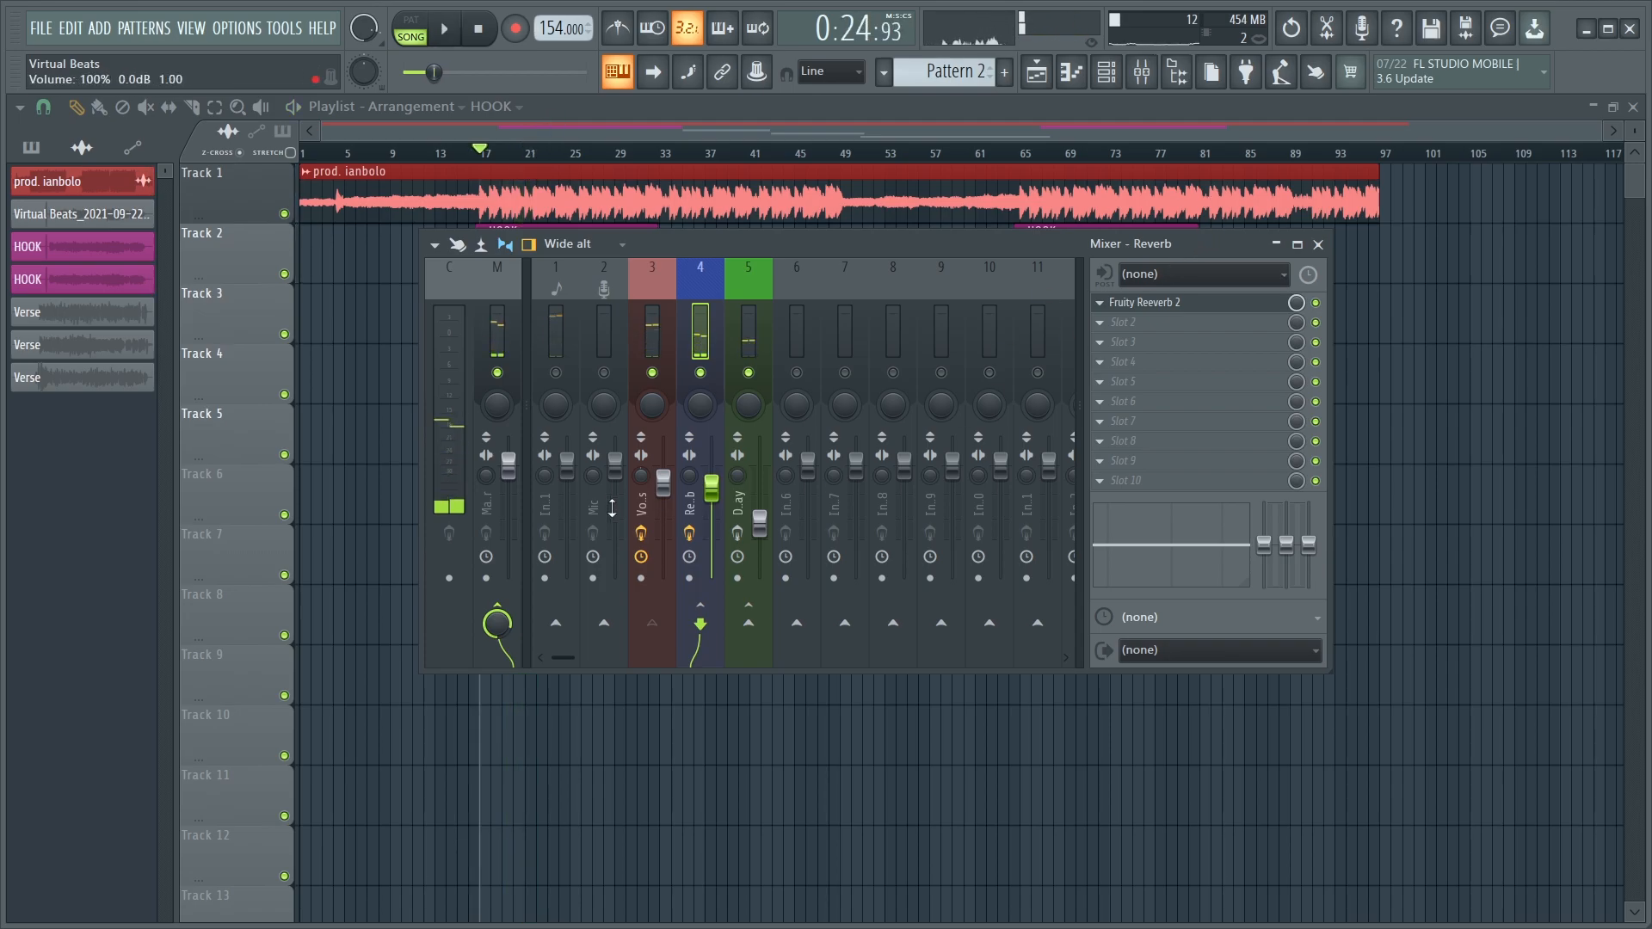
Step: Copy the Reverb track's volume value and audition the hook with its fader at 125% and at 0%
right_click(721, 483)
click(768, 721)
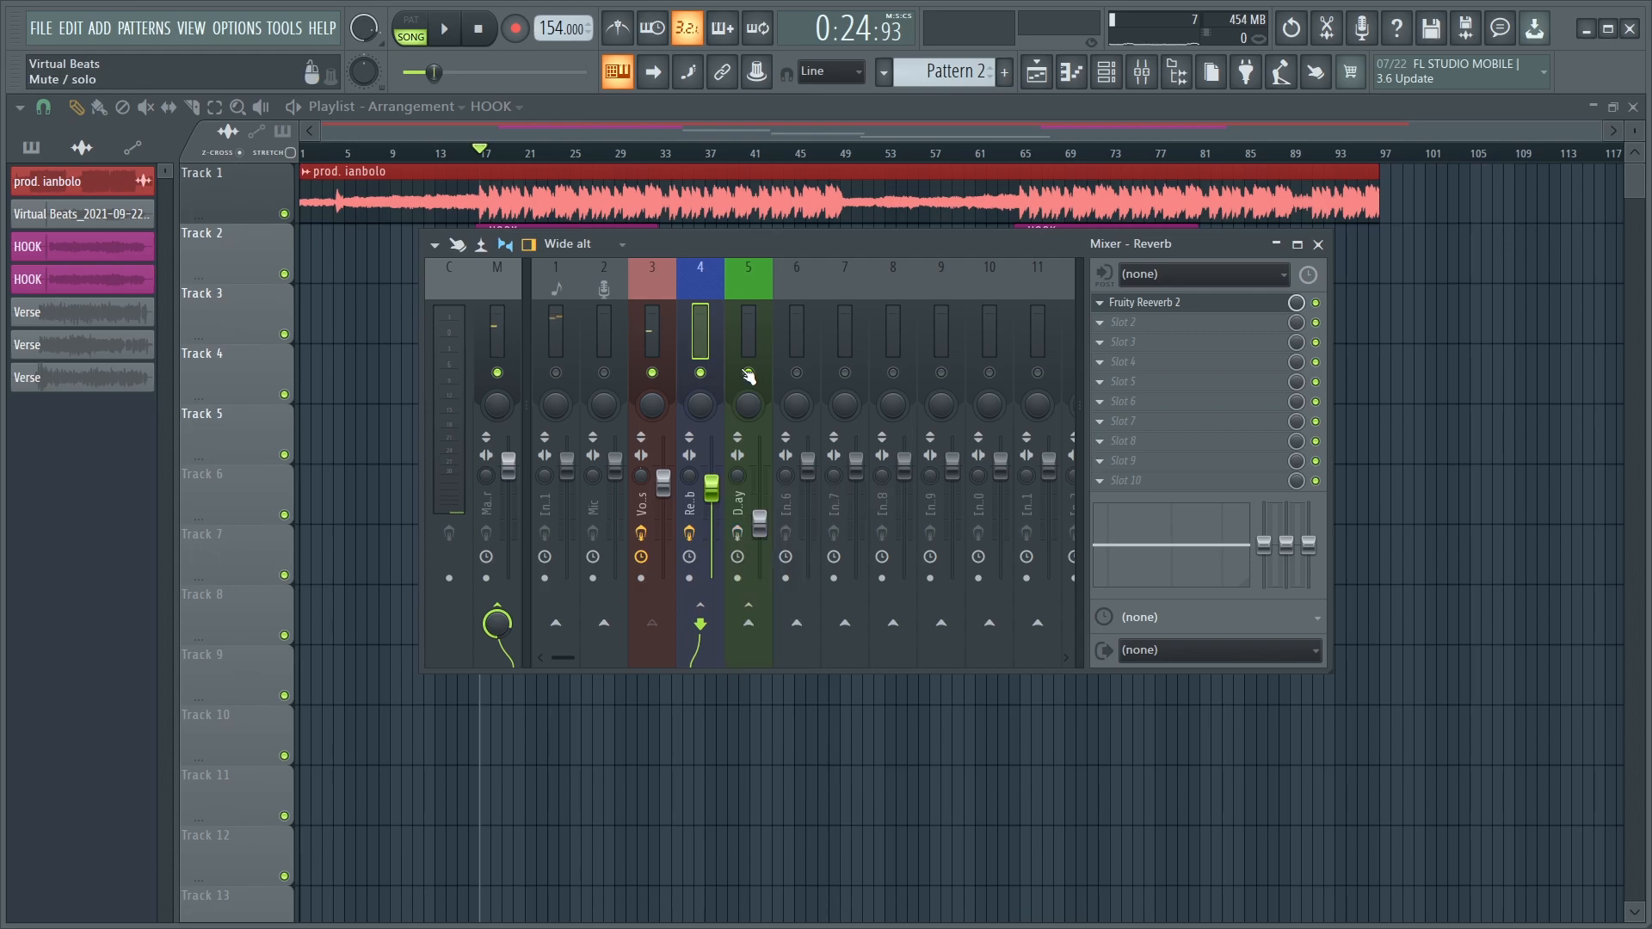
key(space)
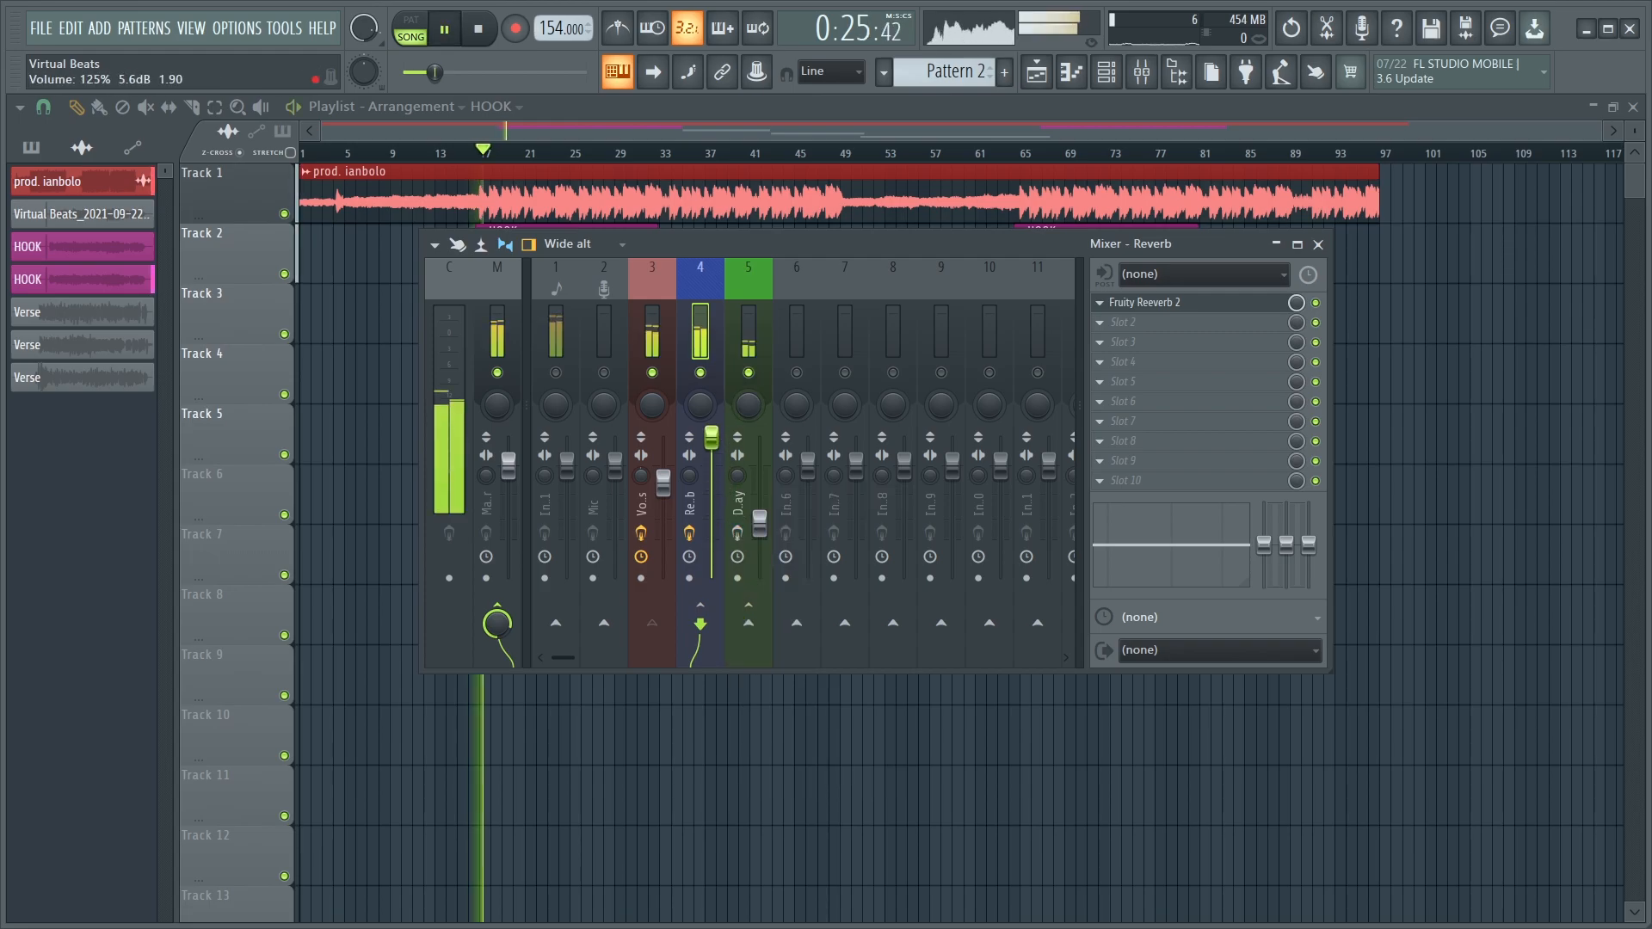
drag(710, 466, 711, 571)
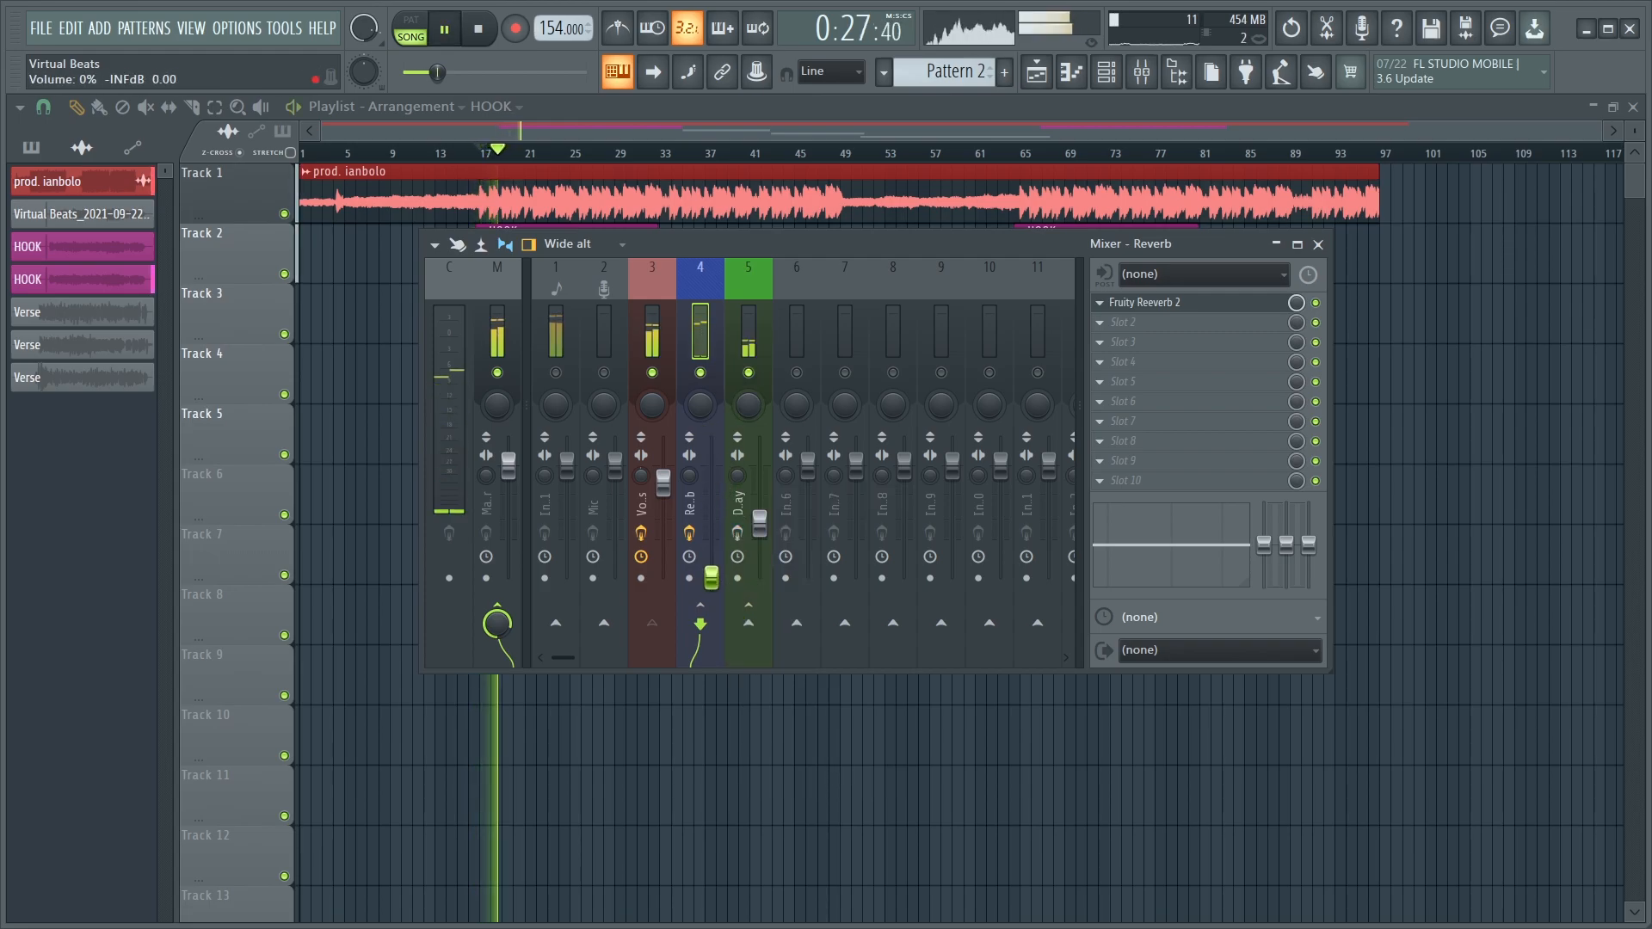
Step: Restore the Reverb track's volume by pasting the copied 64%, and stop playback
right_click(712, 572)
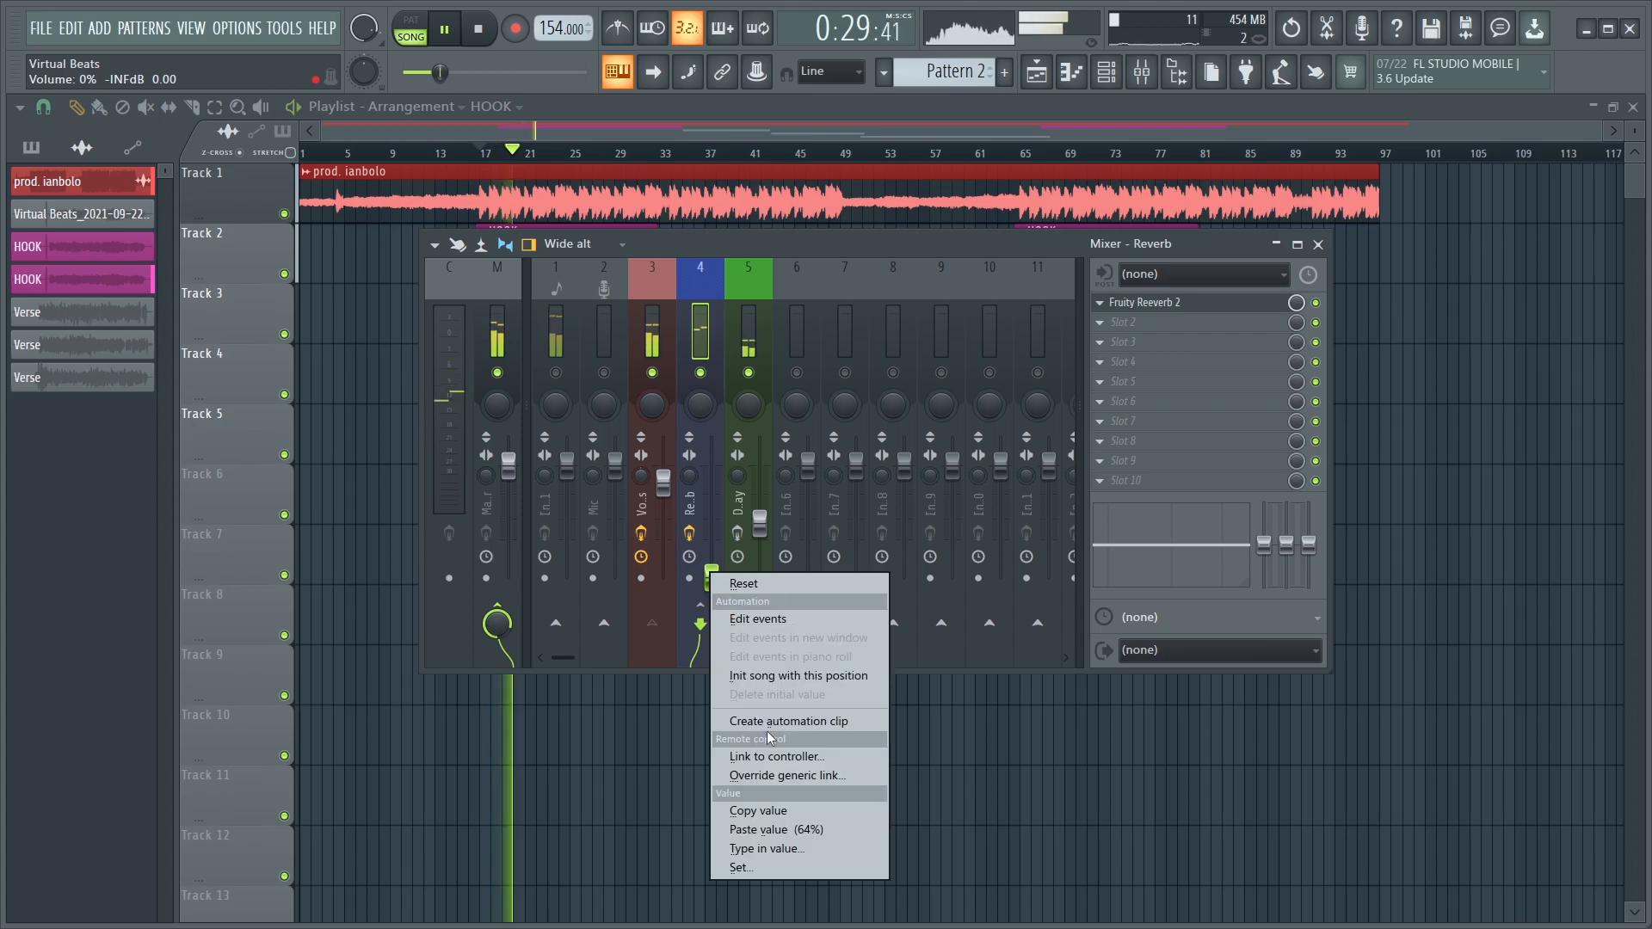
click(765, 830)
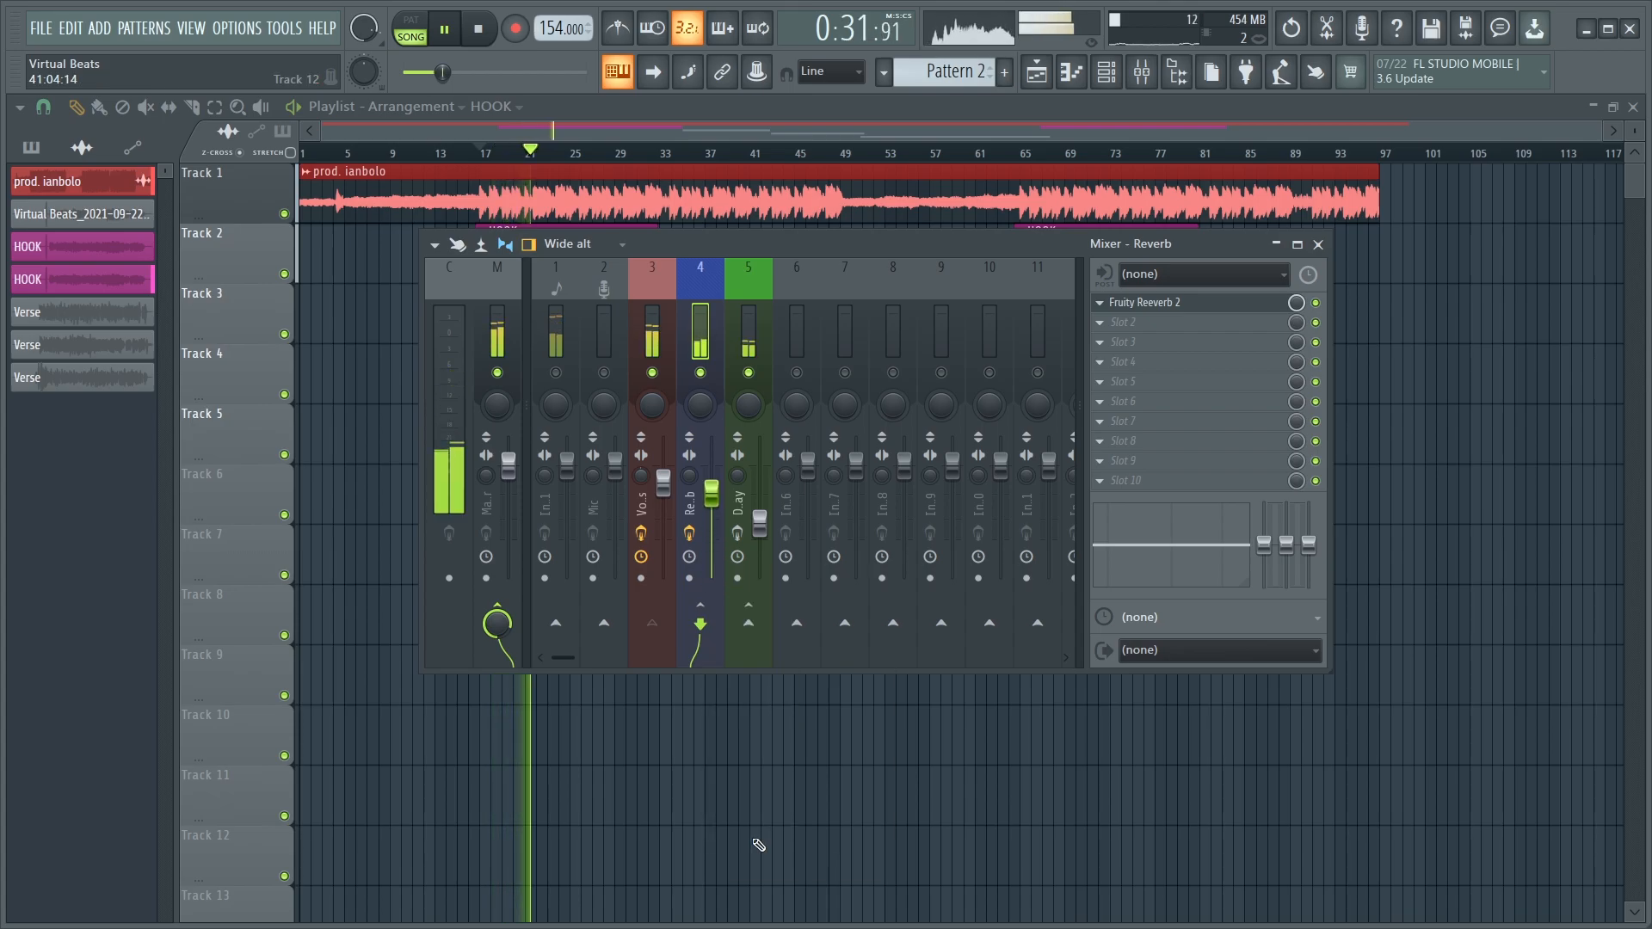
right_click(711, 487)
click(714, 337)
key(space)
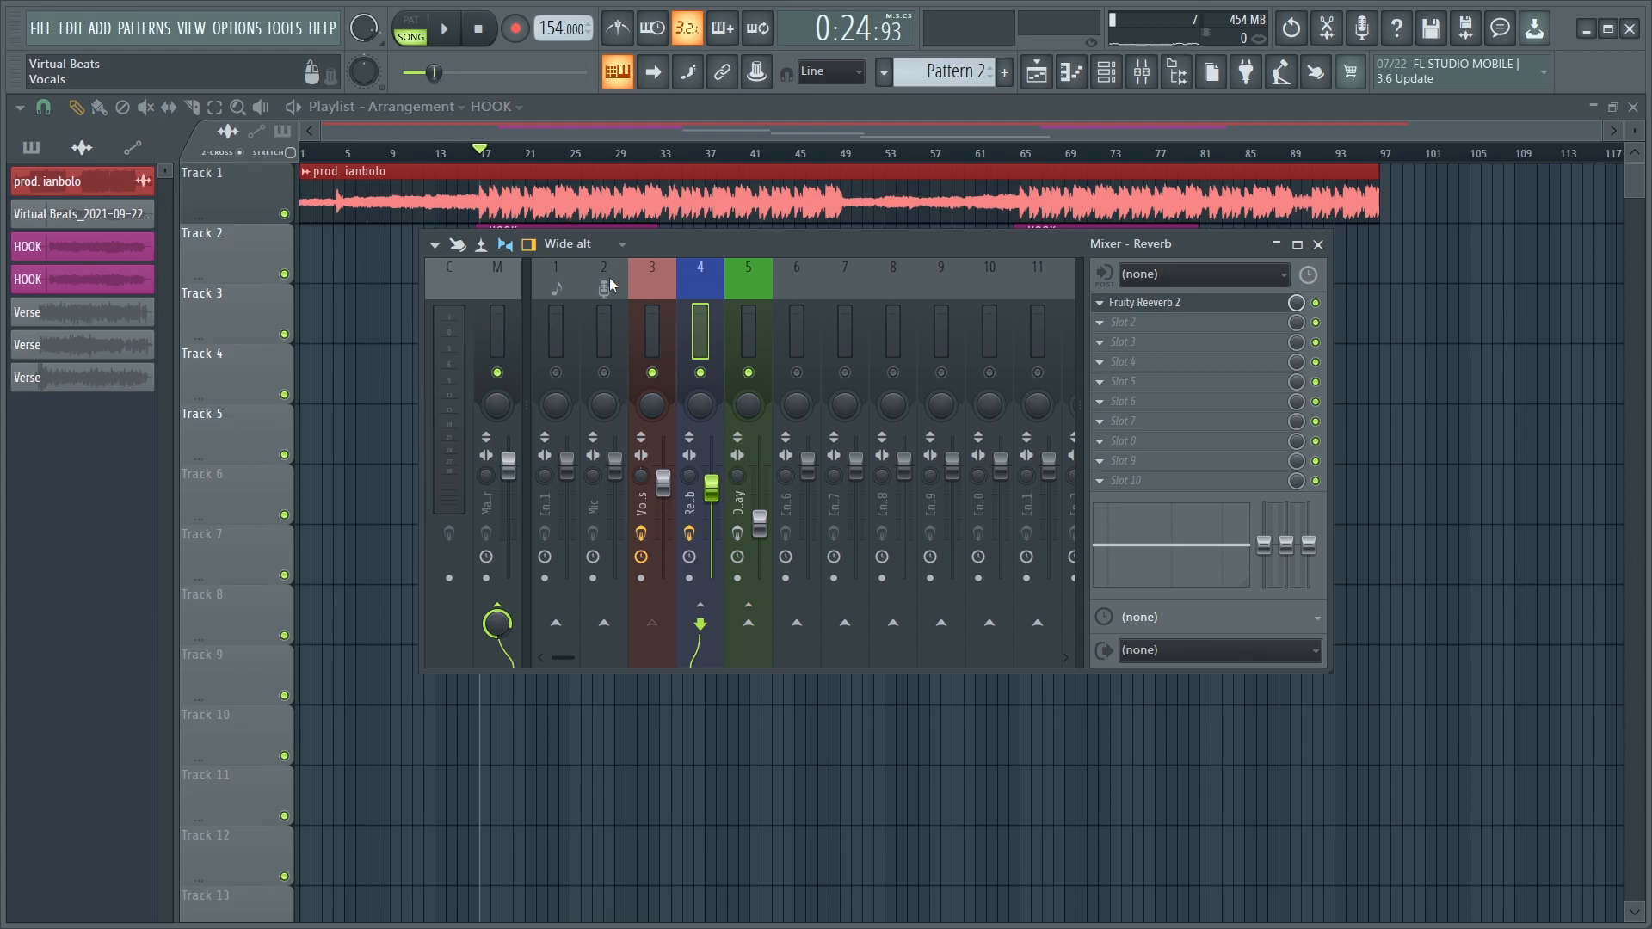
Step: Review the Fruity Delay 3 settings on the Delay track and close the plugin window
click(757, 318)
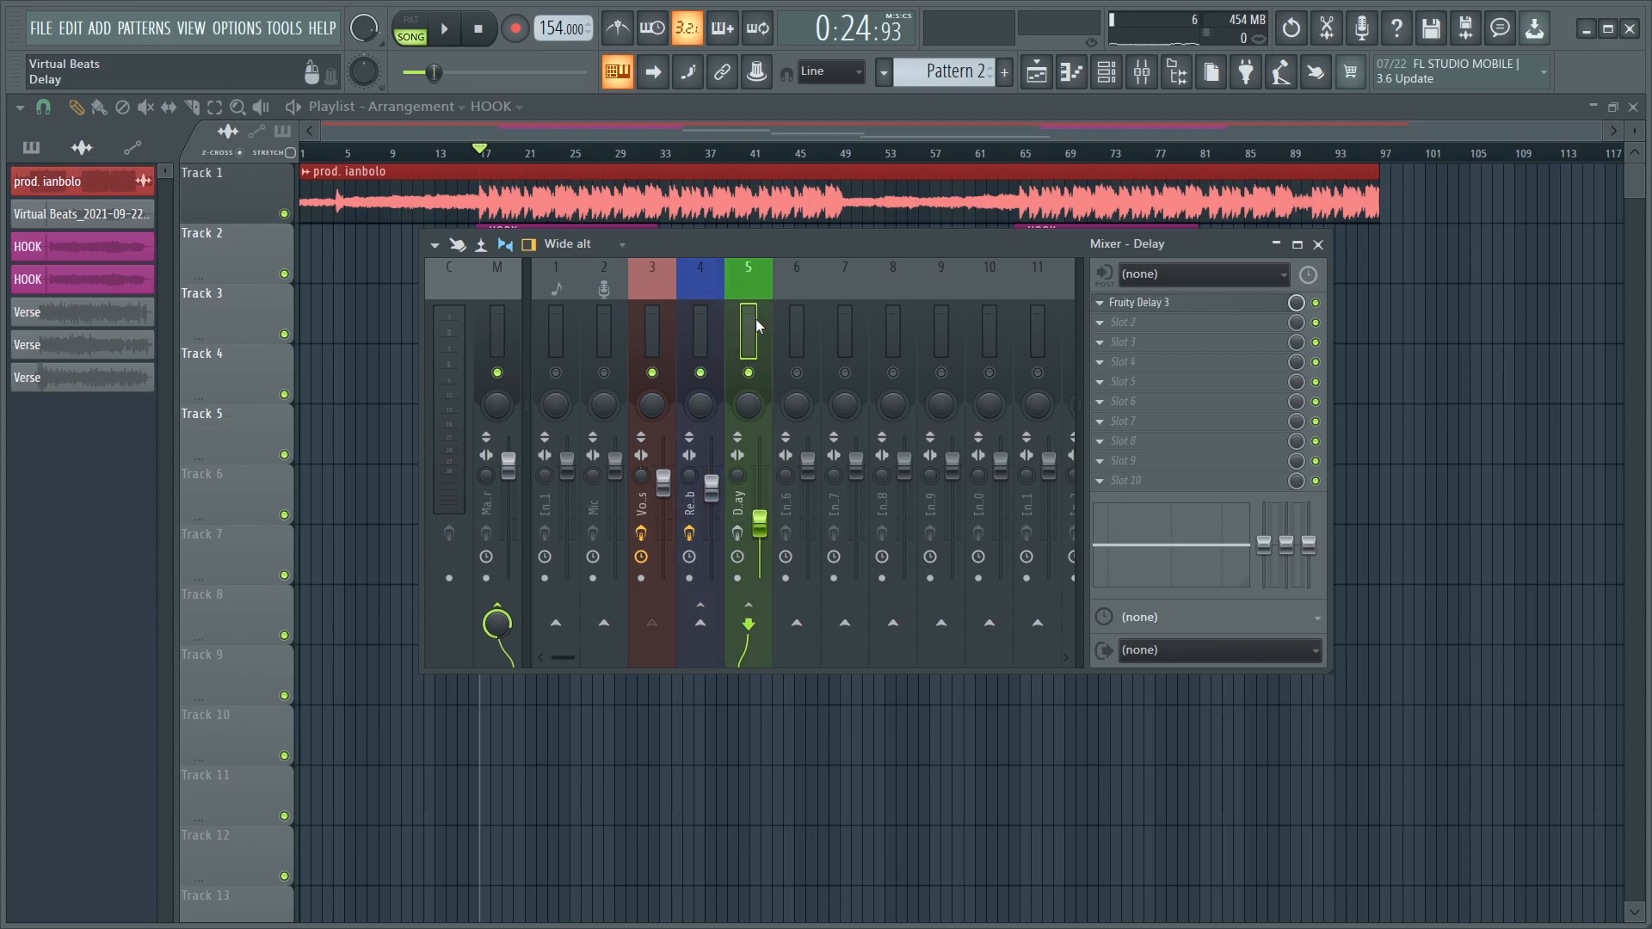
click(1245, 305)
drag(674, 251, 1127, 261)
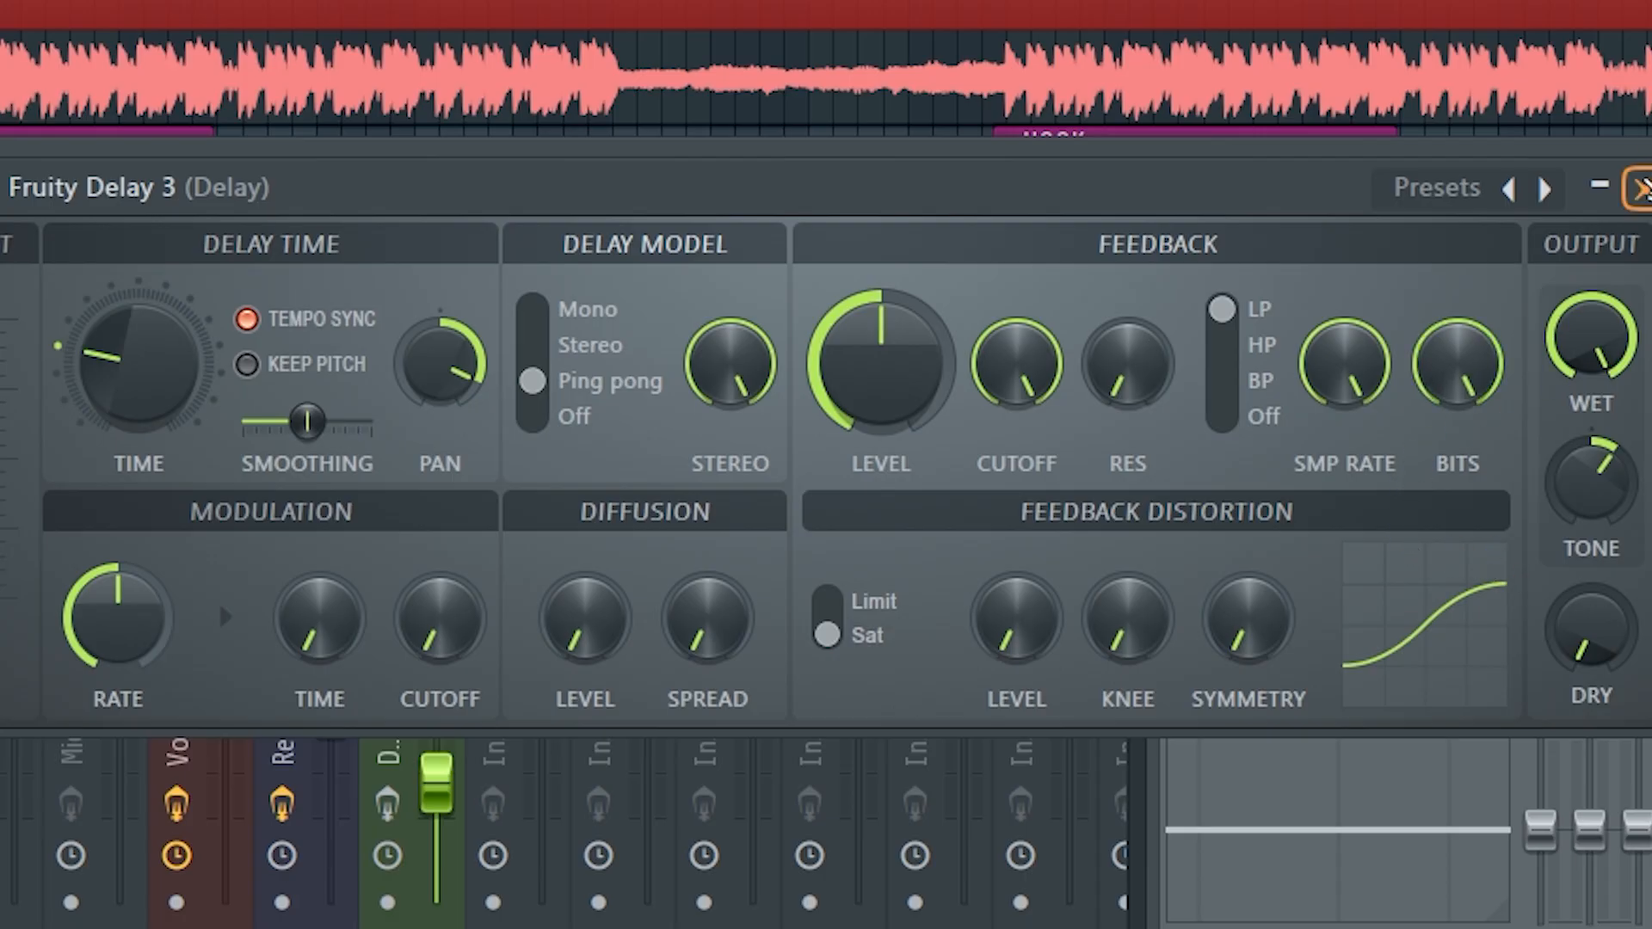
click(1639, 187)
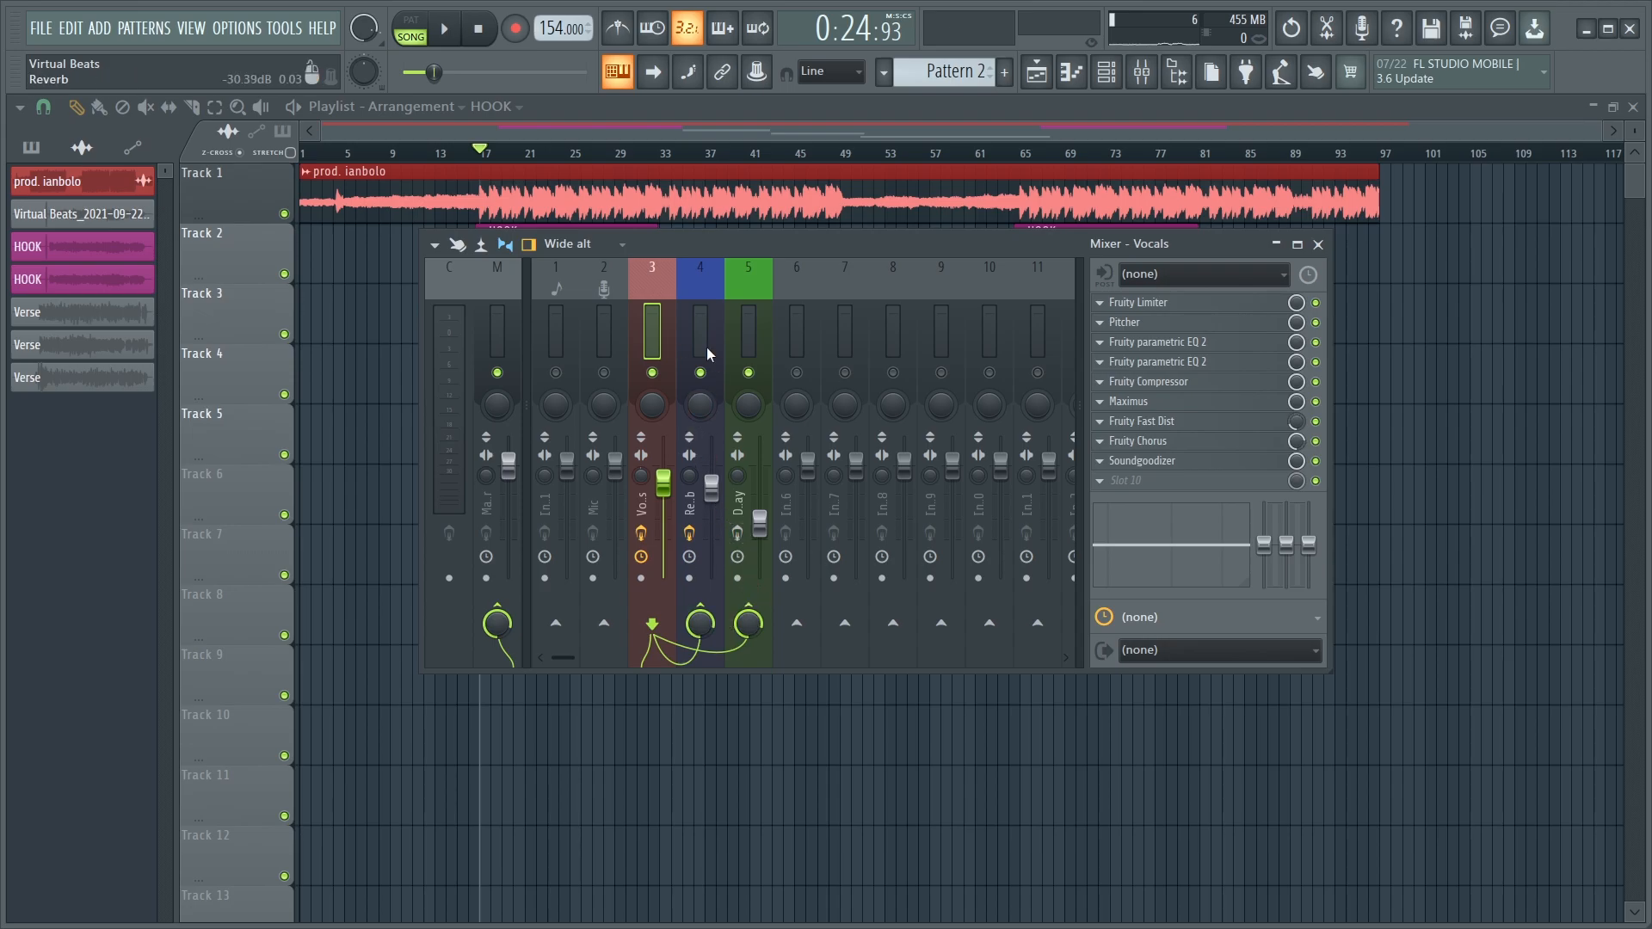
Step: Switch between the Reverb, Delay and Vocals tracks to review their effects and routing, leaving the Delay track selected
click(706, 347)
click(740, 318)
click(700, 318)
click(638, 332)
click(761, 293)
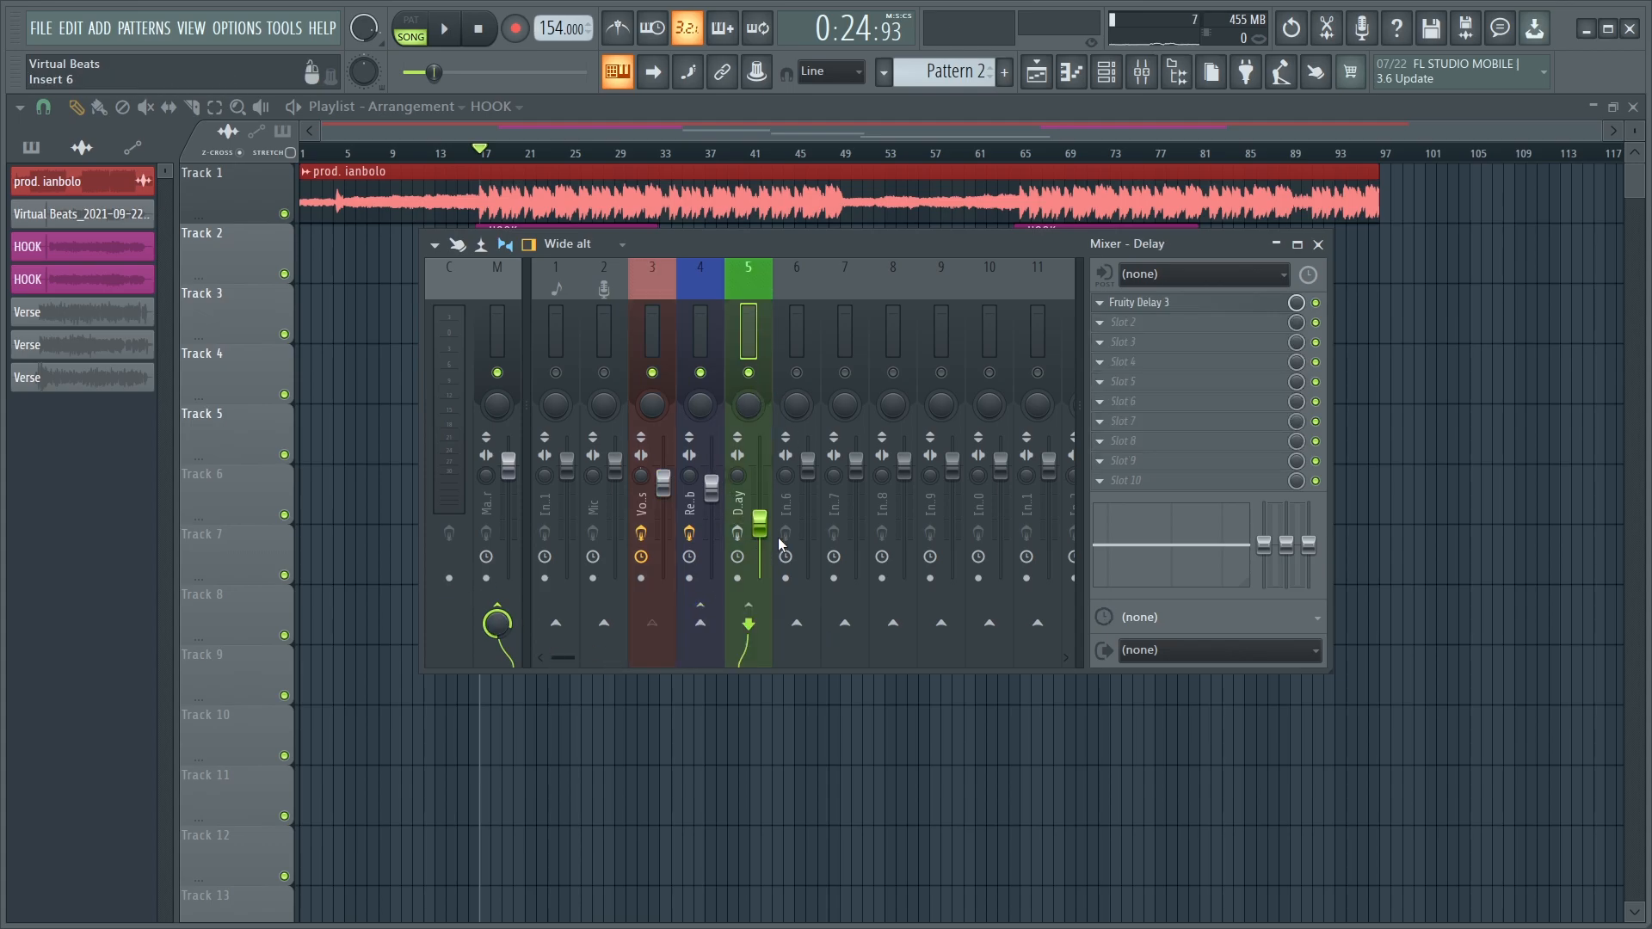
Step: Play the hook with the Delay track's effects disabled, enable them, and play the hook again to compare
key(space)
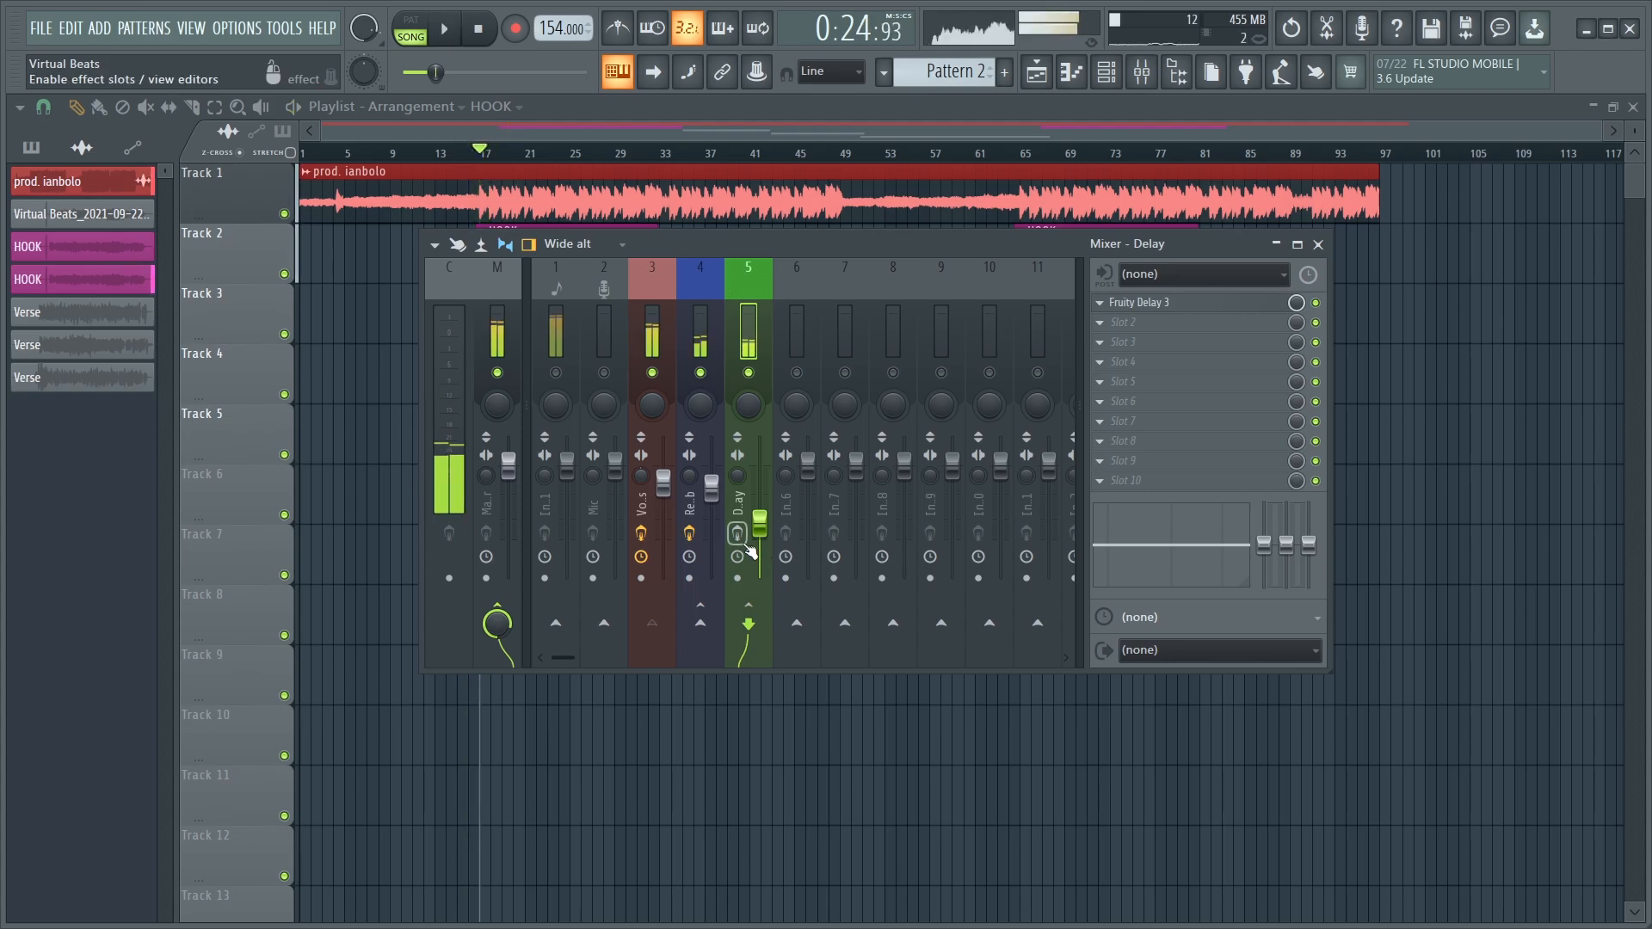
key(space)
key(space)
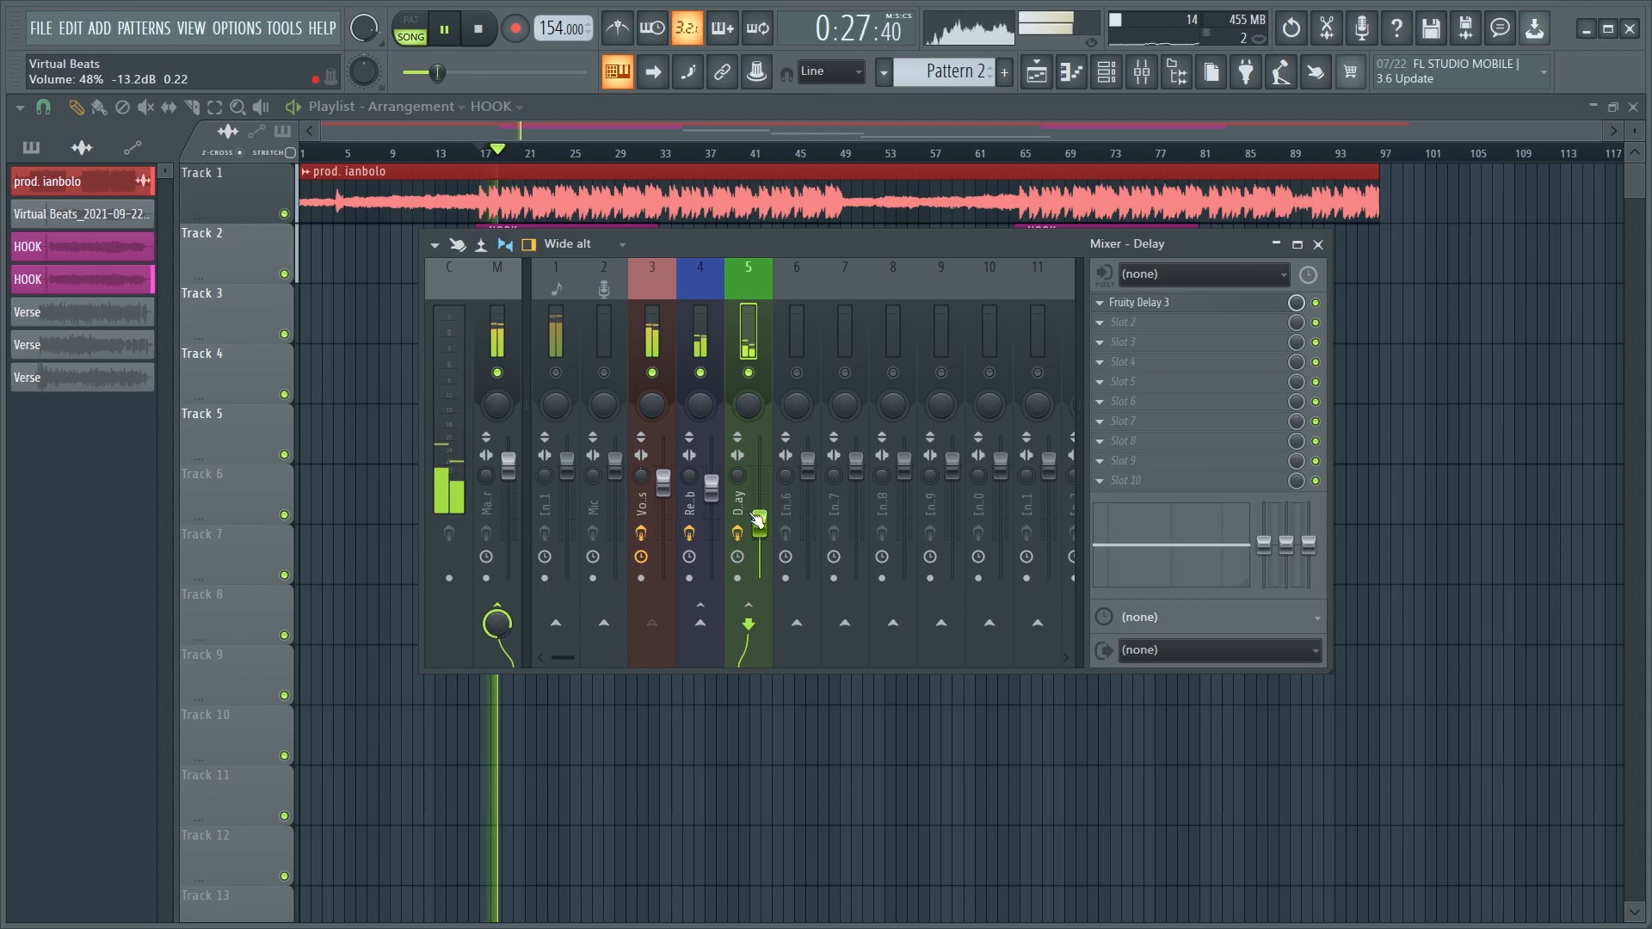
key(space)
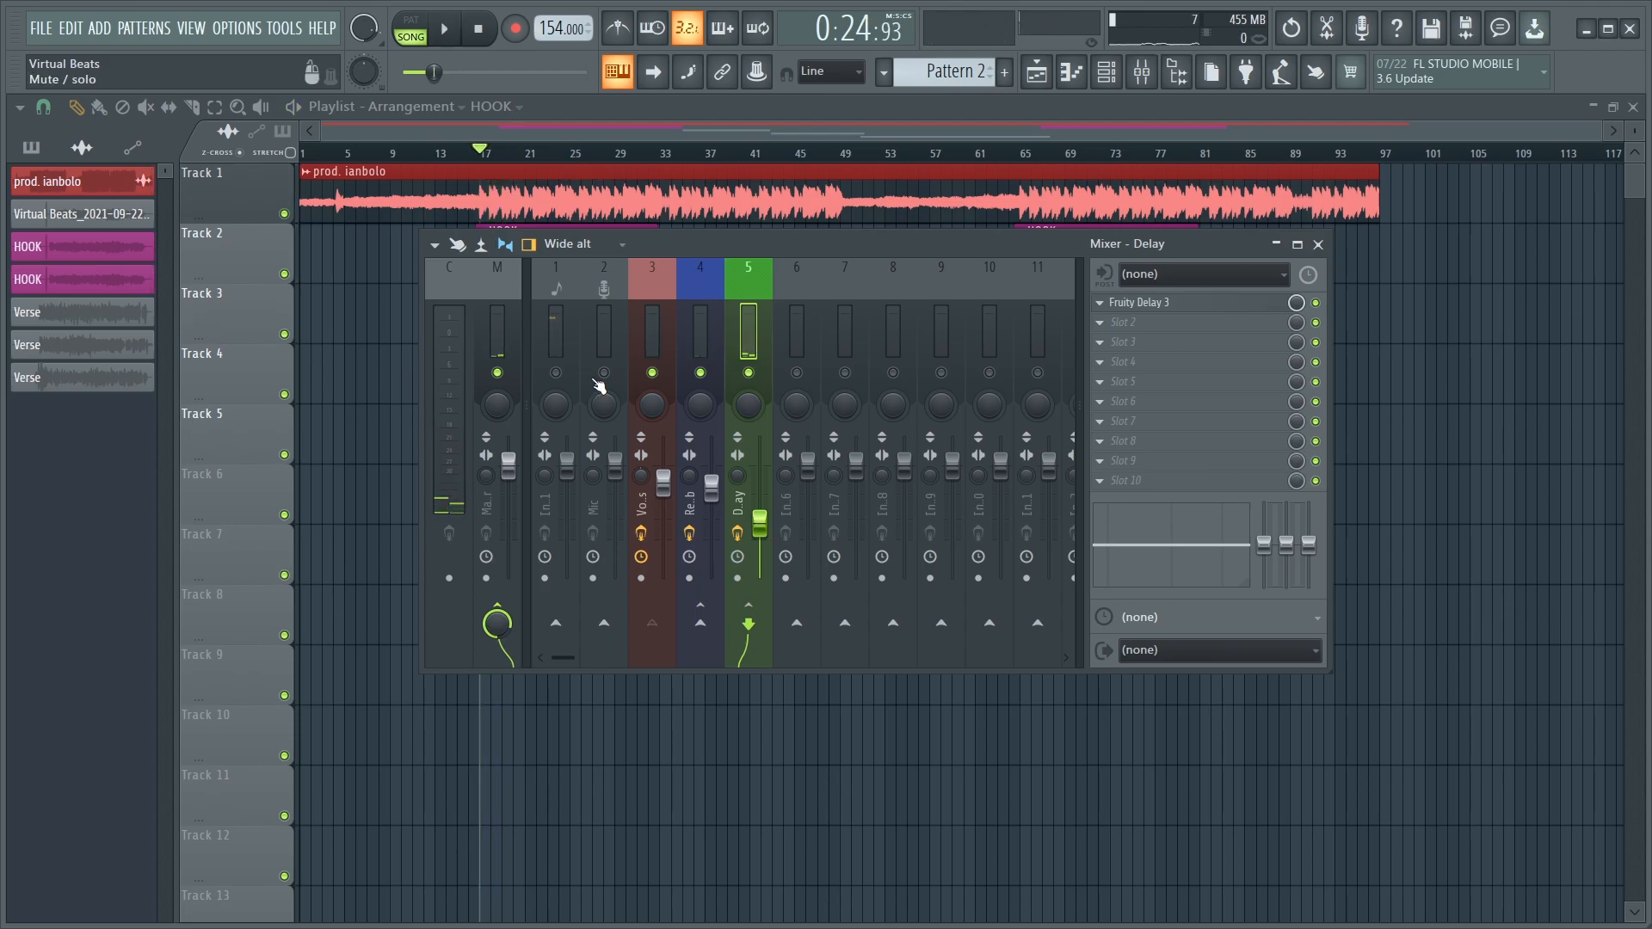
Step: Select the Vocals track and play the hook to hear the vocals with reverb and delay
click(661, 337)
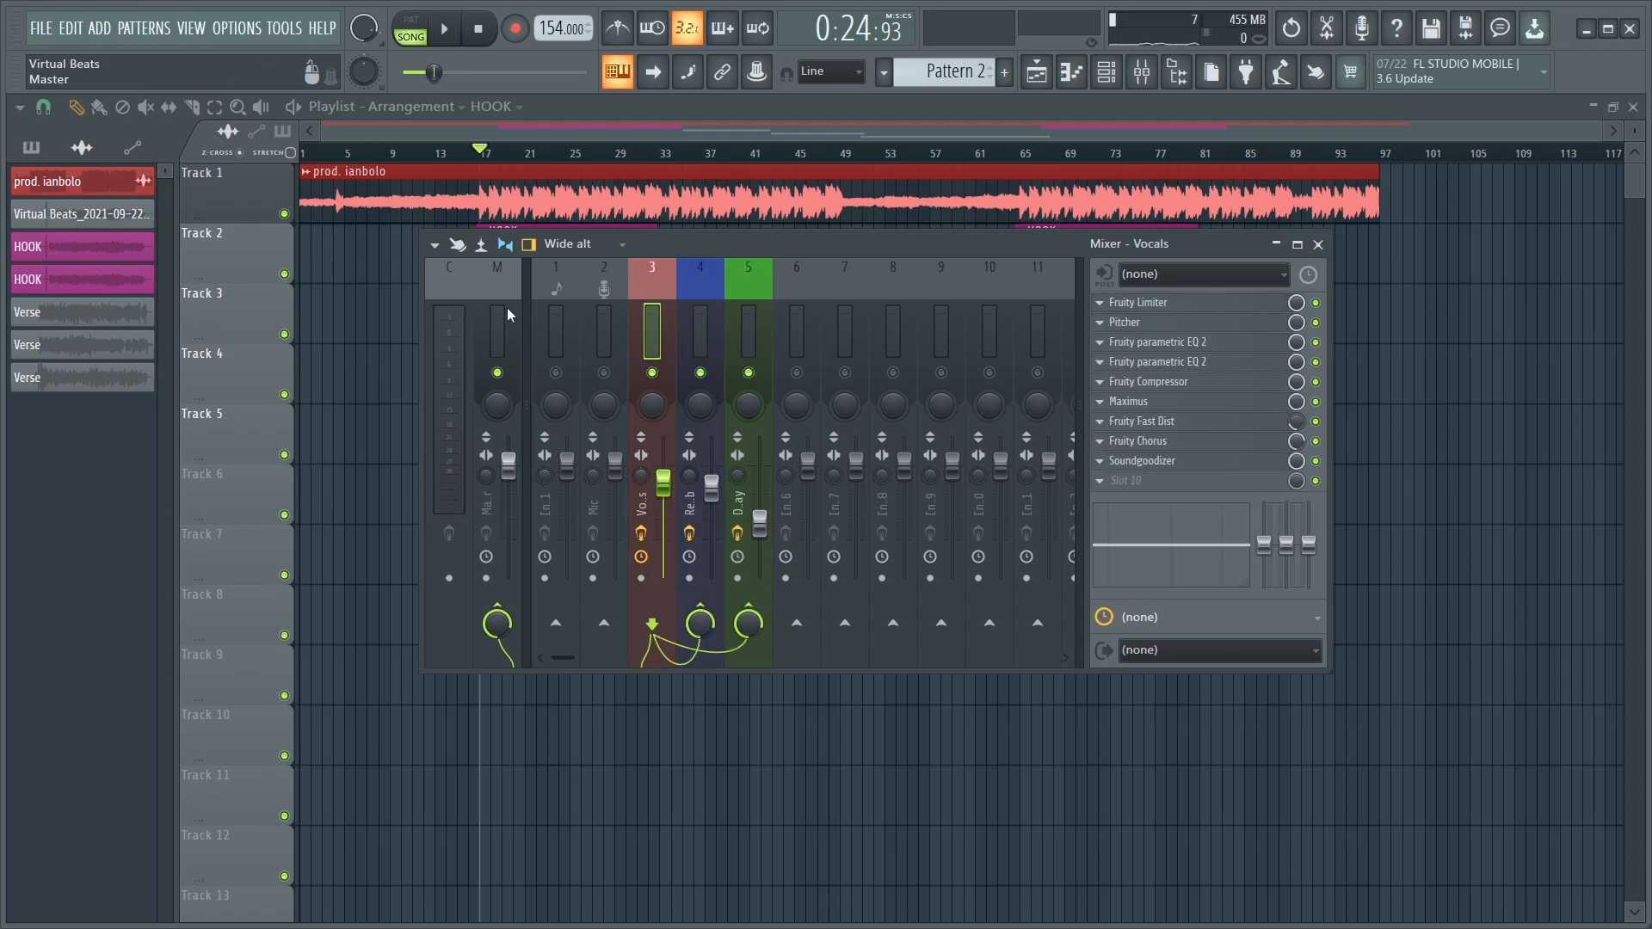
key(space)
key(space)
Step: Play the full mix from about bar 26 with all mixer tracks unmuted, and return the playhead to the song start
click(413, 155)
click(1141, 73)
click(1151, 85)
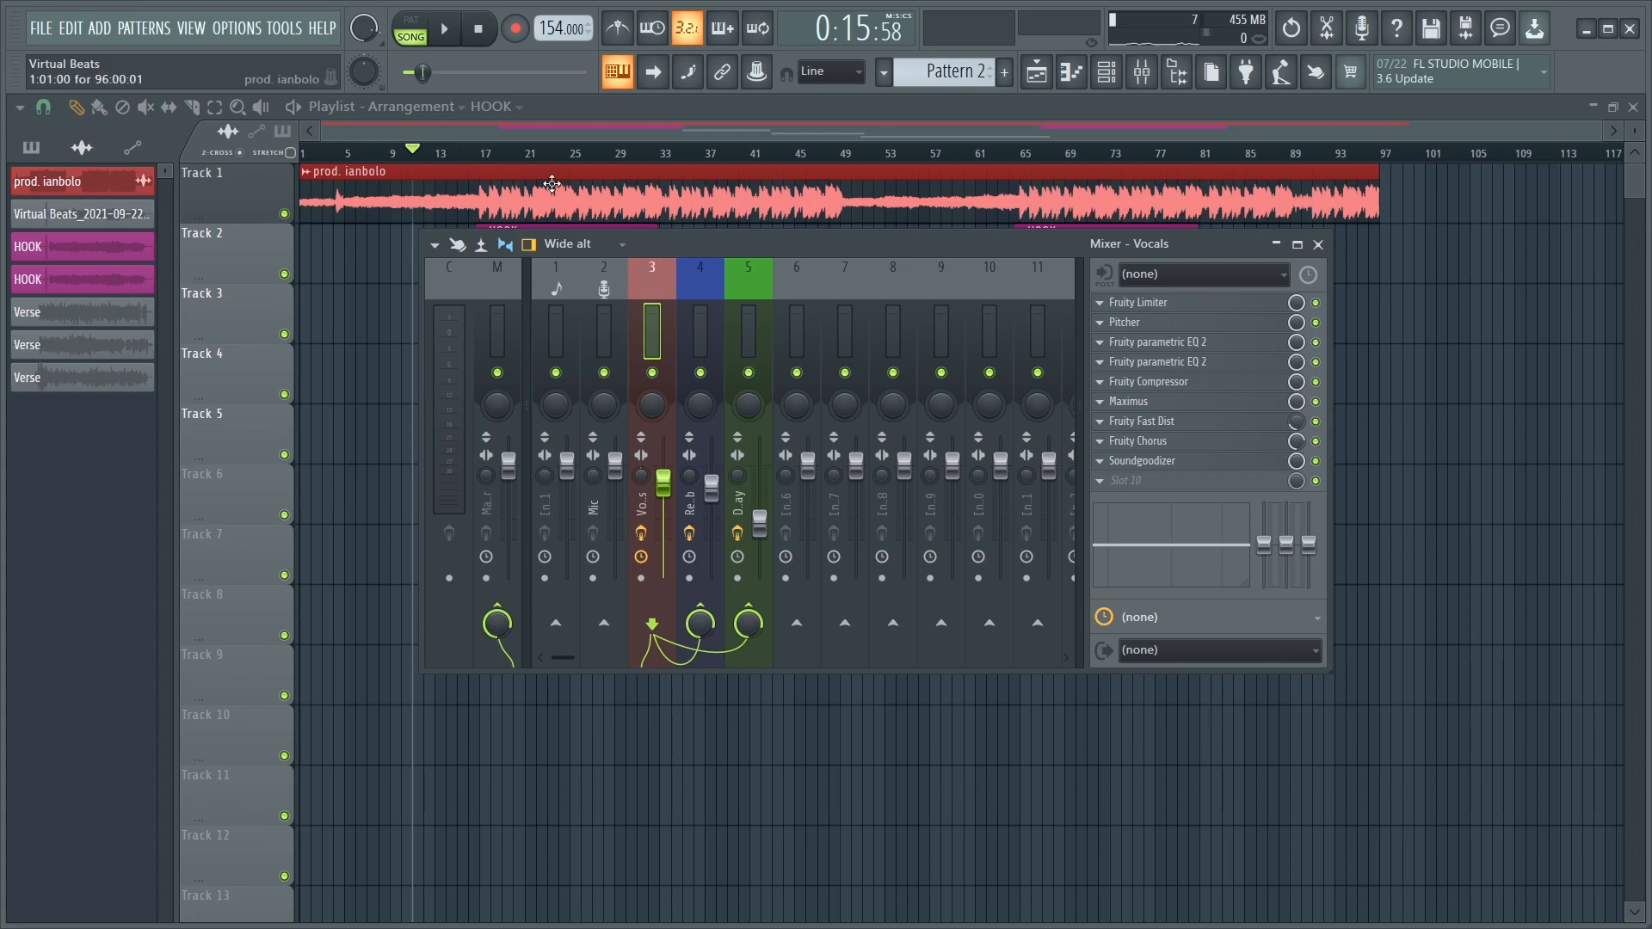
click(584, 154)
key(space)
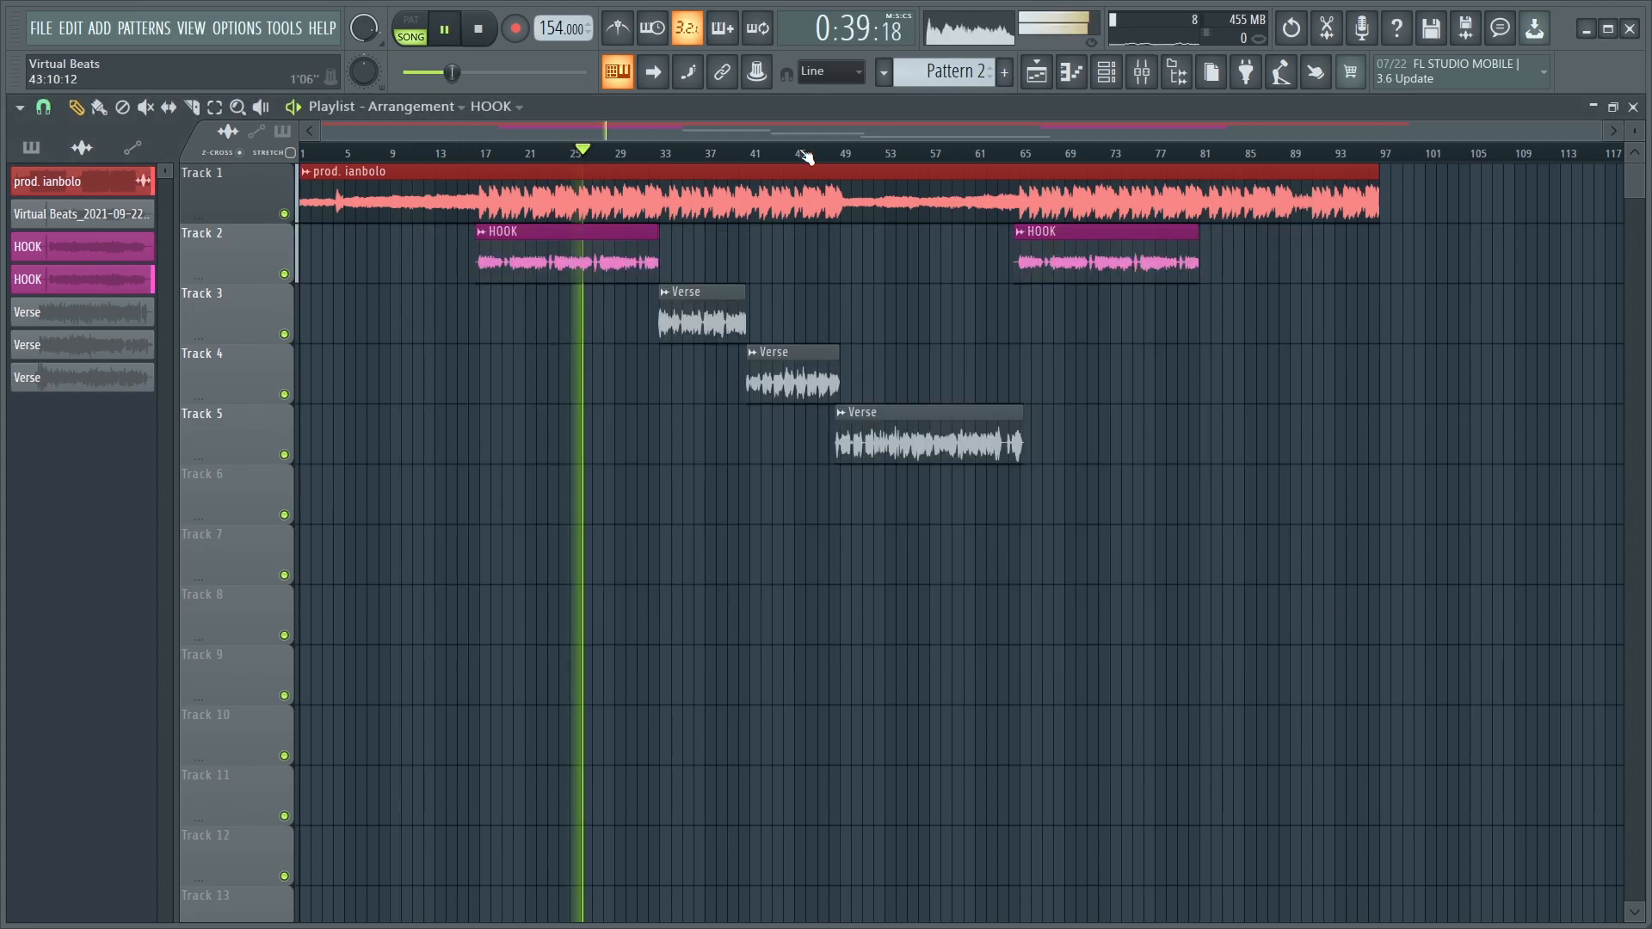
click(1151, 72)
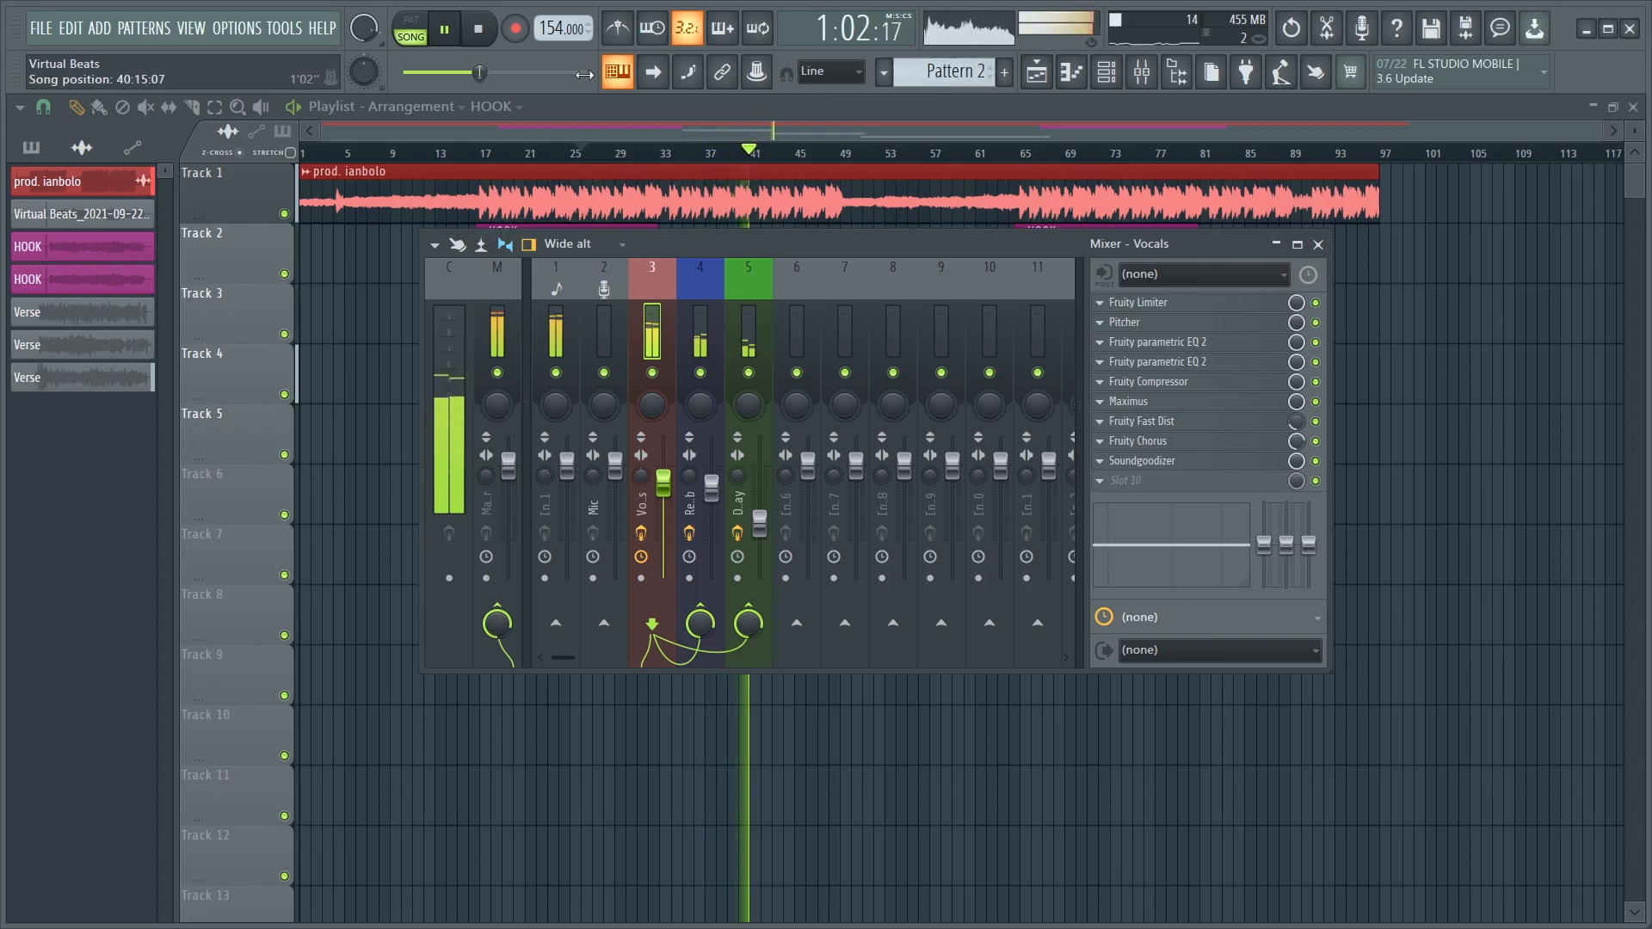
click(480, 30)
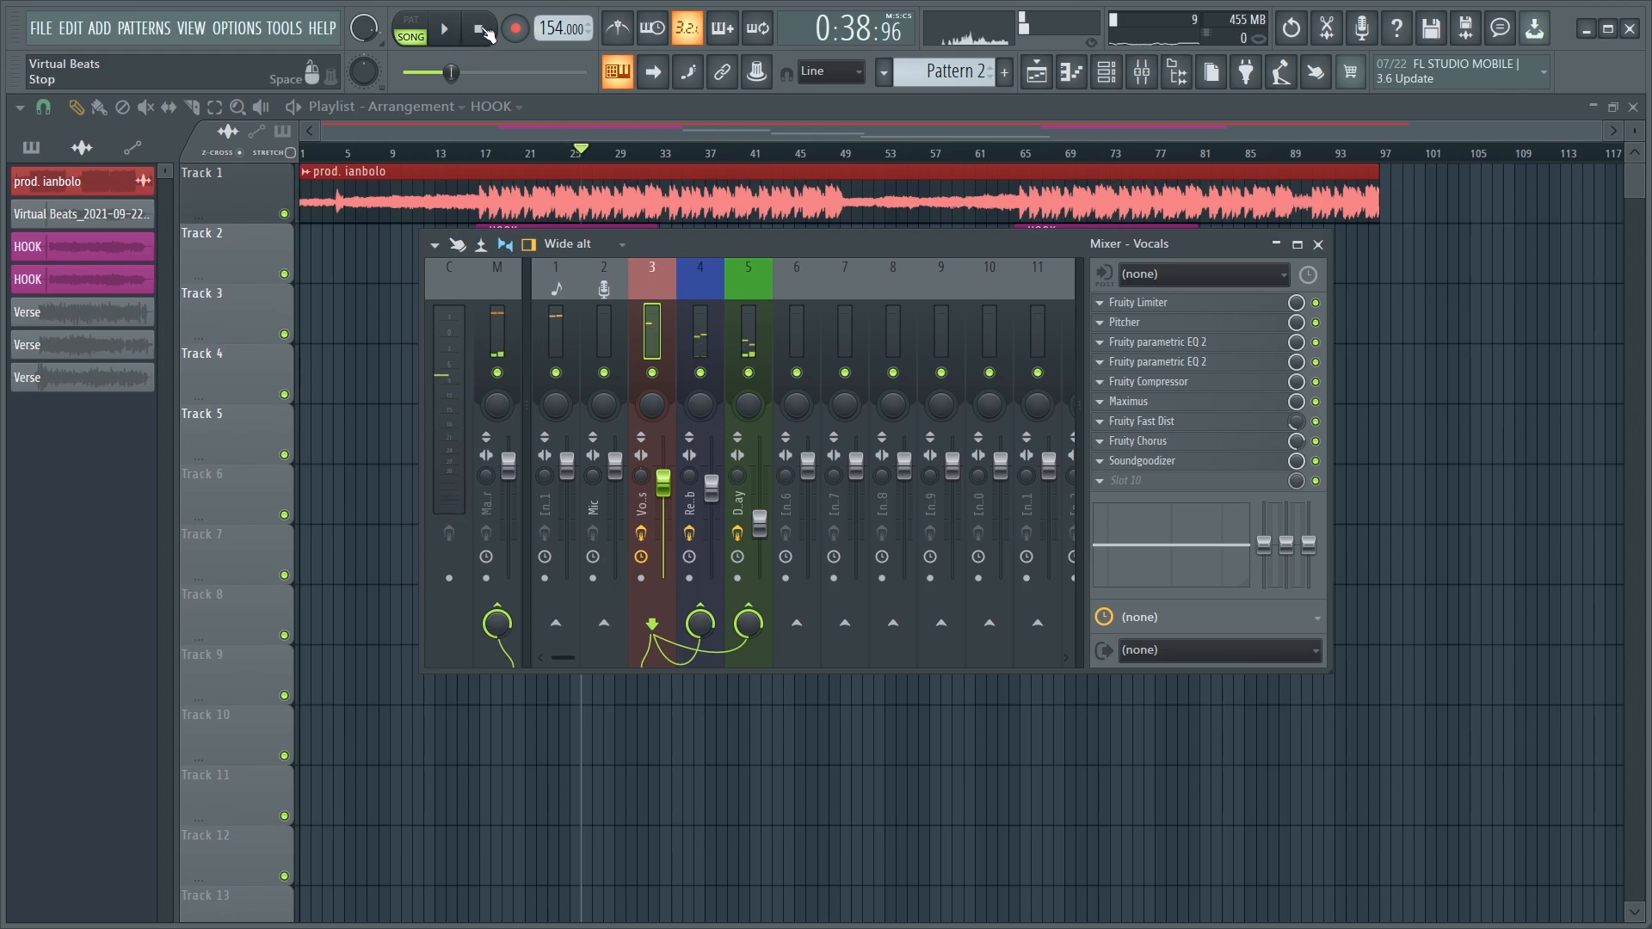
click(480, 30)
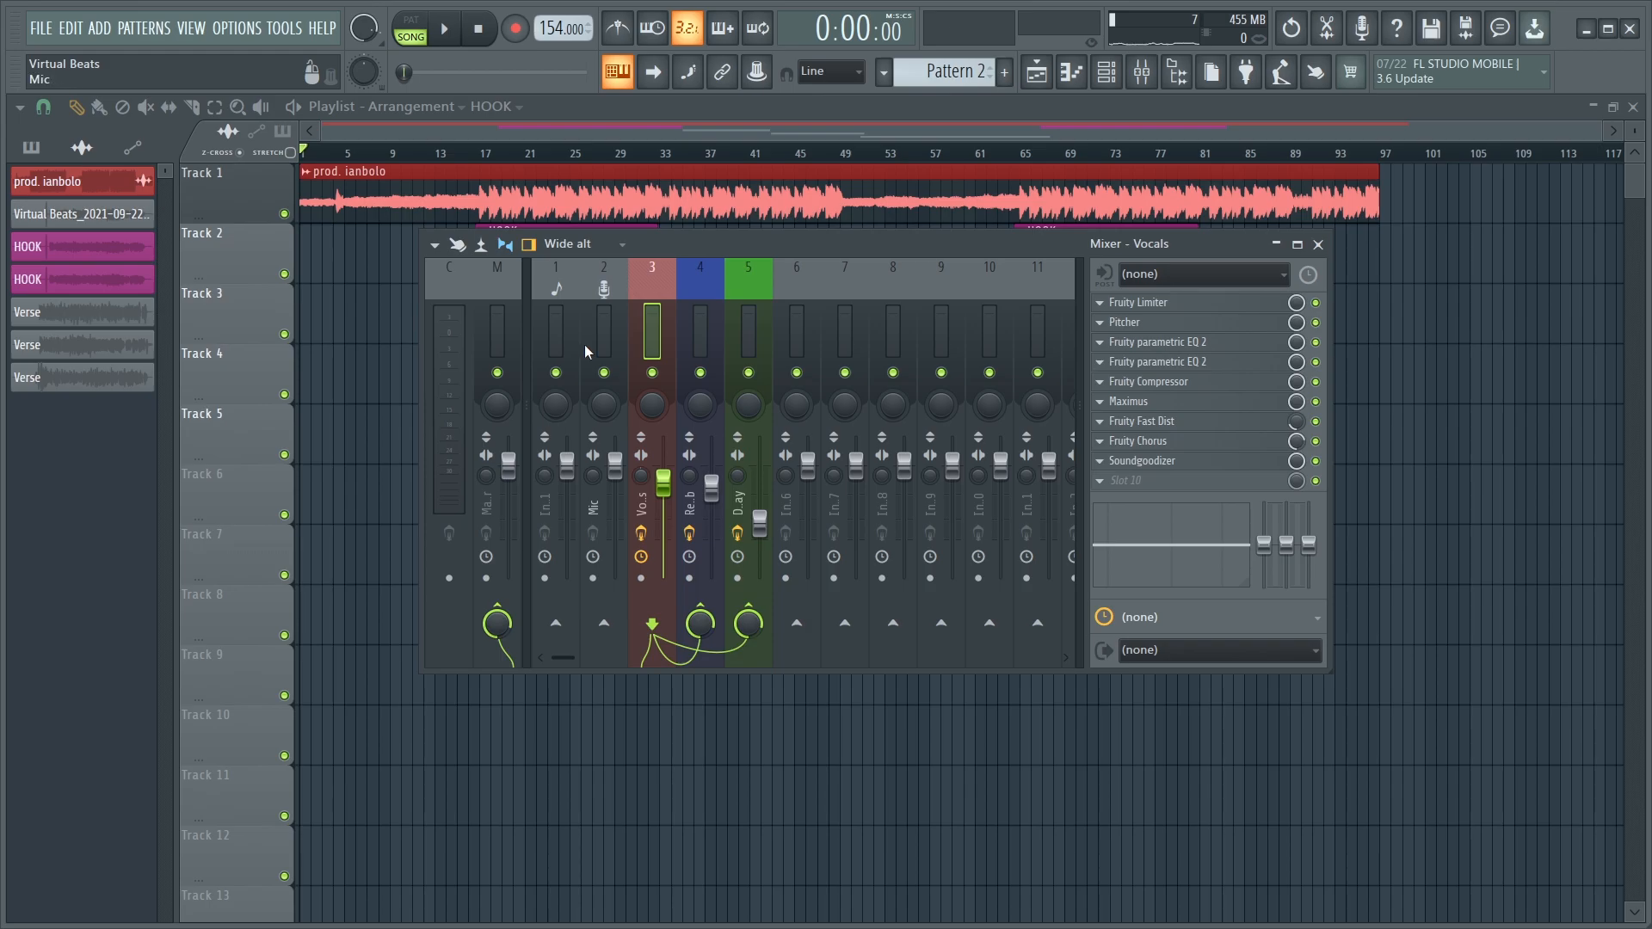
Step: Review the Delay, Reverb and Vocals tracks in the mixer, and hide the mixer to show the playlist
click(757, 322)
click(669, 344)
click(768, 321)
click(714, 343)
click(656, 344)
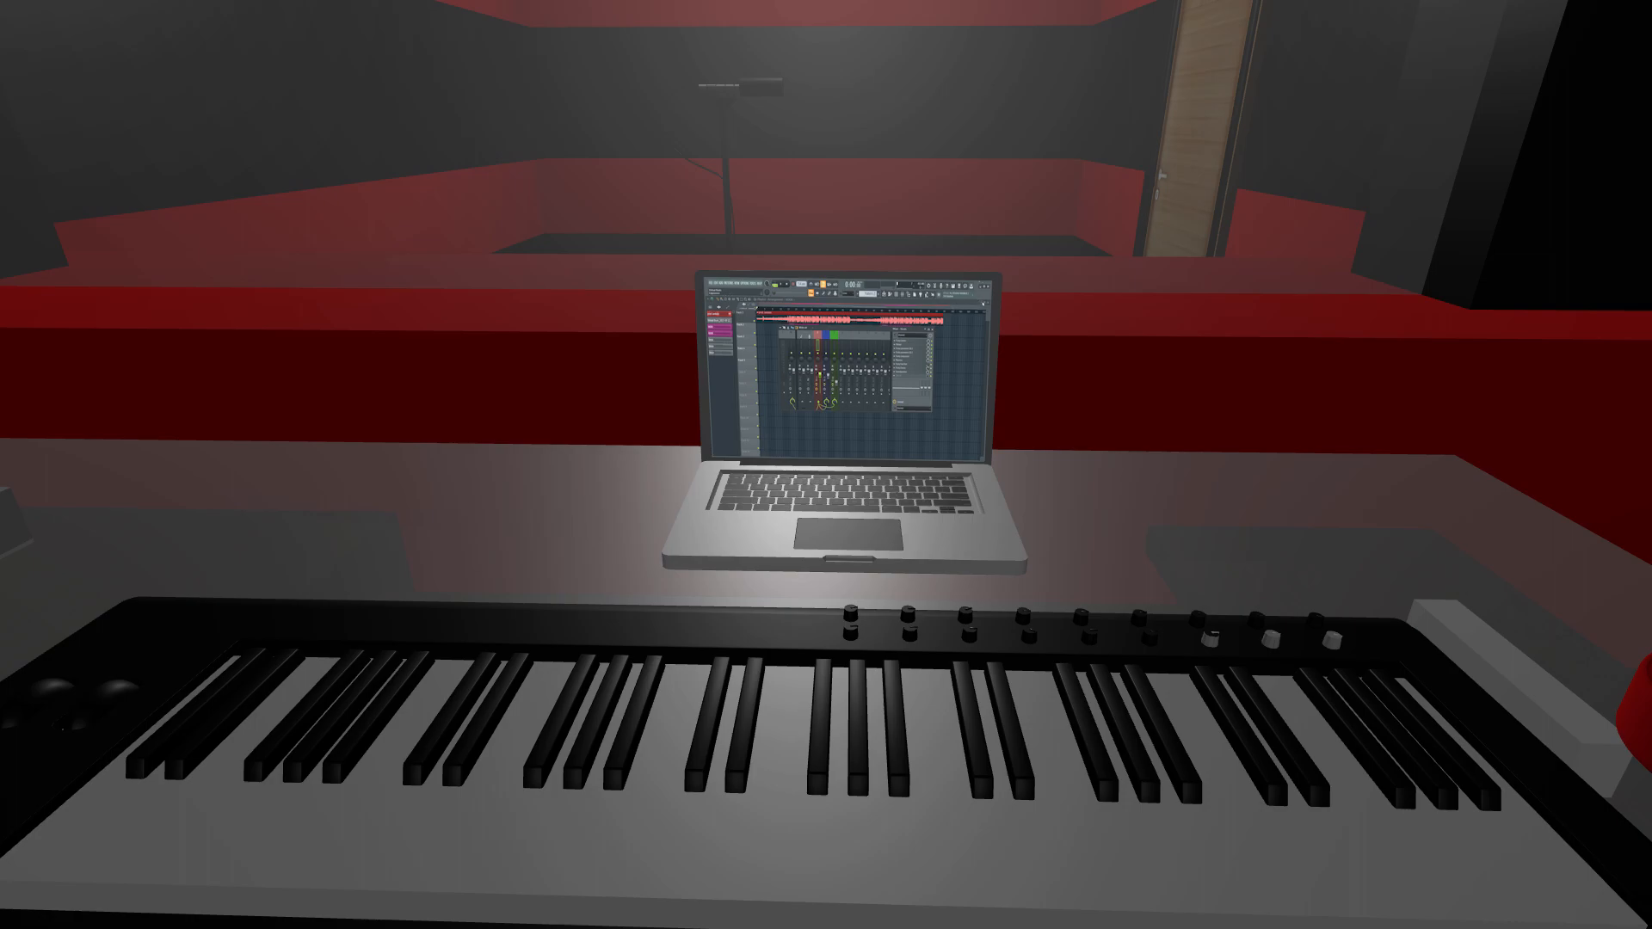
key(F9)
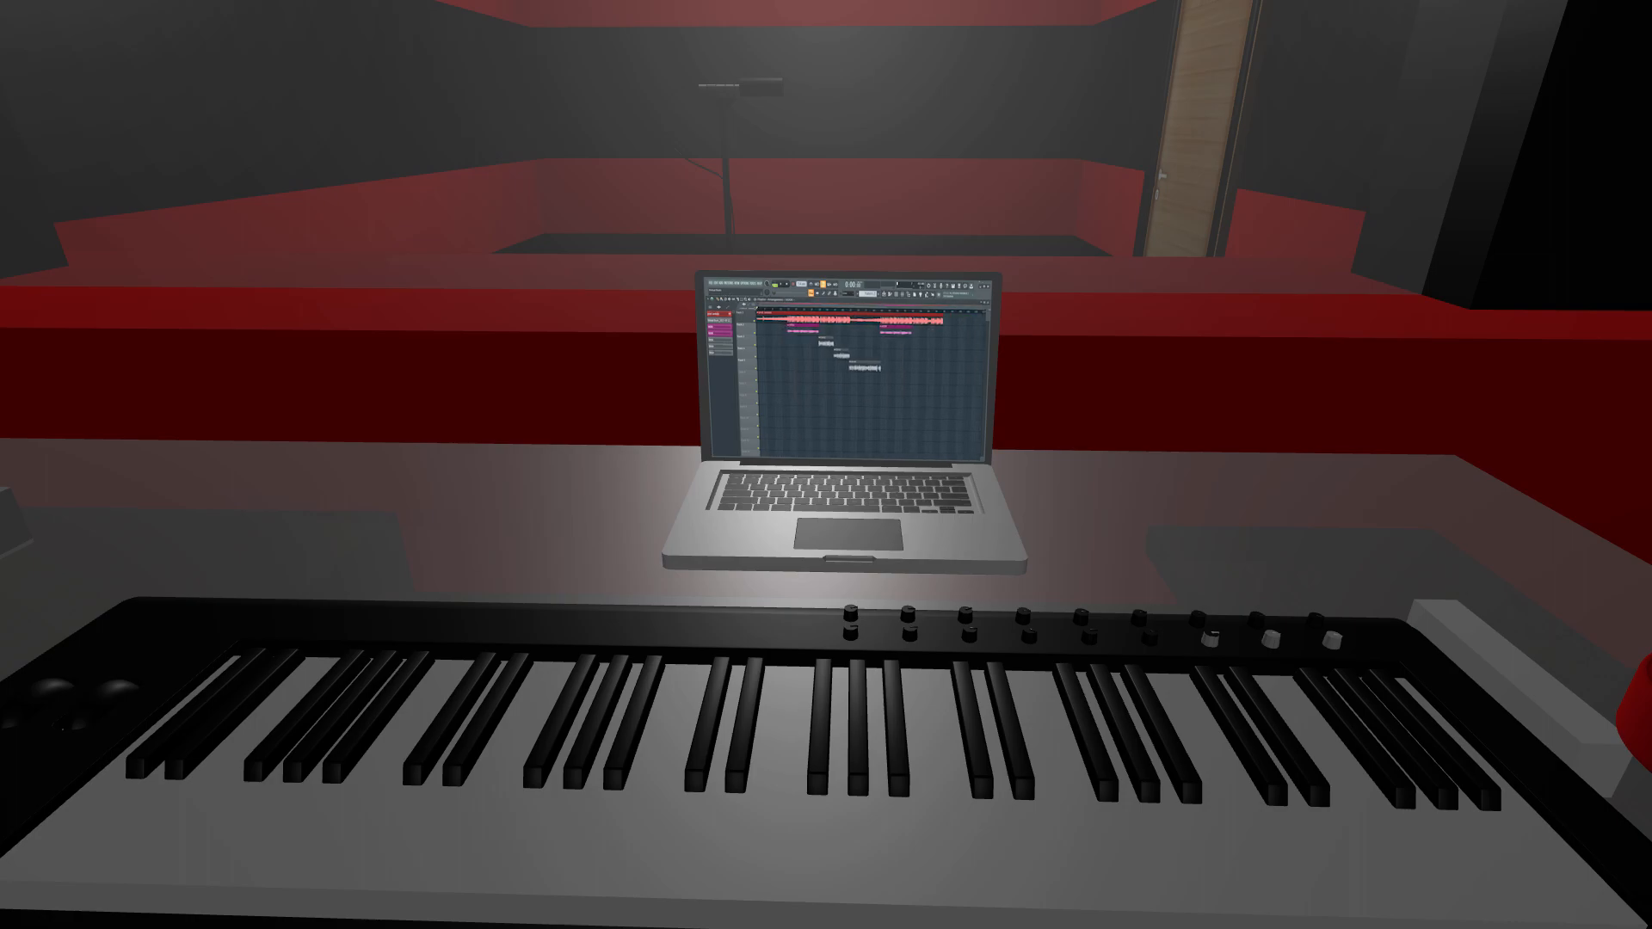